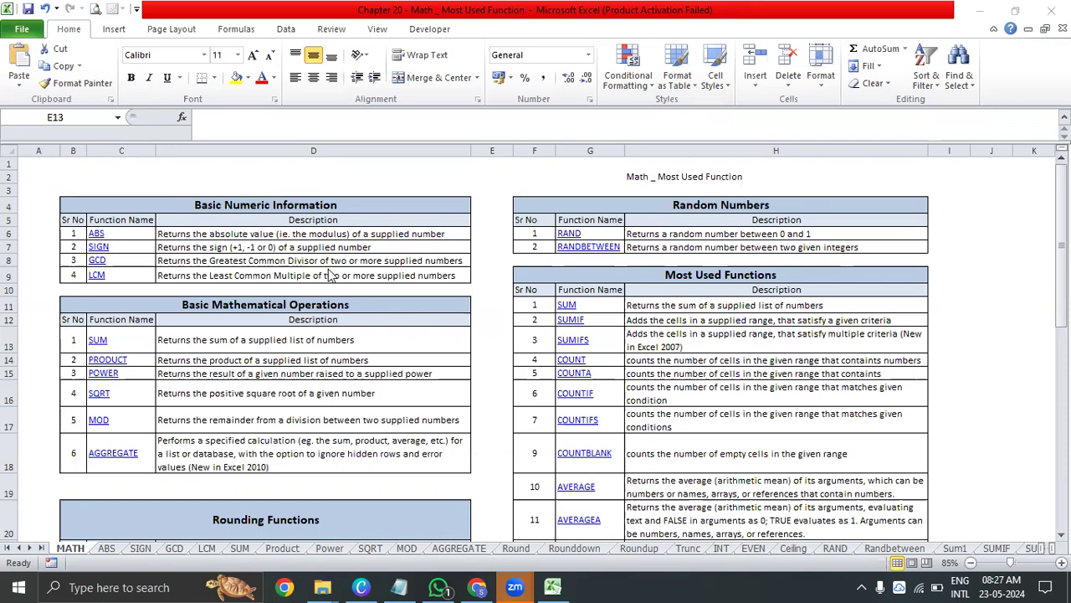
Look over the function index tables on the MATH sheet from beginning to end
click(191, 177)
click(43, 164)
scroll(267, 284, down, 7)
scroll(266, 284, up, 7)
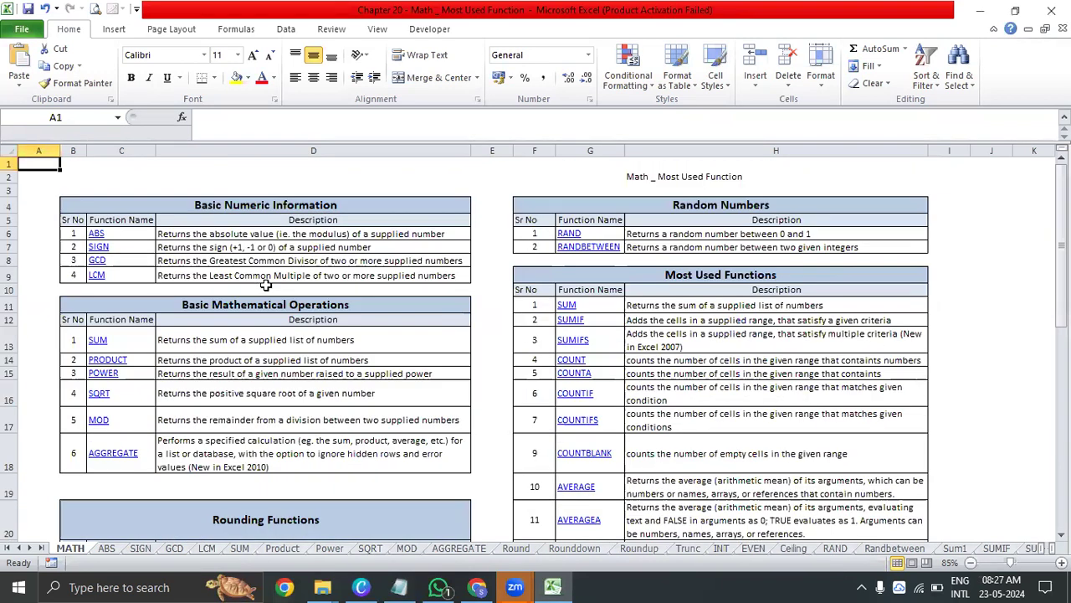
scroll(266, 285, down, 1)
scroll(265, 284, up, 1)
click(265, 293)
click(275, 259)
click(272, 222)
Highlight the whole function index from Basic Numeric Information through SMALL, B4:H28, and review its extent
drag(72, 205, 685, 498)
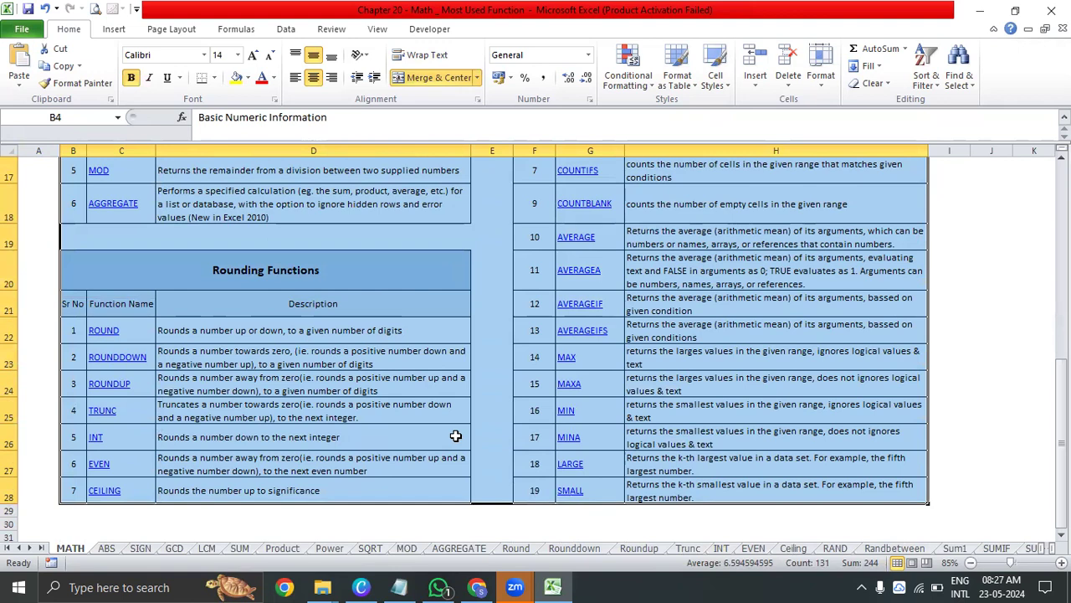
scroll(456, 436, up, 5)
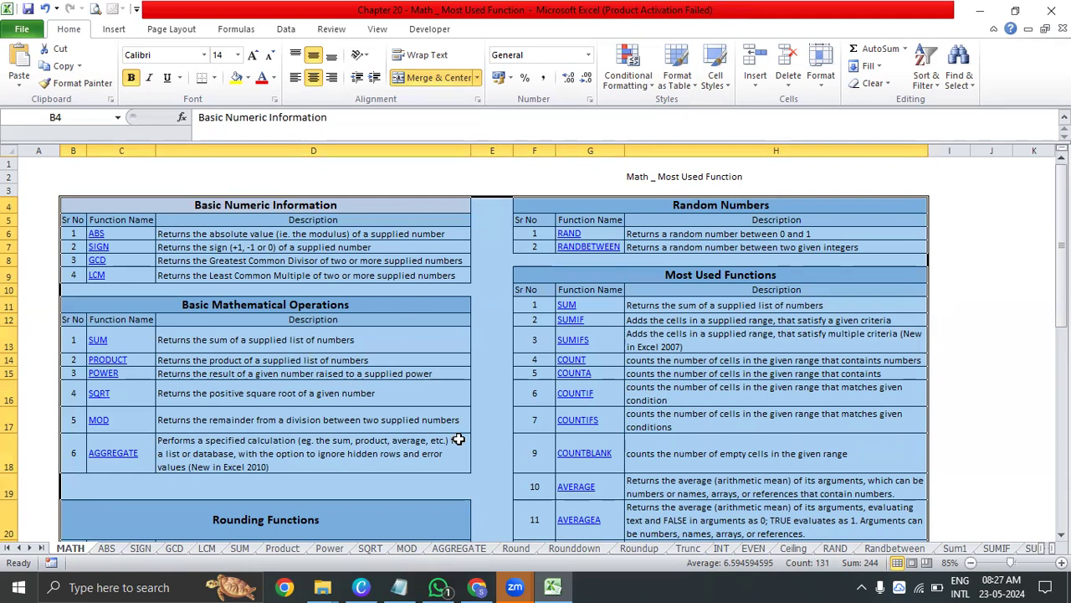
click(445, 241)
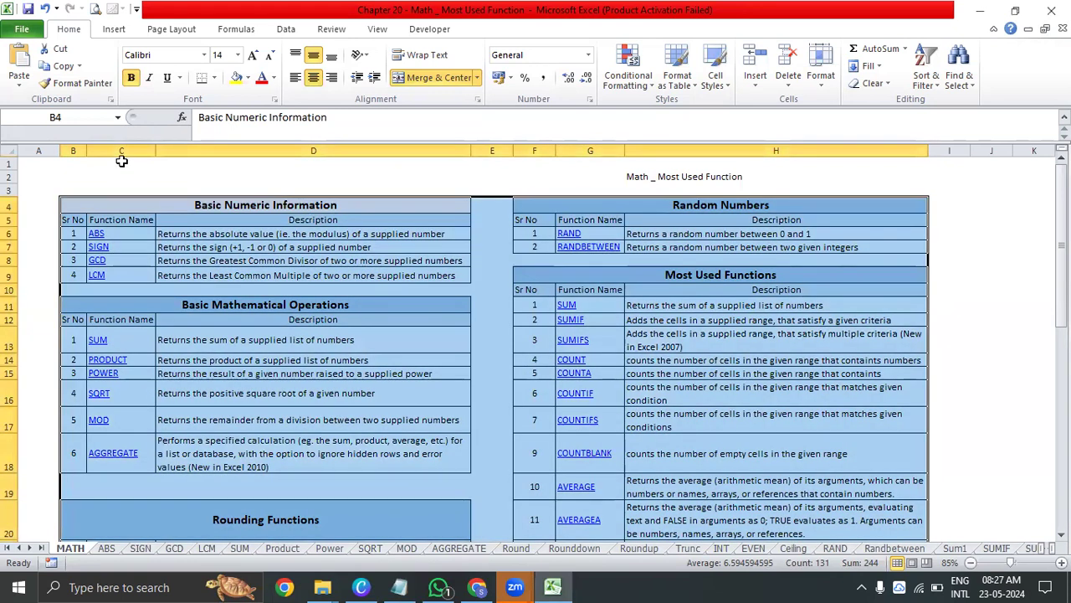
click(121, 161)
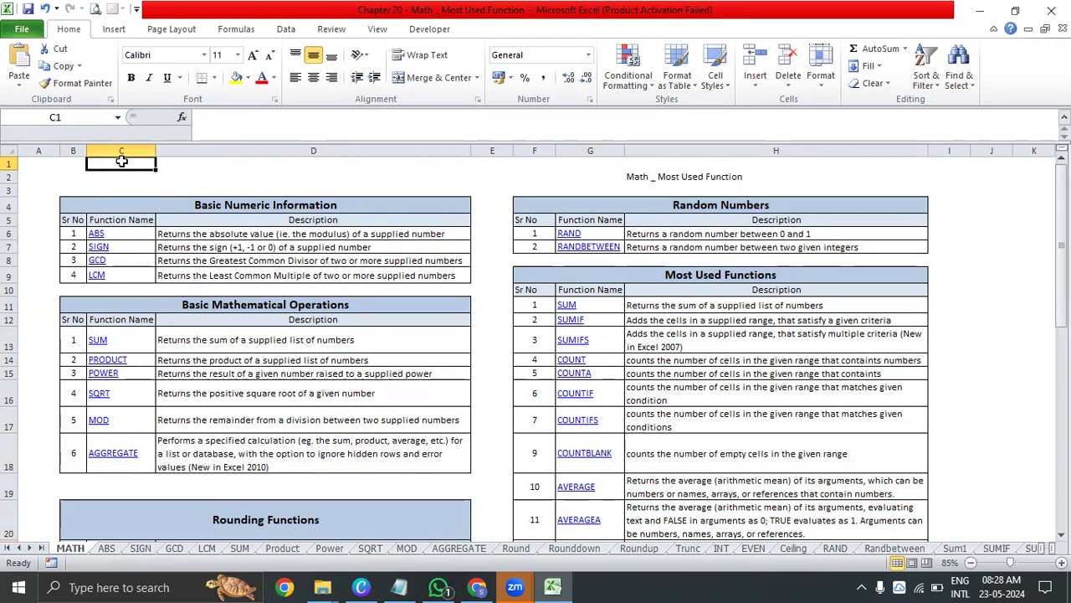
scroll(396, 378, down, 6)
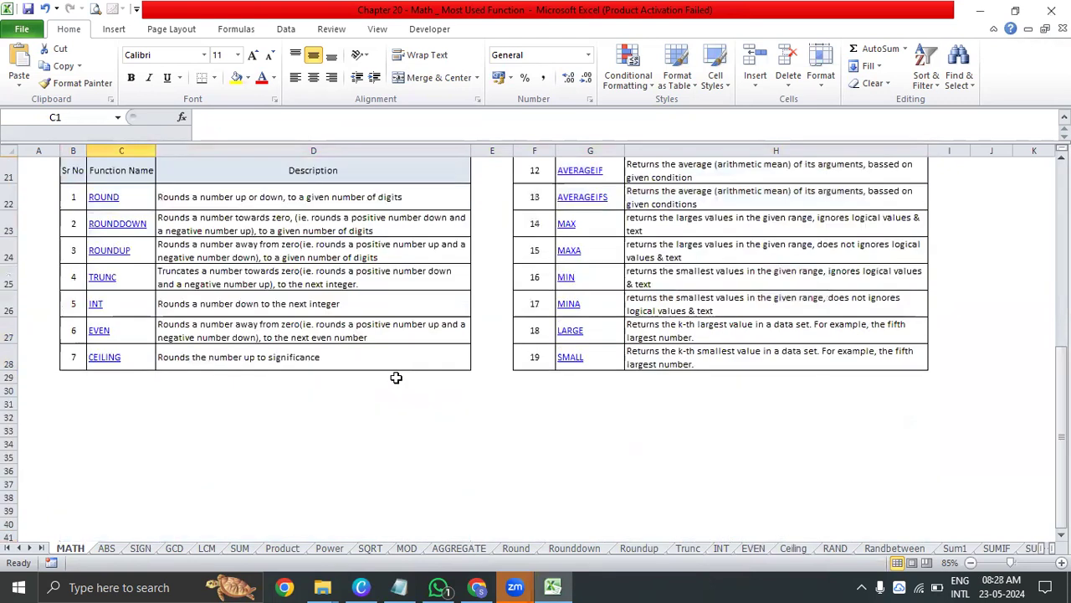
scroll(395, 378, up, 3)
scroll(396, 378, up, 4)
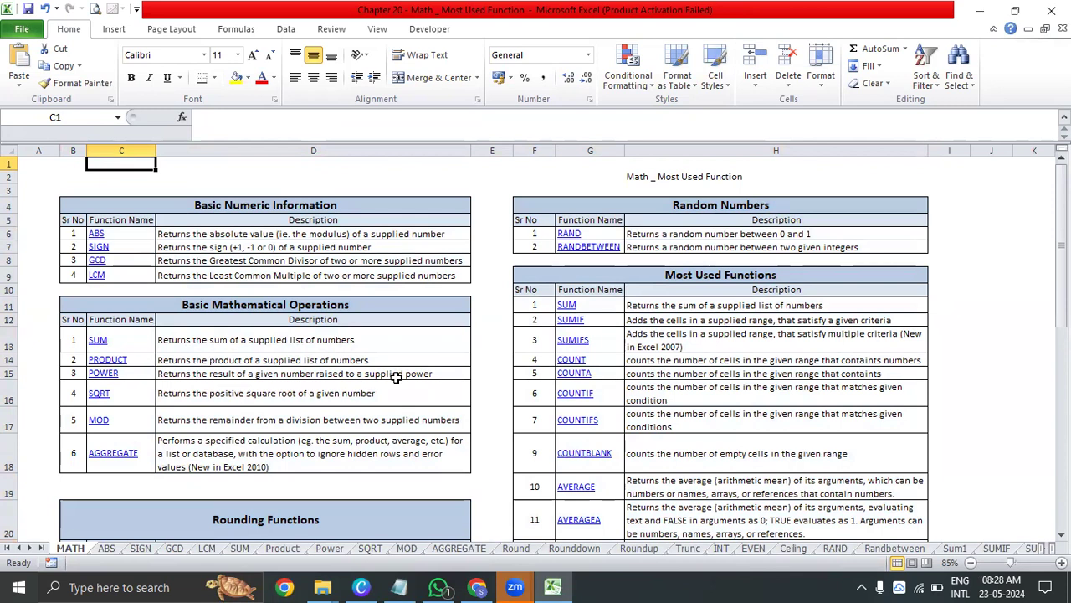
Review the function entries in the Basic Numeric Information and Basic Mathematical Operations tables
click(355, 211)
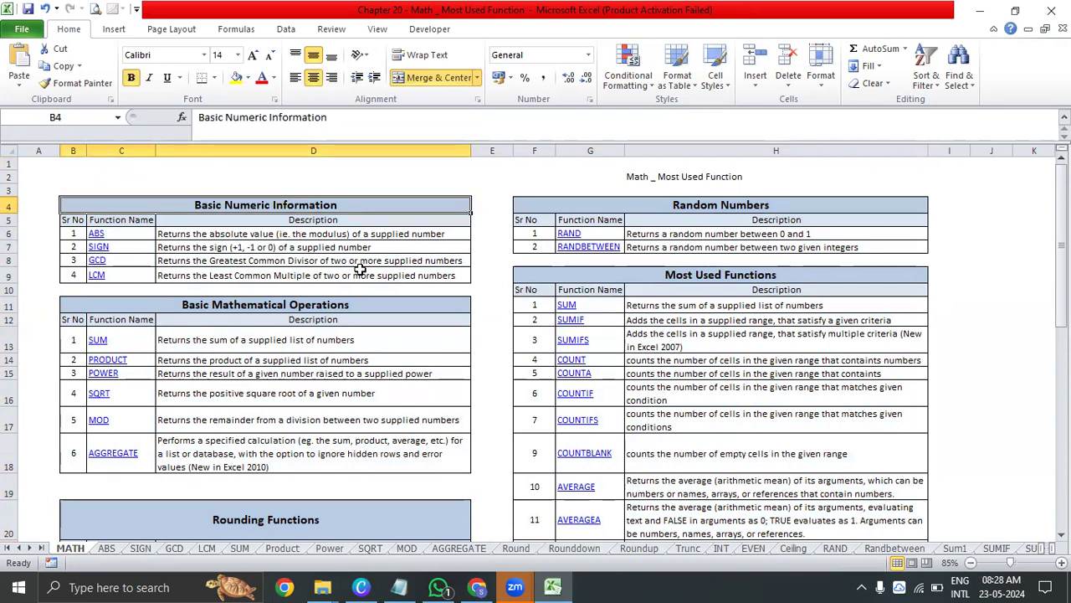
drag(121, 234, 124, 276)
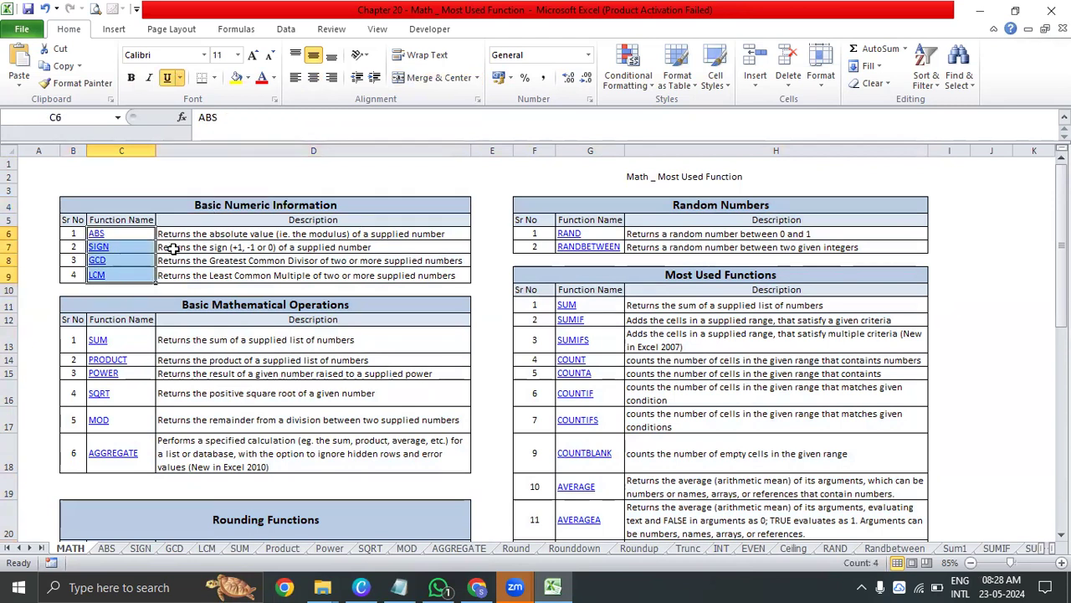
click(193, 306)
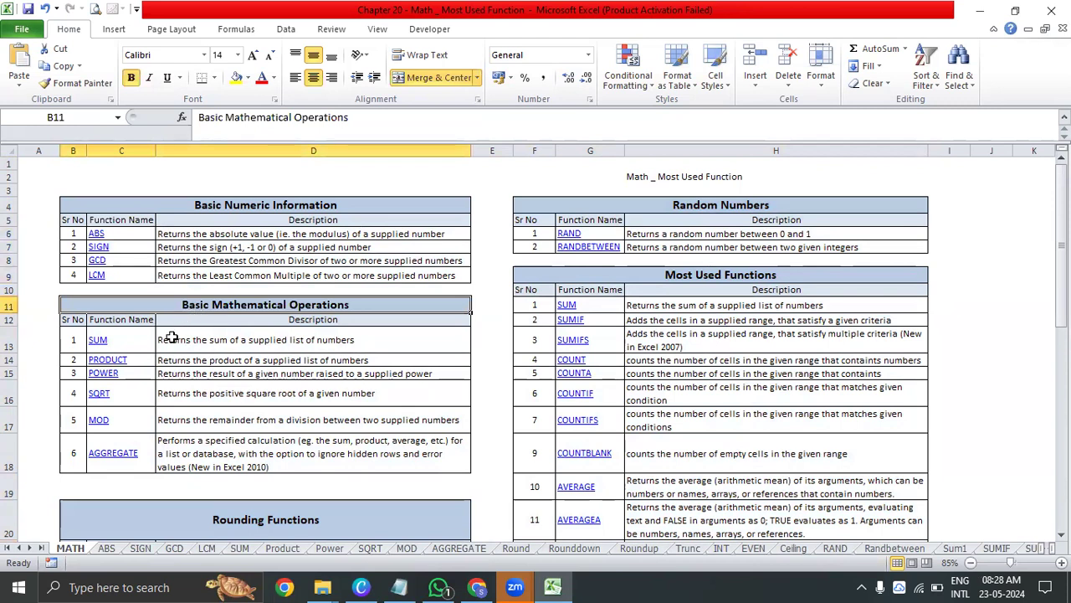
drag(151, 342, 202, 439)
scroll(279, 347, down, 3)
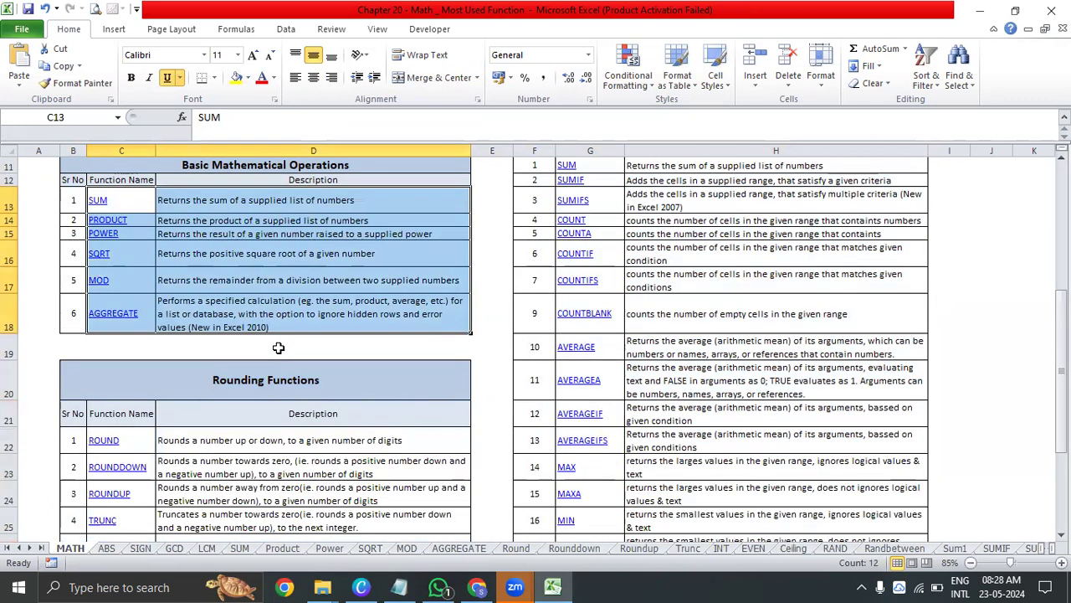
Examine the Rounding Functions table, highlighting its function names from ROUND to CEILING
click(263, 365)
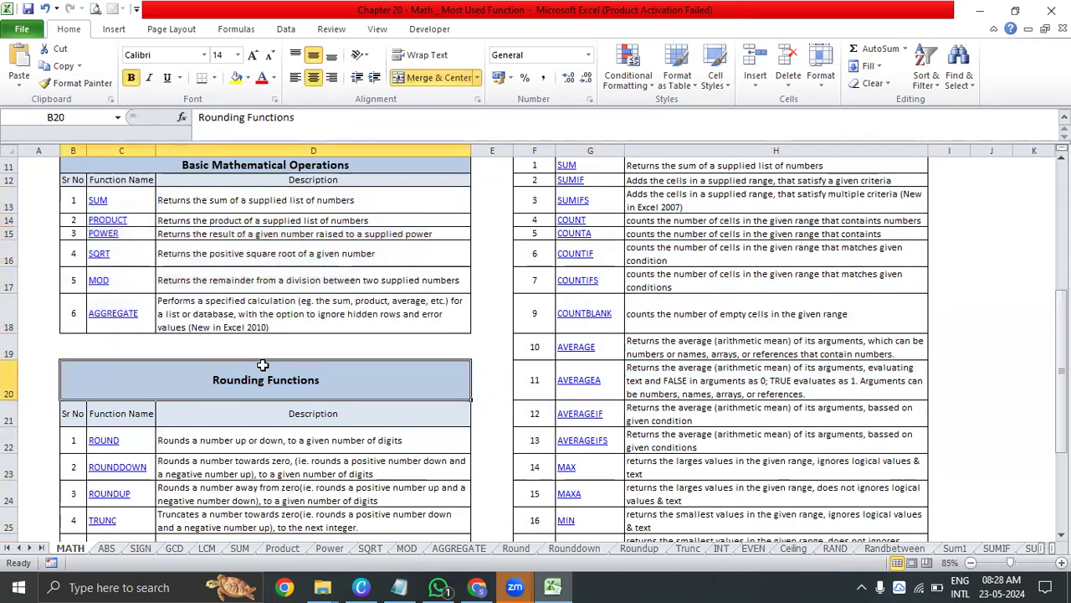
scroll(262, 365, down, 3)
drag(133, 198, 136, 358)
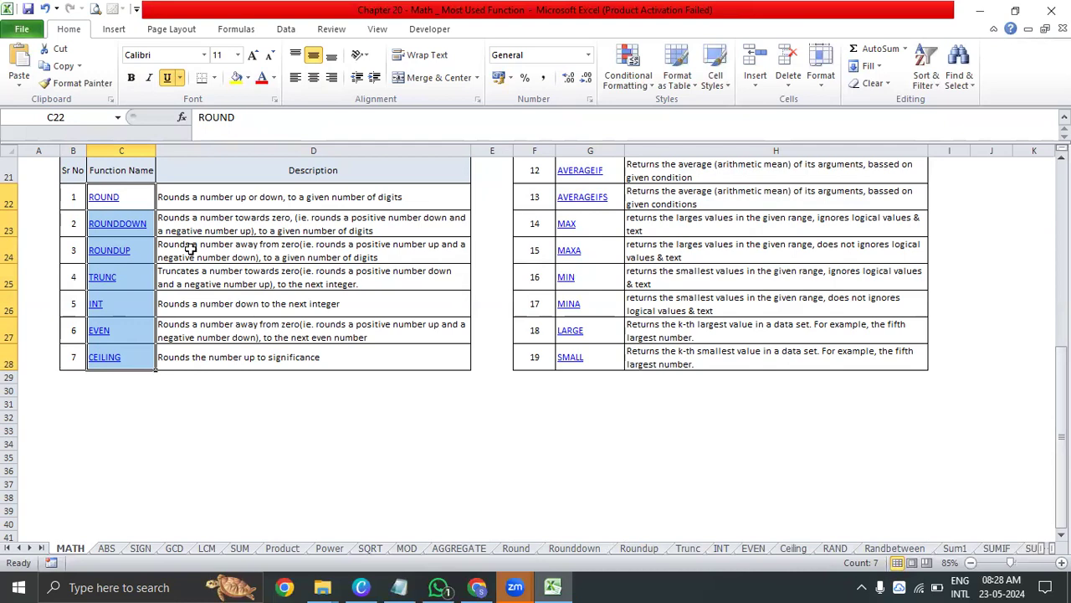
drag(147, 202, 135, 353)
click(130, 359)
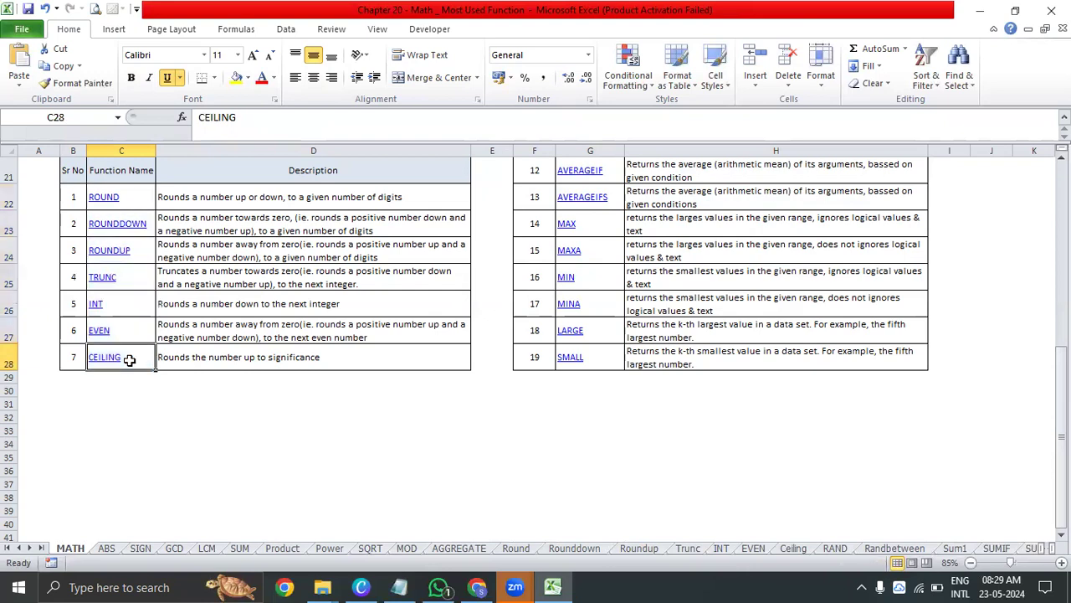
click(137, 249)
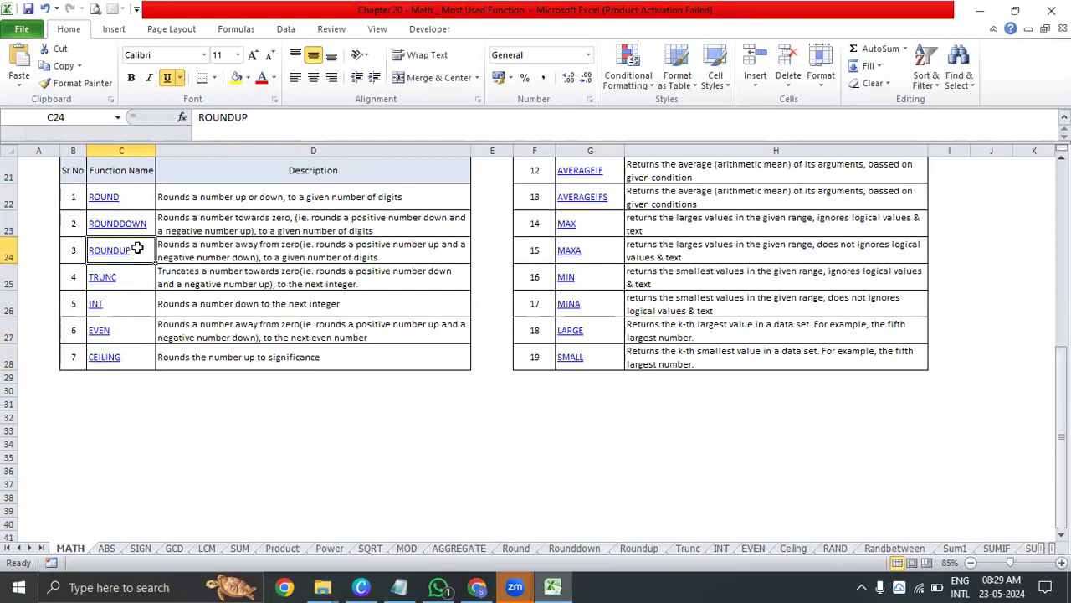
drag(141, 201, 142, 353)
scroll(158, 340, up, 7)
scroll(158, 347, down, 3)
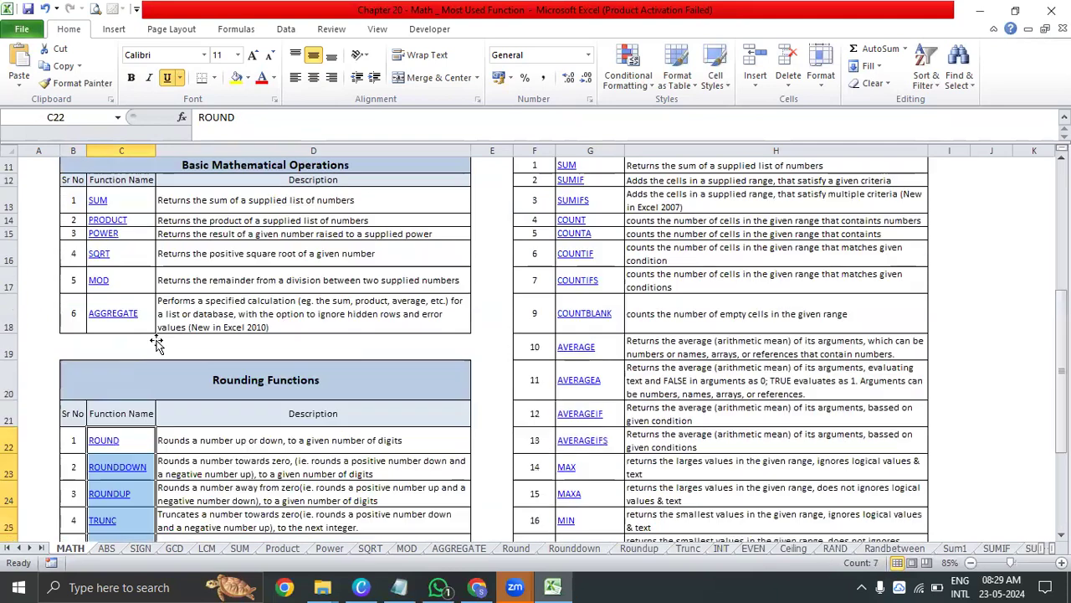
scroll(669, 248, up, 4)
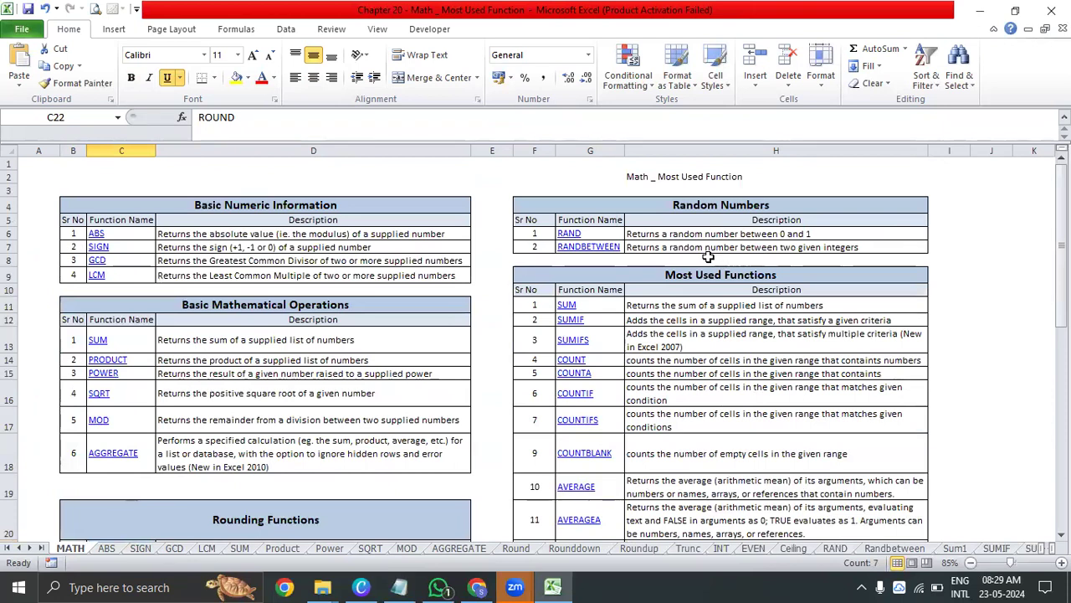
Review the Random Numbers descriptions and highlight the function names in the Most Used Functions table
drag(702, 233, 658, 253)
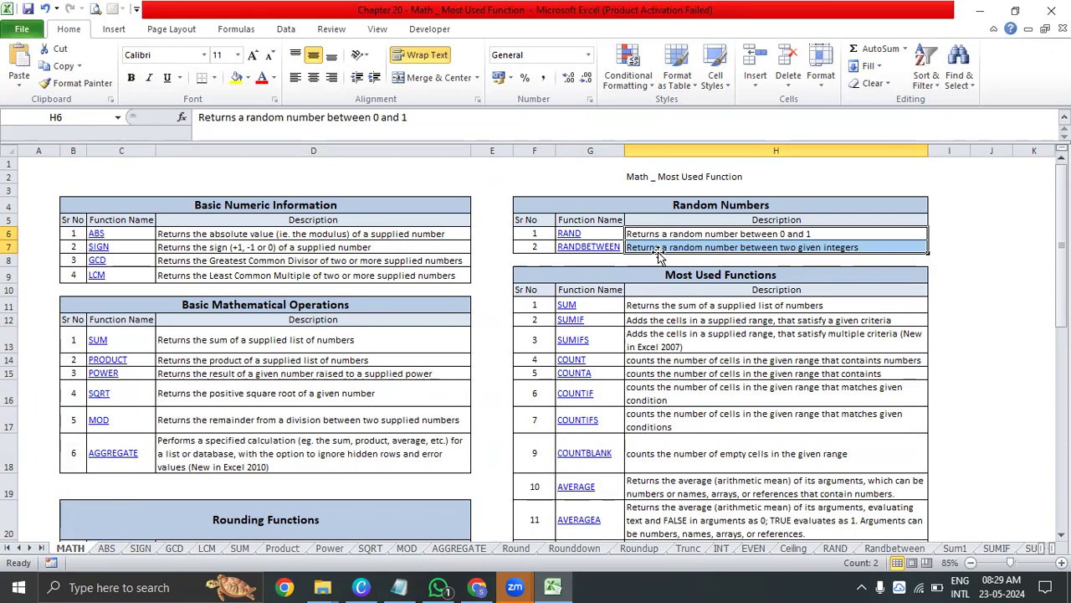
click(707, 290)
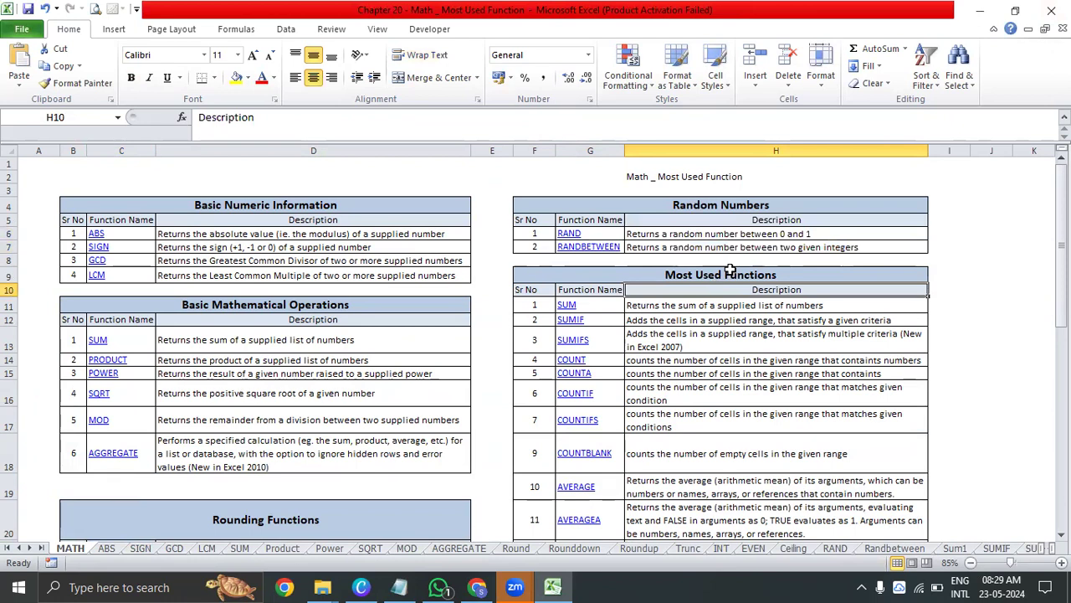
drag(616, 306, 594, 492)
scroll(616, 387, up, 3)
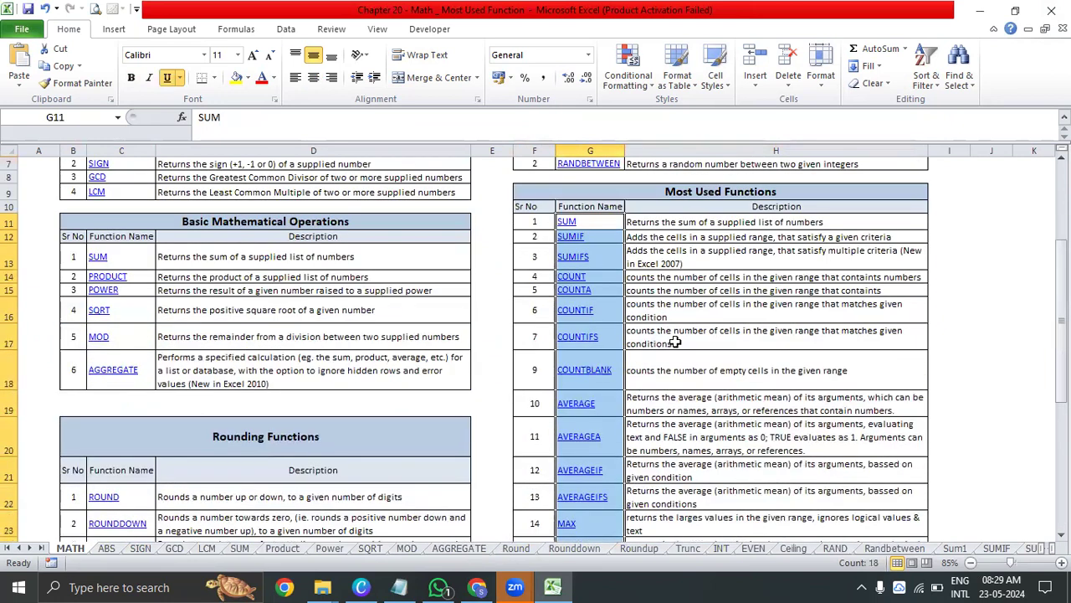
drag(603, 225, 598, 527)
scroll(623, 369, up, 3)
click(701, 251)
drag(601, 221, 590, 492)
scroll(713, 354, up, 3)
scroll(715, 331, up, 2)
Read the description columns of the Basic Numeric Information and Basic Mathematical Operations tables
click(253, 234)
click(209, 276)
click(230, 233)
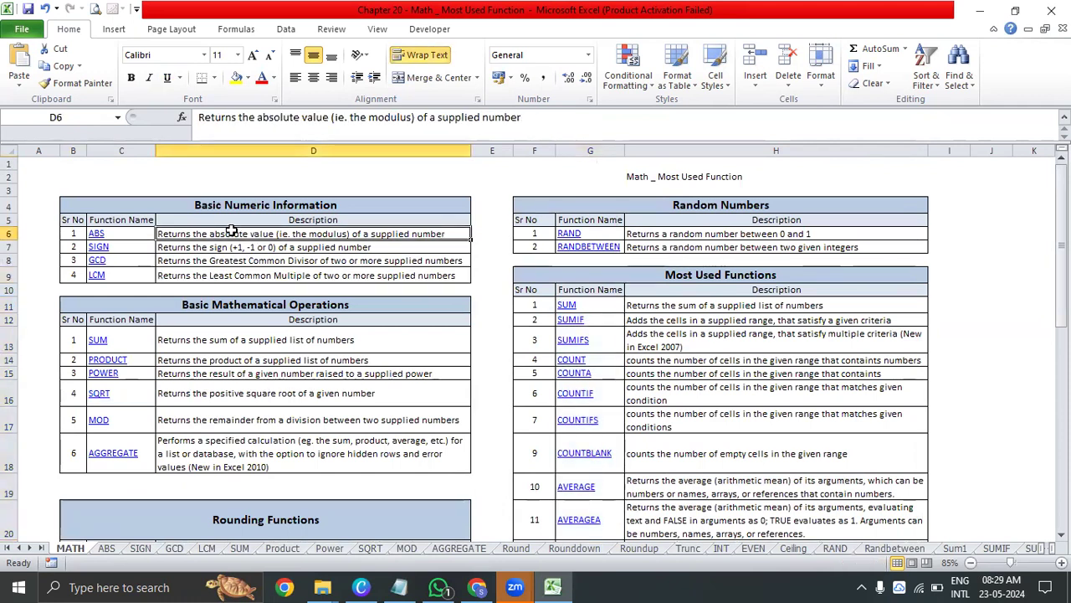
drag(230, 233, 225, 270)
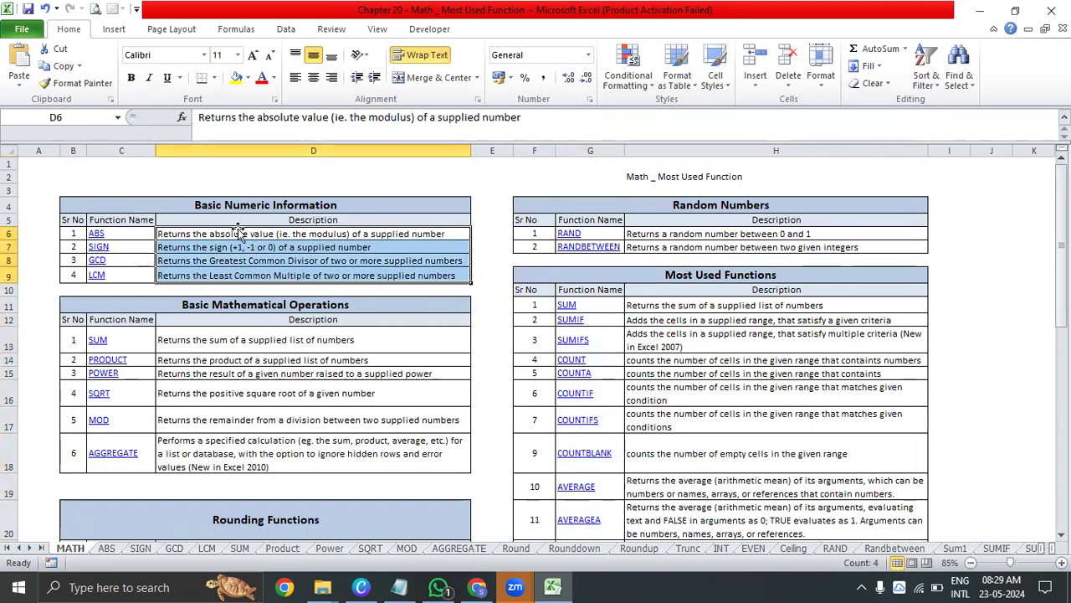
drag(234, 232, 251, 266)
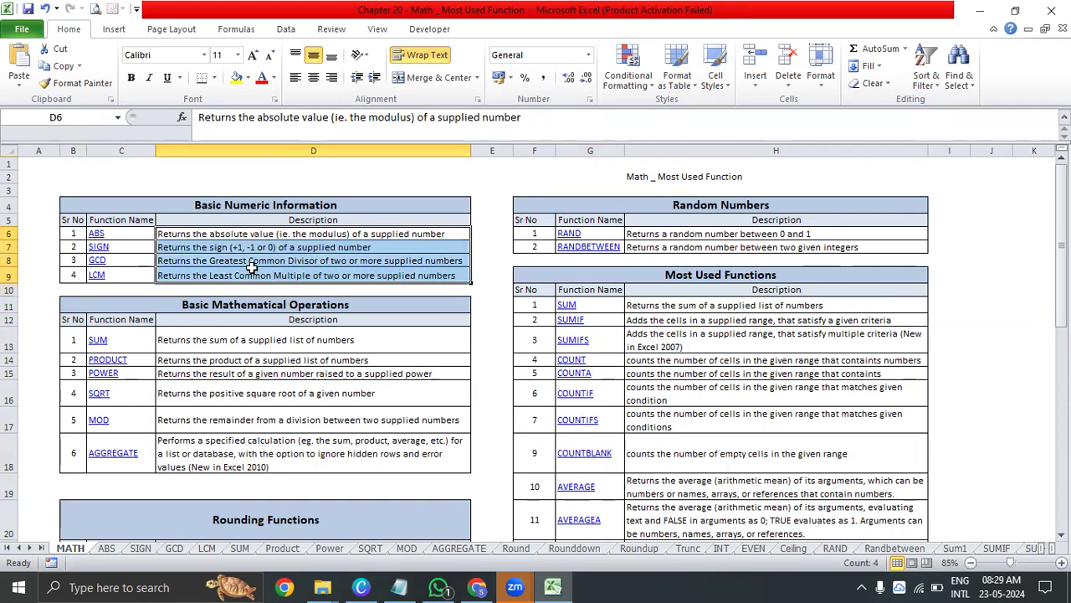
drag(230, 340, 233, 459)
drag(268, 339, 277, 449)
scroll(347, 345, down, 3)
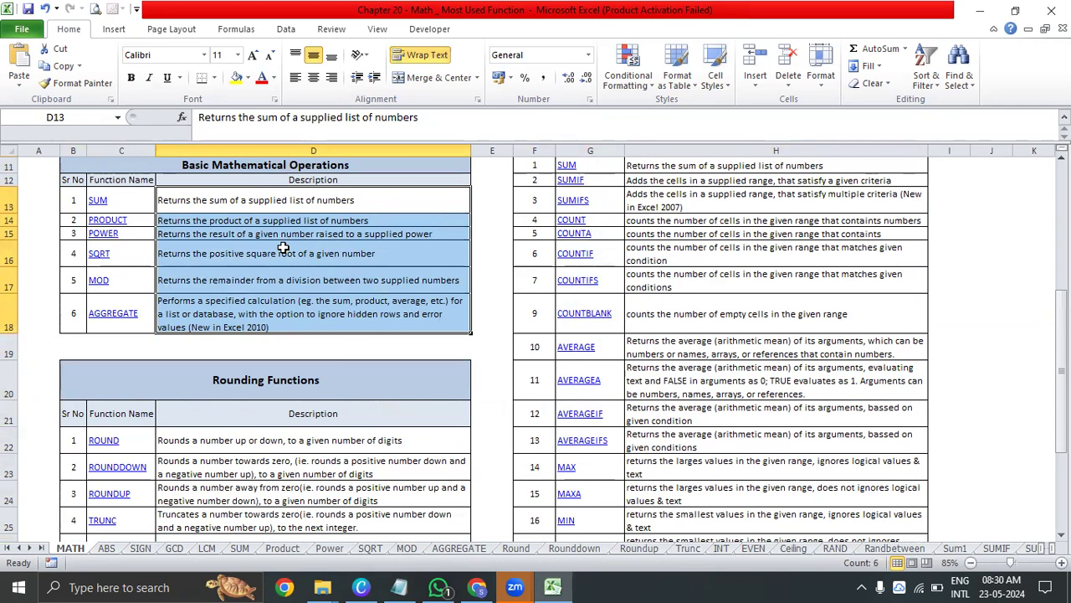
Go through the Rounding Functions descriptions one at a time, from CEILING back to ROUND
click(256, 445)
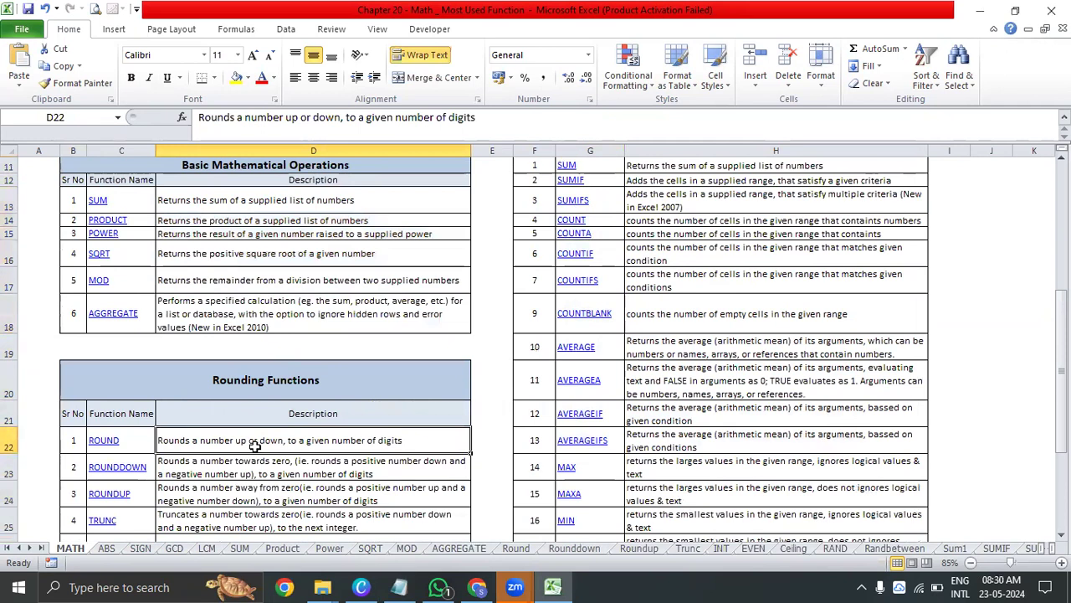
scroll(255, 444, down, 3)
click(255, 355)
click(259, 328)
click(259, 305)
click(265, 283)
click(270, 253)
click(277, 229)
click(284, 195)
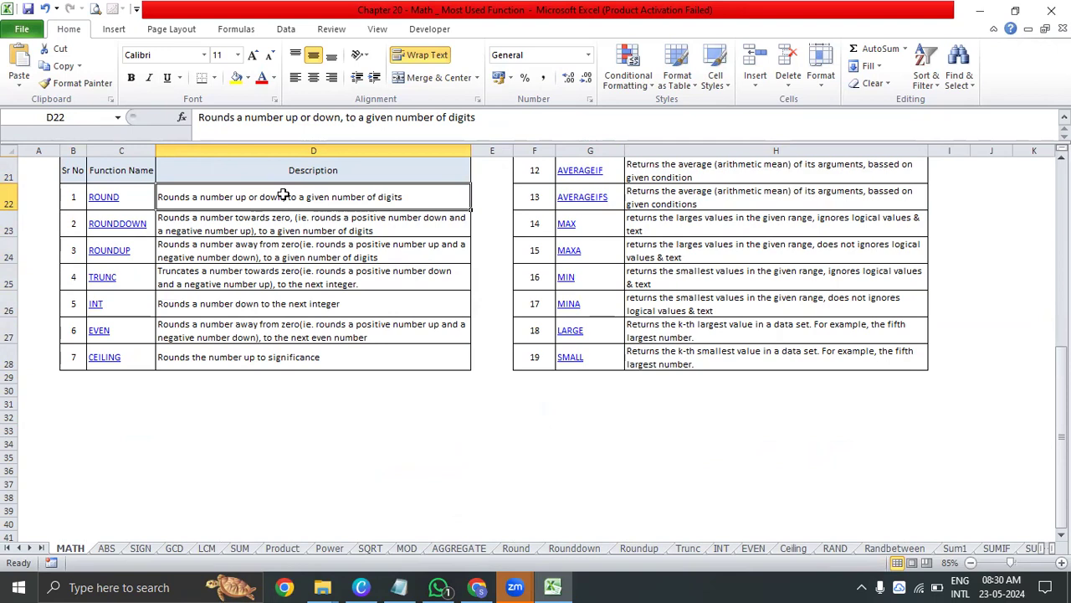
scroll(283, 194, up, 7)
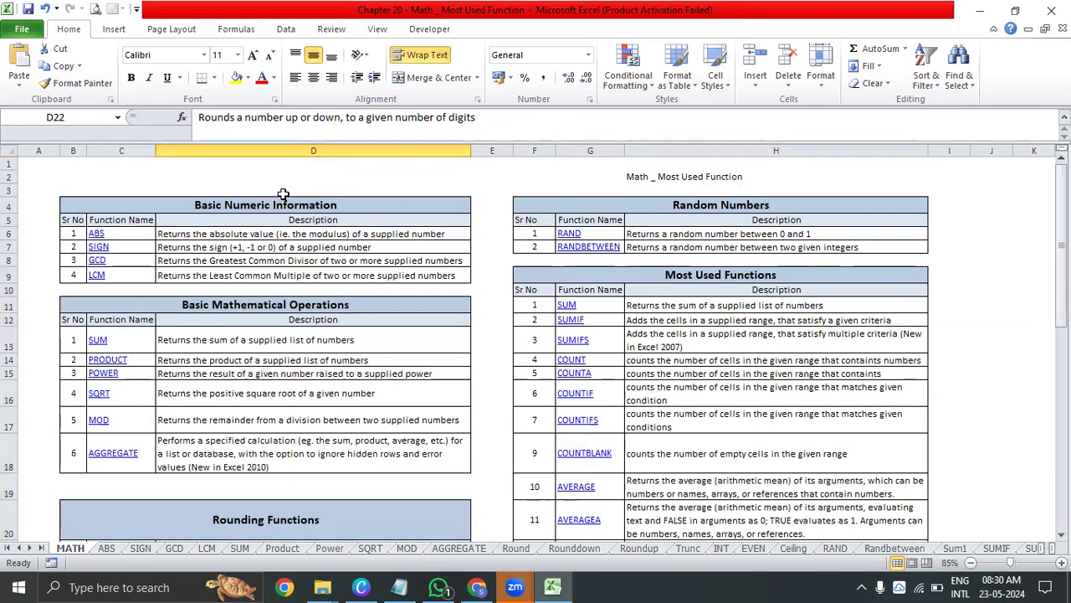
Review the Most Used Functions descriptions and its function names from SUM to COUNTIF
drag(753, 308, 646, 474)
scroll(645, 473, up, 5)
click(117, 233)
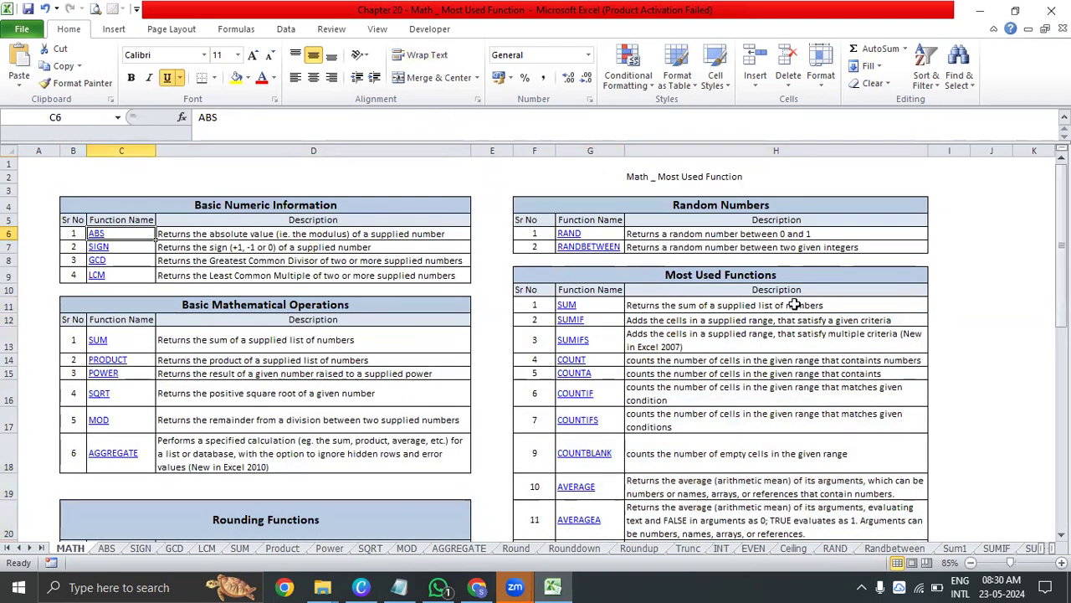
click(756, 306)
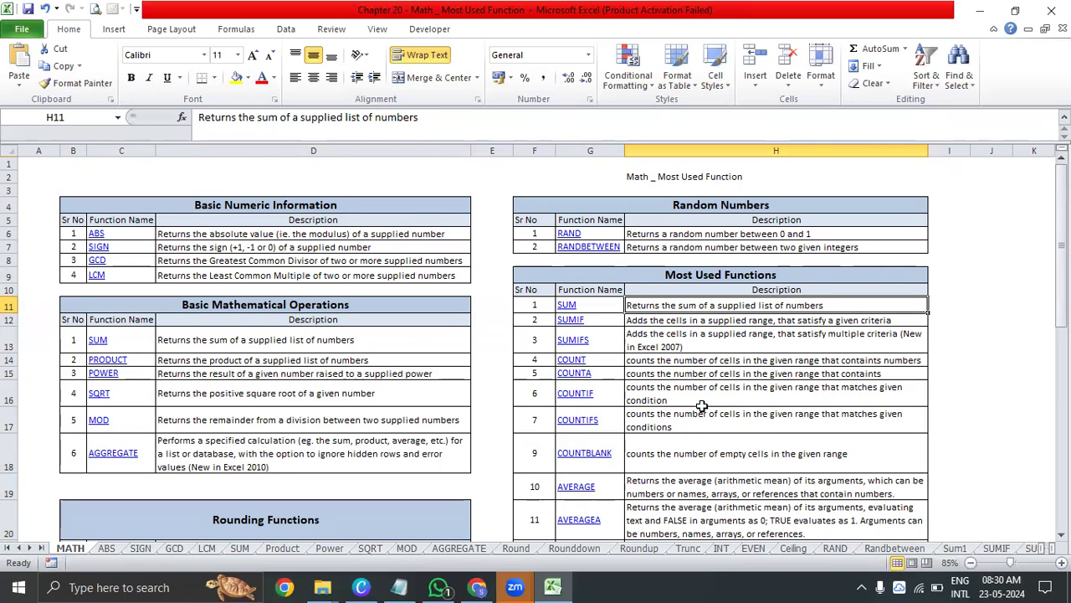
click(566, 305)
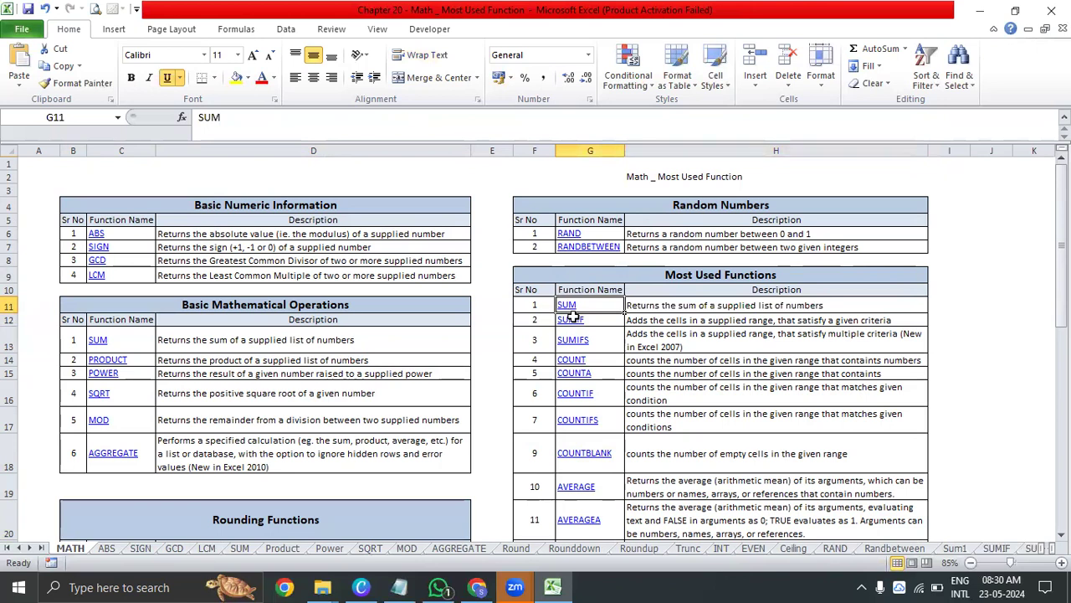
click(593, 319)
click(592, 338)
click(596, 361)
click(599, 370)
click(599, 395)
Hyperlink the SUM entry of the Most Used Functions table to cell A1 of the SUM sheet and follow the link
click(600, 301)
key(ctrl+k)
click(351, 325)
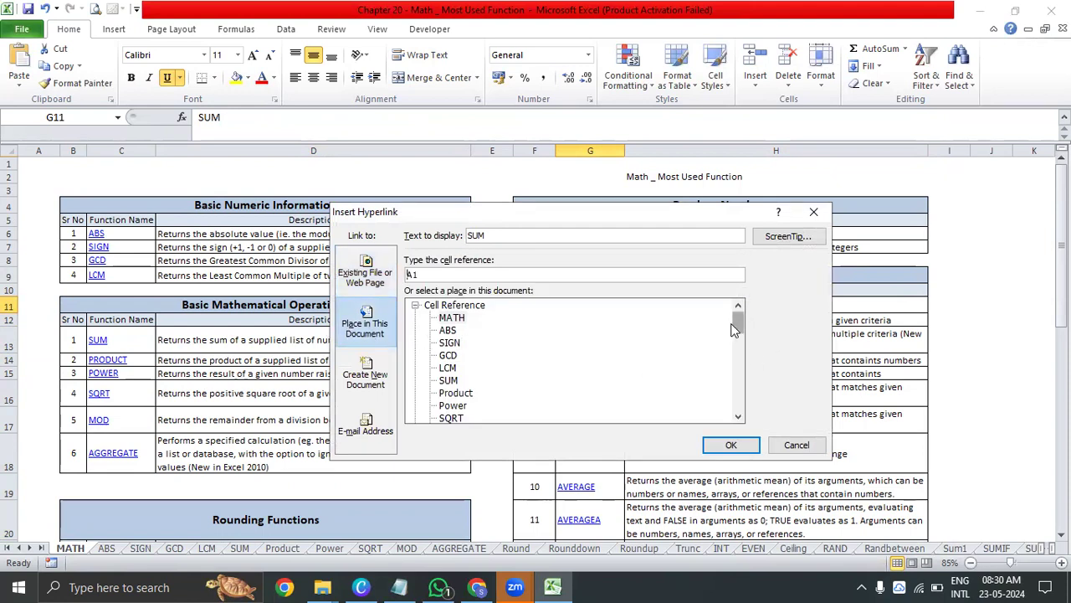
drag(738, 335, 737, 363)
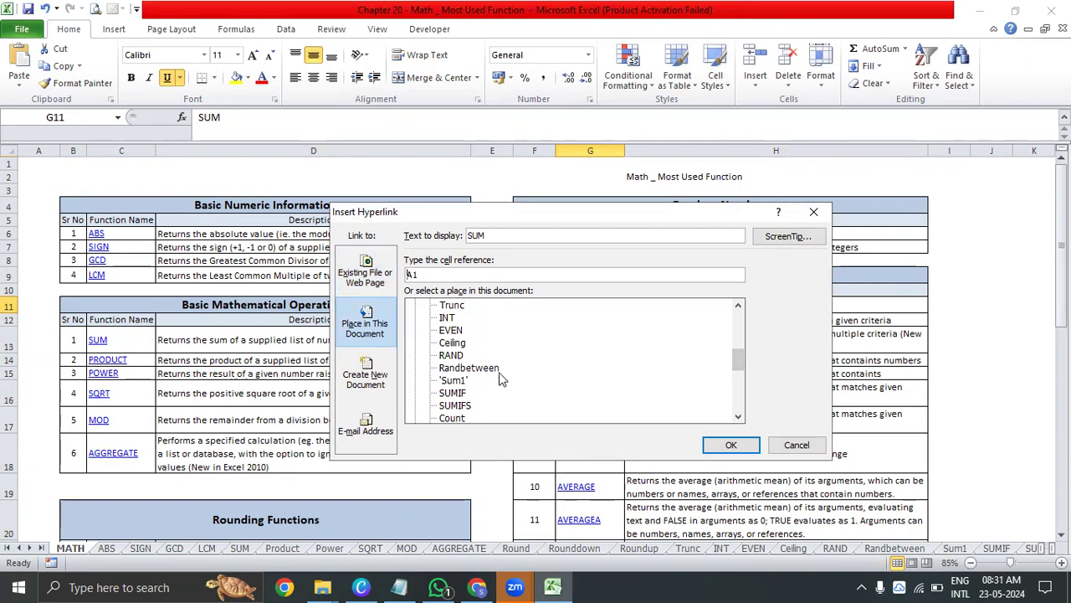
drag(740, 364, 741, 327)
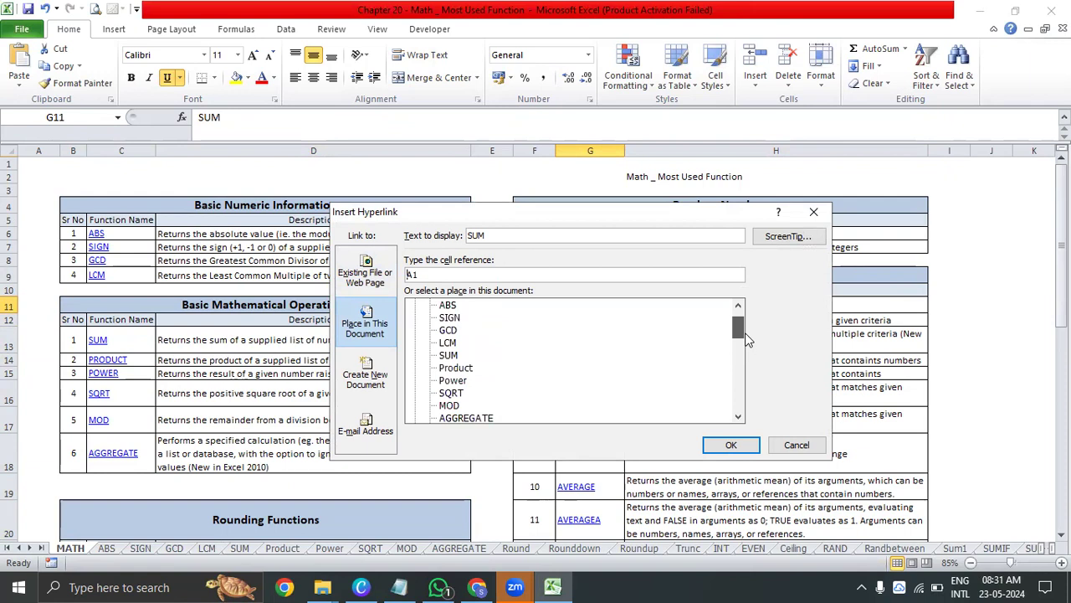
click(448, 355)
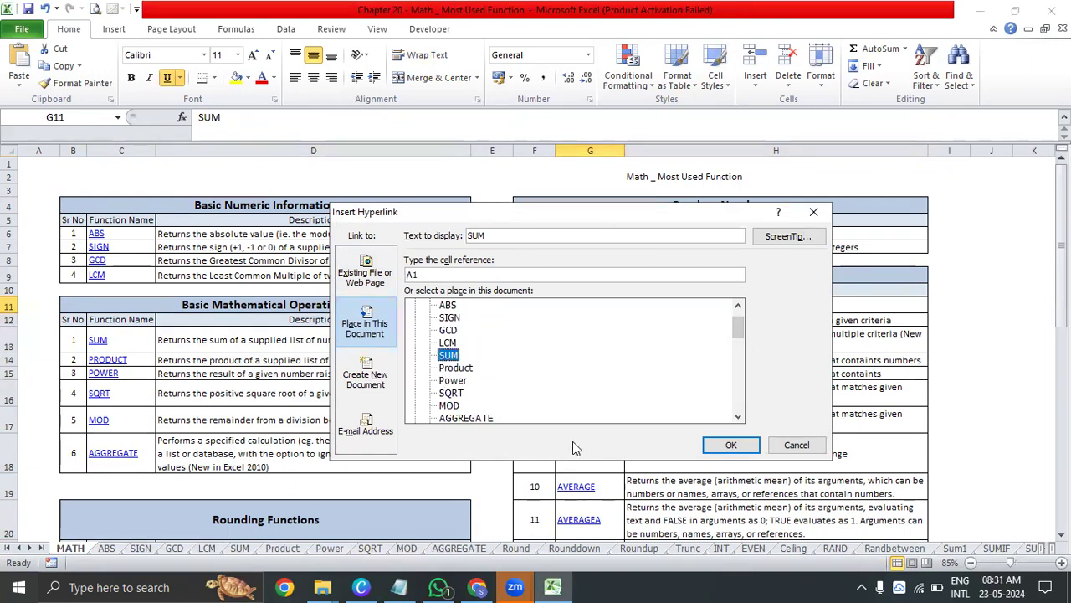
click(730, 444)
click(567, 306)
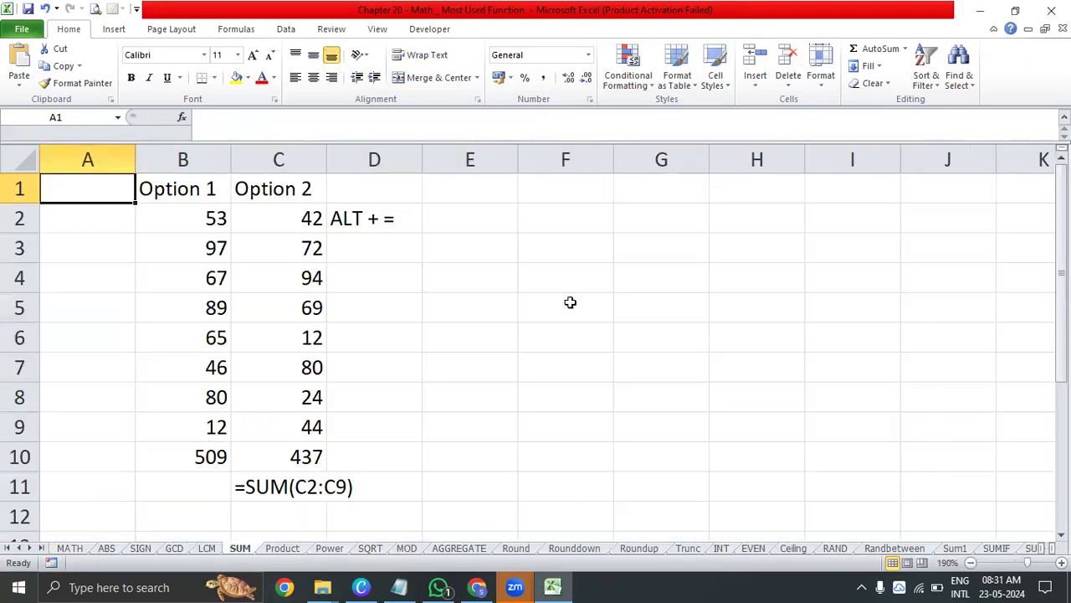
Centre the contents of the Option 1 and Option 2 table in B1:C10 horizontally and vertically
click(251, 456)
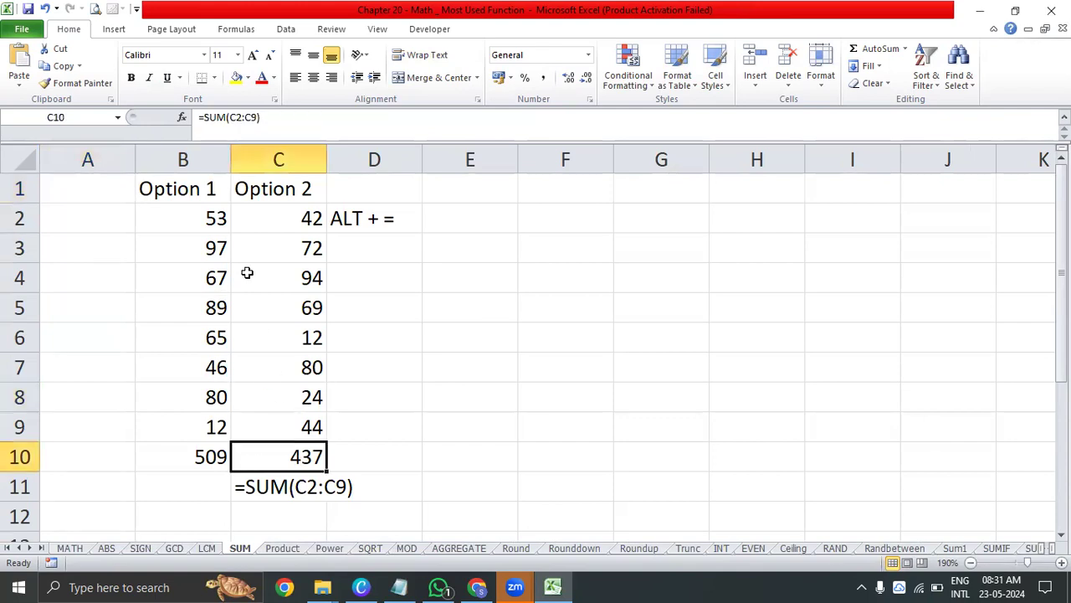
click(201, 193)
drag(180, 189, 254, 447)
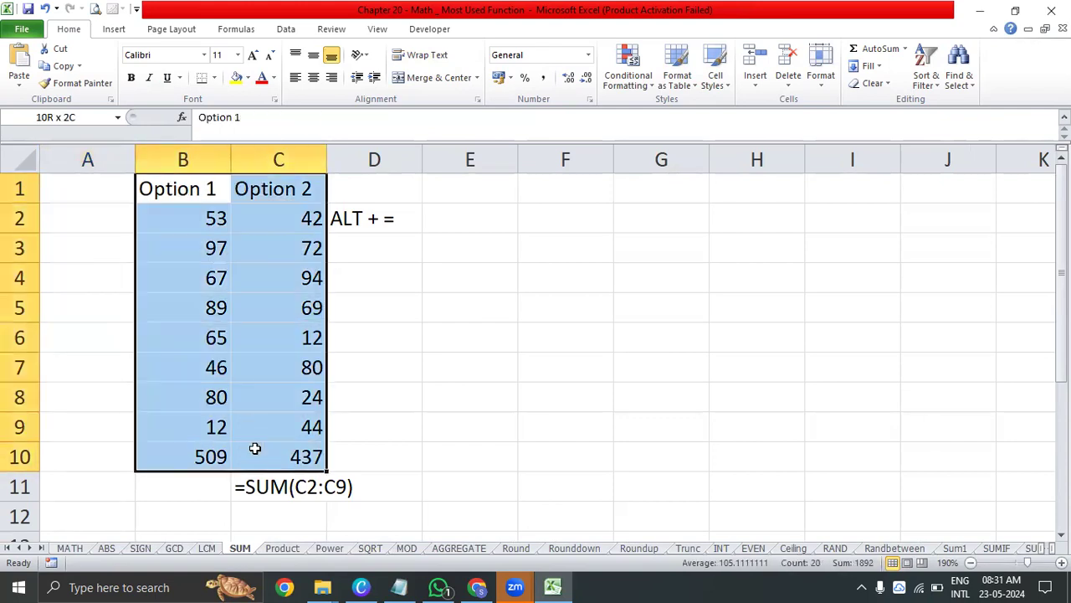
click(313, 77)
click(313, 55)
Go over the Option 1 numbers in B2:B9 and the formula that generates them
drag(175, 210, 179, 463)
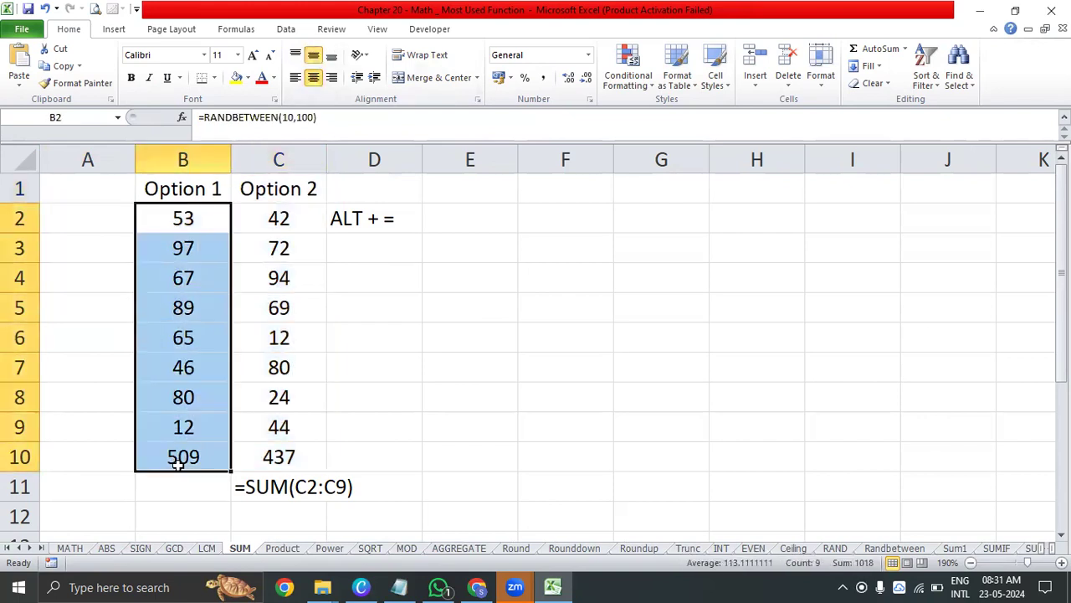
click(328, 395)
click(204, 217)
click(206, 272)
click(213, 211)
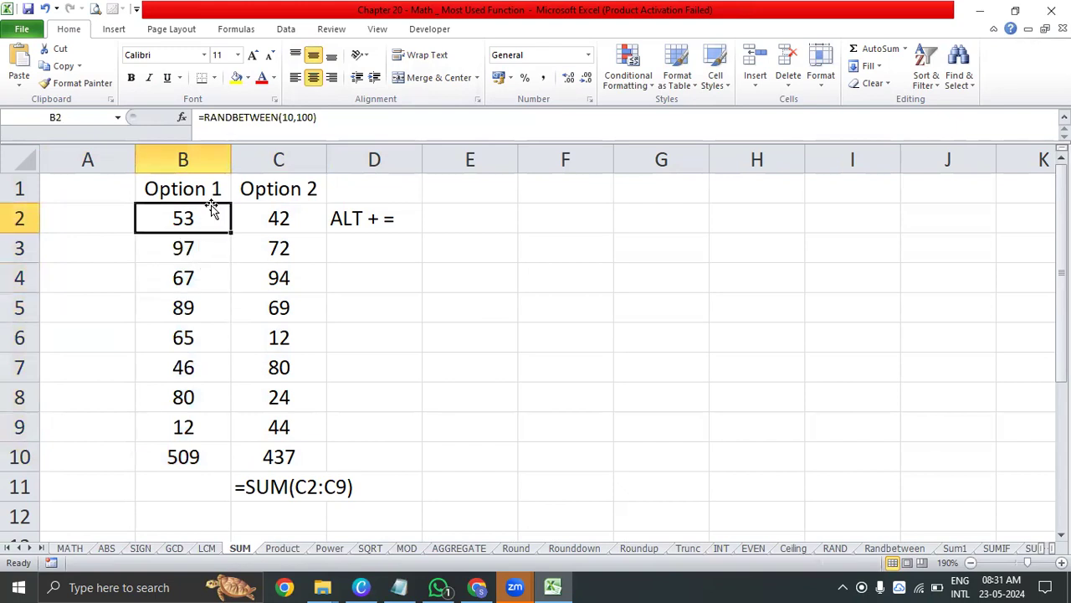
drag(210, 212, 209, 427)
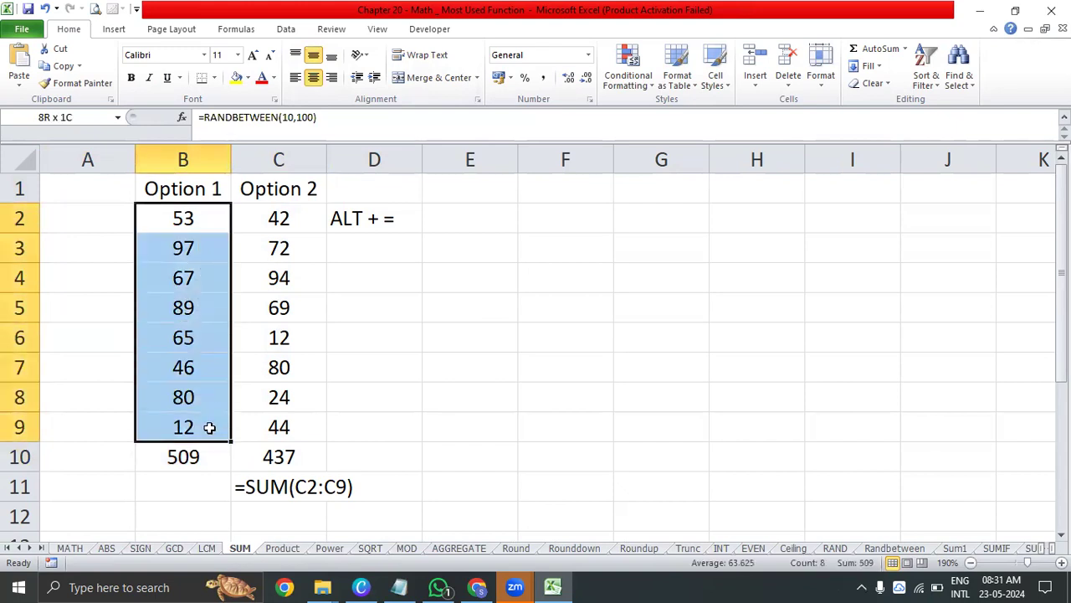
drag(205, 209, 214, 428)
Enter the heading "Option 1" in cell F1 for a new practice column
click(574, 197)
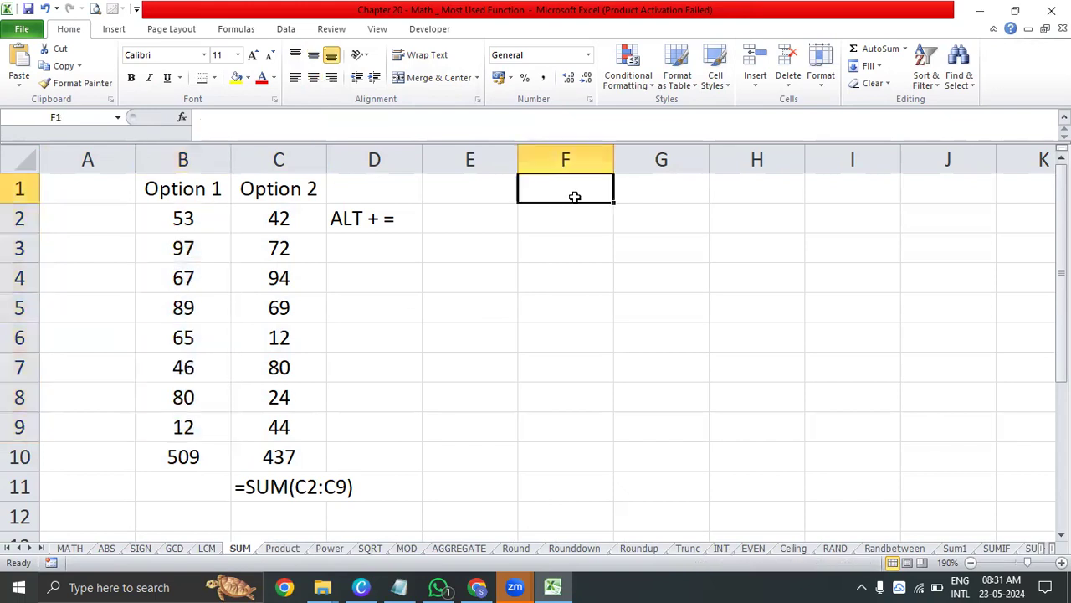
text(Option)
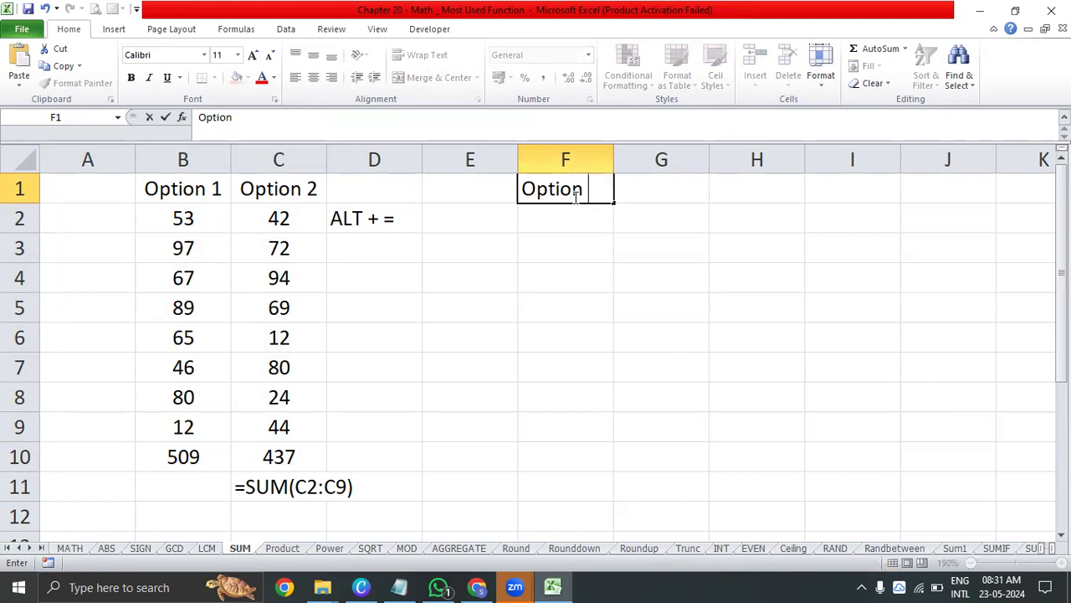
text( 1)
key(Return)
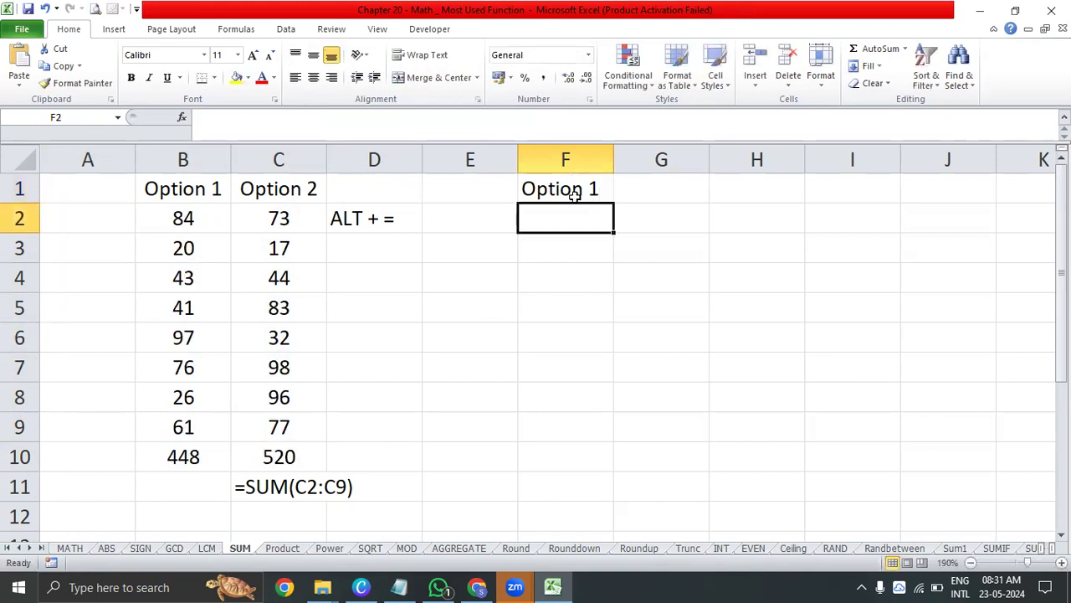
Enter a RANDBETWEEN formula in F2 that generates a random number between 10 and 1000
text(+rand)
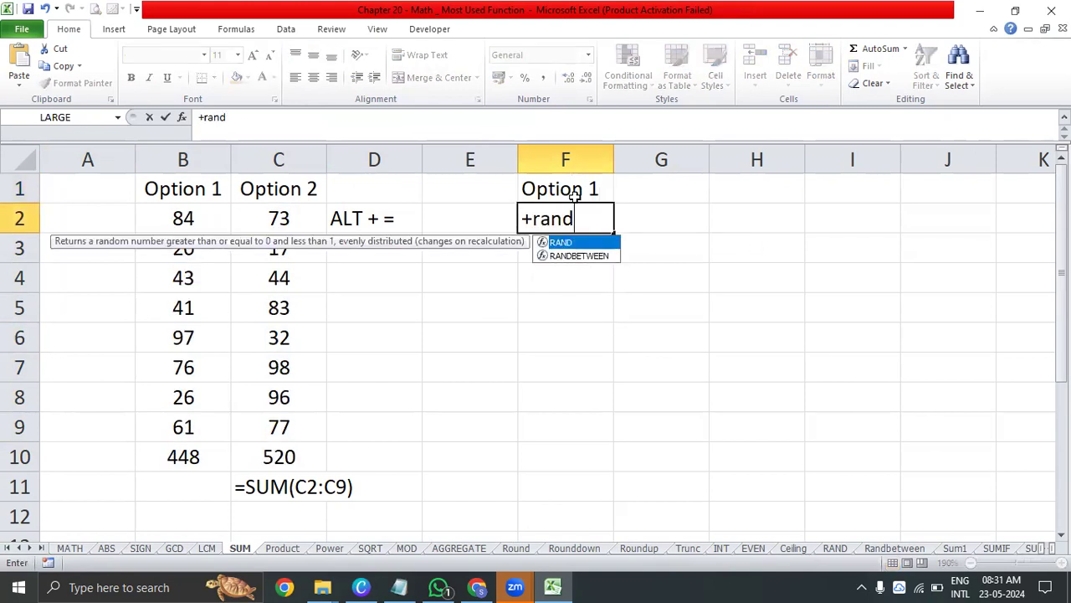
key(Tab)
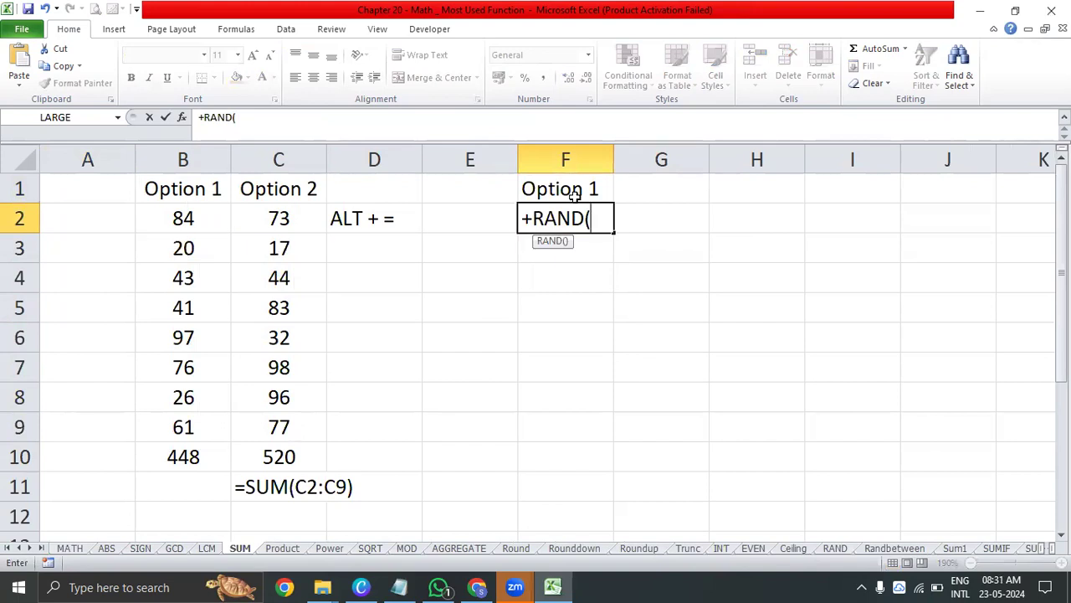
key(BackSpace)
key(Down)
key(Tab)
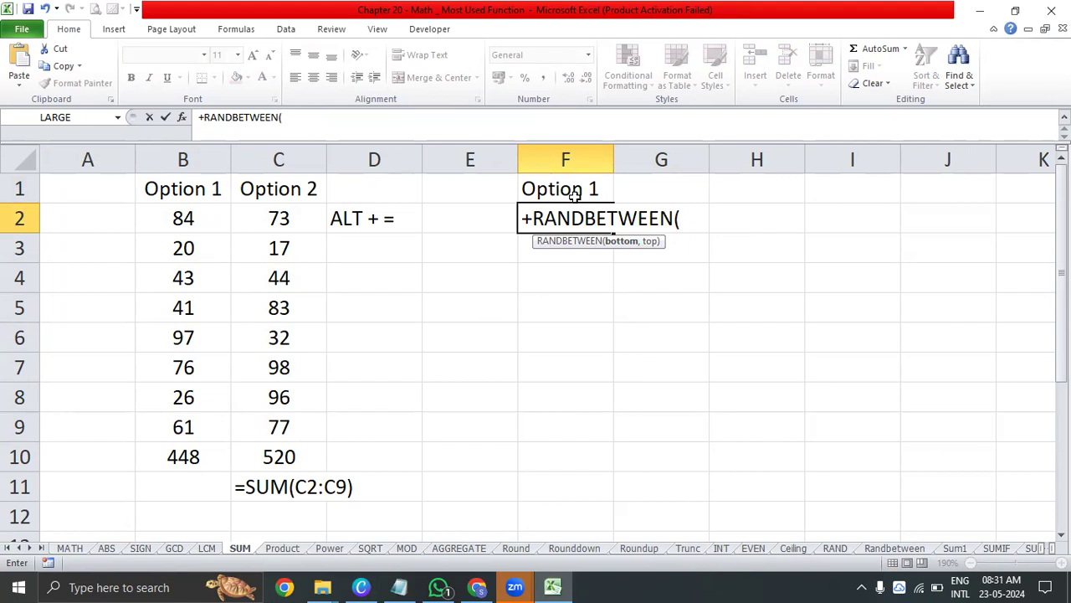
text(10,)
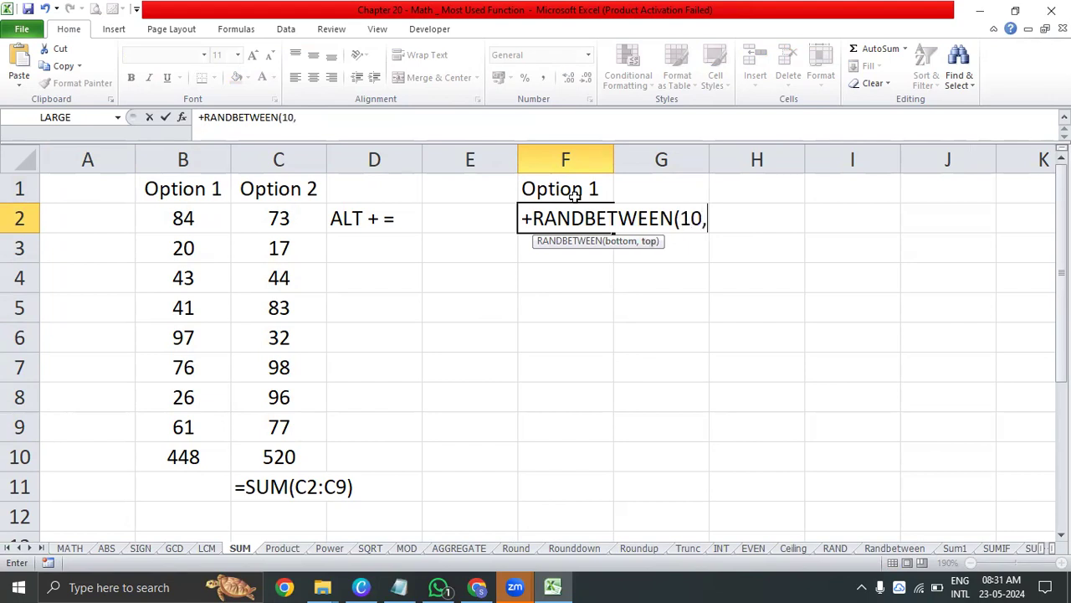
text(1000))
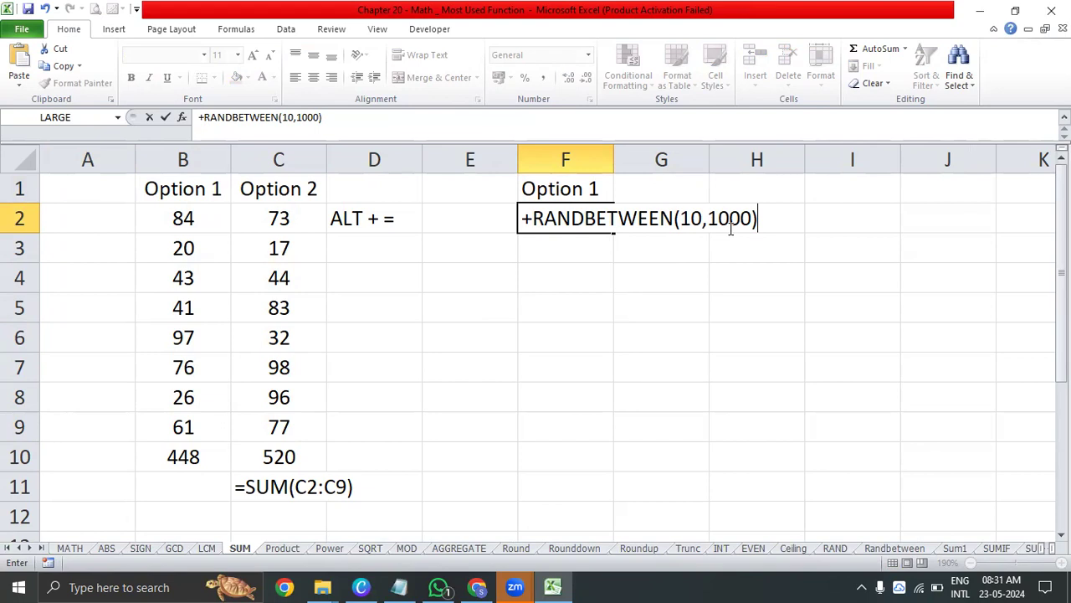
key(Return)
Fill the random-number formula from F2 down to F10, matching the last row of the existing table
key(Up)
key(Left)
key(Left)
key(Left)
key(ctrl+Down)
key(Right)
key(Right)
key(Right)
key(Up)
key(ctrl+shift+Up)
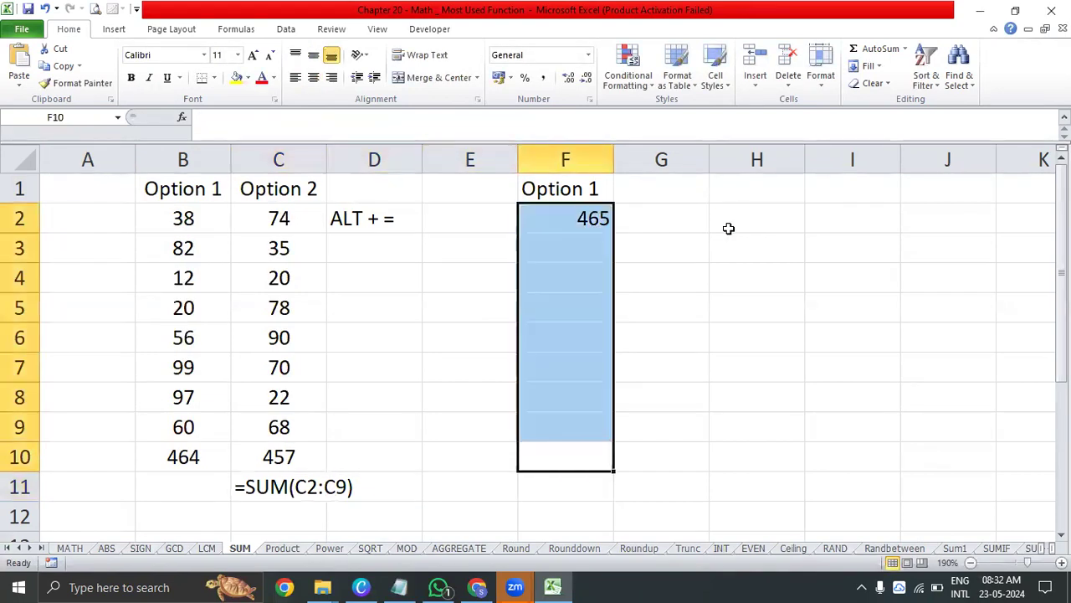
key(ctrl+d)
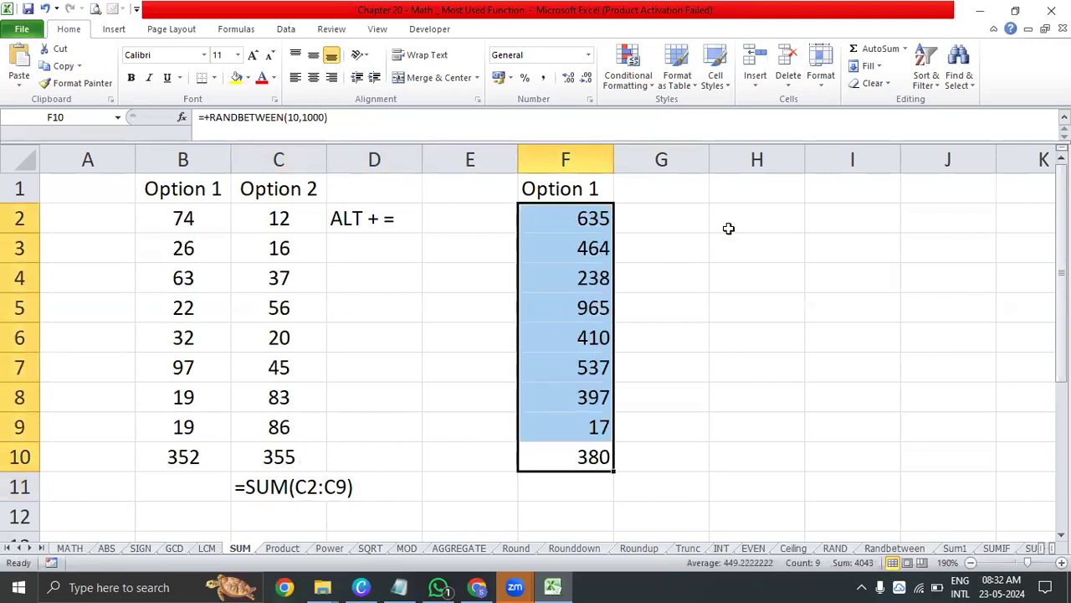
Centre the random numbers in F2:F10 horizontally
key(alt+h)
key(a)
key(c)
key(Down)
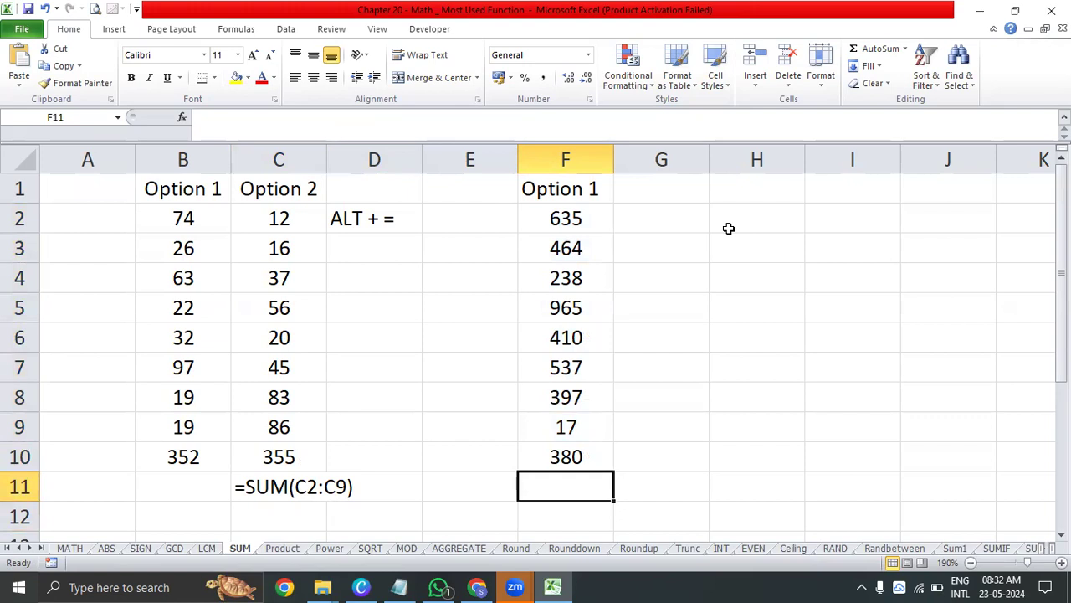
Total the column in F11 with a manually entered SUM formula over F2:F10
key(alt+equal)
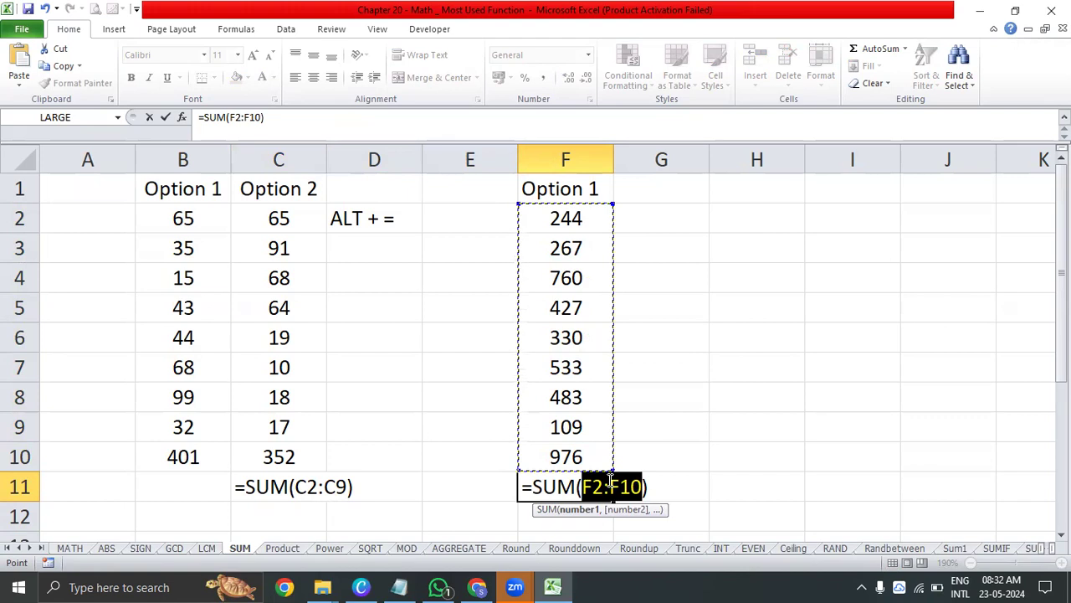
key(Escape)
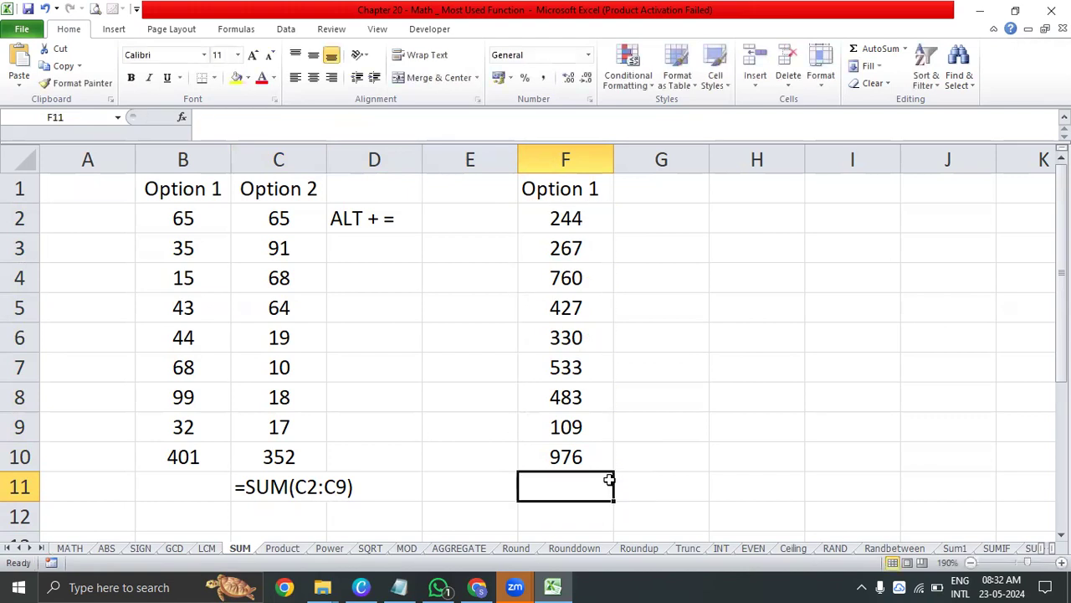
text(=sum)
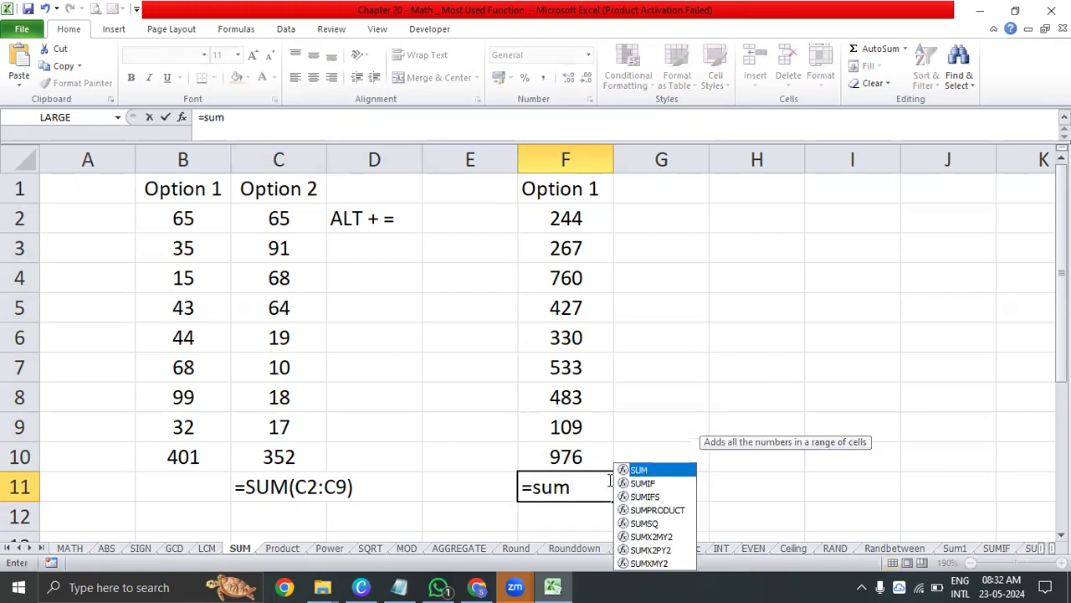
key(Tab)
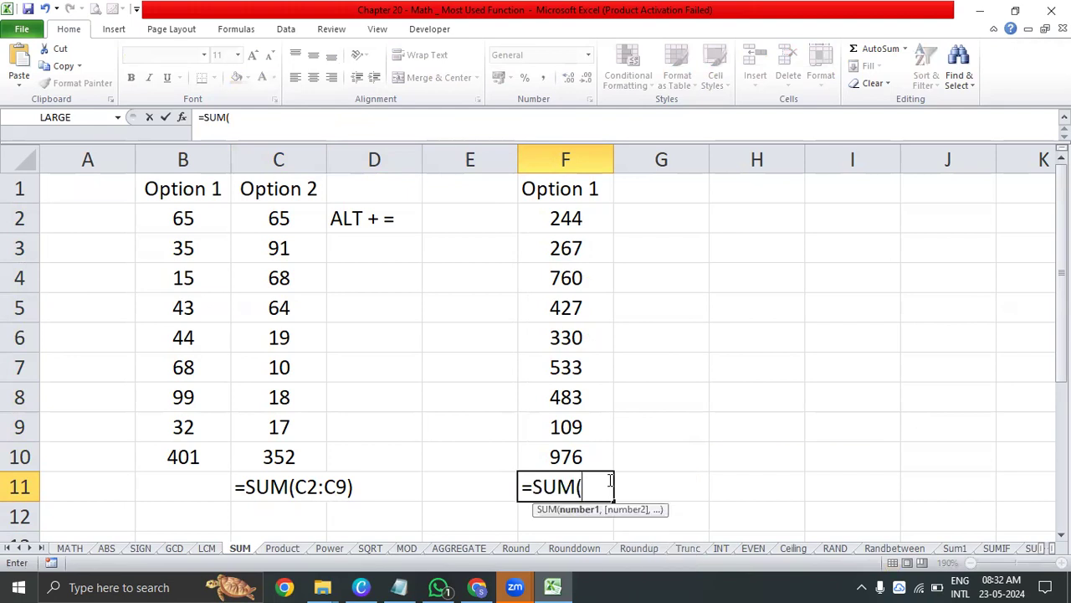
click(580, 456)
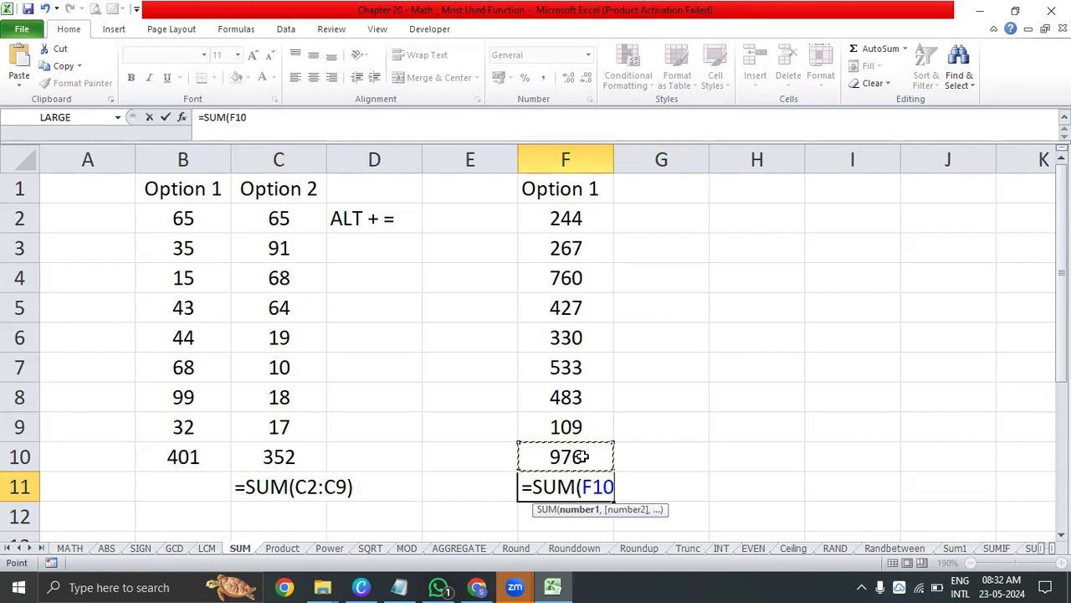
key(ctrl+shift+Up)
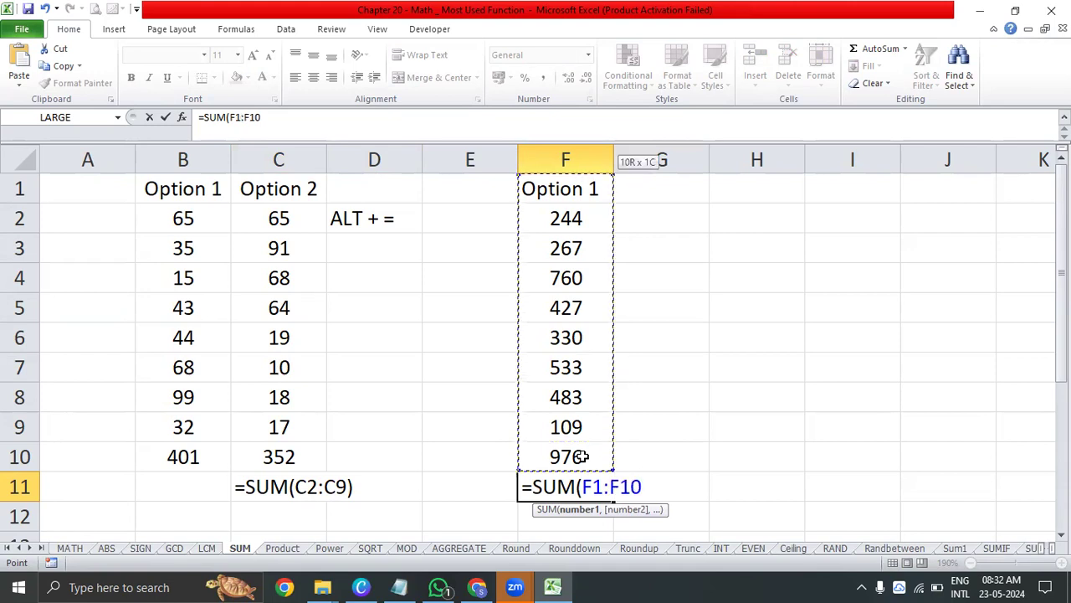
key(shift+Down)
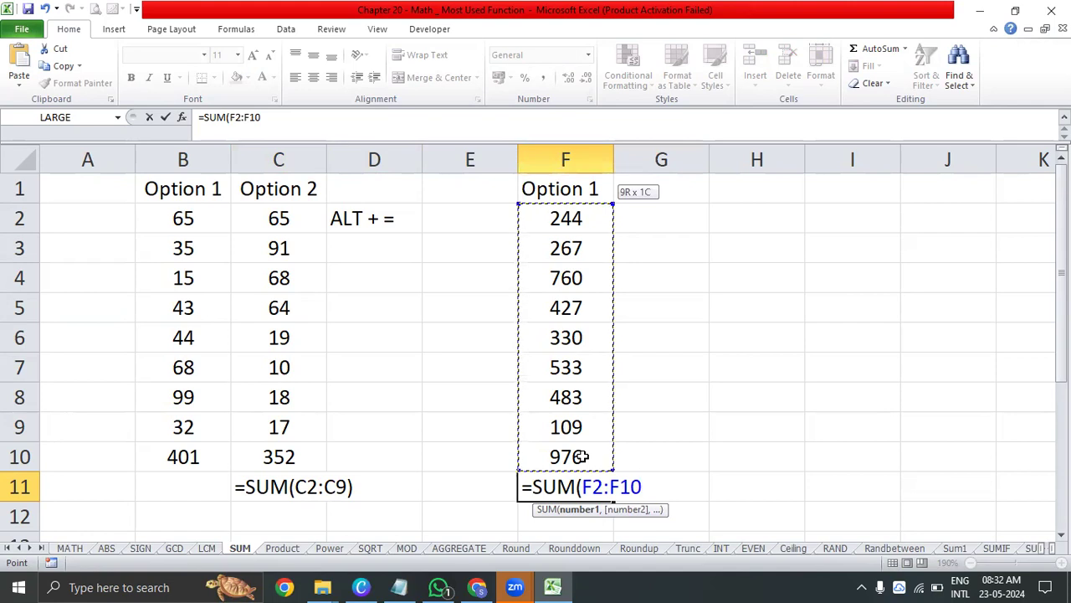
key(Return)
key(Up)
key(Up)
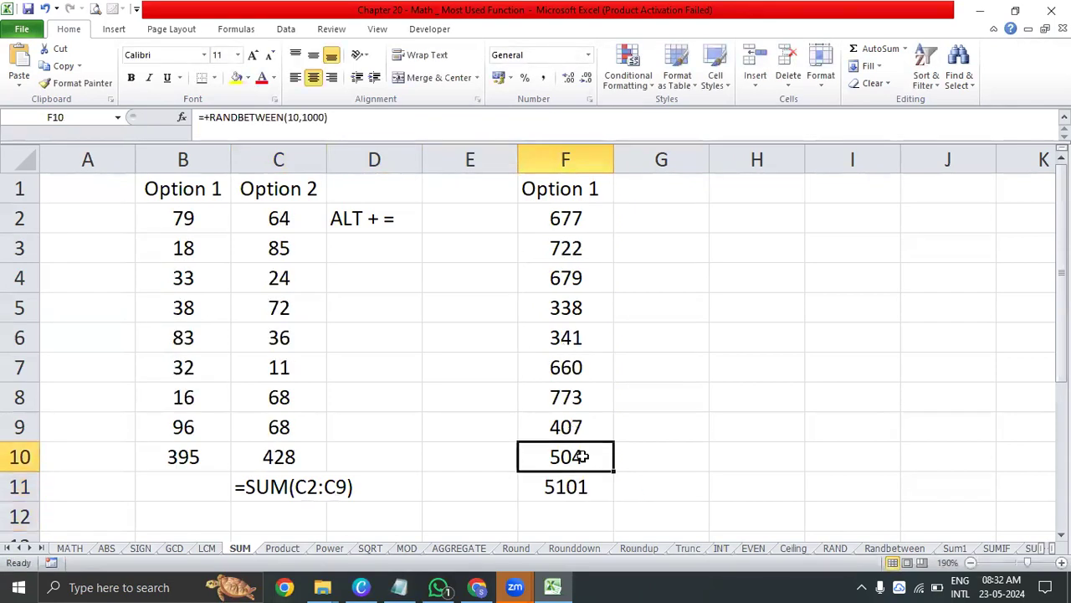
Highlight the ALT + = note in D2 and the =SUM(C2:C9) note in C11 with yellow fill
click(361, 218)
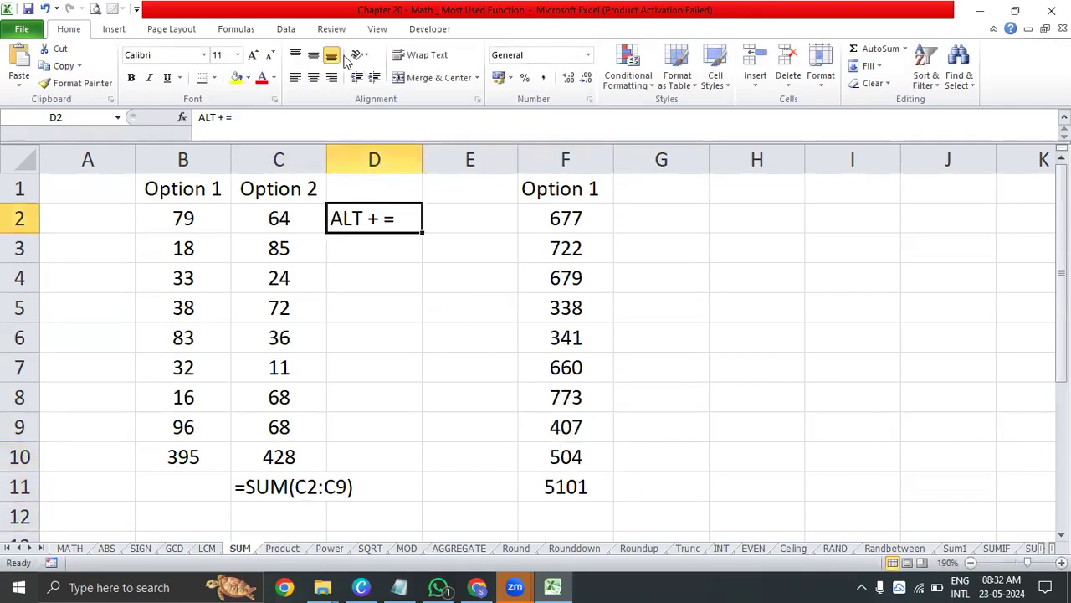
click(237, 77)
click(264, 487)
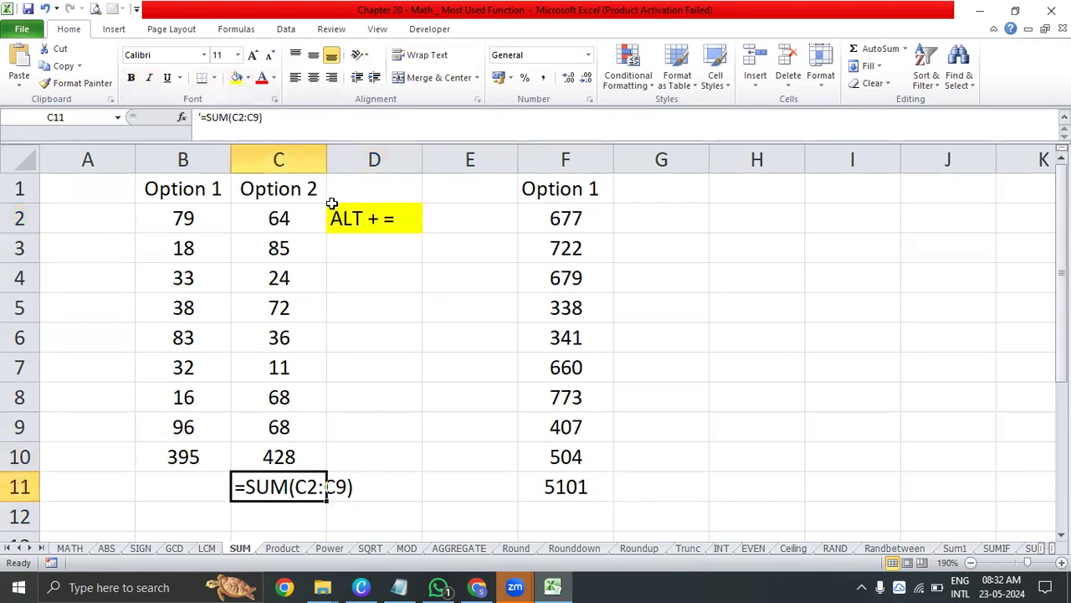
click(236, 77)
click(661, 308)
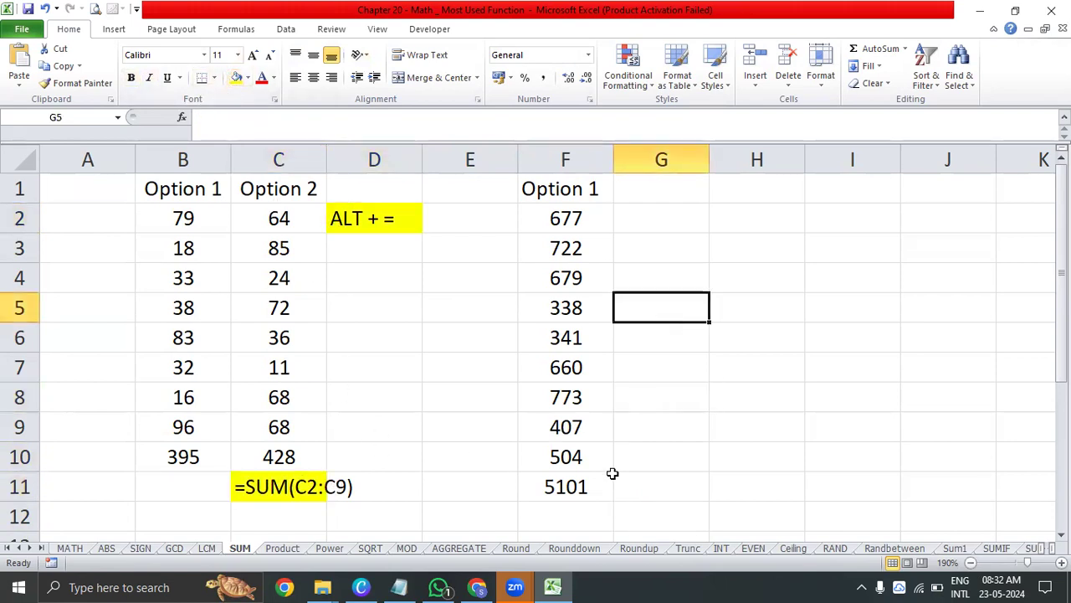
Add an AutoSum total of B2:B10 in cell B11
click(608, 480)
click(587, 199)
drag(593, 226, 601, 457)
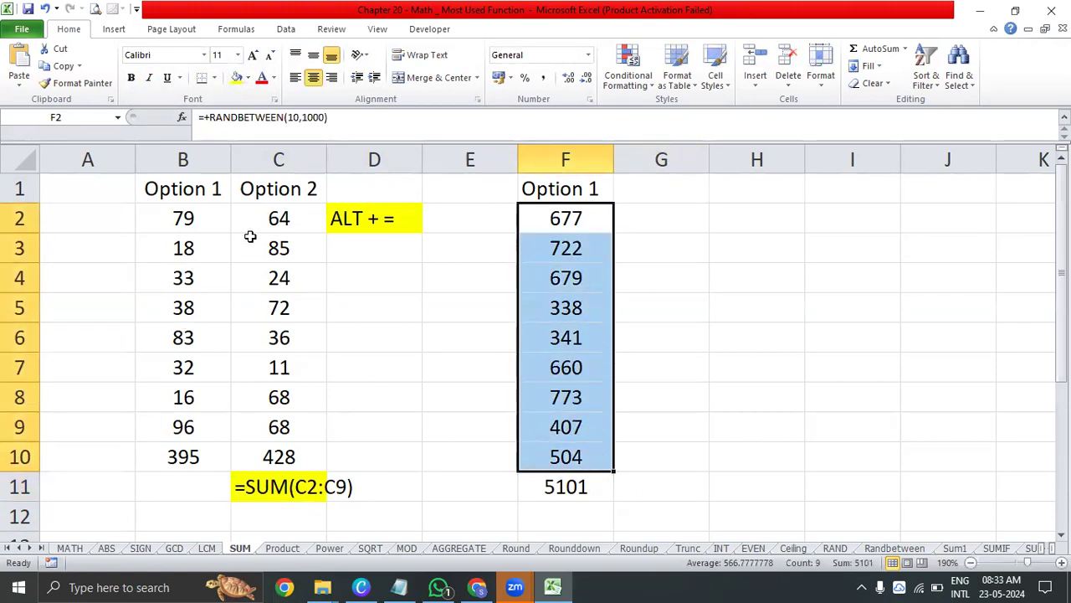
click(190, 487)
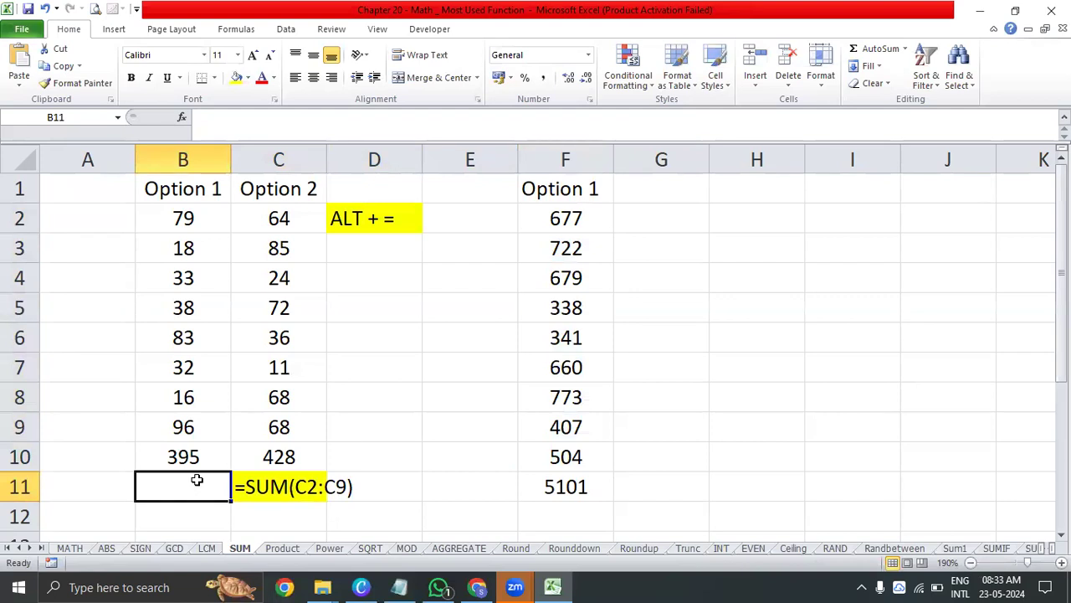
key(alt+equal)
key(Return)
click(196, 482)
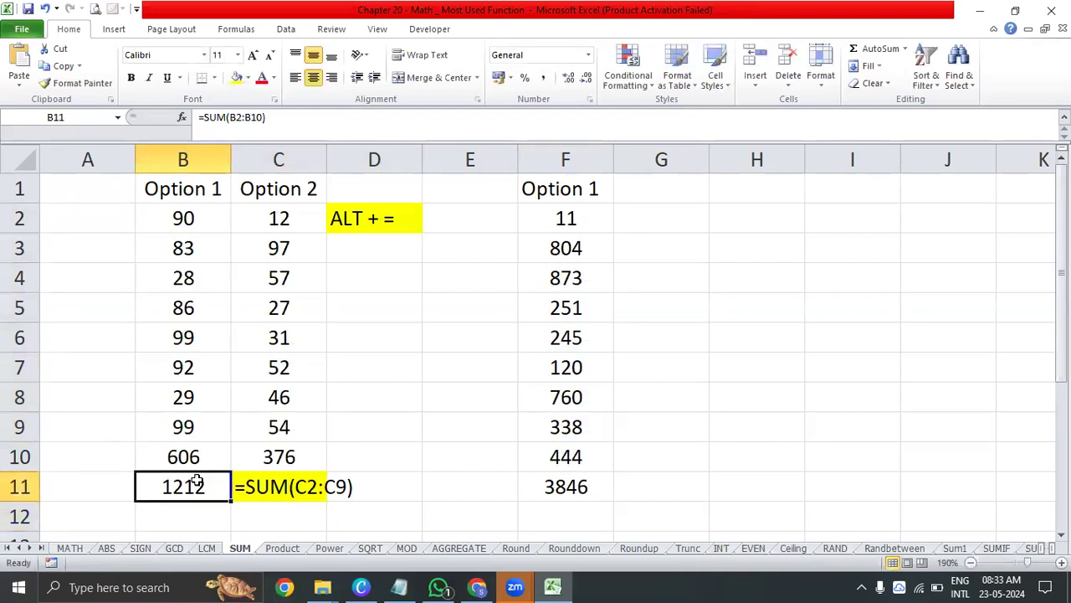
key(Right)
key(Right)
key(Right)
key(Right)
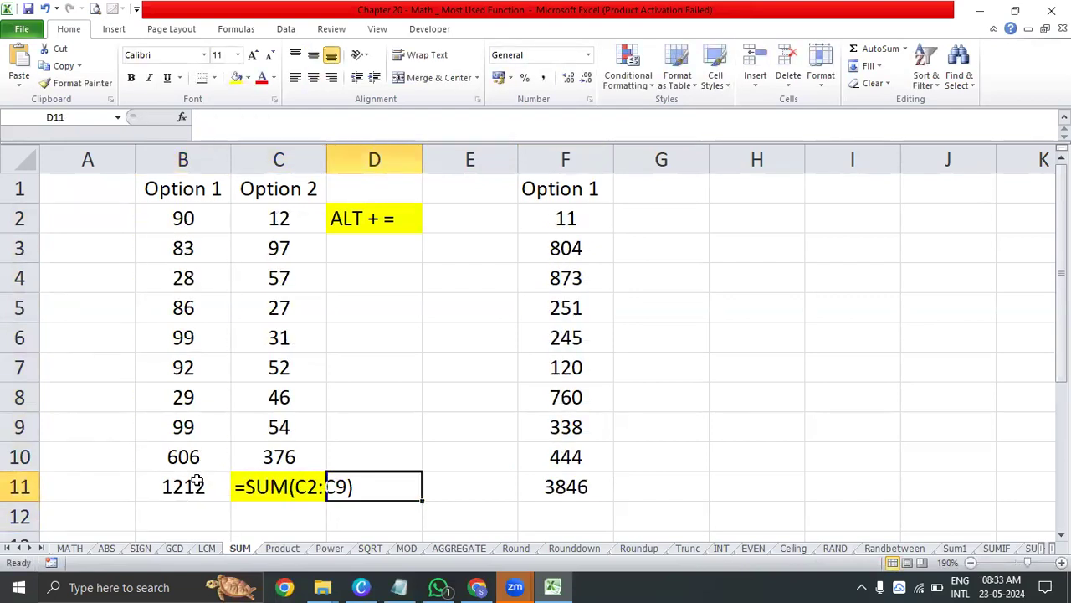
key(Up)
key(shift+Up)
key(shift+Up)
key(shift+Up)
key(shift+Up)
key(shift+Up)
key(shift+Up)
key(shift+Up)
key(shift+Up)
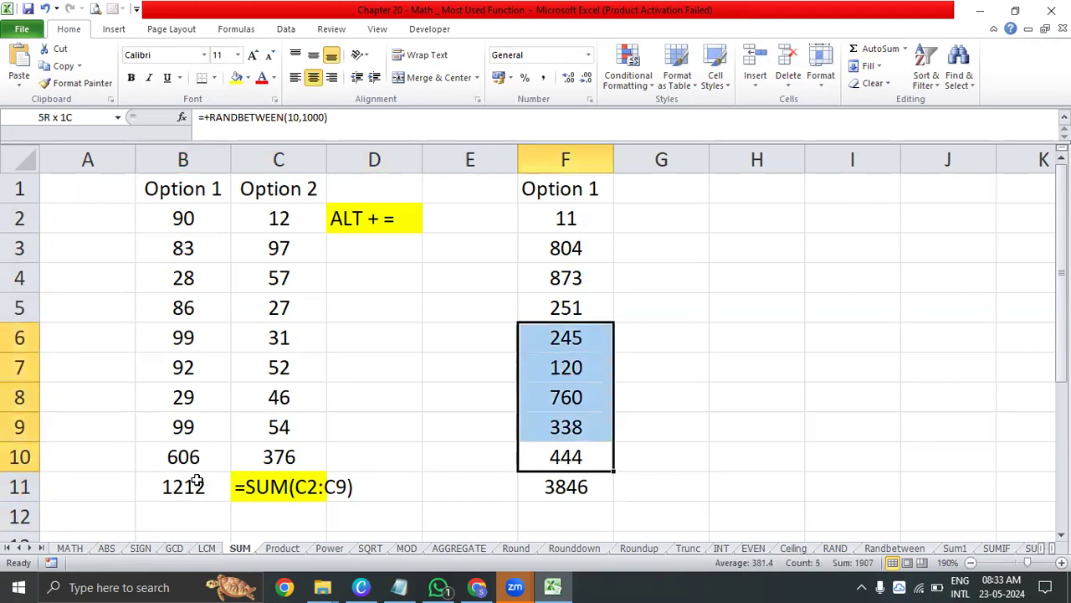
key(Down)
key(Down)
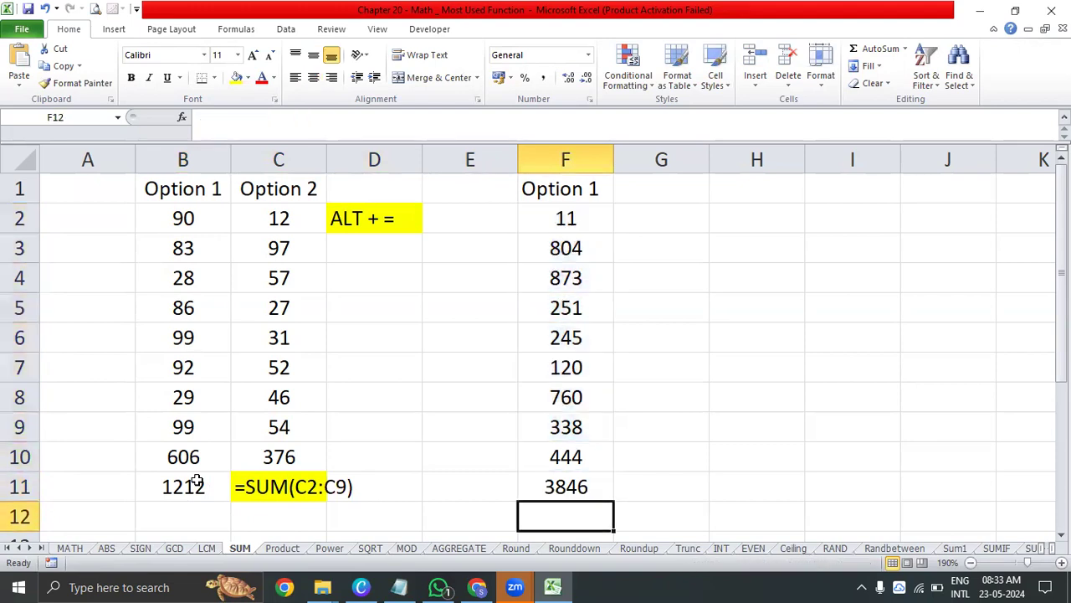
key(Up)
key(Left)
key(Left)
key(Left)
key(Left)
key(Right)
key(Right)
key(Right)
key(Right)
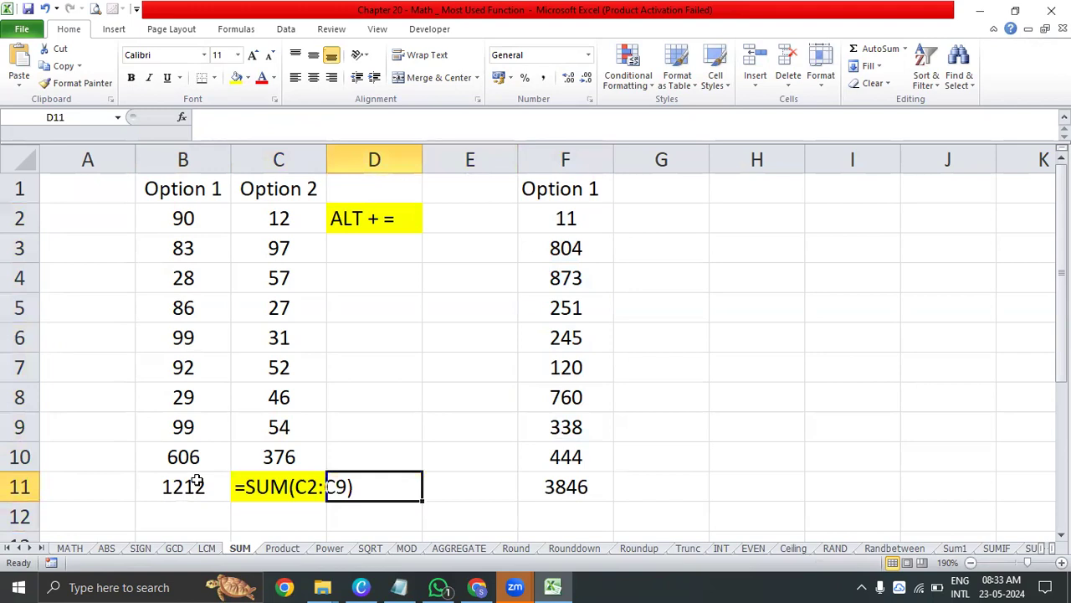
key(Left)
key(Left)
key(Left)
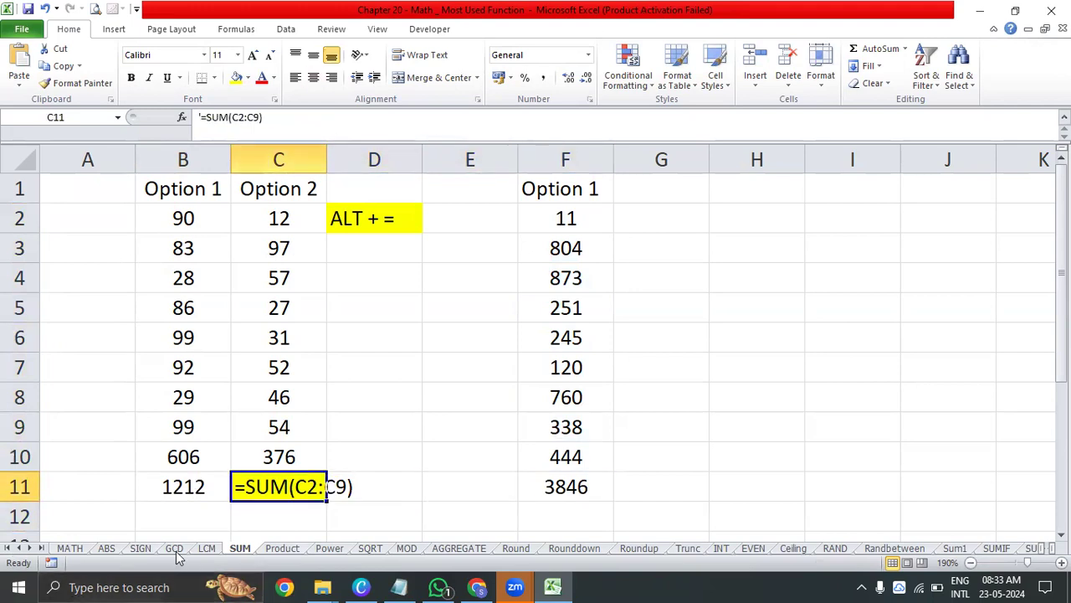
Return to the MATH index sheet and examine the SUMIF entry and its description under Most Used Functions
key(ctrl+Page_Down)
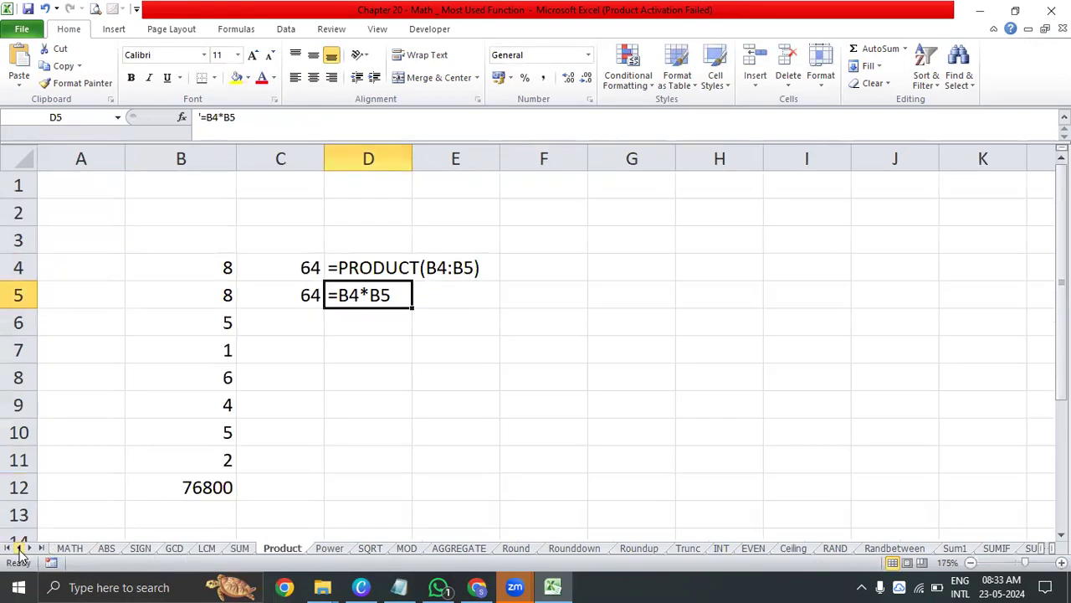
click(67, 550)
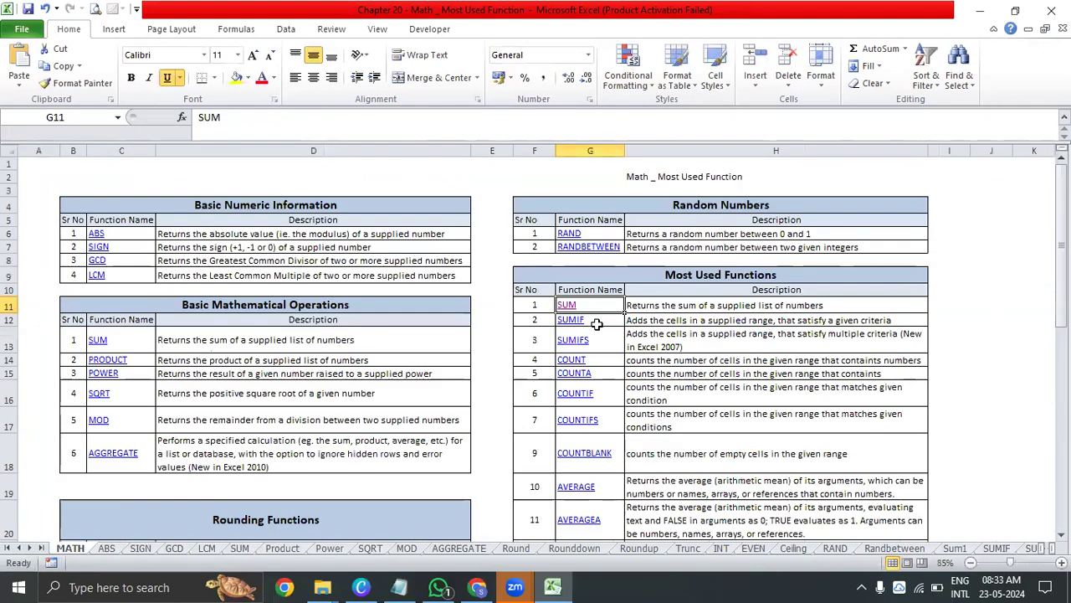
click(708, 325)
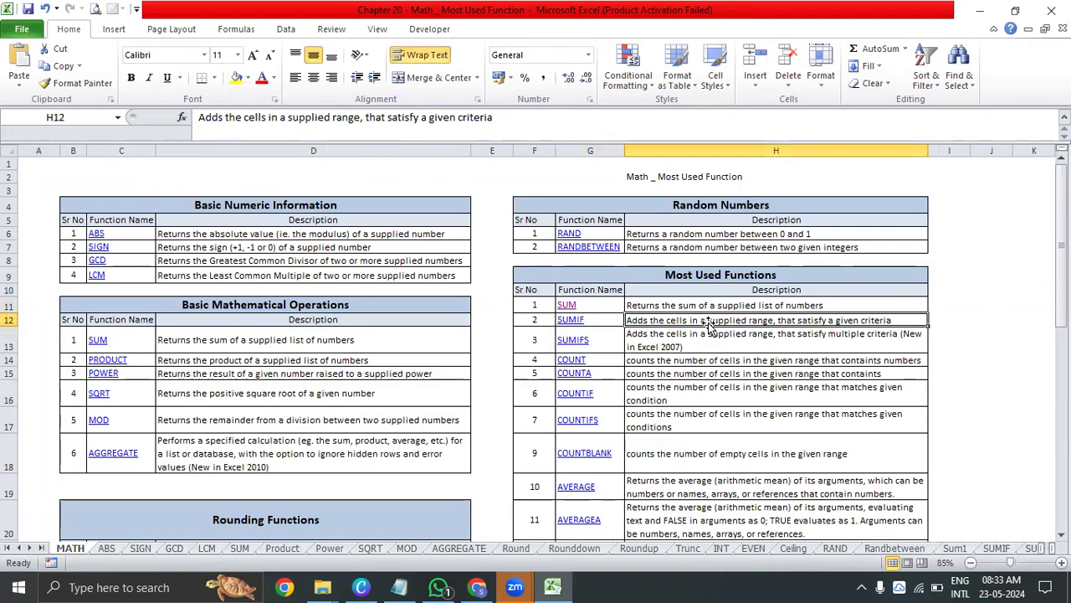
click(615, 321)
click(659, 334)
click(677, 319)
click(604, 319)
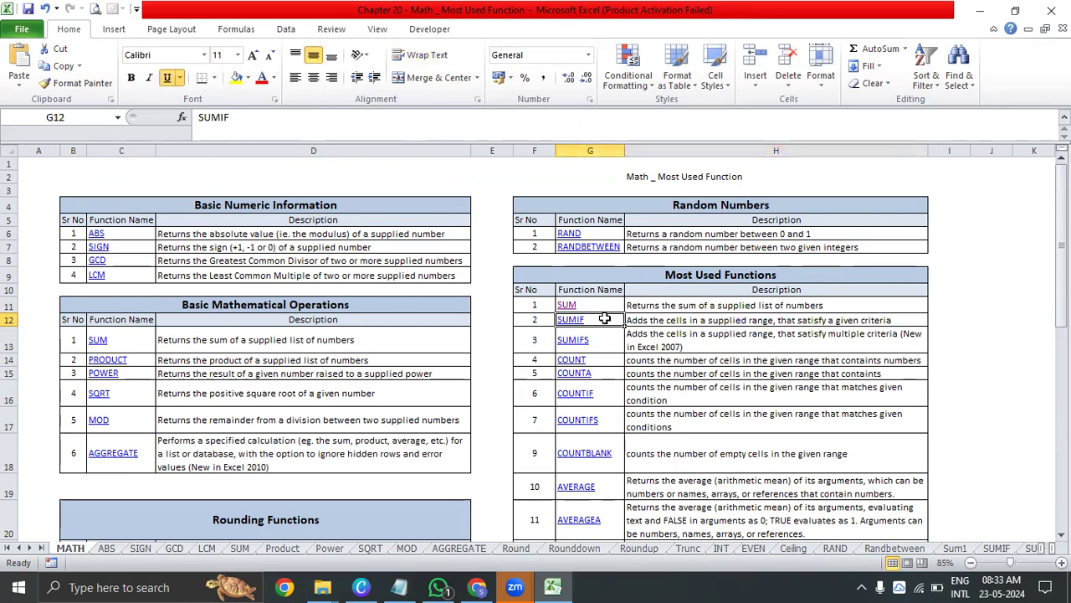
click(682, 320)
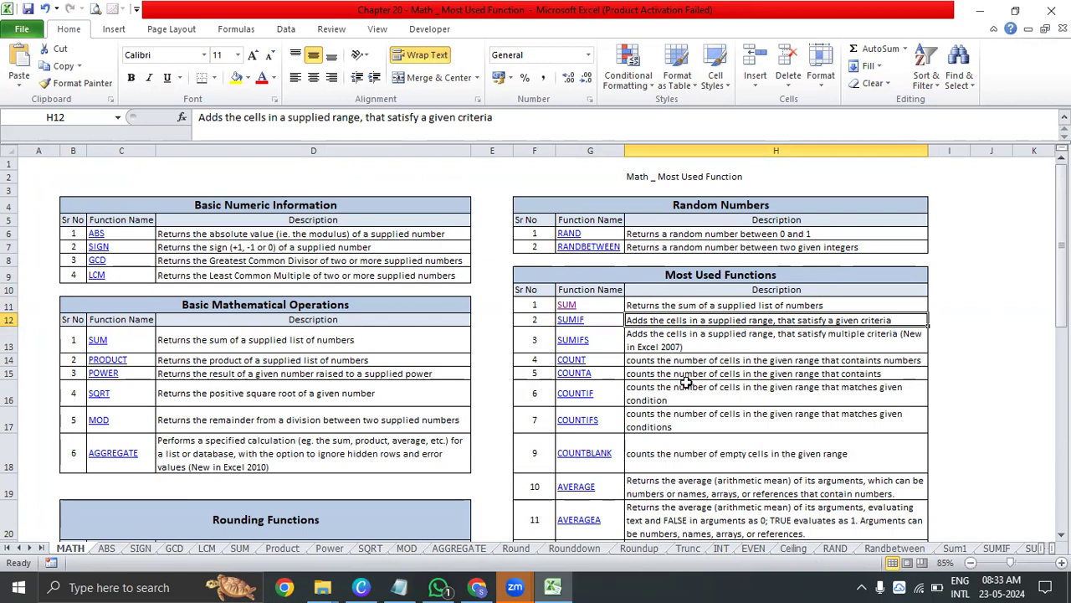
Hyperlink the SUMIF entry in G12 to cell A1 of the SUMIF sheet and follow the link
click(571, 322)
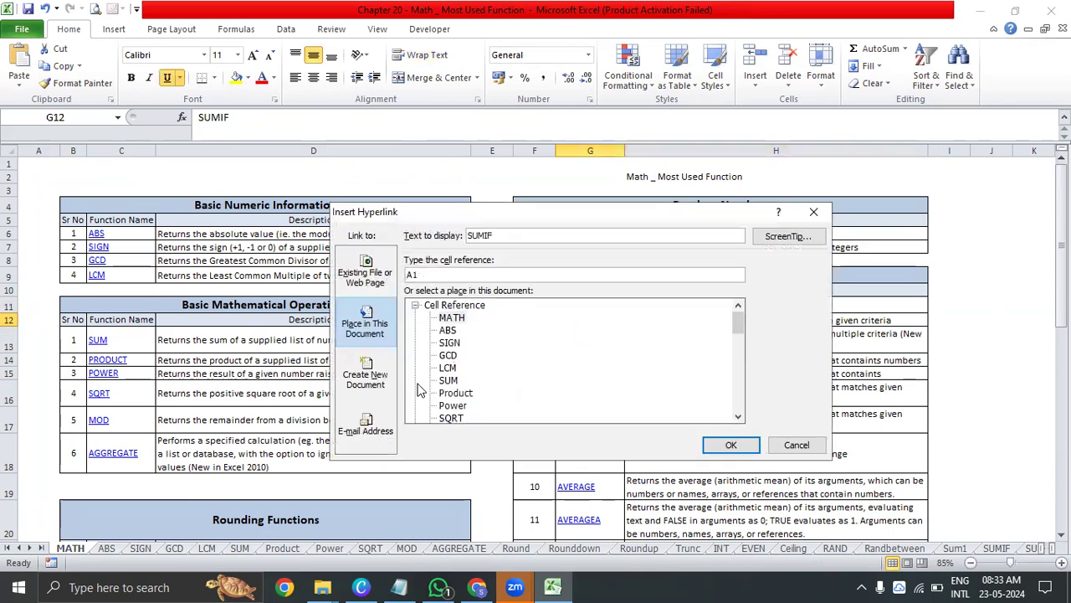
click(738, 416)
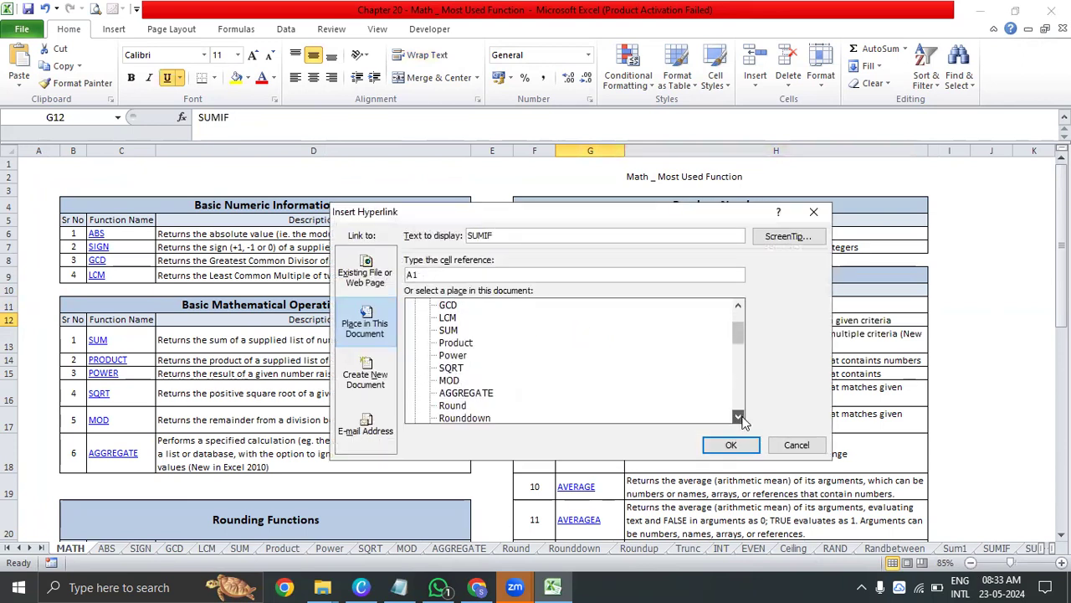
click(742, 416)
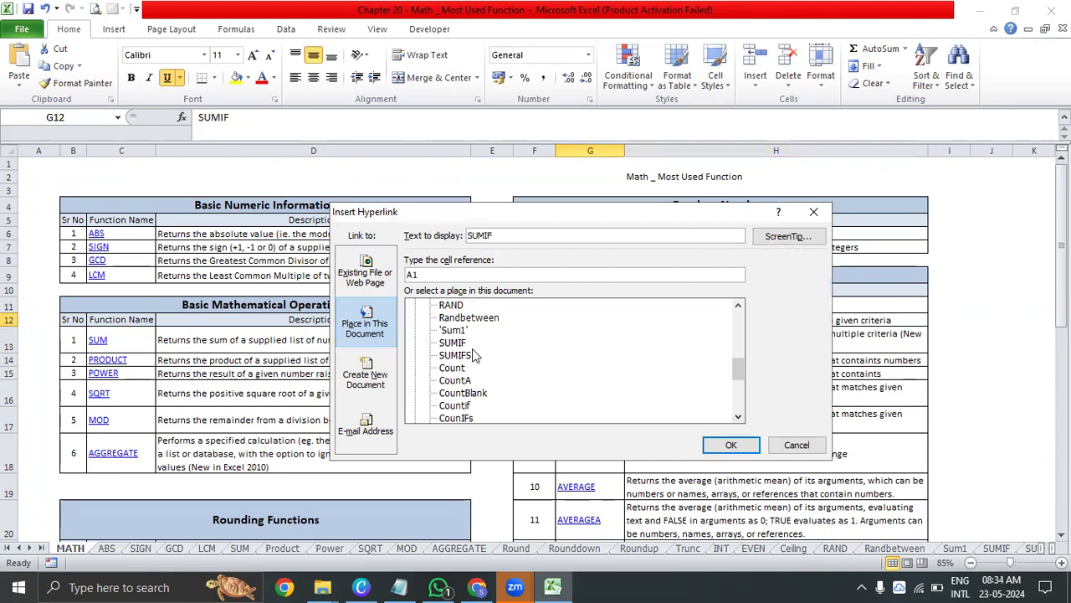
click(453, 342)
click(725, 446)
click(577, 321)
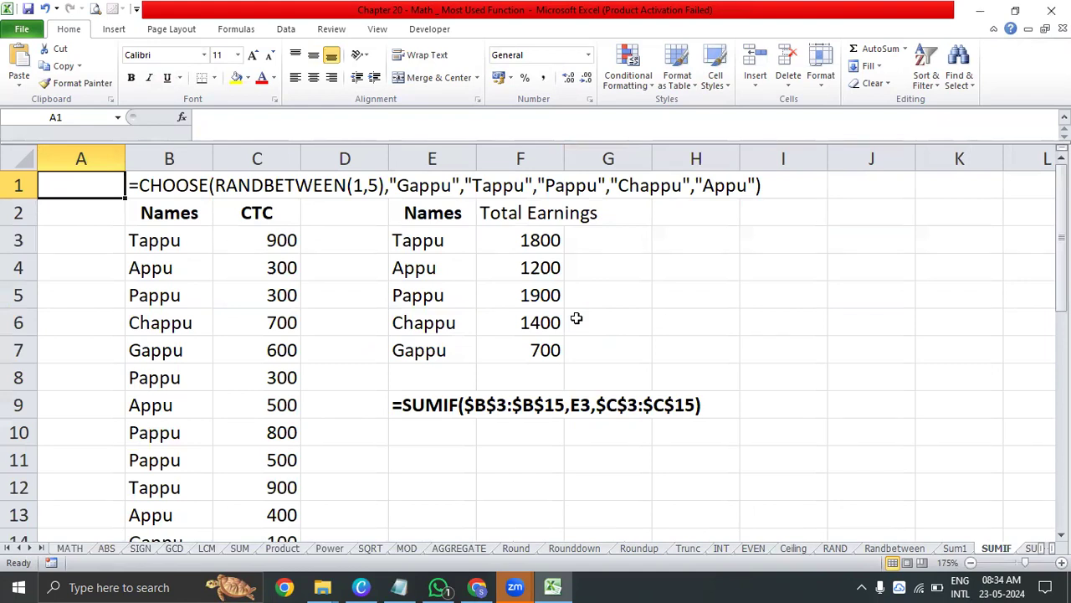
Copy the Names and CTC table B2:C15 from the SUMIF sheet into a new workbook starting at A1
click(134, 293)
click(205, 244)
click(249, 213)
click(527, 266)
click(534, 239)
drag(139, 219, 143, 216)
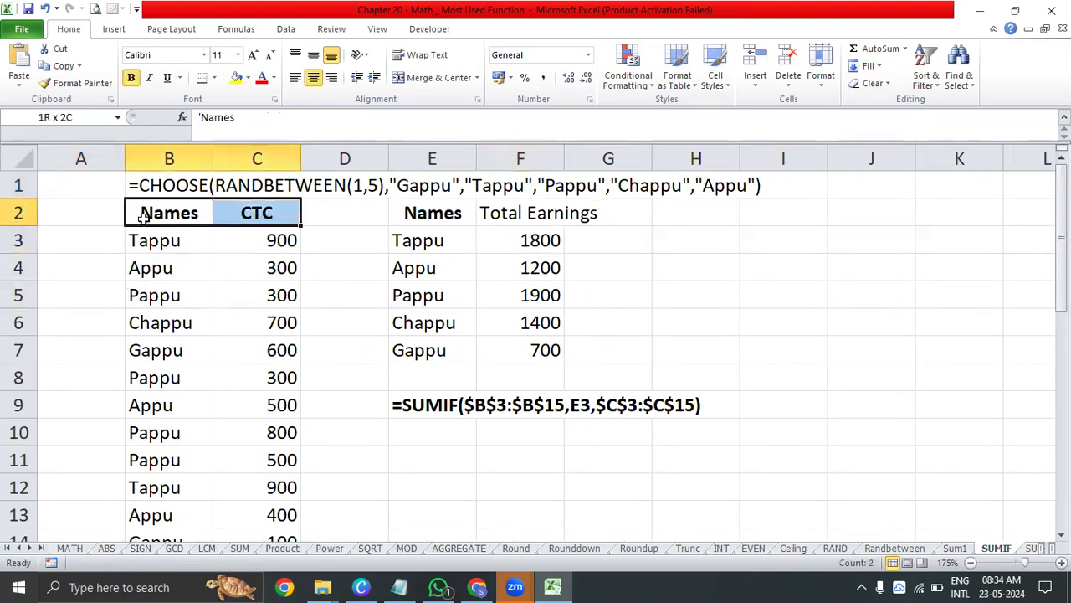
key(ctrl+shift+Down)
key(ctrl+c)
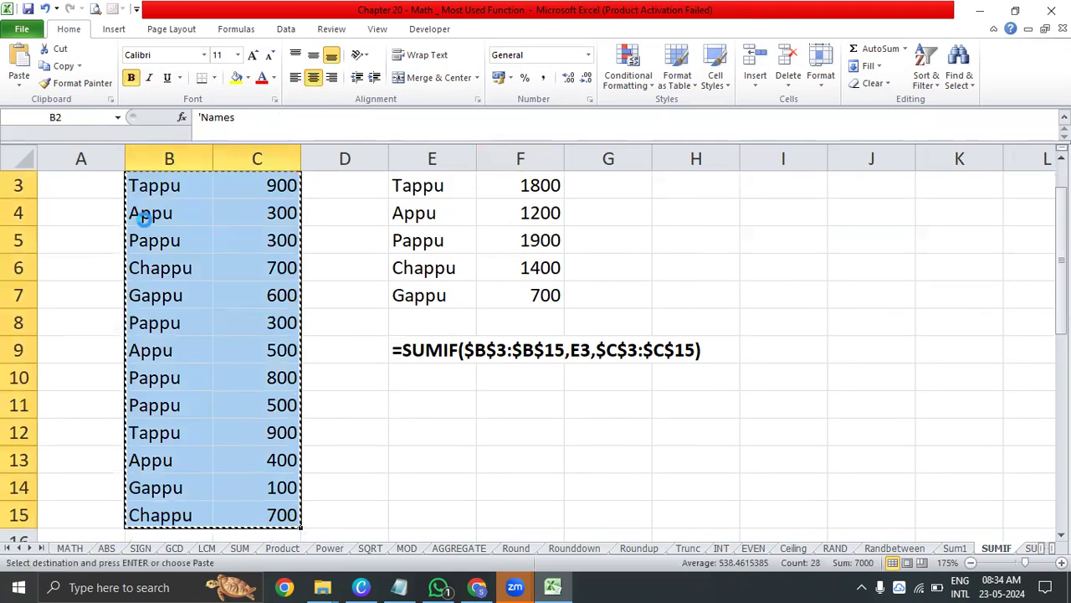
key(ctrl+n)
key(ctrl+v)
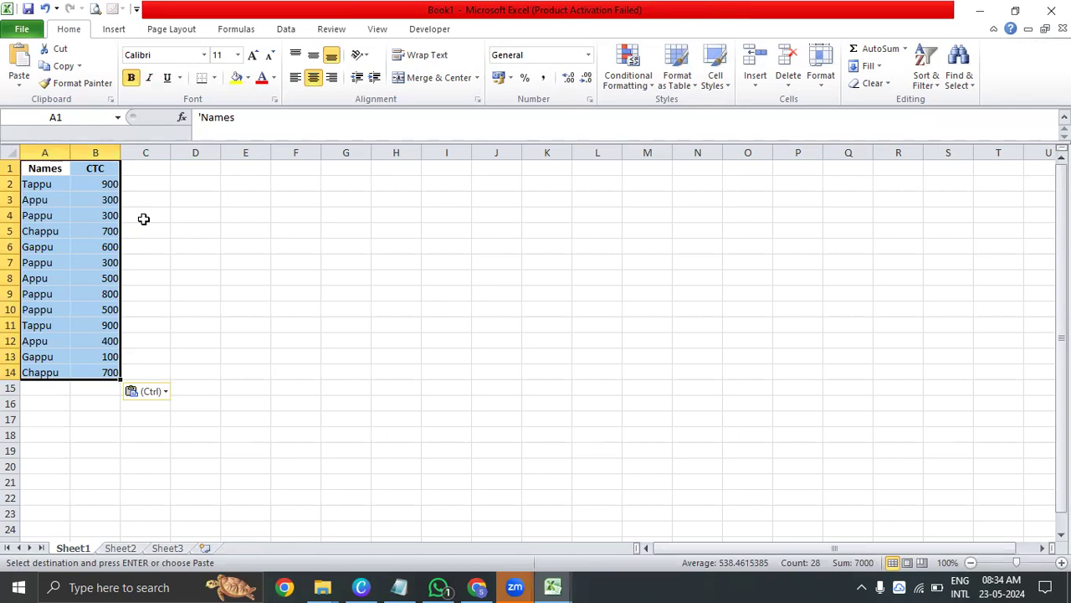
Left-align the pasted Names and CTC table in A1:B14
key(alt+h)
key(a)
key(l)
key(Right)
key(Right)
key(Right)
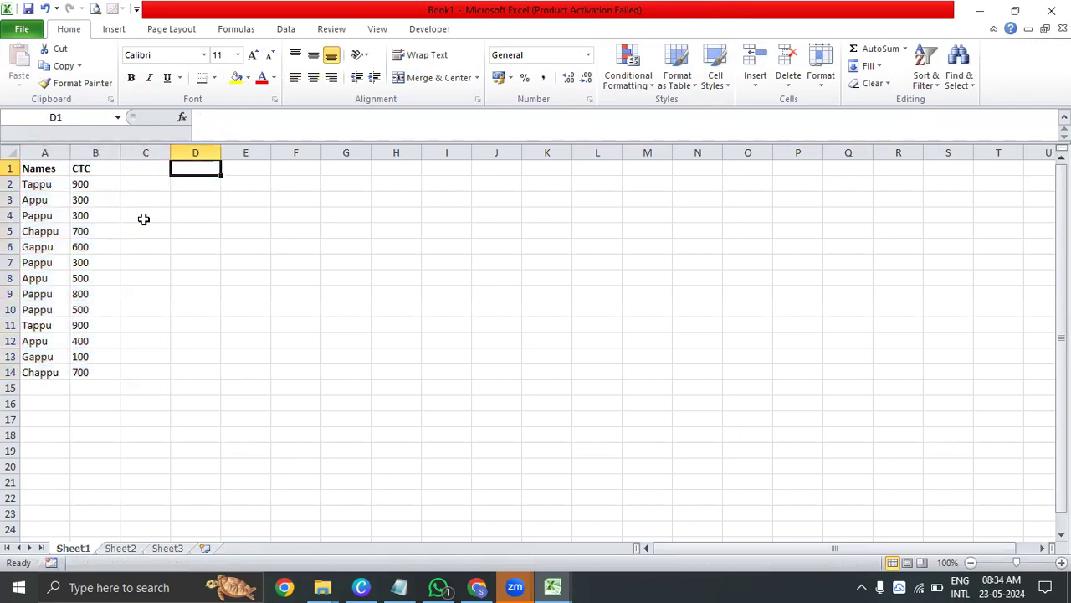
Copy the Names column A1:A14 and paste it as values only starting at G1
key(Right)
key(Left)
key(Left)
key(Left)
key(Left)
key(Down)
key(Up)
key(ctrl+shift+Down)
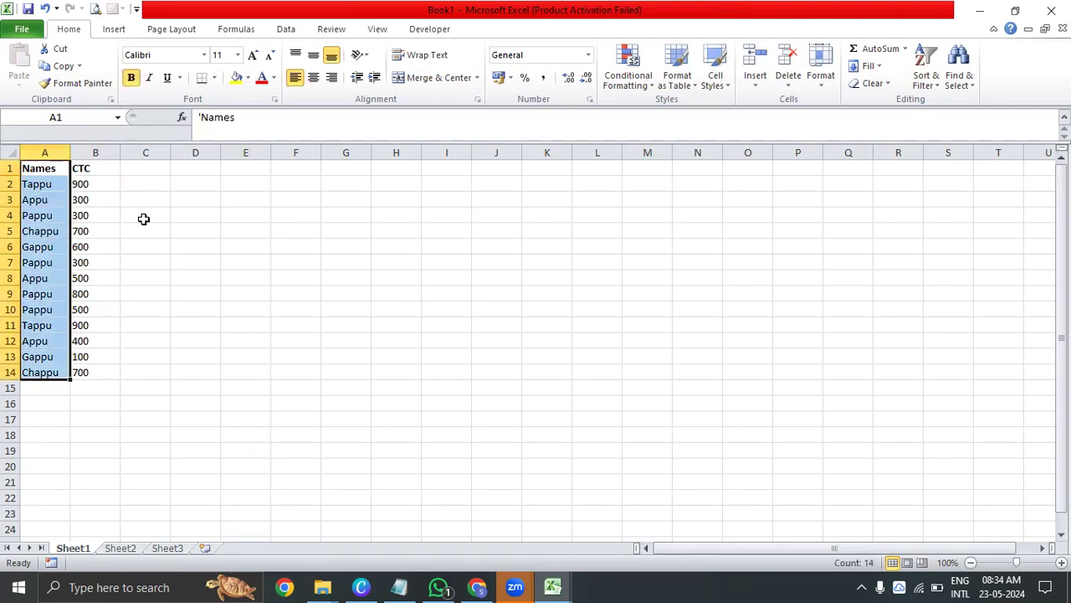
key(ctrl+c)
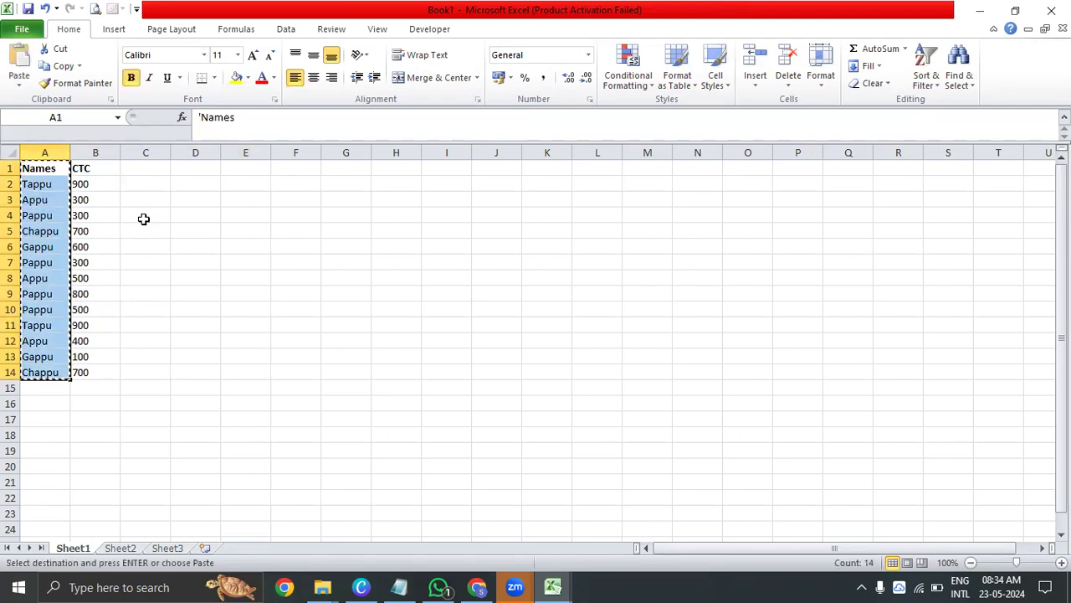
key(Right)
key(Right)
key(Right)
key(Right)
key(Right)
key(Right)
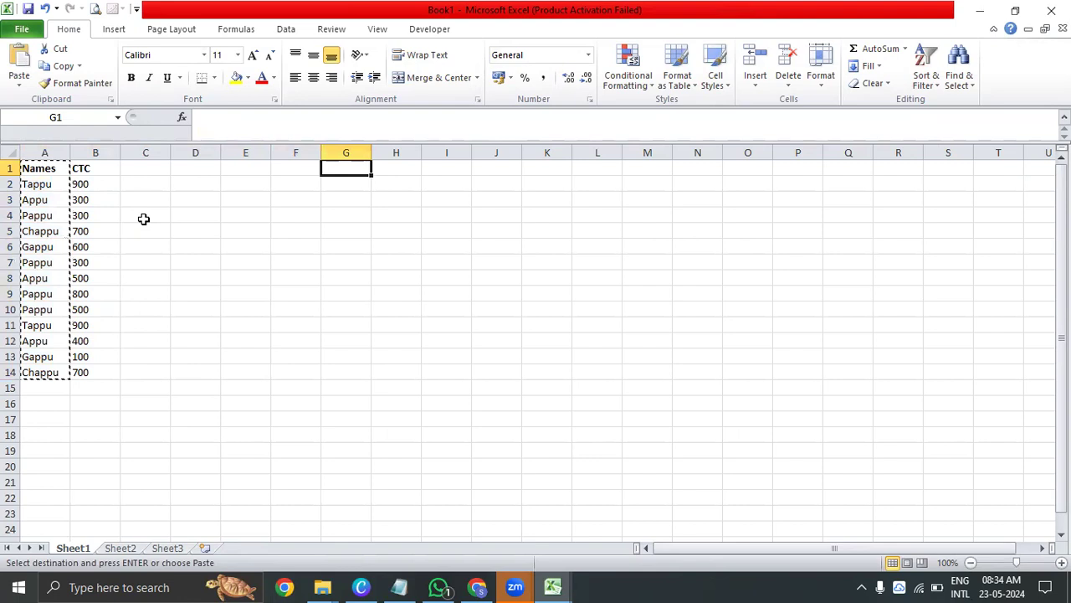
key(ctrl+alt+v)
key(v)
key(Return)
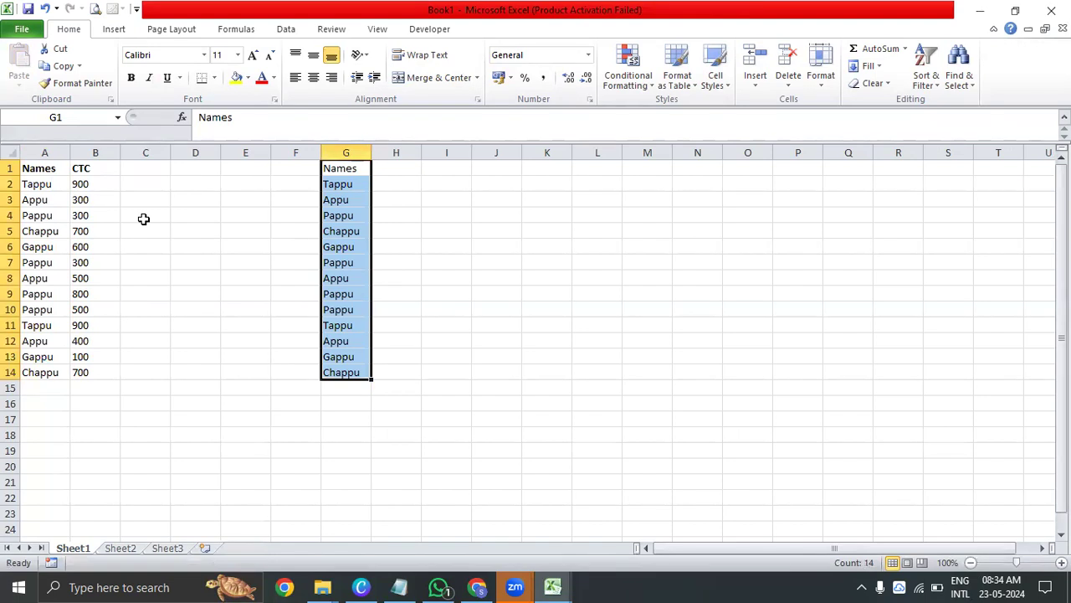
key(alt)
key(a)
key(alt+h)
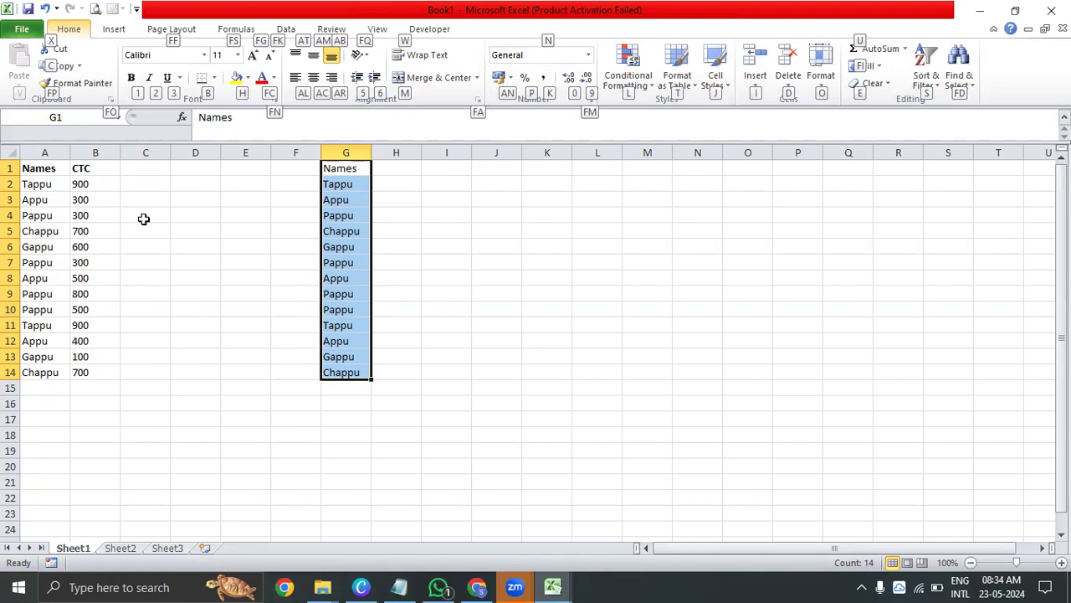
key(Escape)
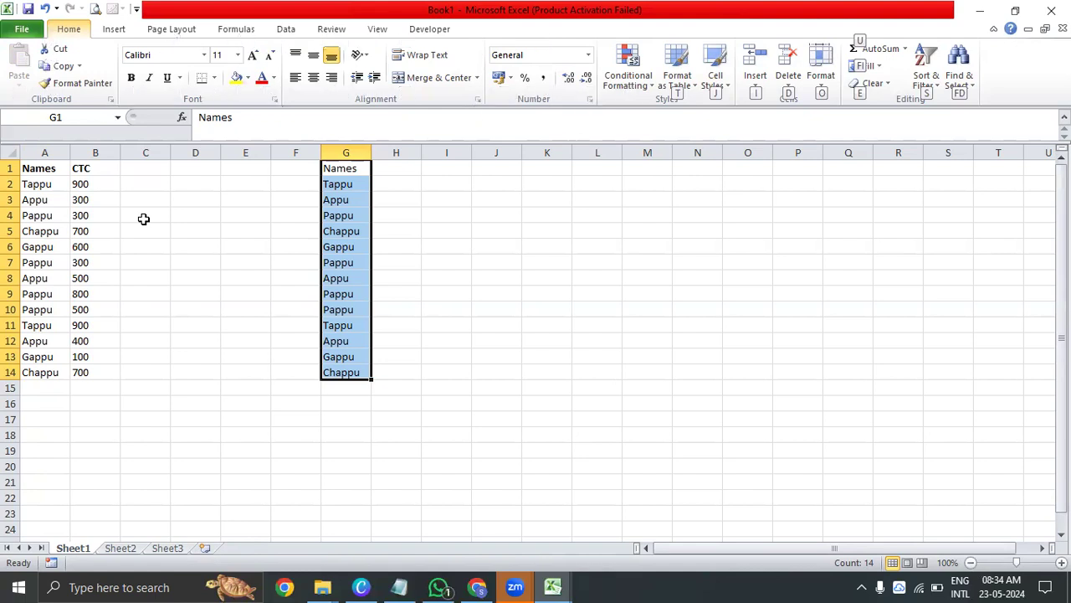
key(alt)
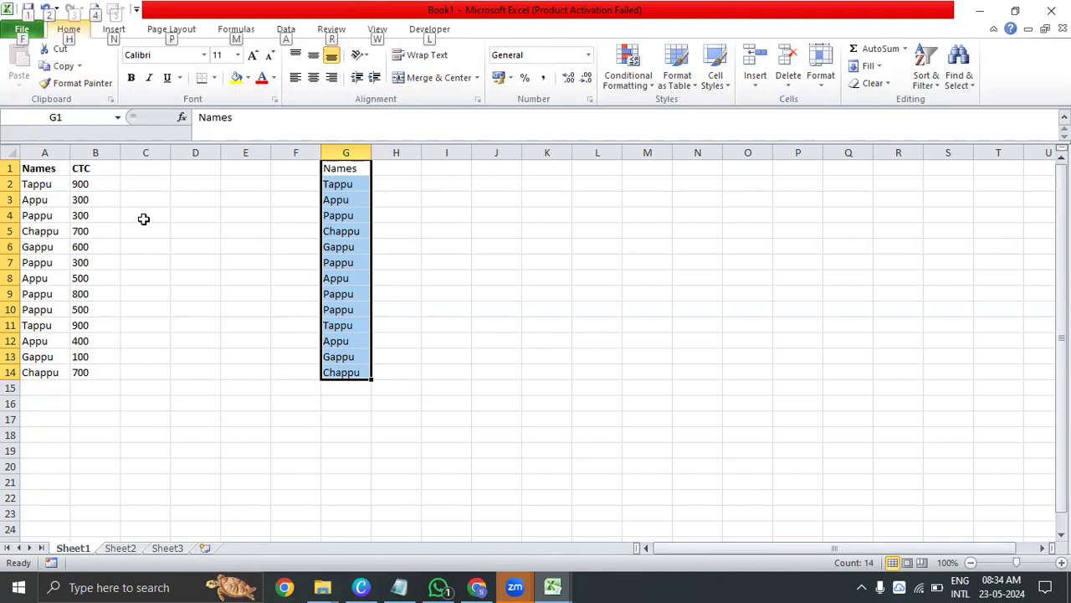
key(Escape)
key(alt+a)
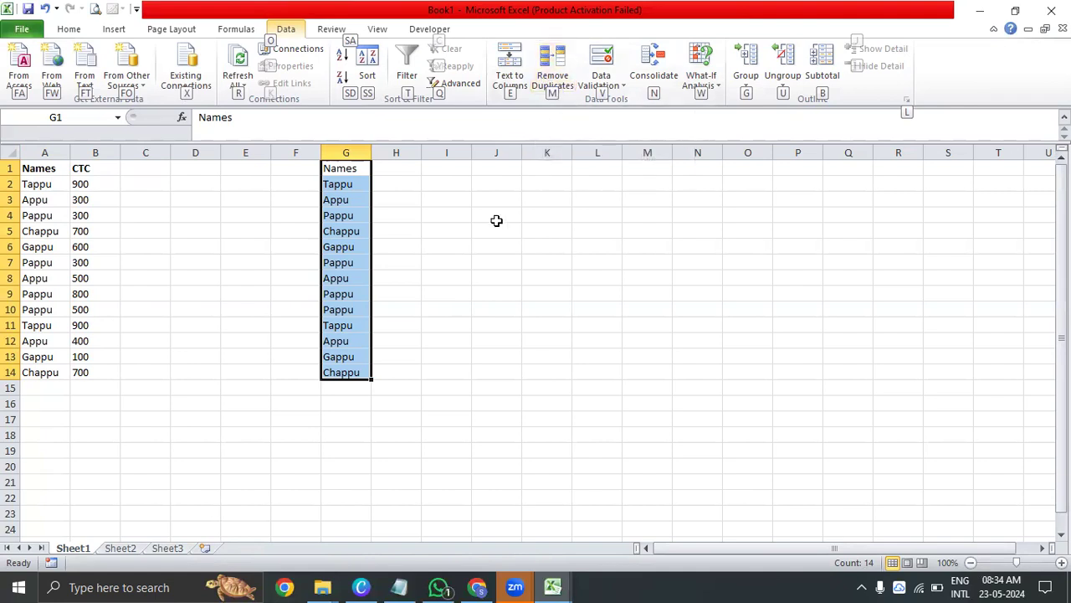
key(Escape)
key(Escape)
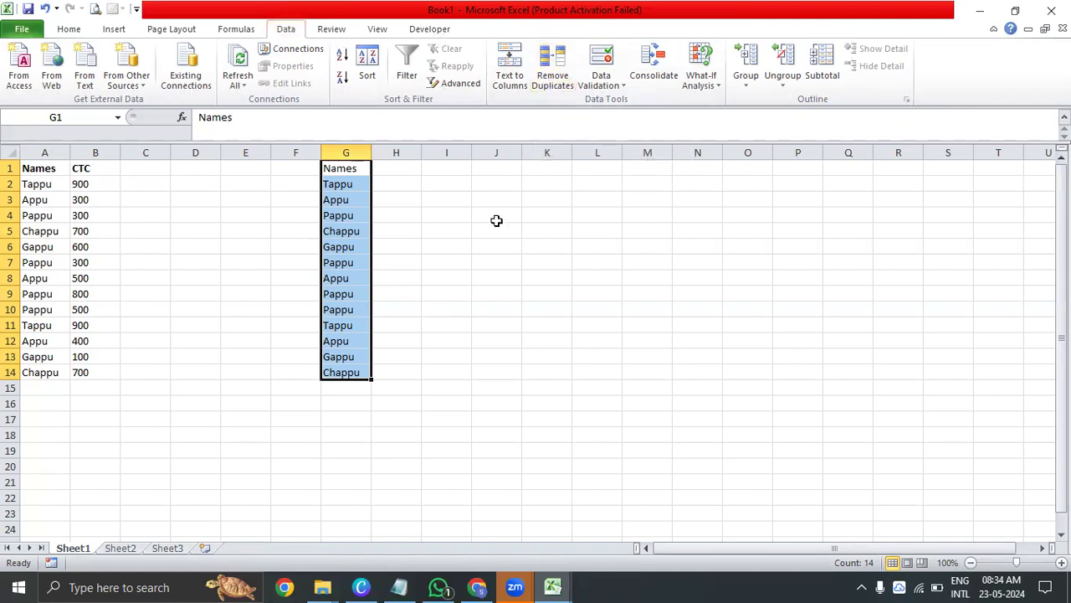
Remove the duplicate entries from the copied Names list in G1:G14
key(alt+a)
key(m)
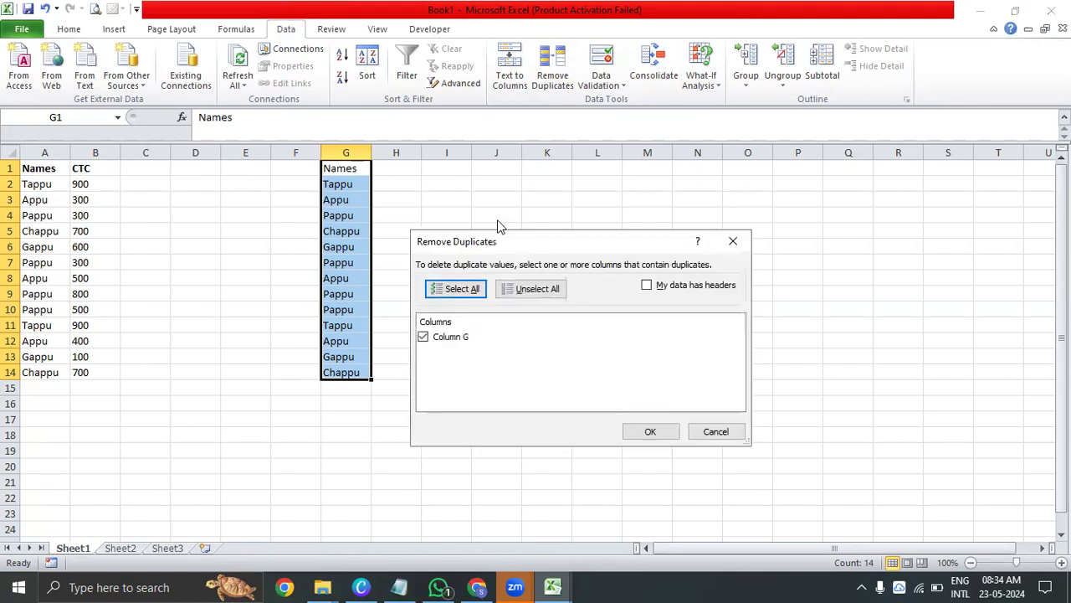
key(Tab)
key(Tab)
key(Tab)
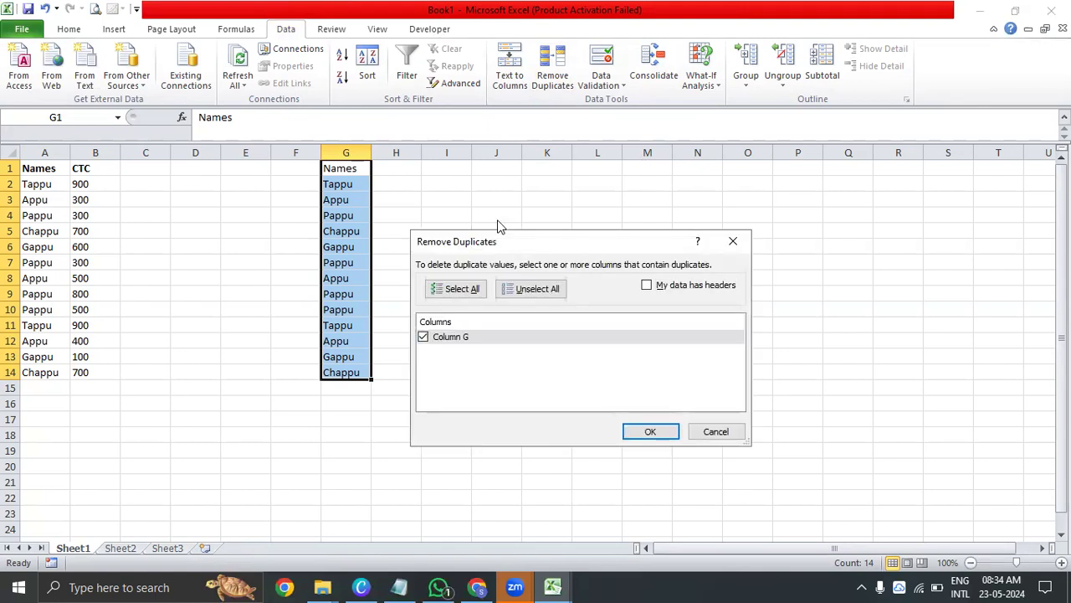
key(Tab)
key(Return)
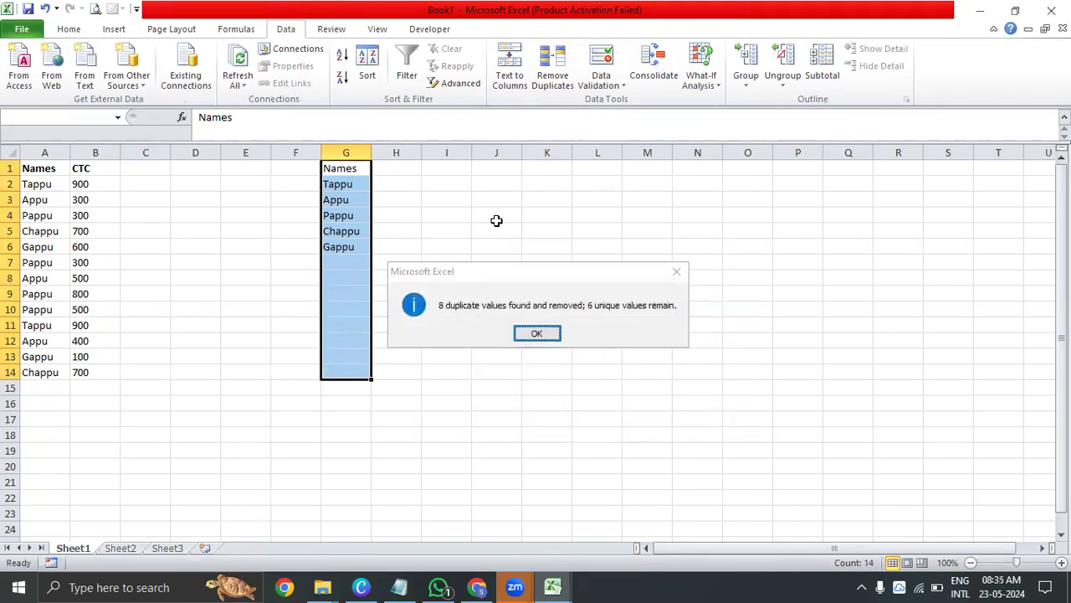
key(Return)
Compare the deduplicated names in column G with the original names list in column A
key(Down)
key(ctrl+shift+Down)
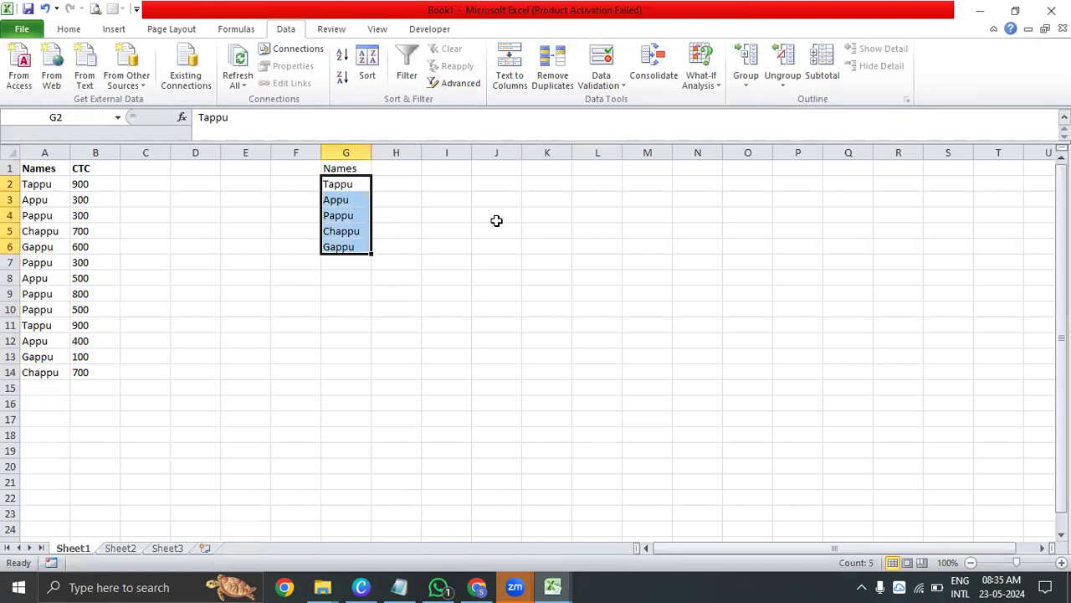
key(Up)
key(Down)
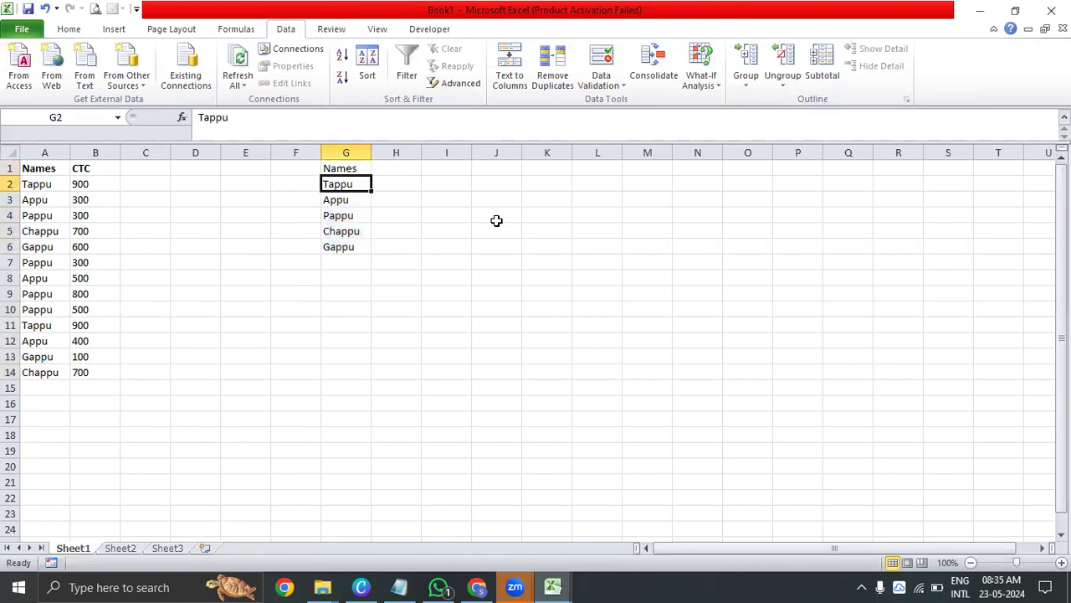
key(ctrl+shift+Down)
key(ctrl+Left)
key(ctrl+Left)
key(ctrl+shift+Down)
key(Right)
Copy the unique names in G2:G6 and paste them transposed across row 1 starting at H1
key(Right)
key(Home)
key(ctrl+shift+Down)
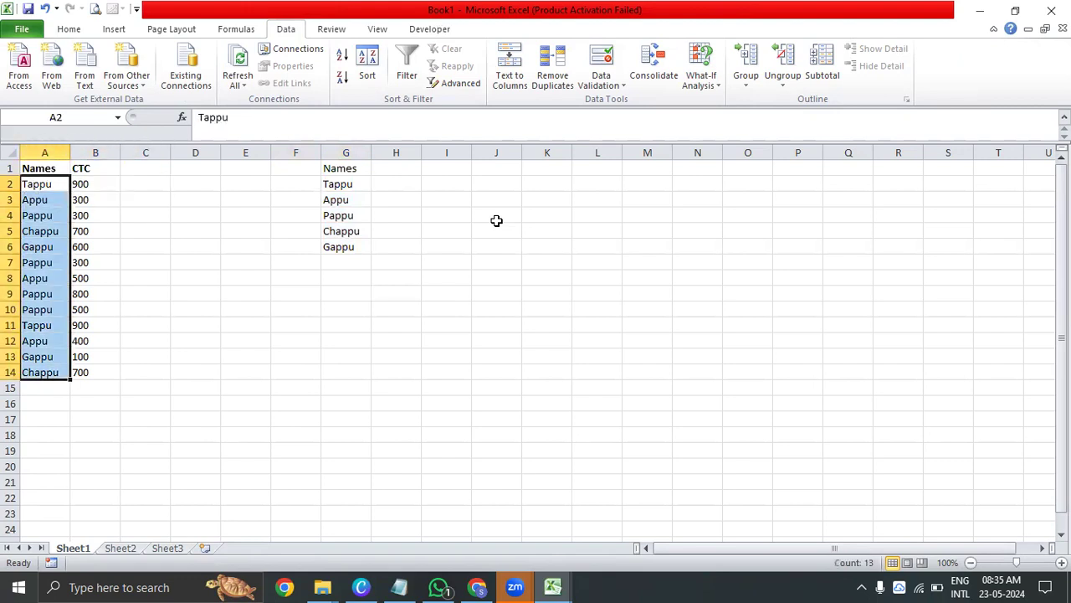
key(Right)
key(Right)
key(Right)
key(Right)
key(Right)
key(Right)
key(ctrl+shift+Down)
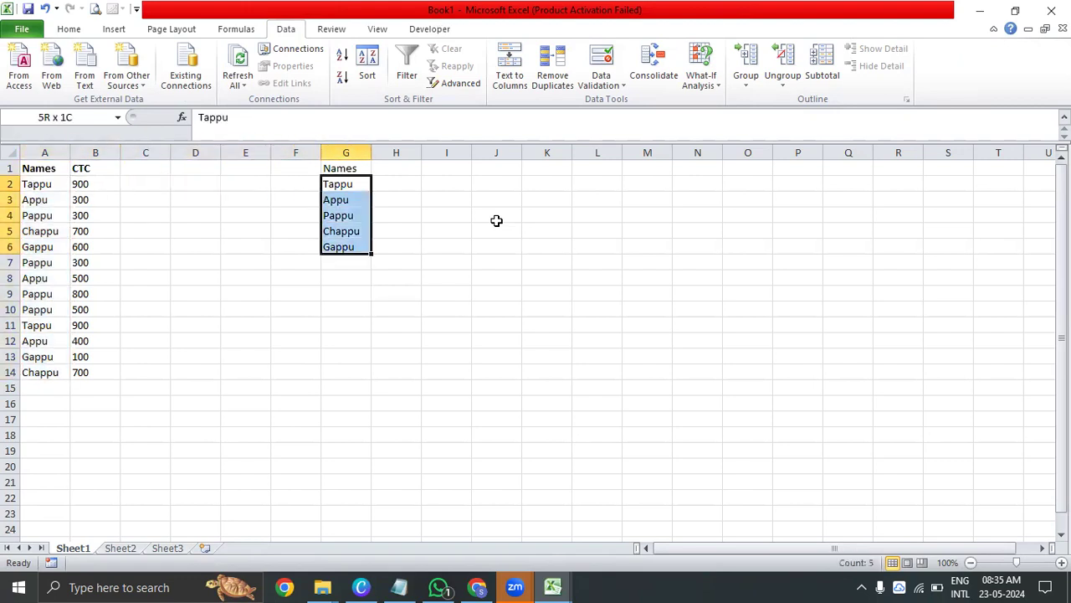
key(ctrl+c)
key(Up)
key(Right)
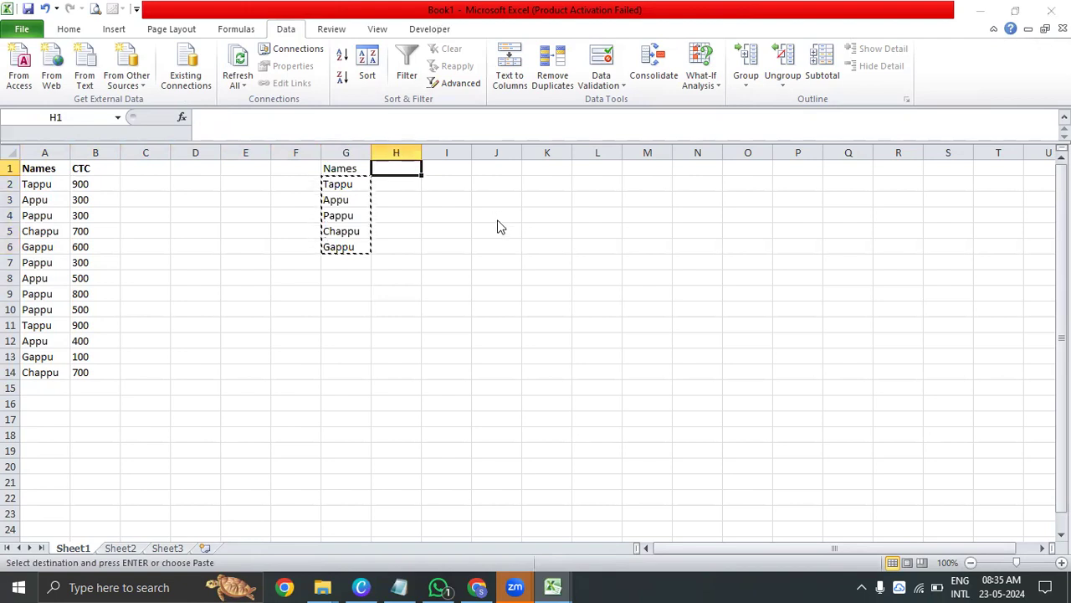
key(ctrl+alt+v)
key(e)
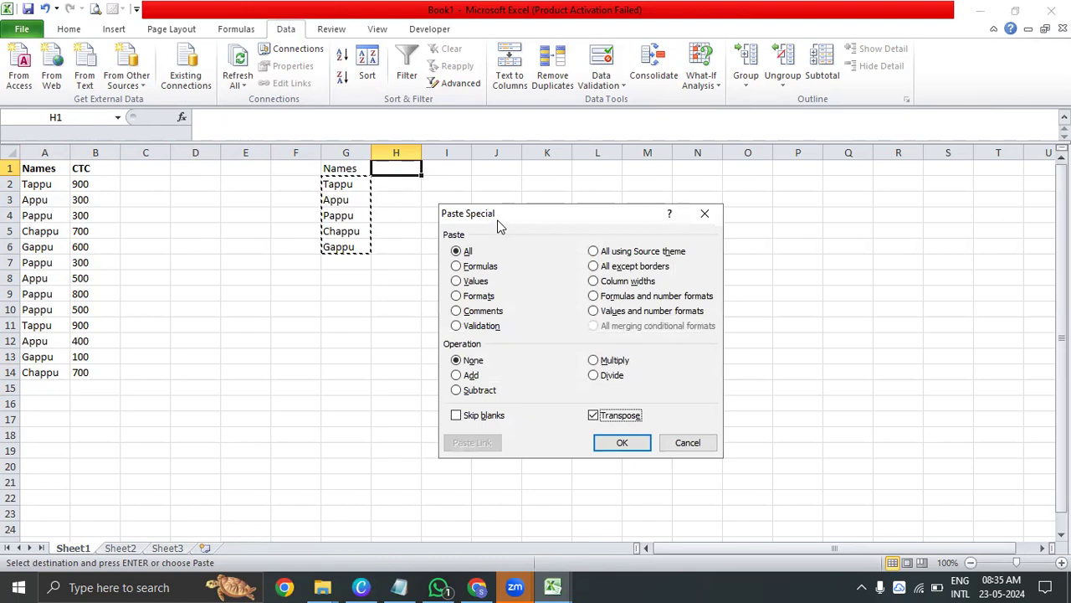
key(Return)
key(Escape)
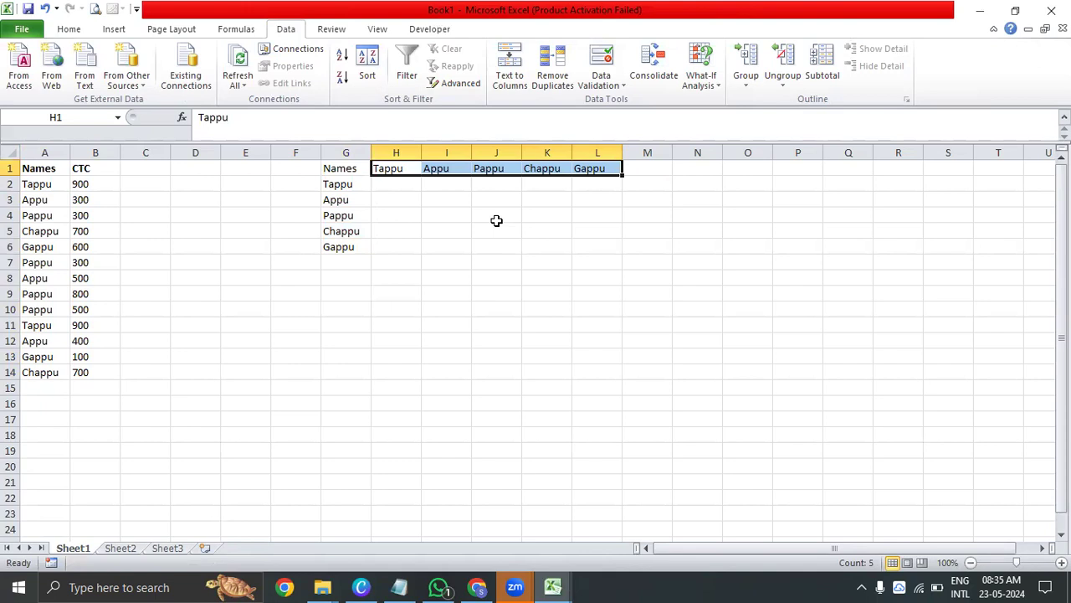
Centre the transposed names in H1:L1 horizontally
key(alt+h)
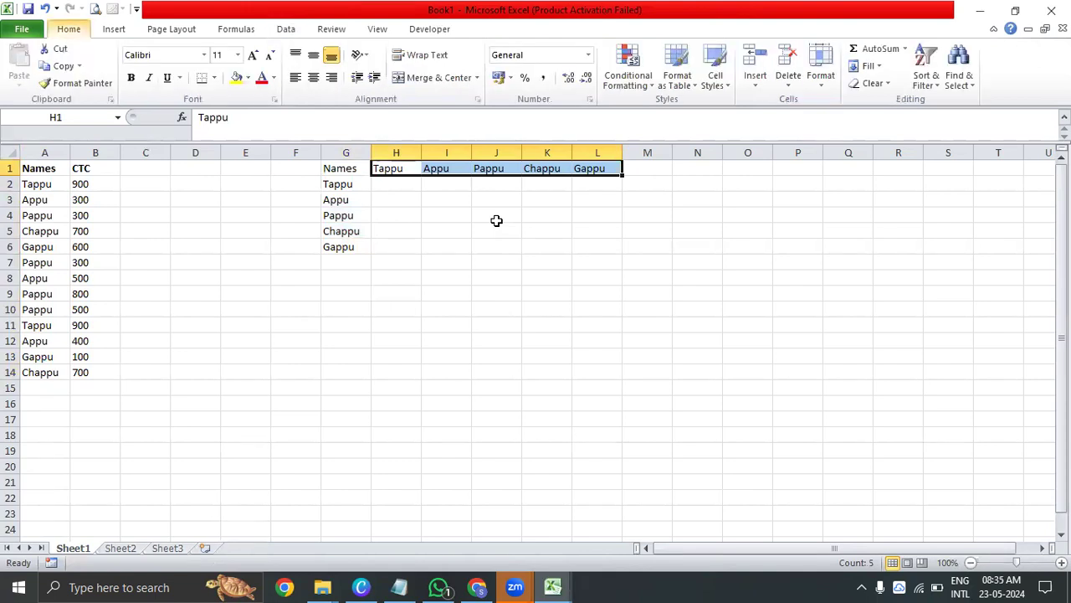
key(a)
key(c)
key(Down)
key(Up)
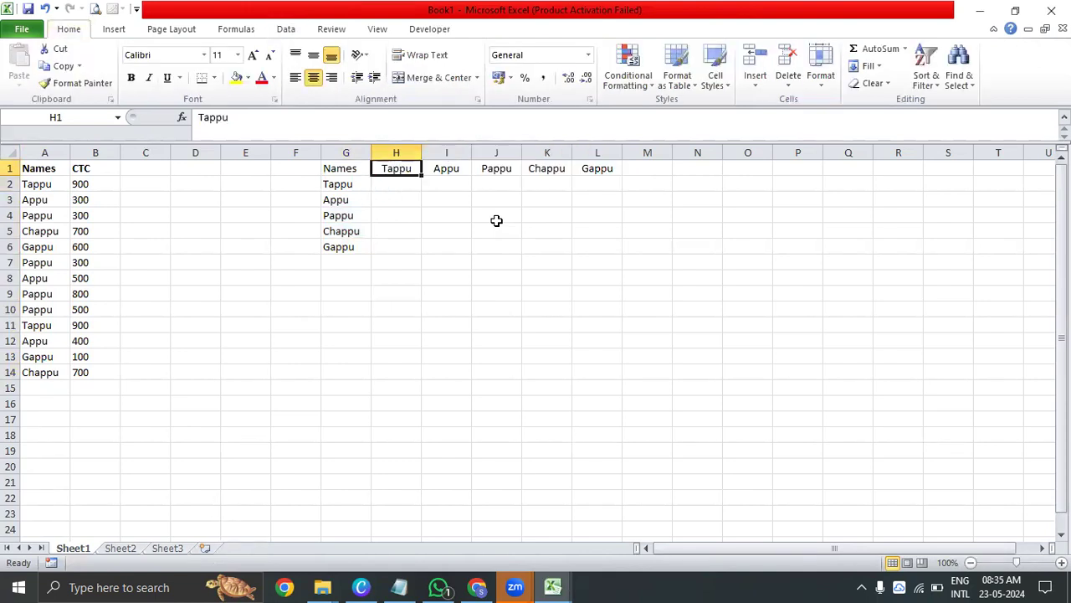
Delete the vertical list of unique names in G2:G6, keeping the Names header
key(Left)
key(Down)
key(ctrl+shift+Down)
key(Delete)
key(Up)
key(Right)
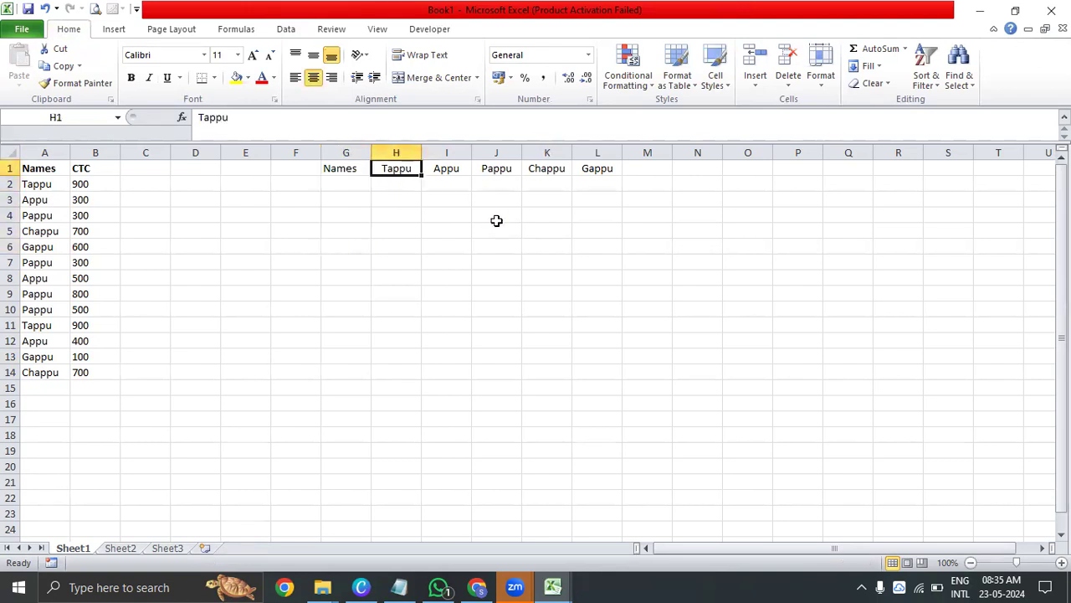
Review the names listed in column A against the unique names placed across row 1
key(Left)
key(Right)
key(Down)
key(Up)
key(Down)
key(Home)
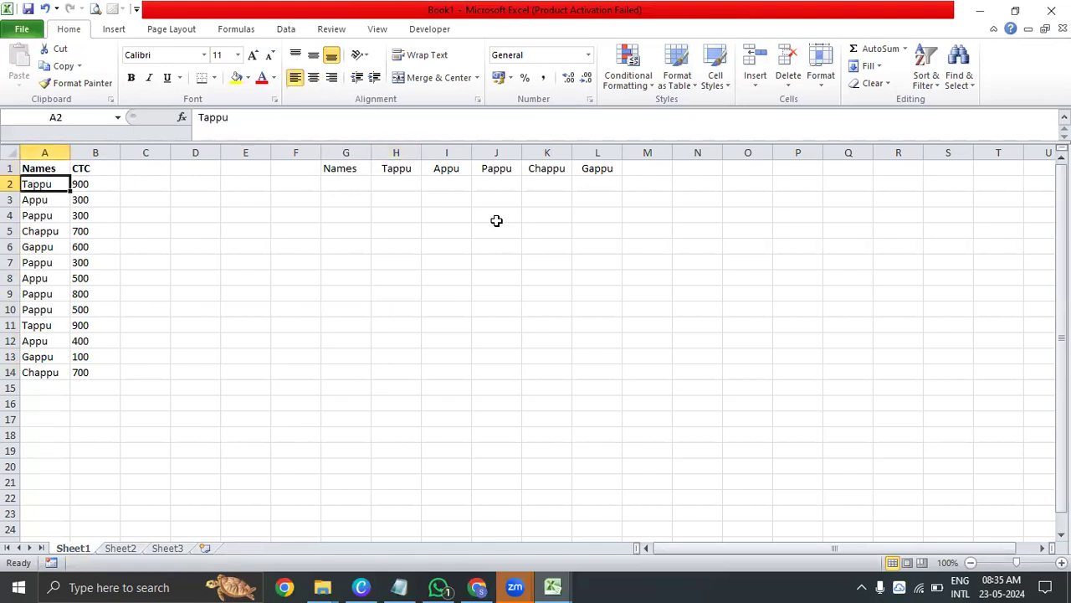
key(Down)
key(Down)
key(Down)
key(Down)
key(Down)
key(Down)
key(Down)
key(Down)
key(Down)
key(Down)
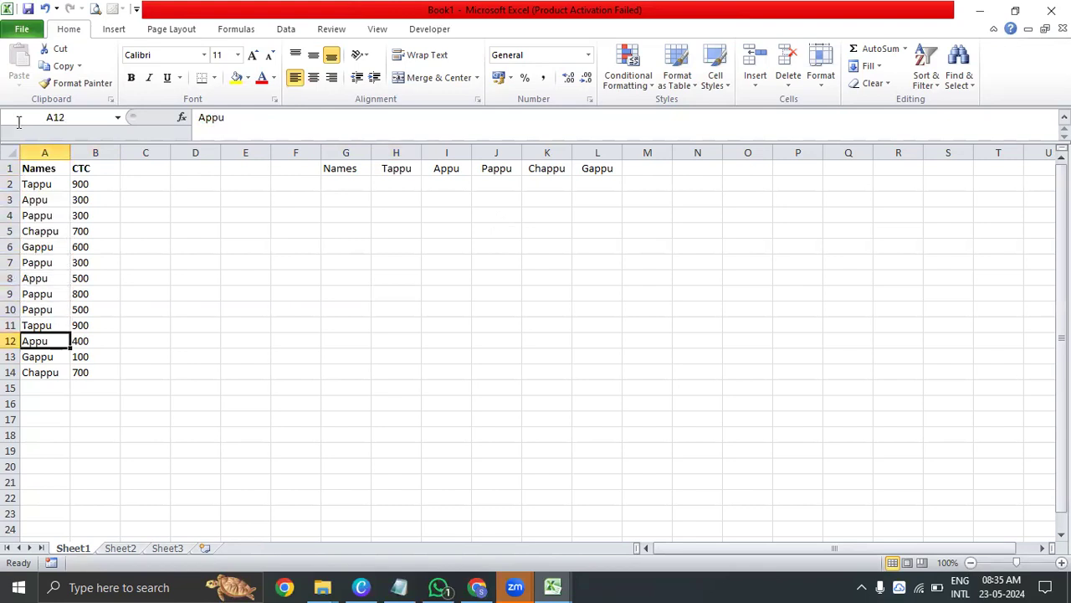
Highlight the two occurrences of the first name, cells A2 and A11, with a yellow fill
click(35, 183)
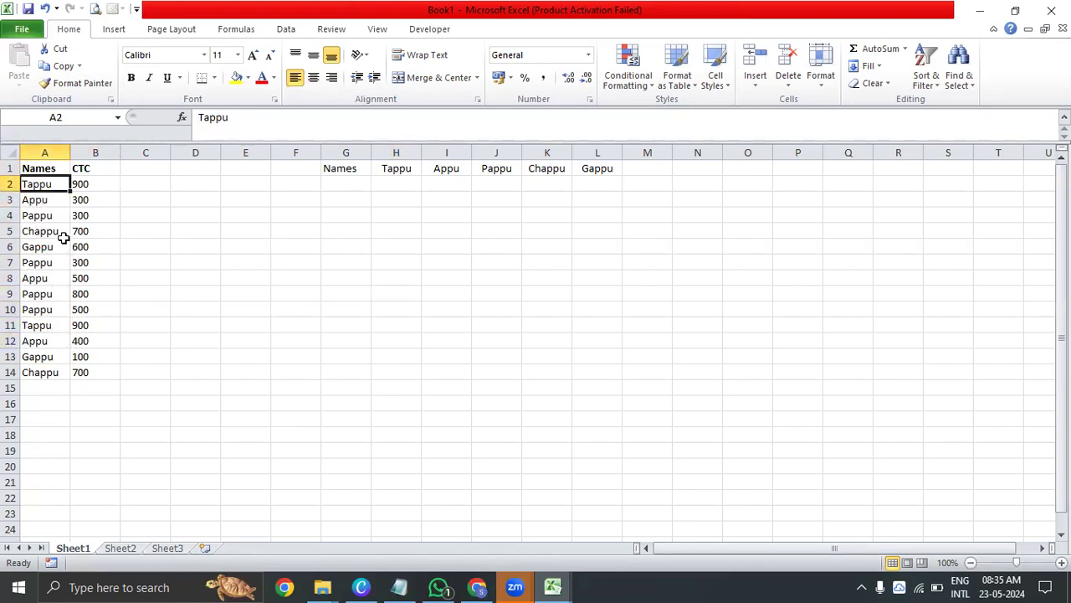
ctrl+click(53, 326)
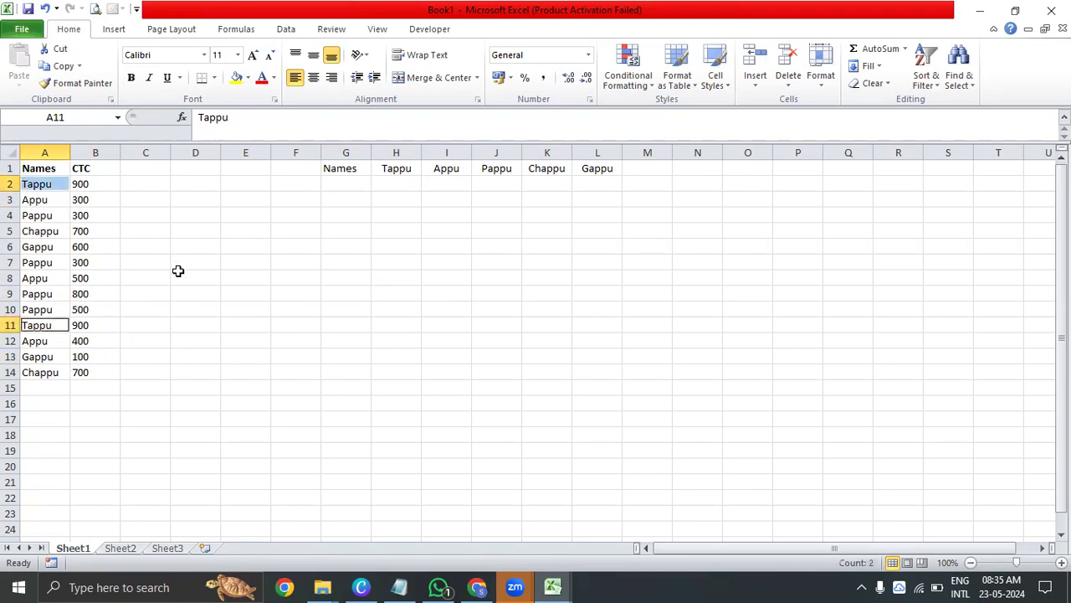
click(242, 81)
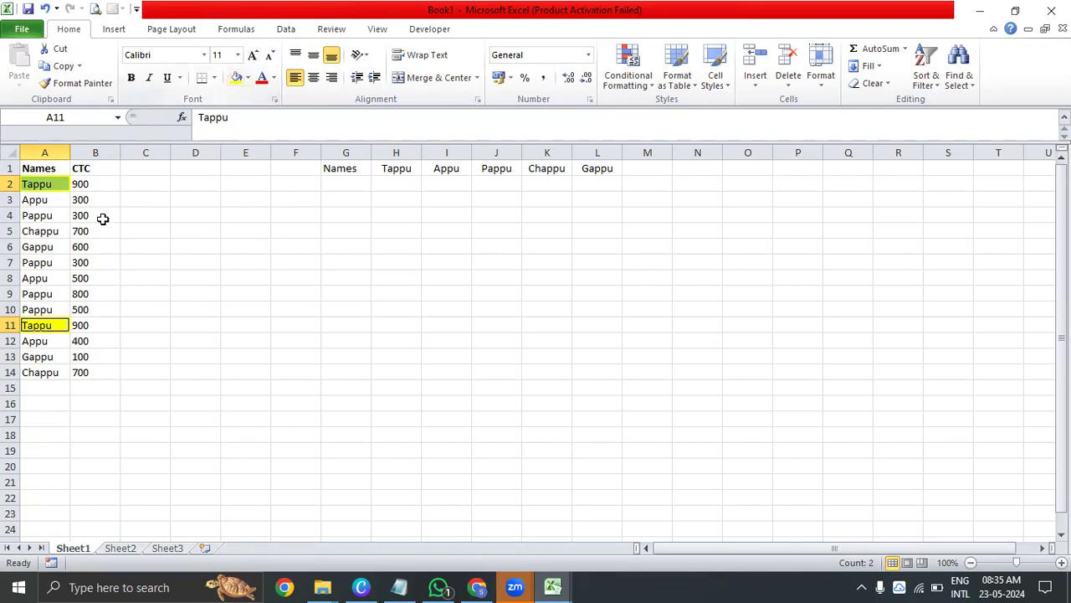
click(404, 186)
click(251, 184)
Compare the unique names in H1:L1 with A2:A14, tracing the H1 name to its matches in A2 and A11
drag(395, 170, 578, 163)
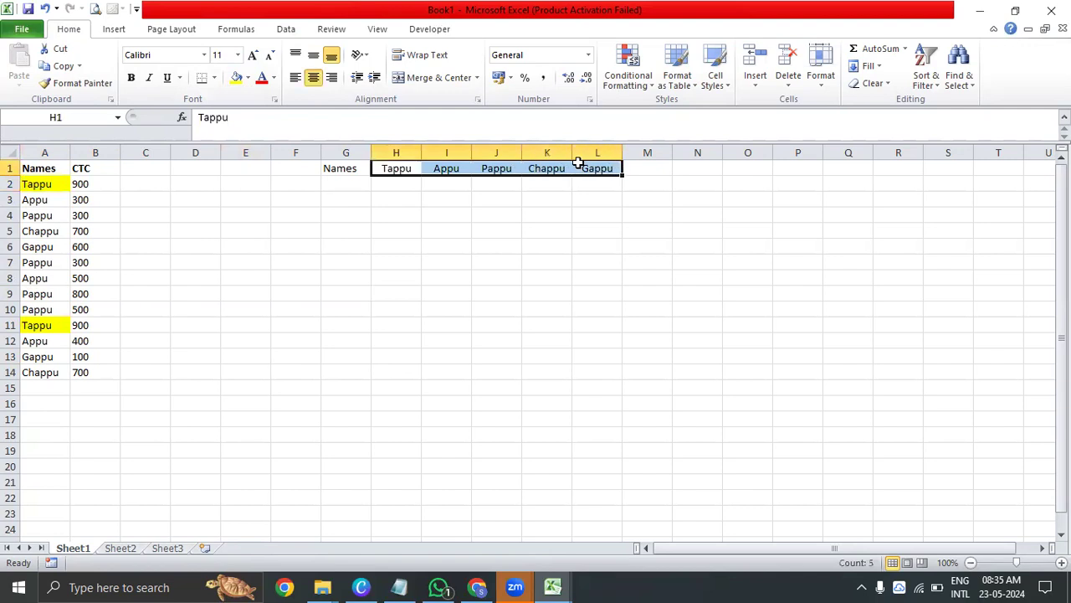
click(390, 170)
drag(391, 170, 597, 170)
drag(51, 185, 50, 370)
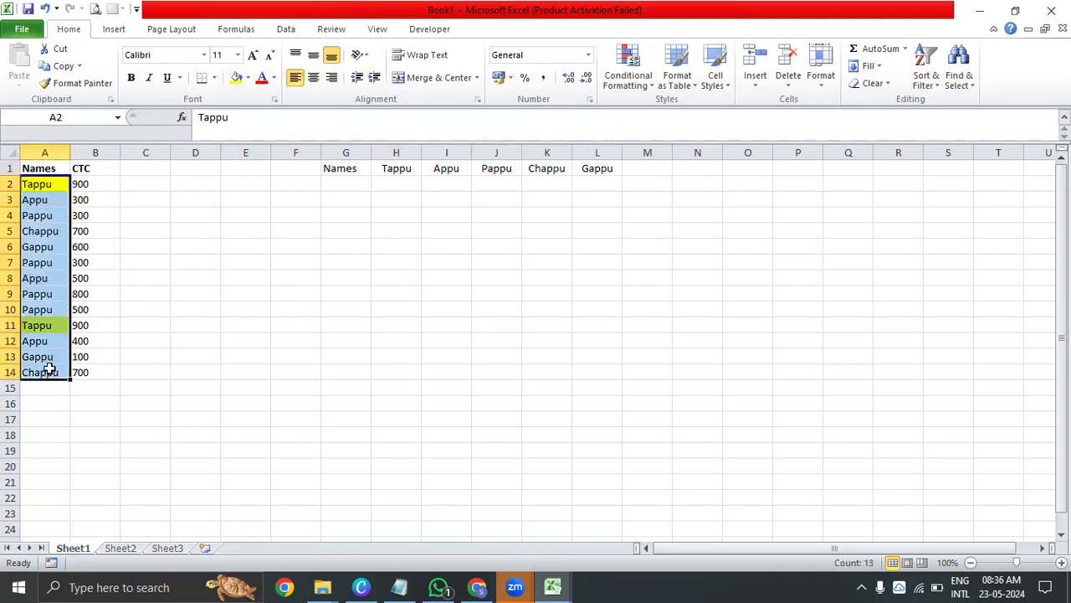
click(51, 183)
ctrl+click(396, 168)
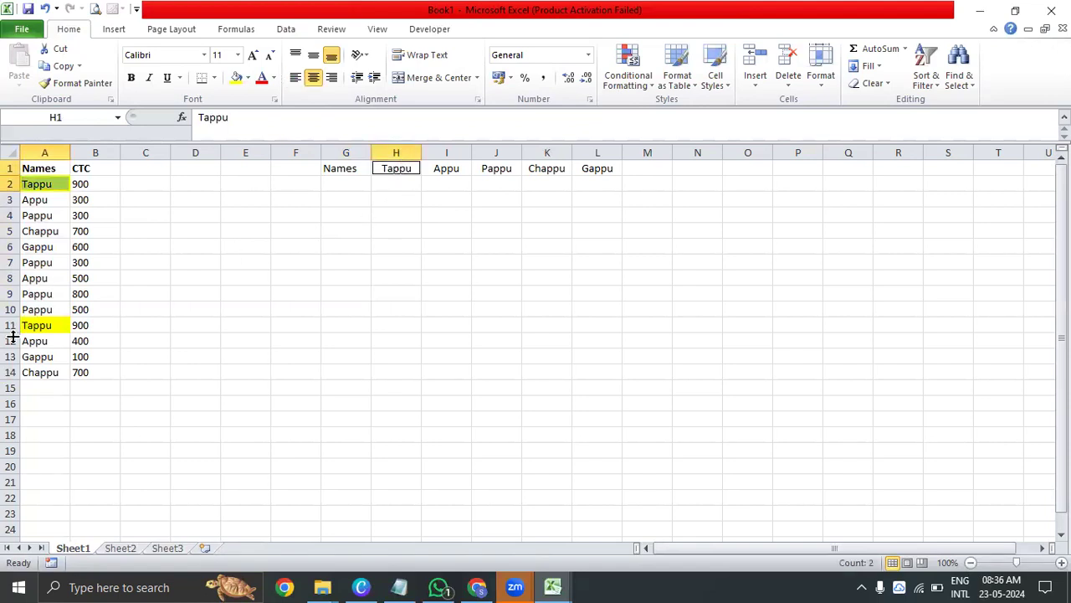
click(37, 326)
click(52, 179)
click(42, 245)
click(46, 325)
click(47, 370)
click(44, 184)
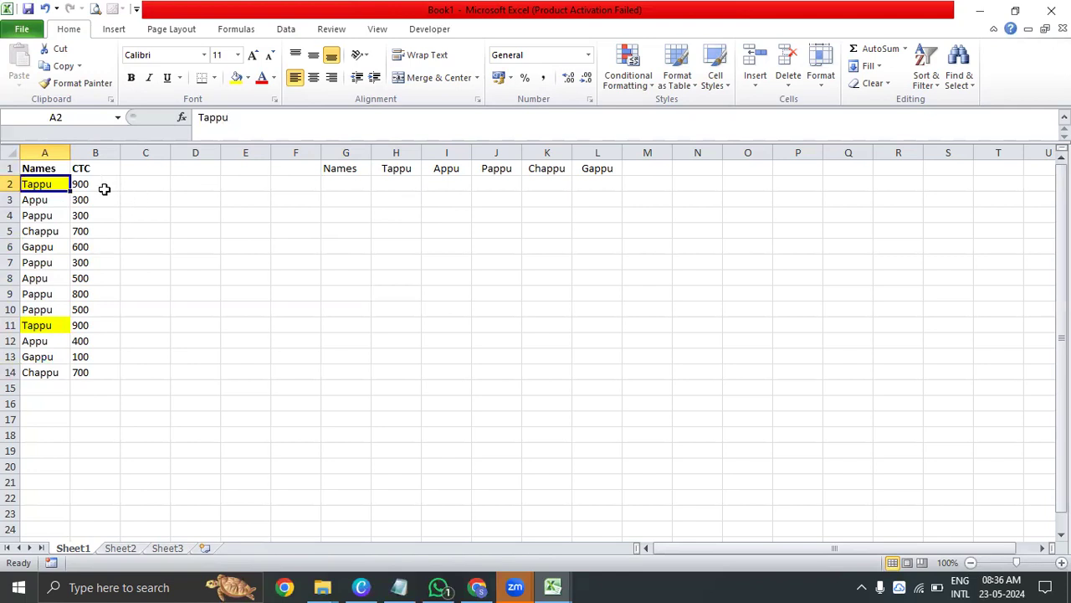
Check the combined CTC of the highlighted name by selecting B2 and B11 together
click(81, 181)
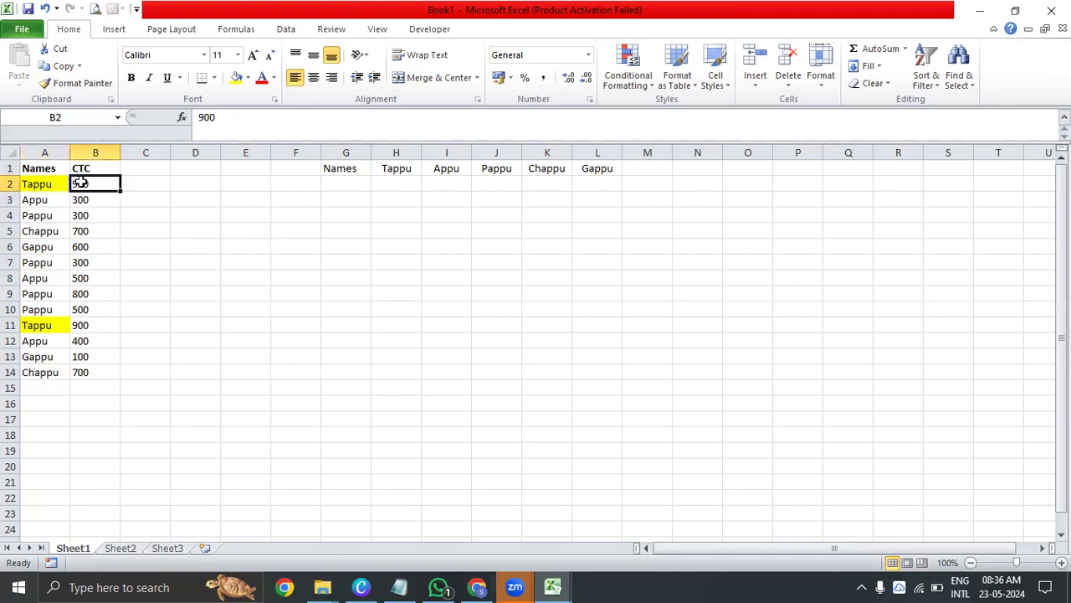
ctrl+click(98, 326)
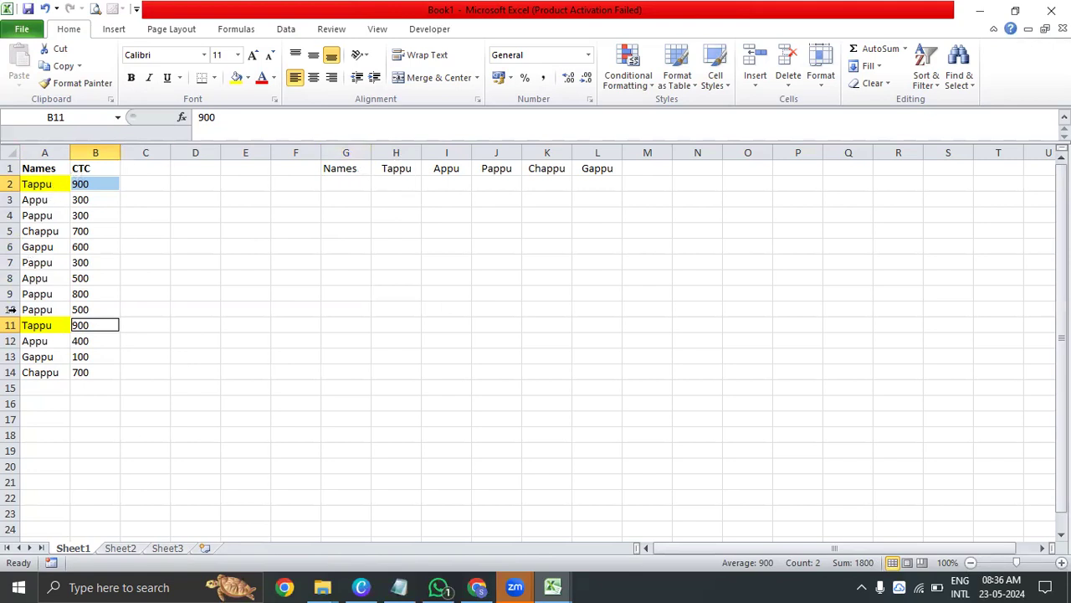
click(385, 187)
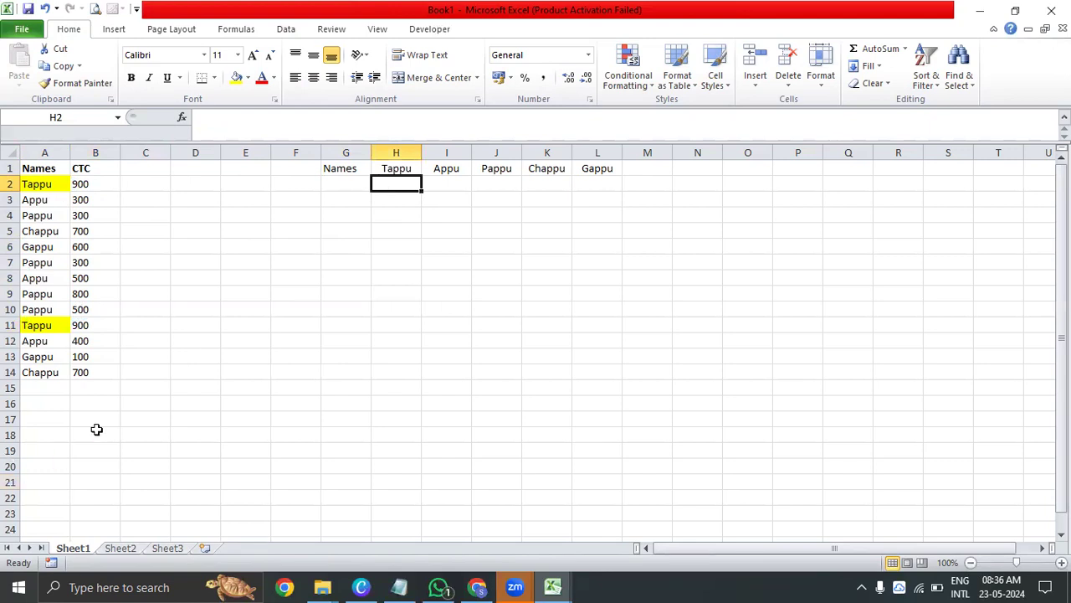
Try an AutoSum total of the CTC values in B15 and clear it again
click(124, 390)
click(90, 395)
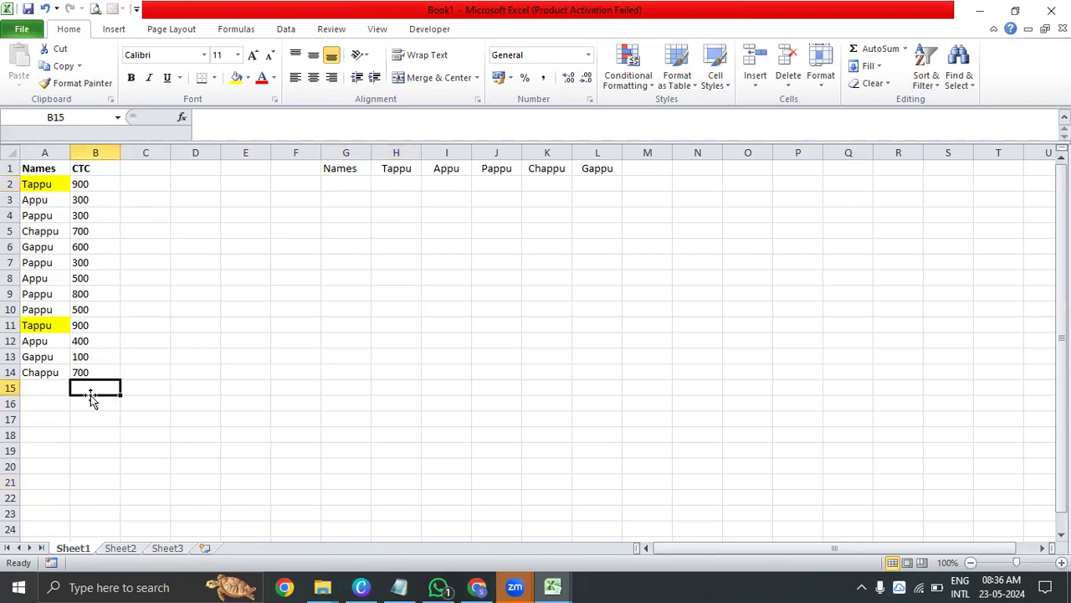
key(alt+equal)
key(ctrl+Return)
key(Delete)
Examine the unique names in H1:L1 that need a separate CTC total
key(Right)
key(Right)
key(Right)
key(Right)
key(Right)
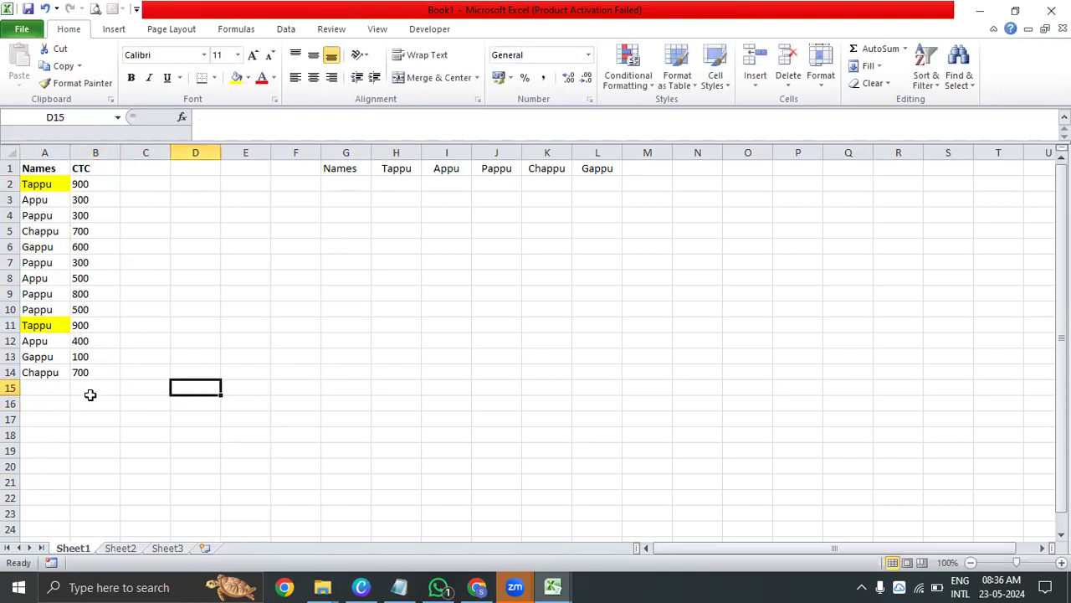
key(Right)
key(ctrl+Up)
key(ctrl+shift+Right)
key(Left)
key(Right)
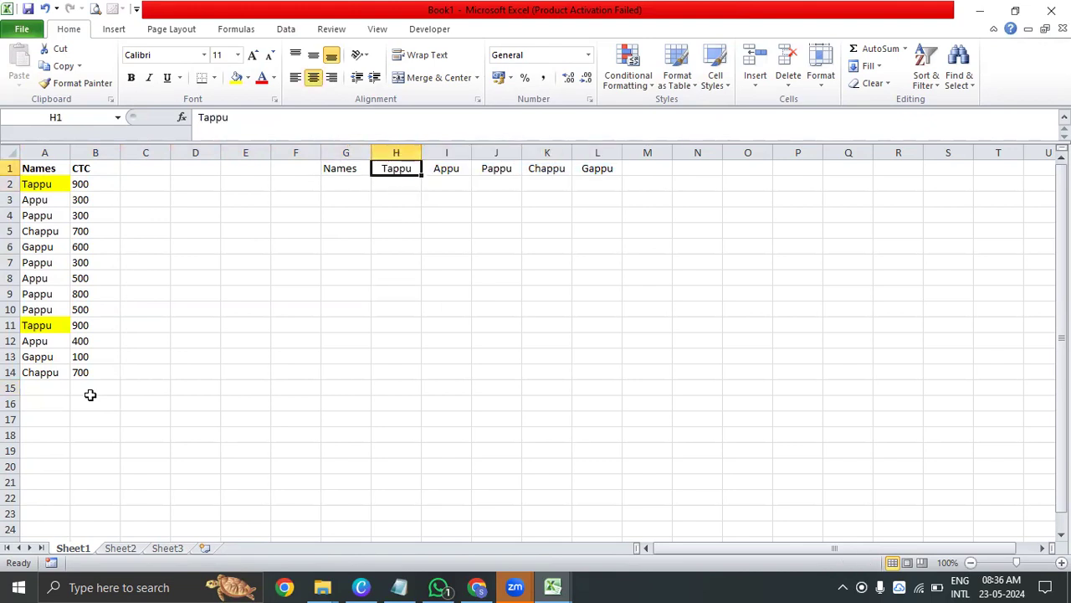
key(shift+Right)
key(shift+Right)
key(shift+Right)
key(shift+Right)
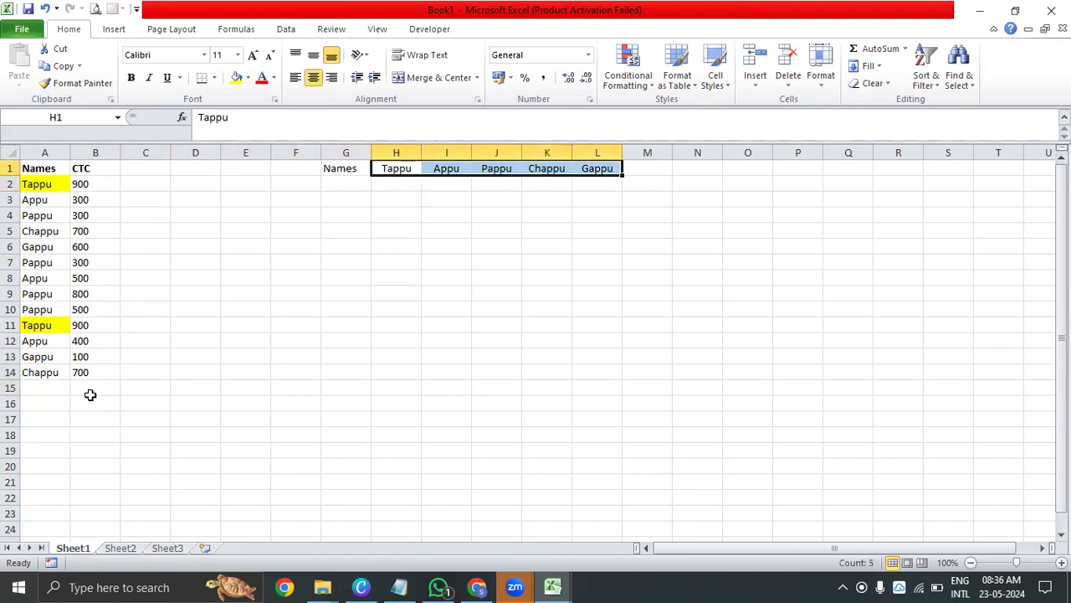
Start a SUMIF formula in H2 with the names in A2:A14 as the criteria range
key(Down)
key(Up)
key(Down)
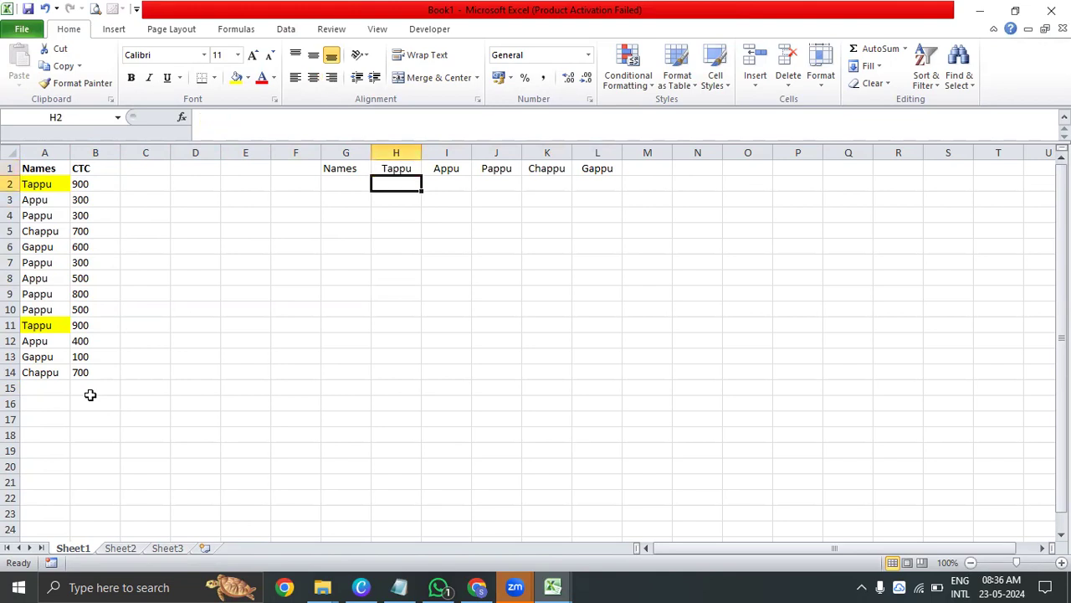
text(=)
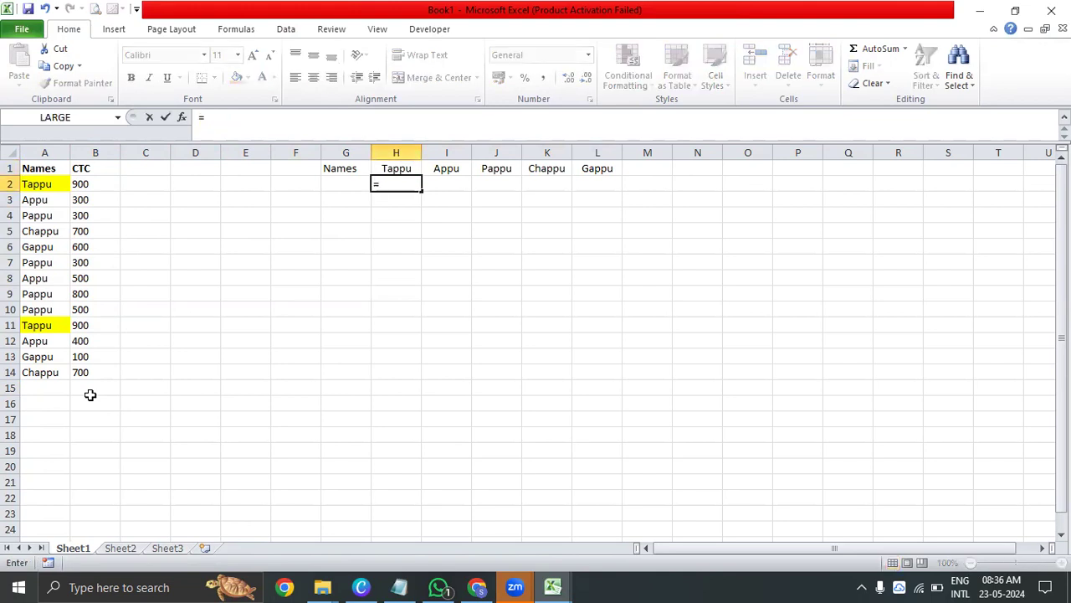
text(sumi)
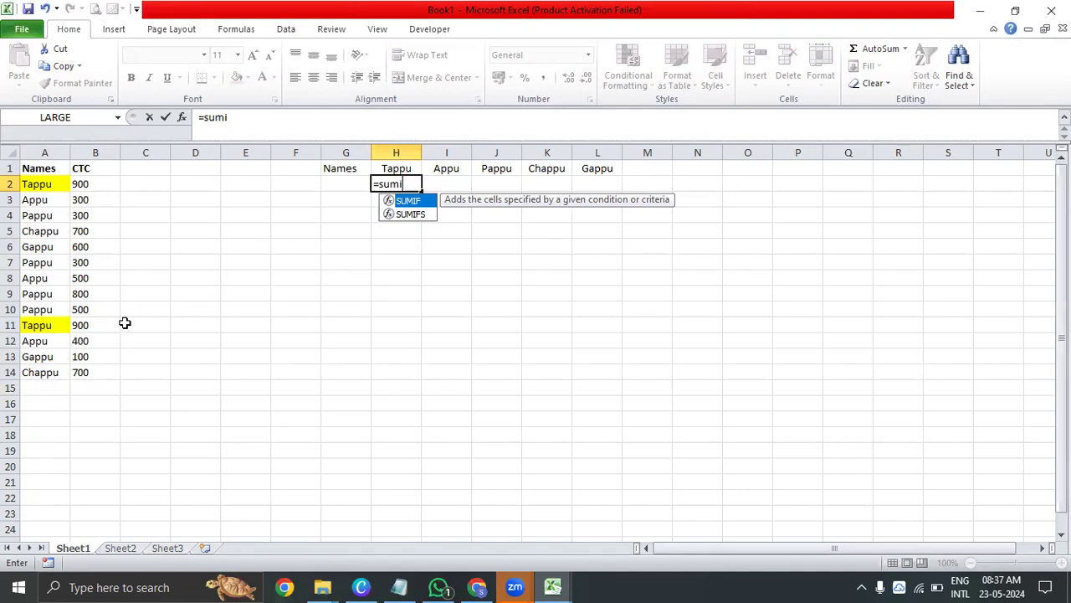
key(Tab)
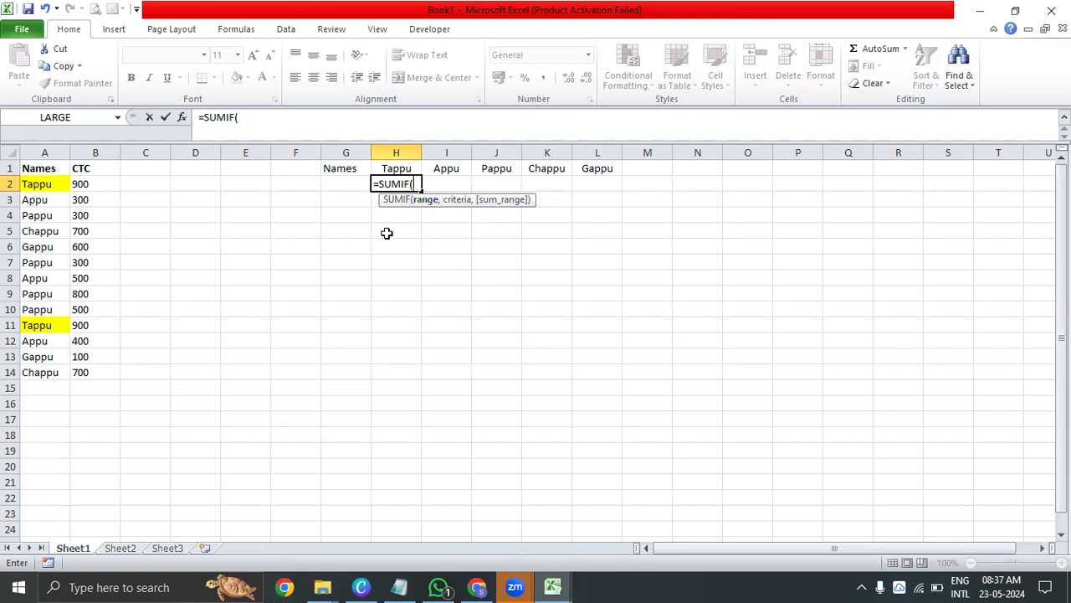
click(53, 185)
drag(53, 184, 55, 383)
text(,)
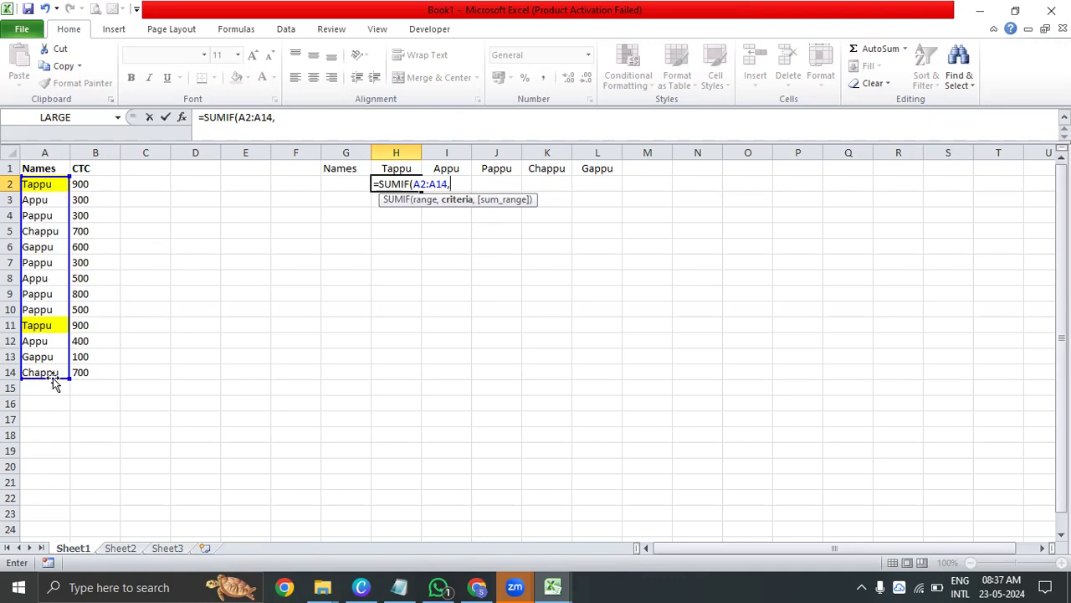
Add H1 as the SUMIF criterion and the CTC values in B2:B14 as the sum range
click(391, 167)
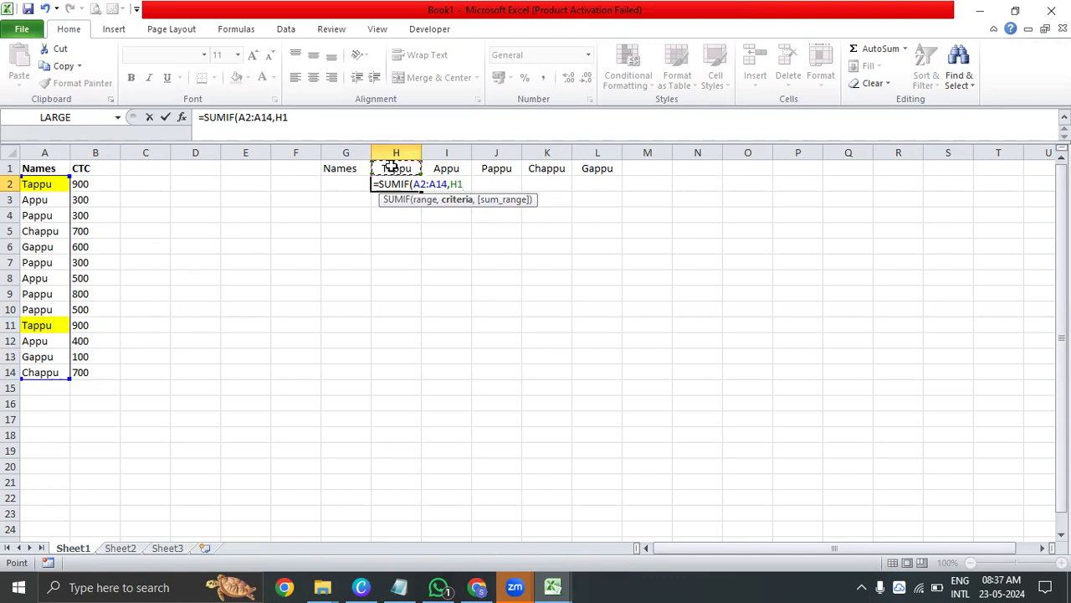
text(,)
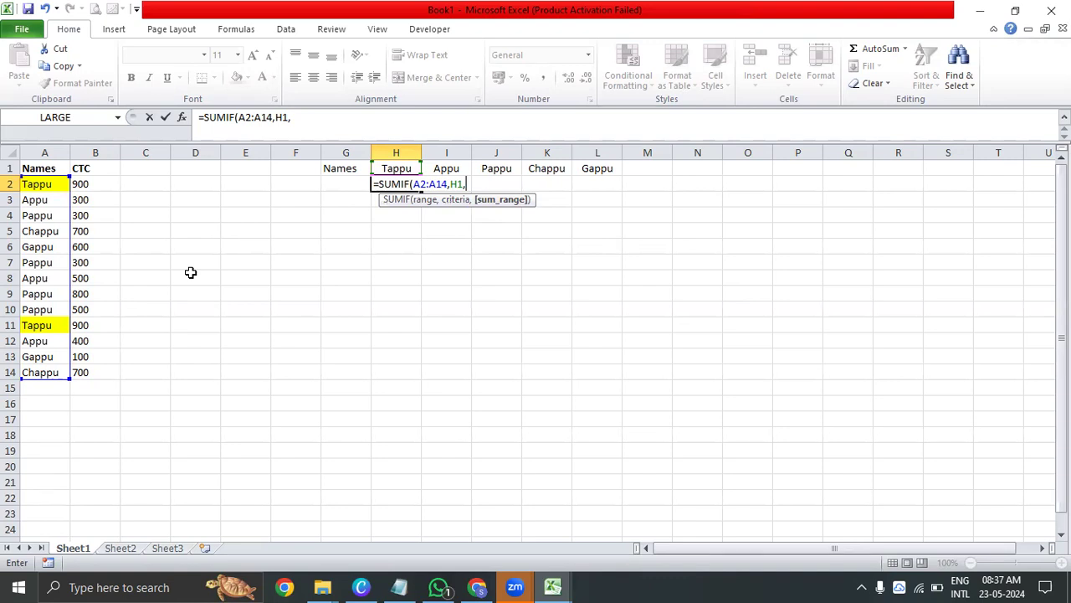
click(96, 184)
drag(96, 185, 100, 368)
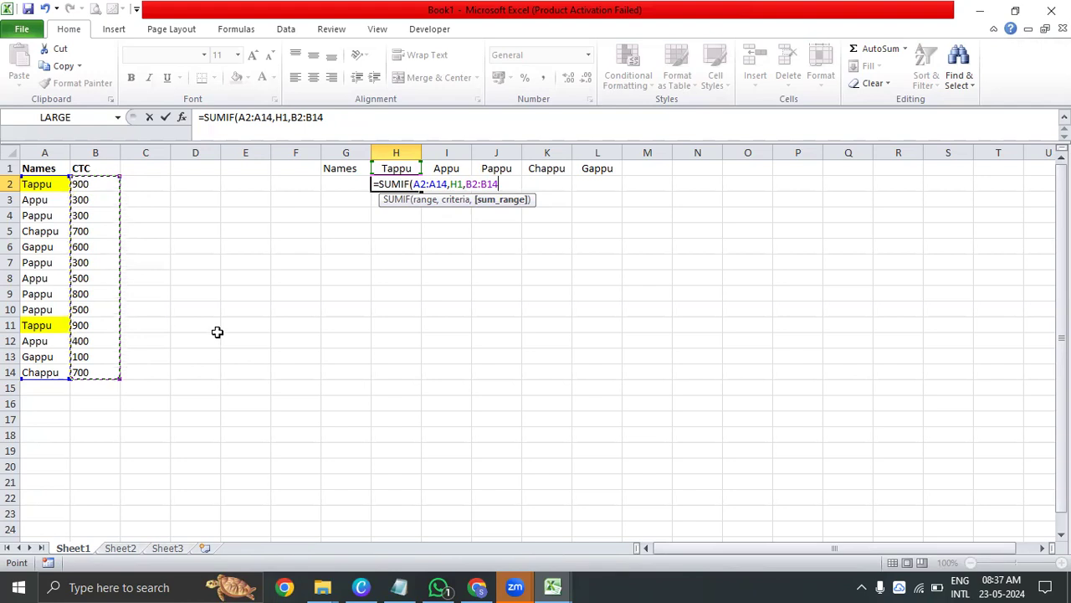
Make the formula's sum range and criteria range absolute, as $B$2:$B$14 and $A$2:$A$14
click(318, 117)
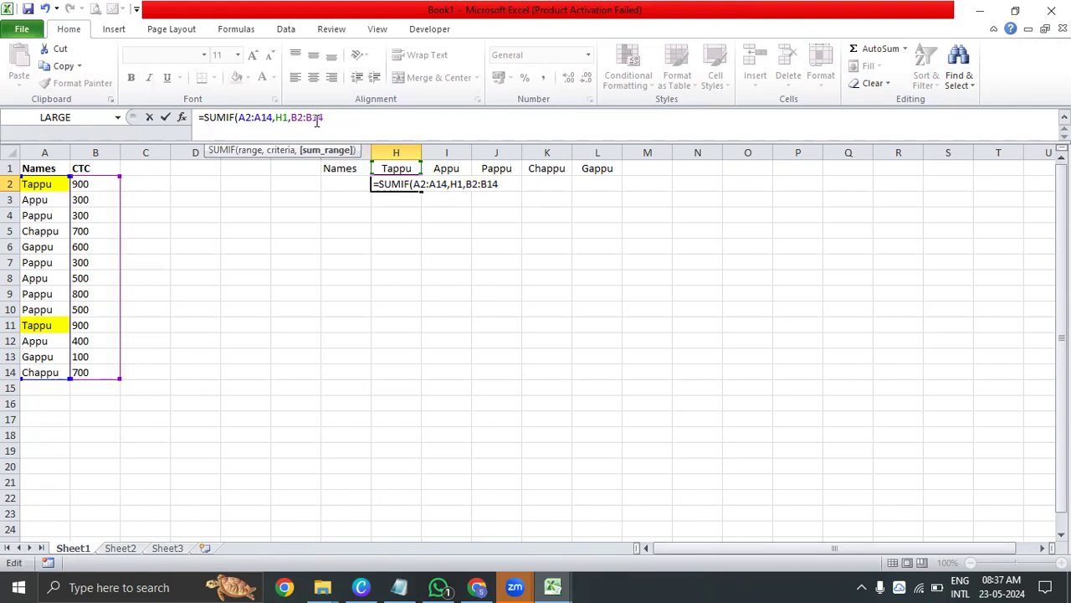
key(F4)
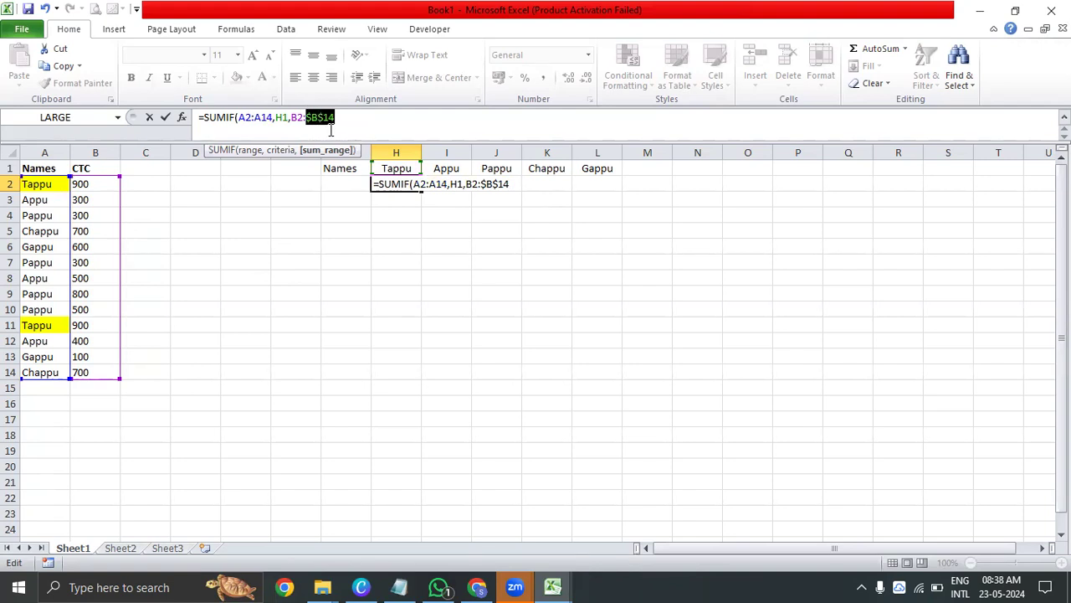
click(293, 117)
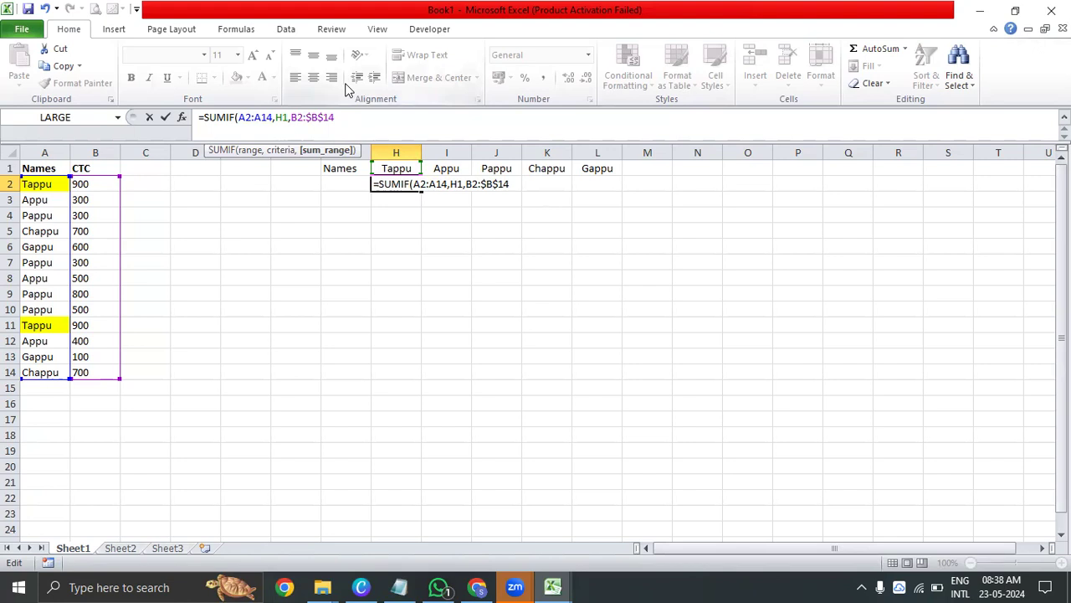
key(F4)
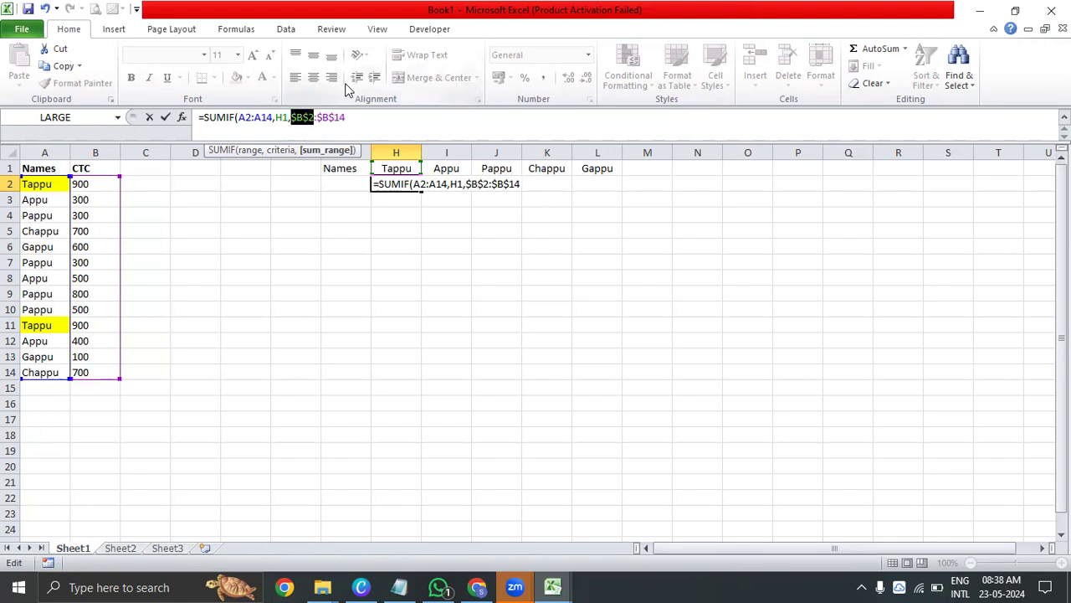
click(427, 184)
click(427, 207)
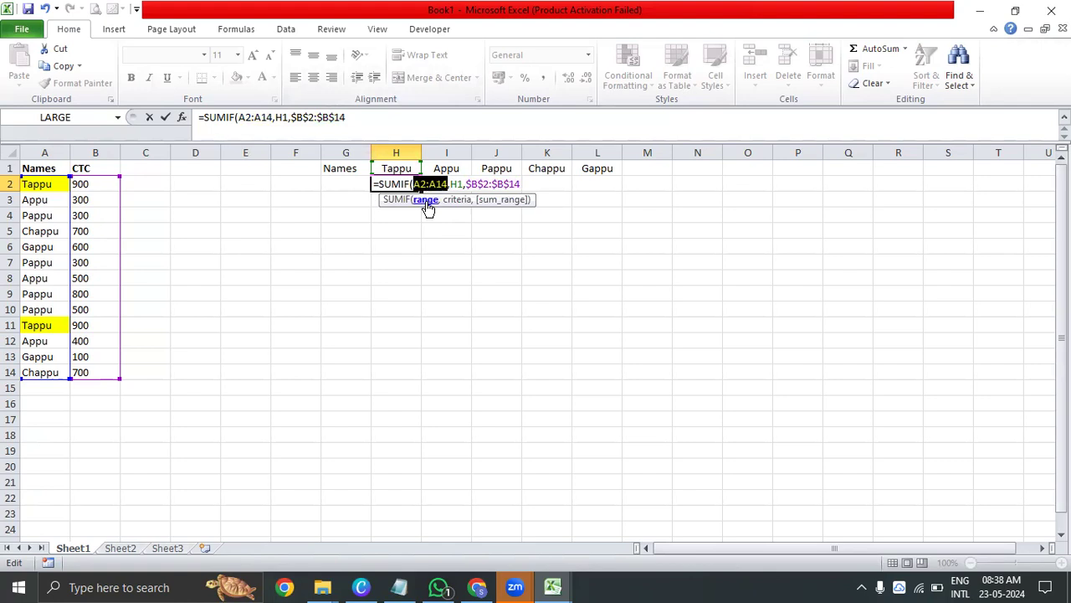
key(F4)
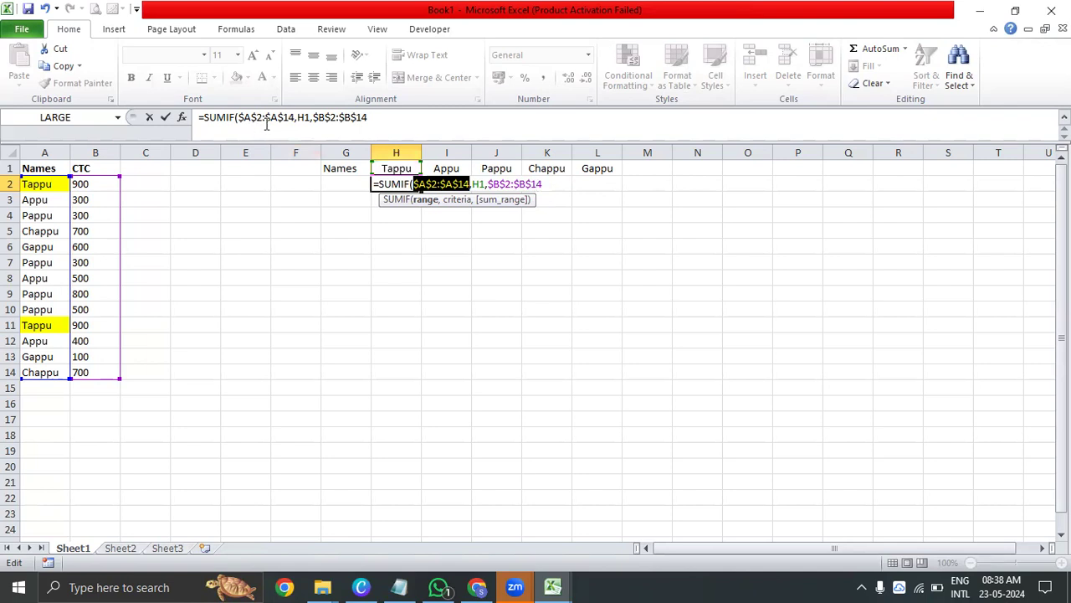
Lock the row of the SUMIF criterion as H$1 and complete the formula in H2
click(295, 118)
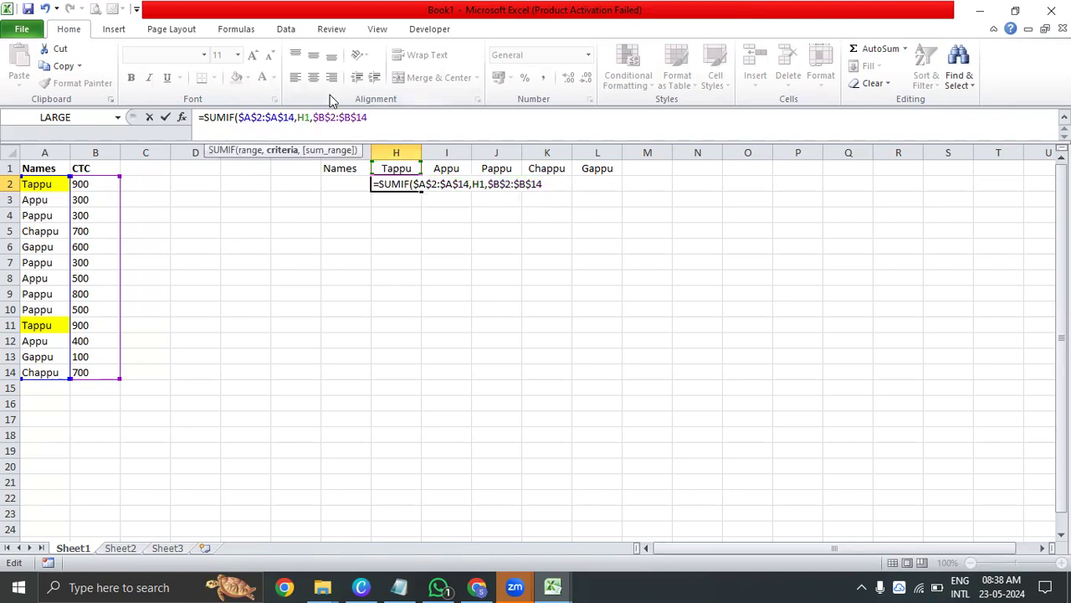
text($)
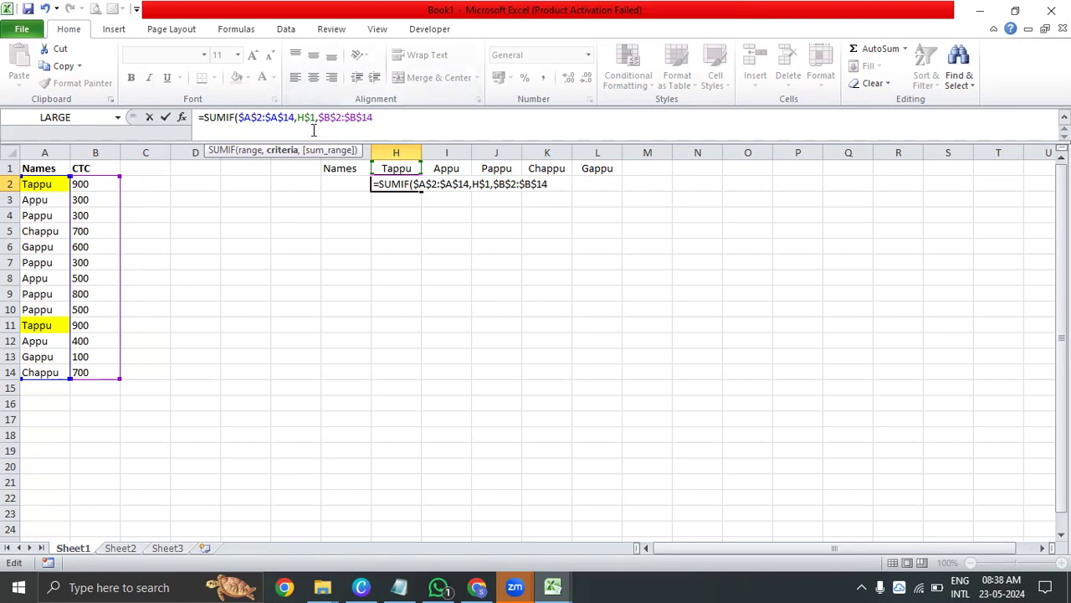
key(Return)
Copy the SUMIF formula from H2 into I2 and J2
key(Up)
key(ctrl+c)
key(Up)
key(Right)
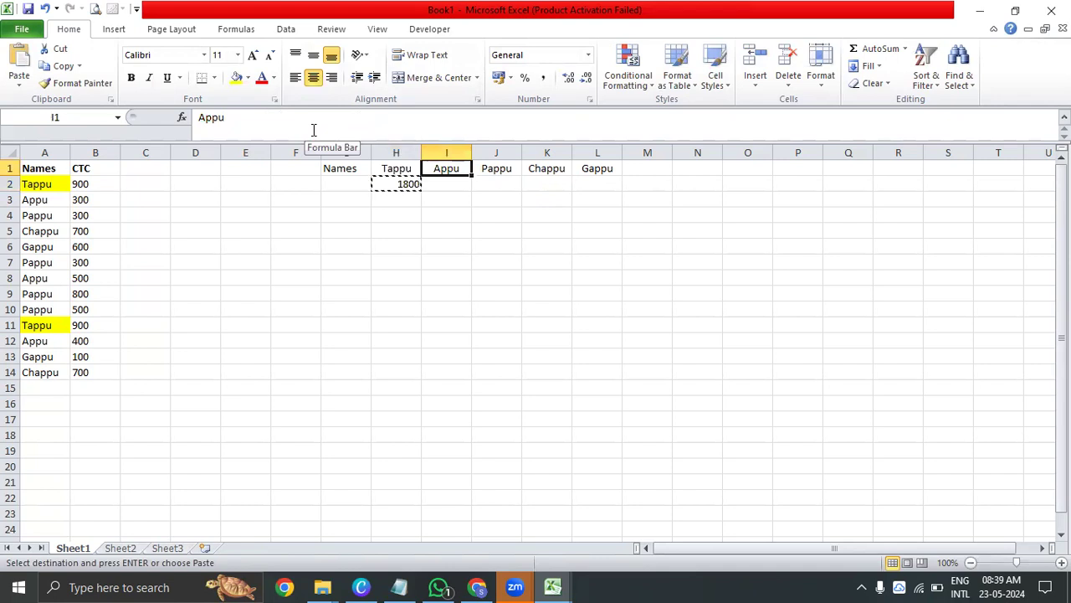
key(Left)
key(Right)
key(Left)
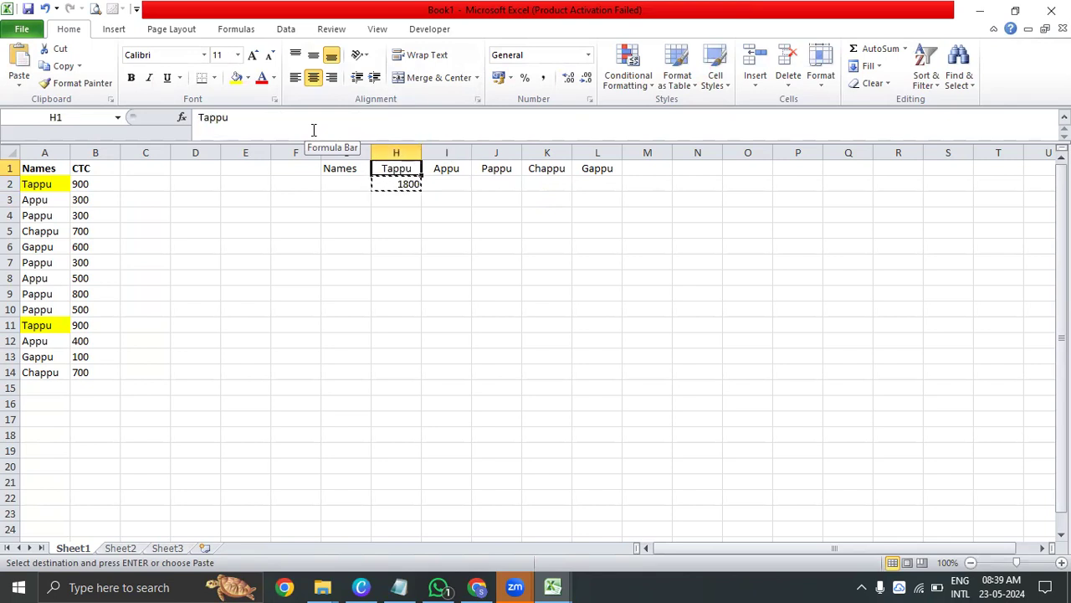
key(Right)
key(Down)
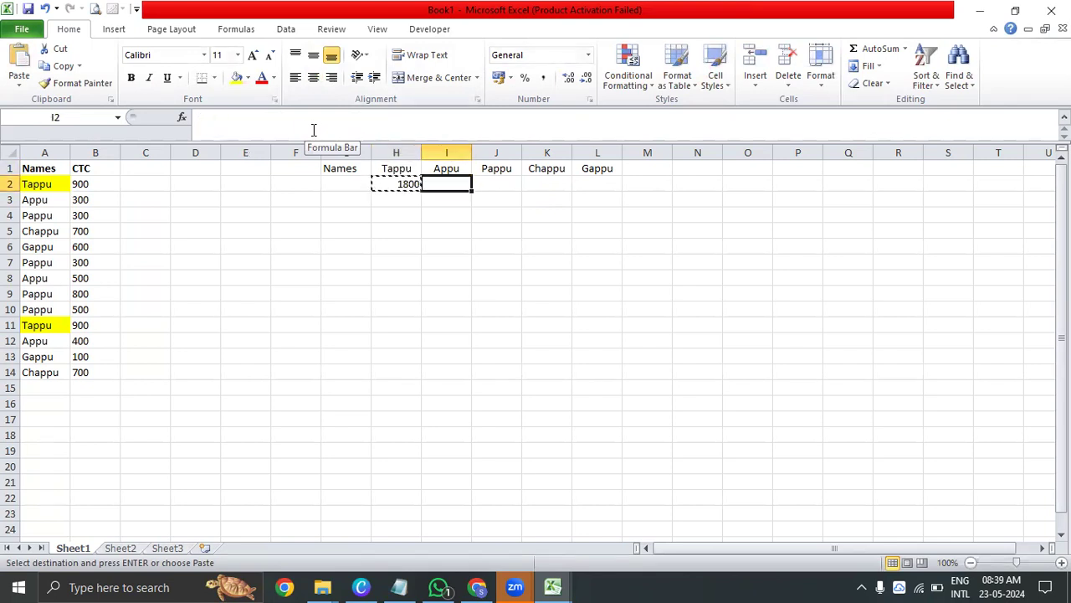
key(ctrl+v)
key(Right)
key(ctrl+v)
key(Right)
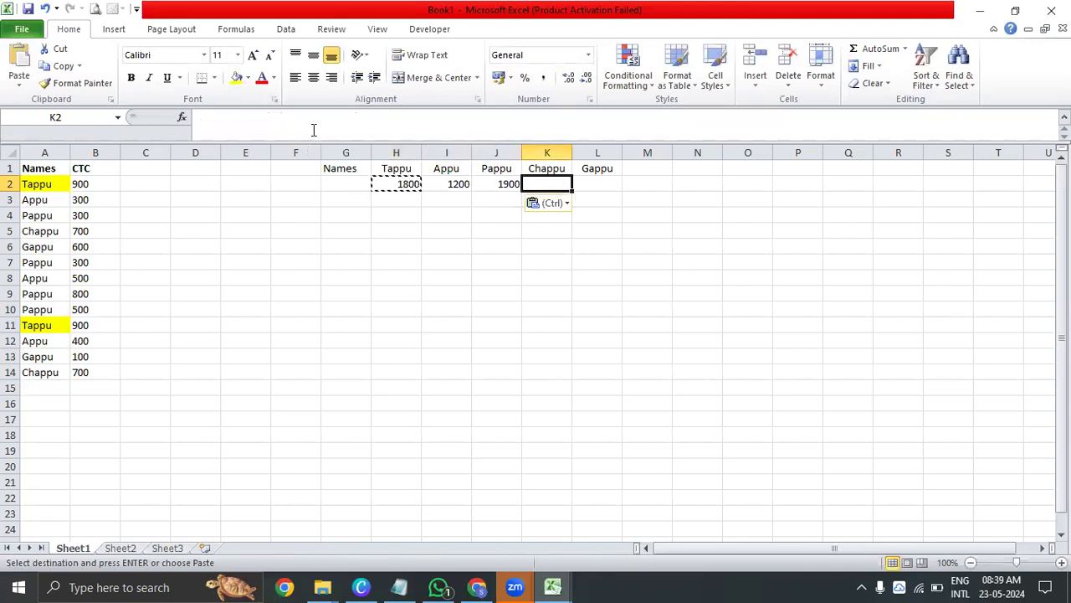
key(ctrl)
key(Escape)
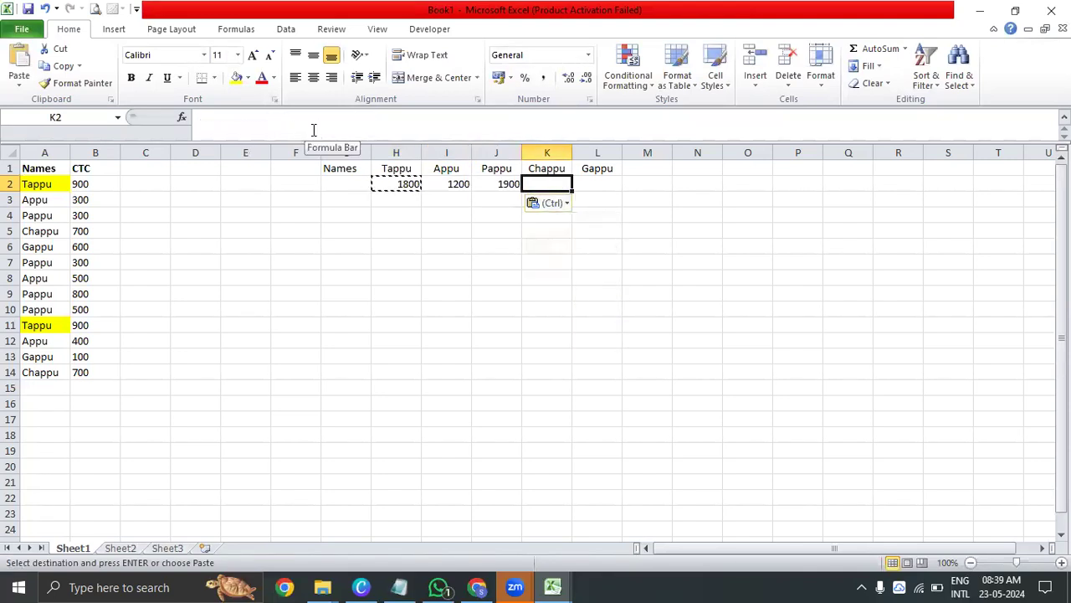
Fill the SUMIF formula across H2:L2 and format those cells as centred with borders
key(Left)
key(Left)
key(Left)
key(Up)
key(Down)
key(Right)
key(Right)
key(Right)
key(Right)
key(shift+Left)
key(shift+Left)
key(shift+Left)
key(shift+Left)
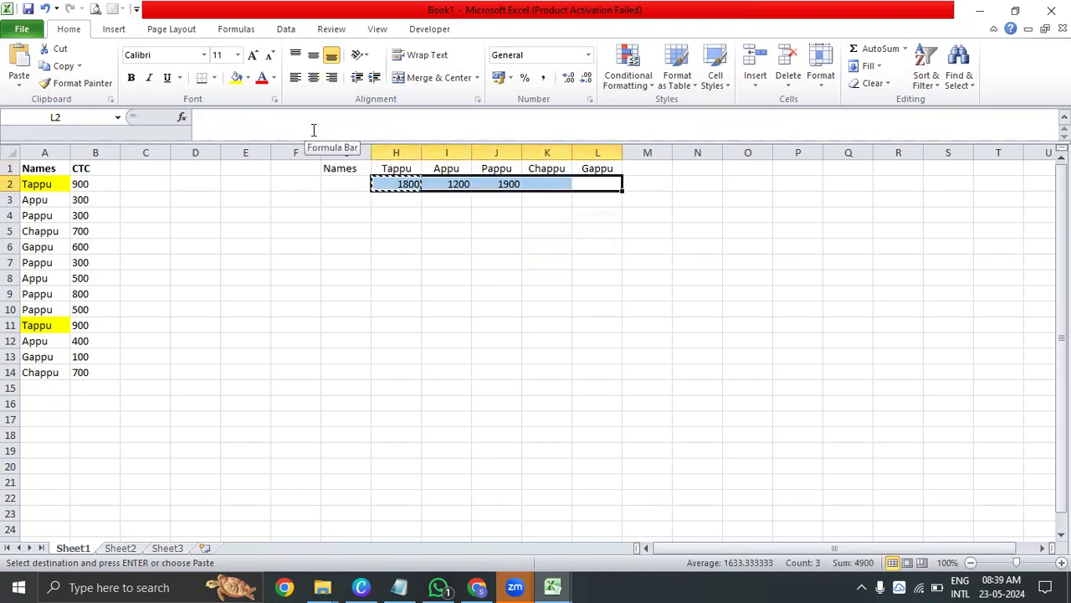
key(ctrl+v)
key(Escape)
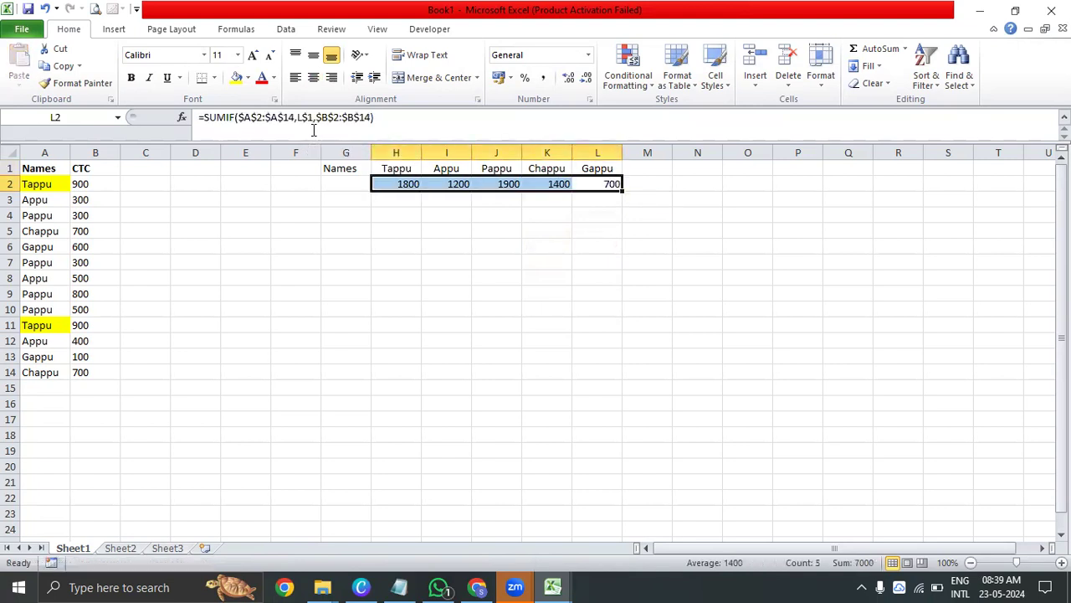
click(313, 77)
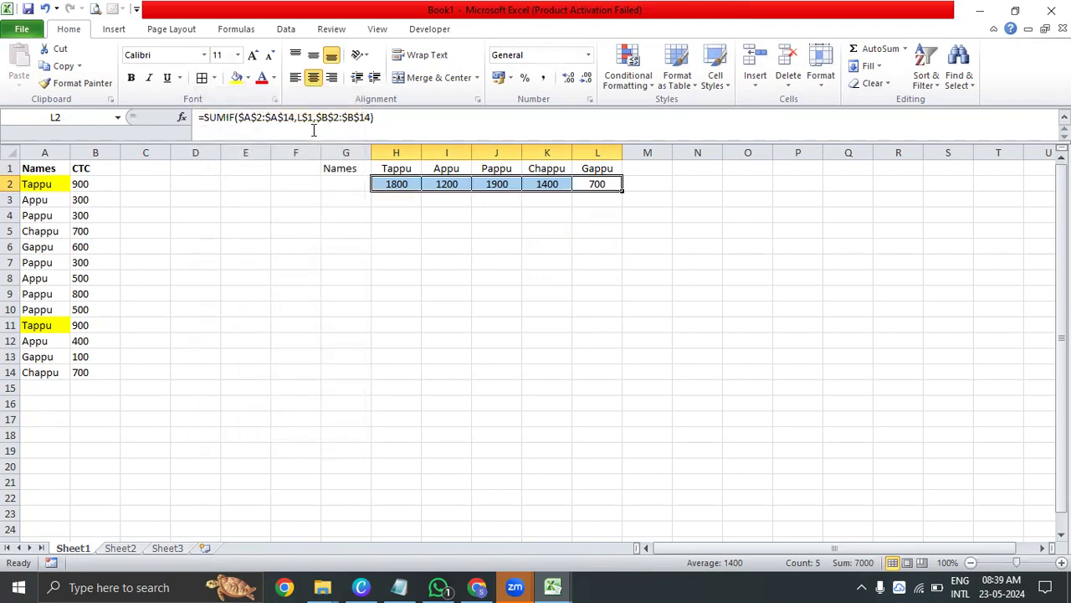
Centre the header cells G1:L1 and make them bold
key(Down)
key(Down)
key(Down)
key(Down)
key(Up)
key(Up)
key(Up)
key(Up)
key(Up)
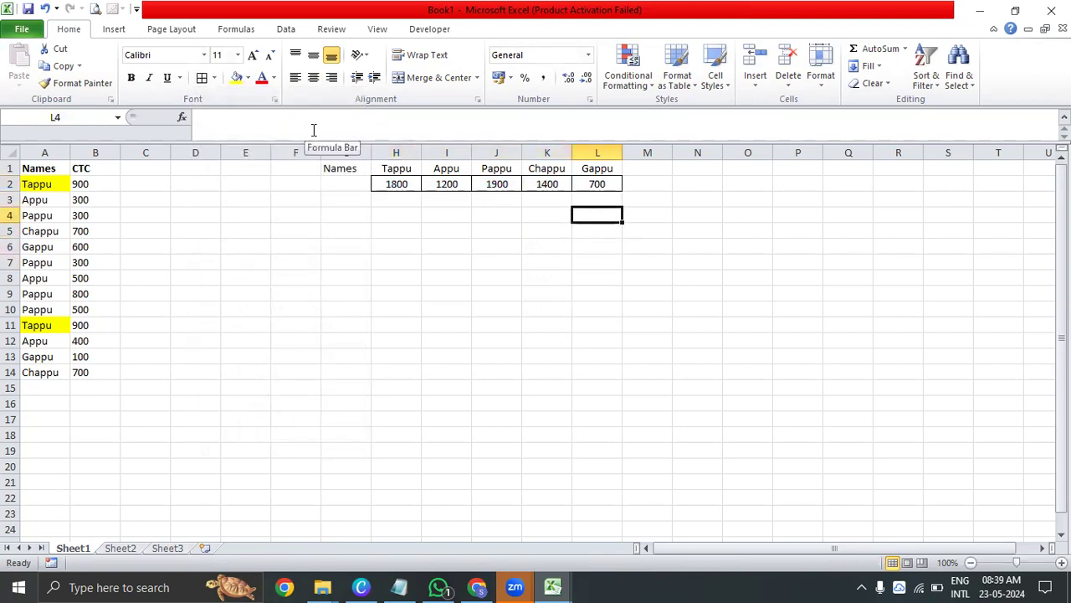
key(shift+Left)
key(shift+Left)
key(shift+Left)
key(shift+Left)
key(shift+Left)
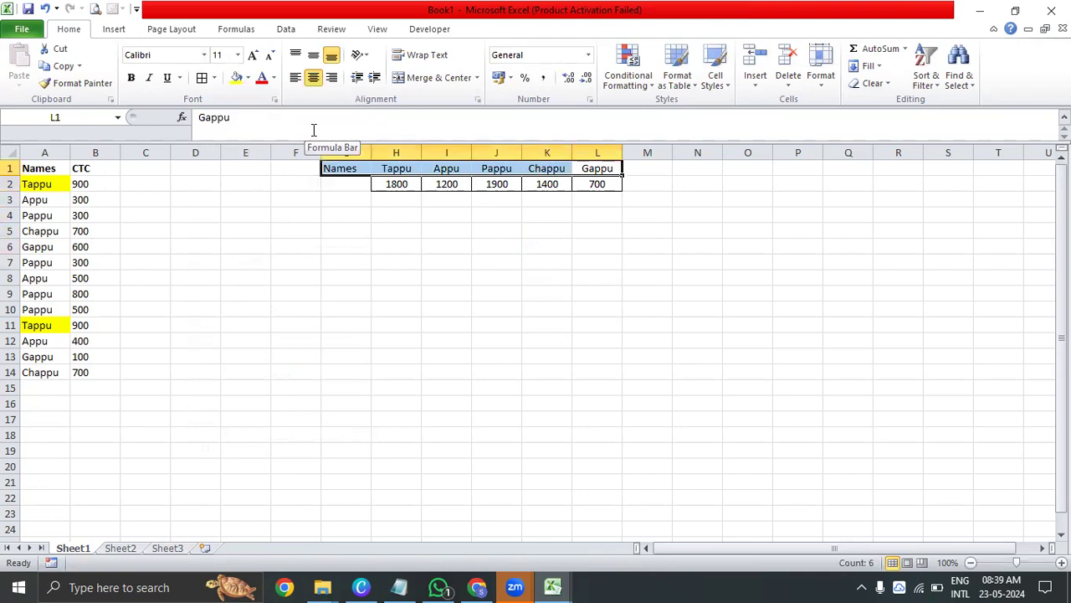
key(alt+h)
key(a)
key(c)
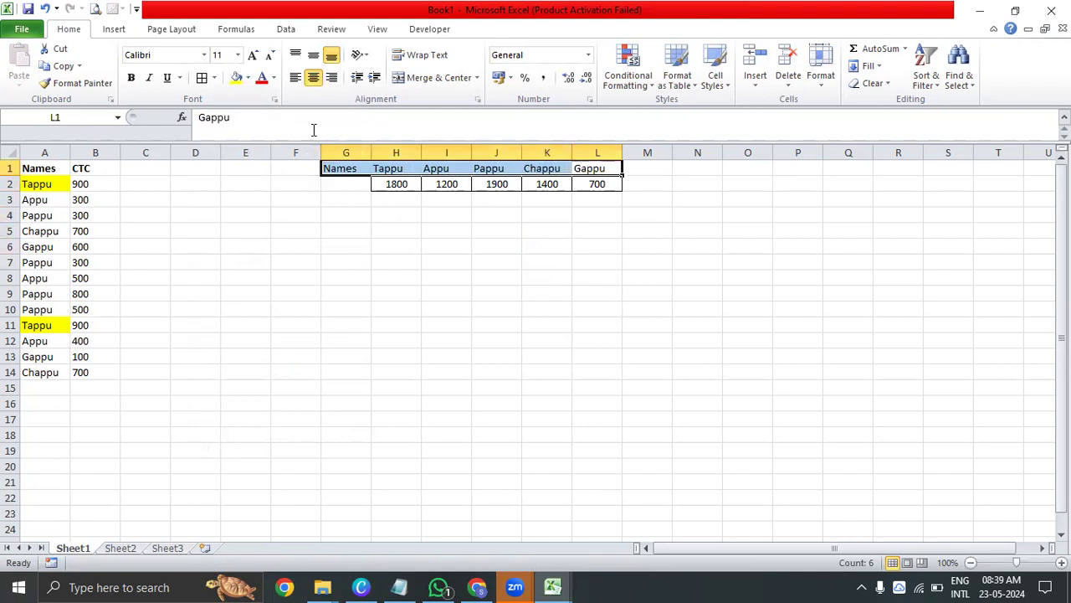
key(alt)
key(h)
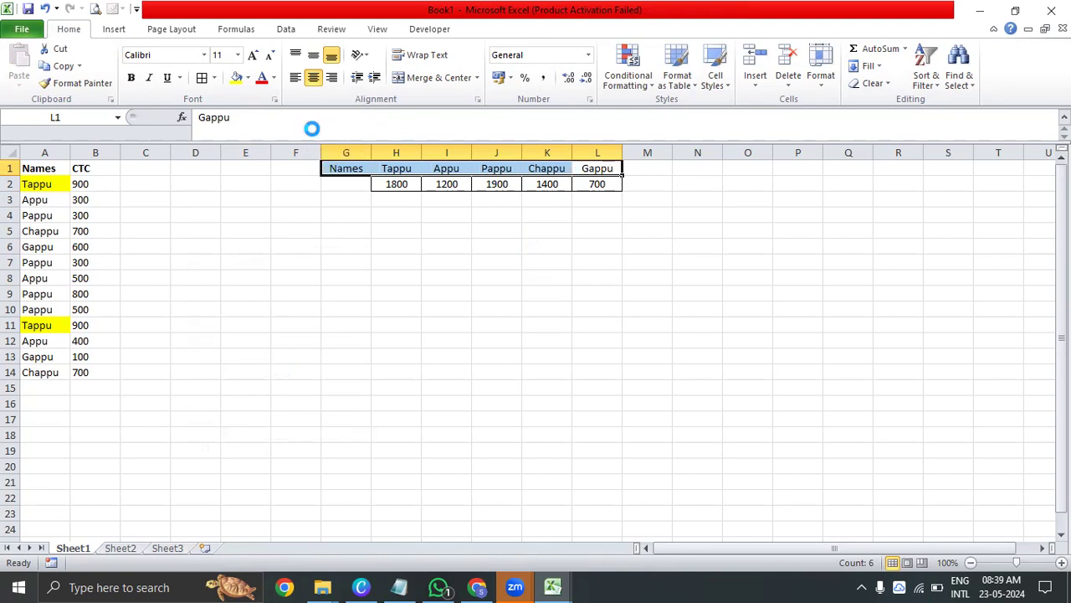
key(ctrl+b)
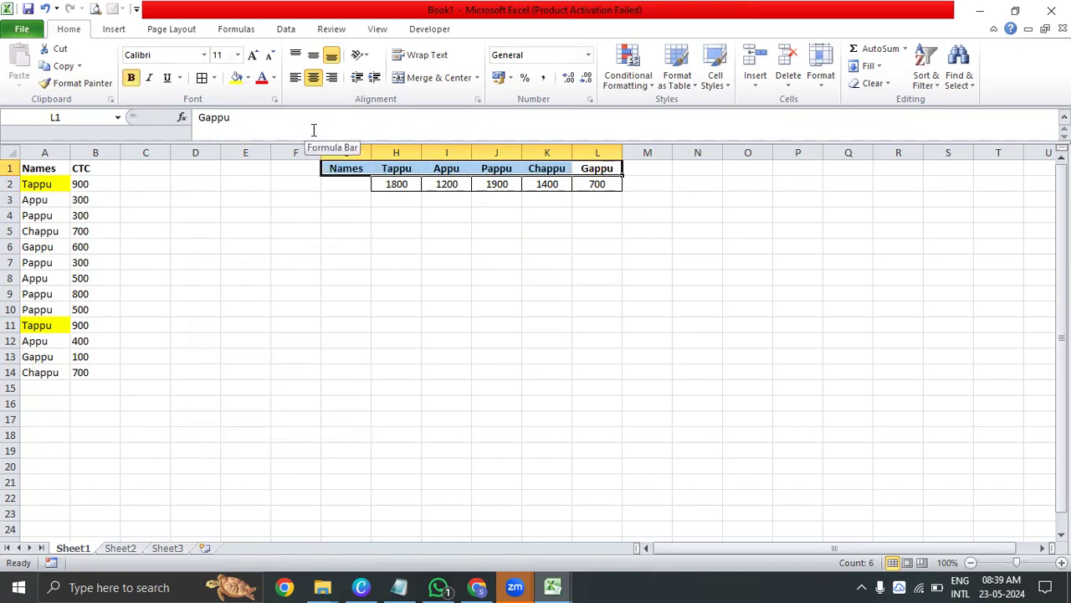
Copy the names and CTC values in A2:B14 and paste them directly below, starting at A15
key(ctrl+Left)
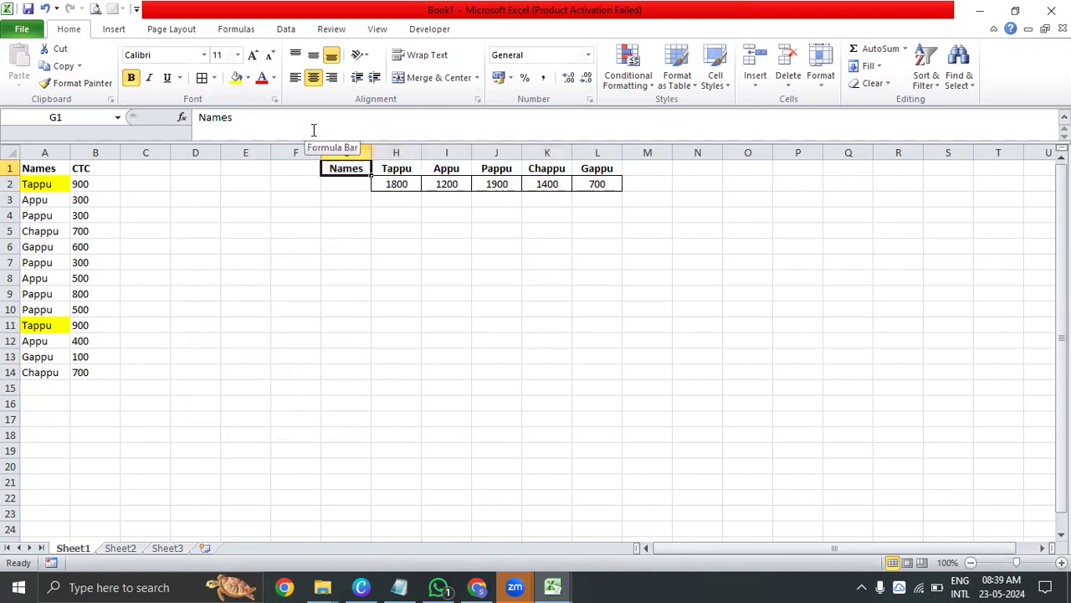
key(Down)
key(Down)
key(Right)
key(Right)
key(Left)
key(Left)
key(ctrl+Left)
key(Left)
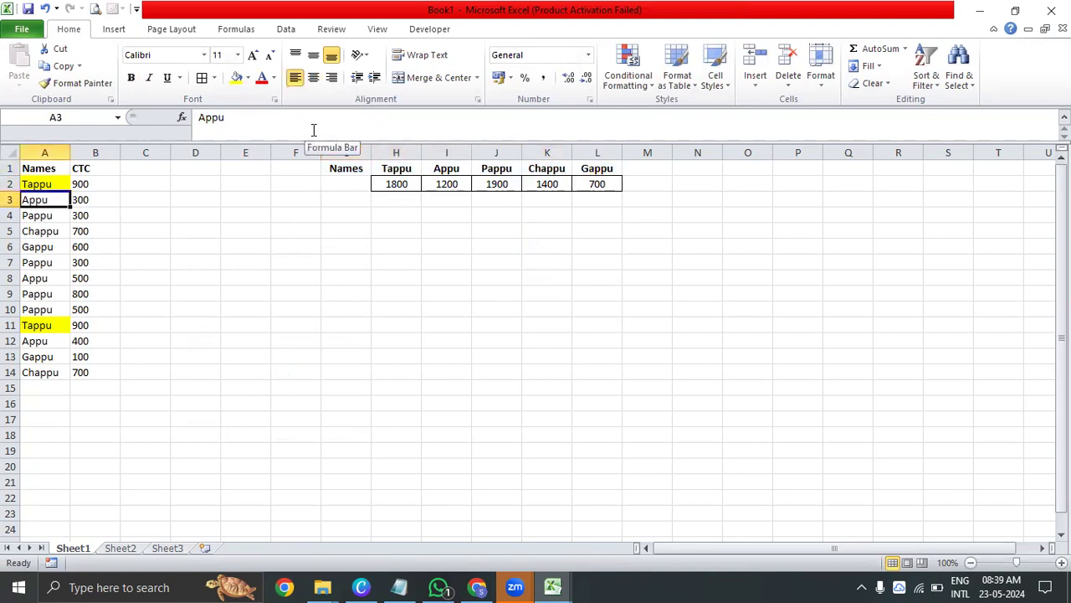
key(Up)
key(shift+Right)
key(ctrl+shift+Down)
key(ctrl+c)
key(ctrl+Down)
key(Down)
key(ctrl+v)
key(Escape)
Examine the extended names and CTC list against the ranges used in H2's SUMIF formula
key(ctrl+Up)
key(Down)
key(ctrl+shift+Down)
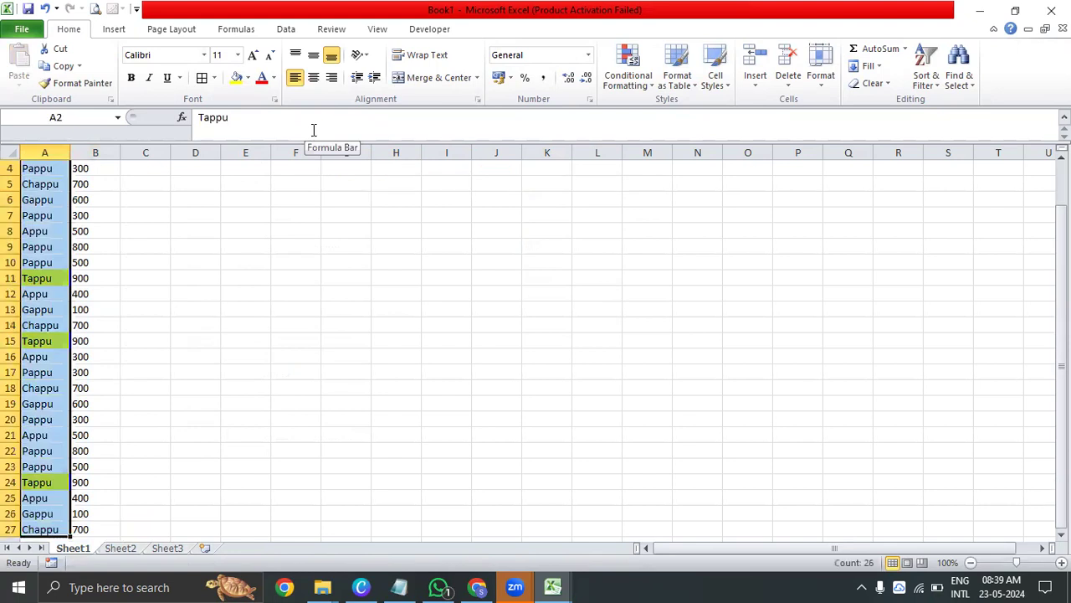
key(ctrl+Up)
key(Right)
key(Left)
key(Down)
key(Down)
key(Down)
key(Down)
key(Down)
key(Down)
key(Down)
key(Down)
key(Down)
key(Down)
key(Down)
key(Down)
key(Down)
key(Down)
key(Down)
key(Up)
key(Right)
key(Left)
key(ctrl+Up)
key(Down)
key(Right)
key(Right)
key(Left)
key(Right)
key(Right)
key(Right)
key(Right)
key(Right)
key(Right)
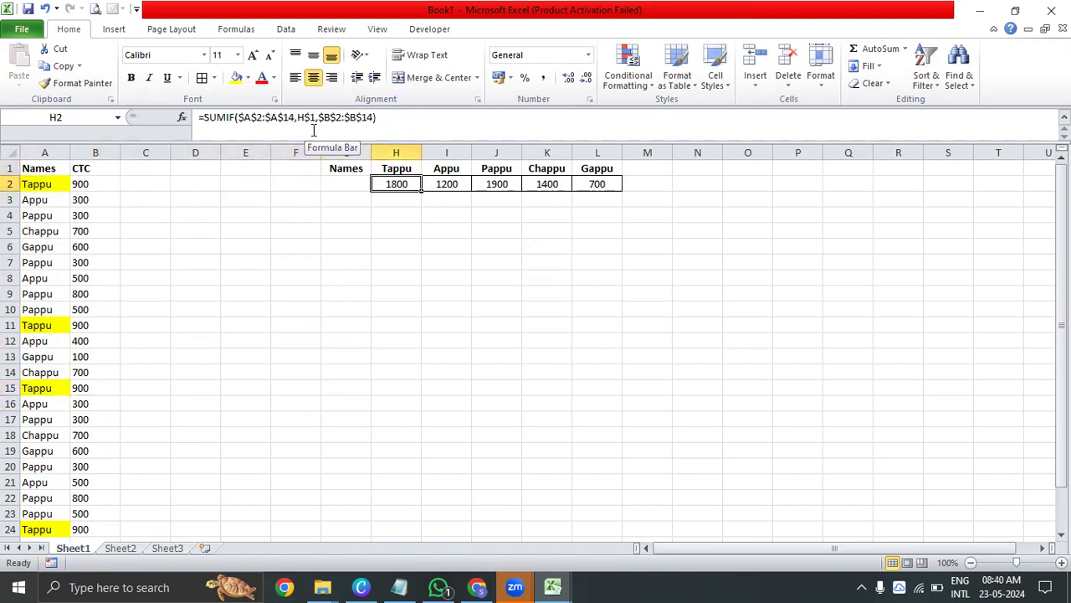
scroll(56, 332, down, 13)
scroll(203, 244, up, 13)
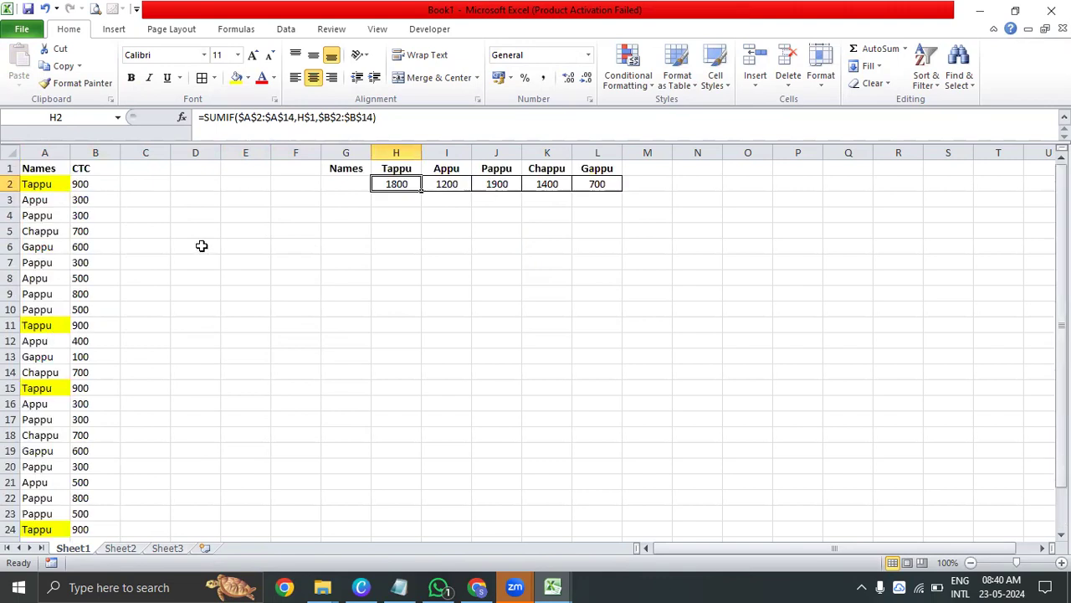
Extend the H2 formula's sum range to $B$2:$B$27 and its criteria range to $A$2:$A$27
click(293, 118)
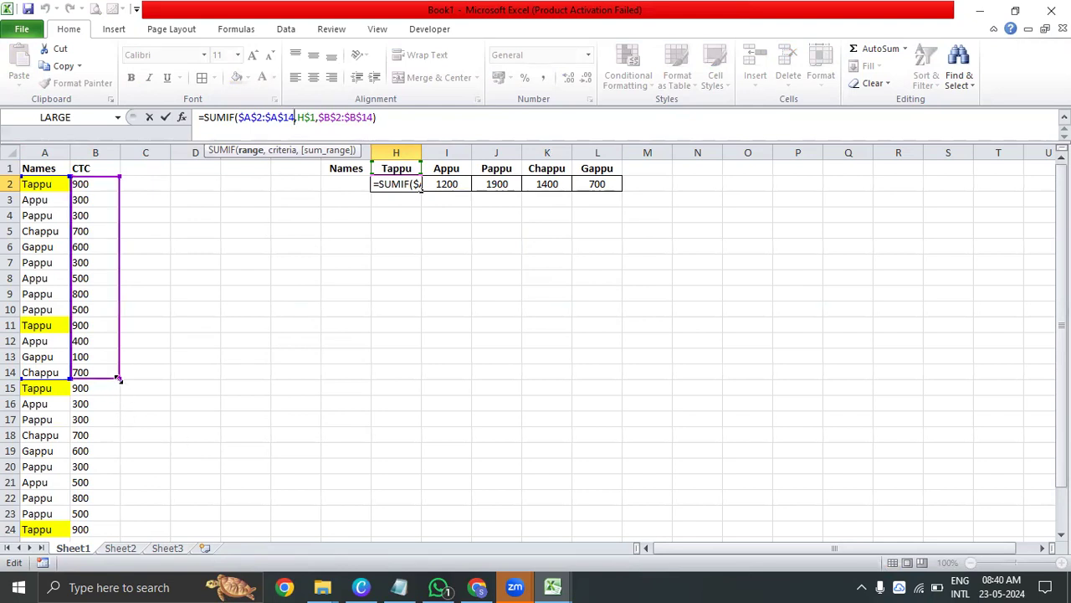
drag(118, 377, 117, 425)
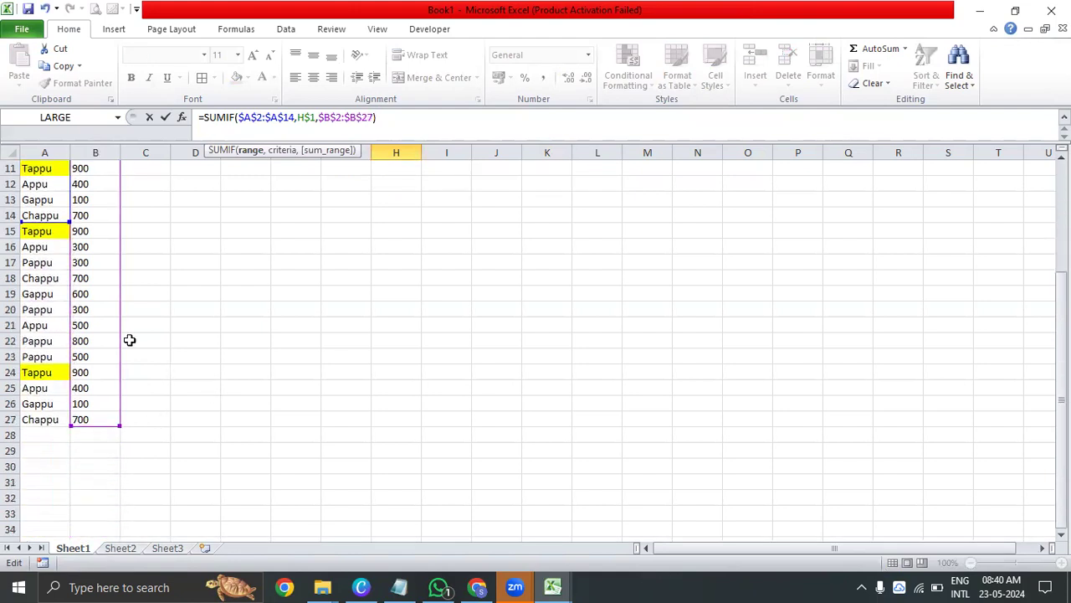
drag(66, 225, 50, 425)
drag(1062, 409, 1061, 292)
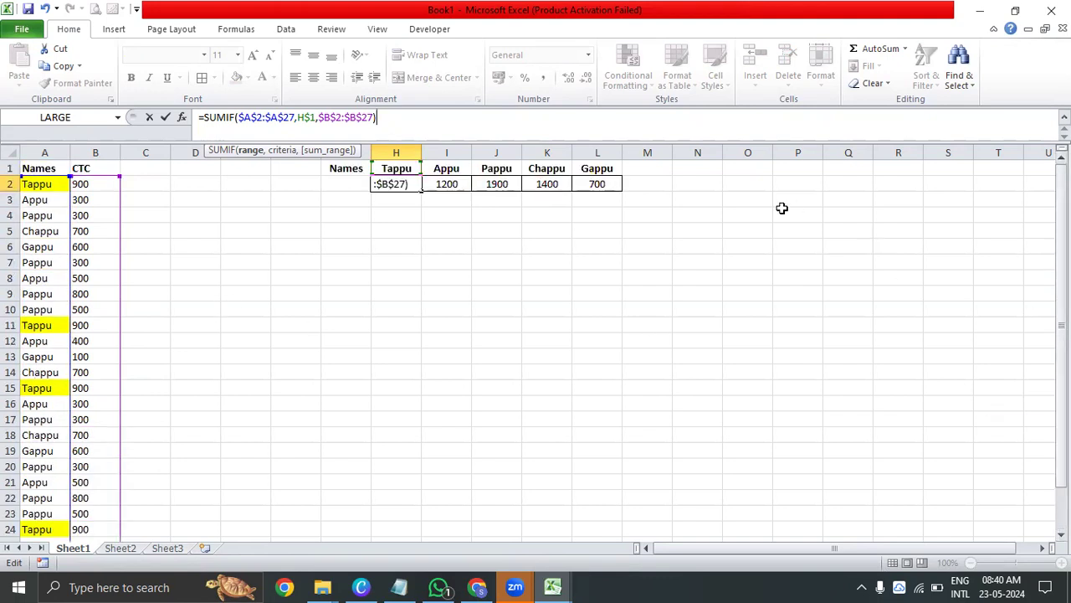
key(Return)
key(Up)
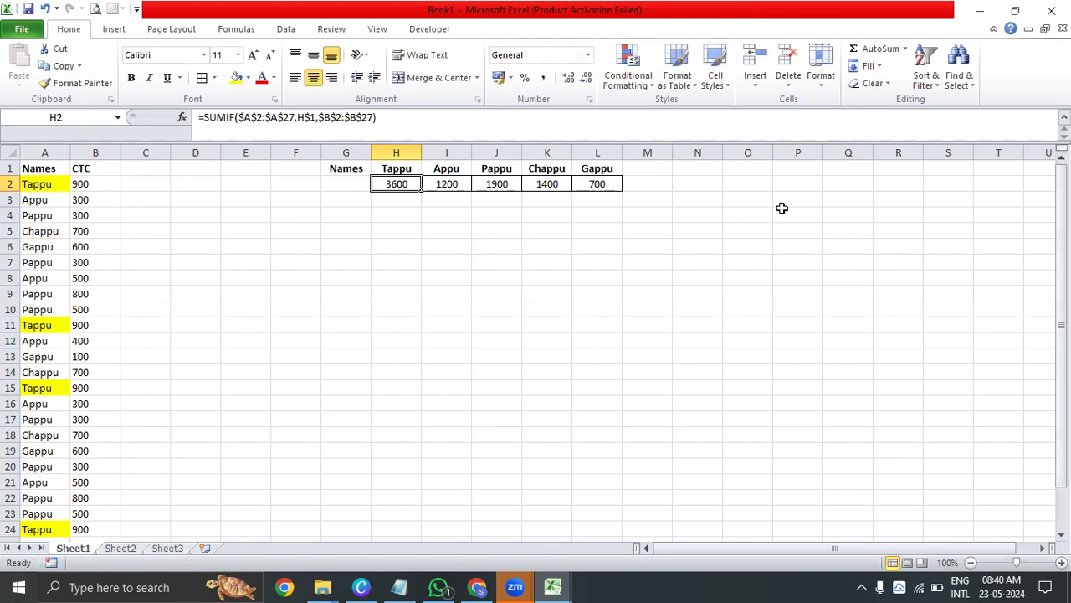
Enlarge the criteria range in H2's SUMIF formula to $A$2:$A$1000
click(293, 117)
key(BackSpace)
key(BackSpace)
text(100)
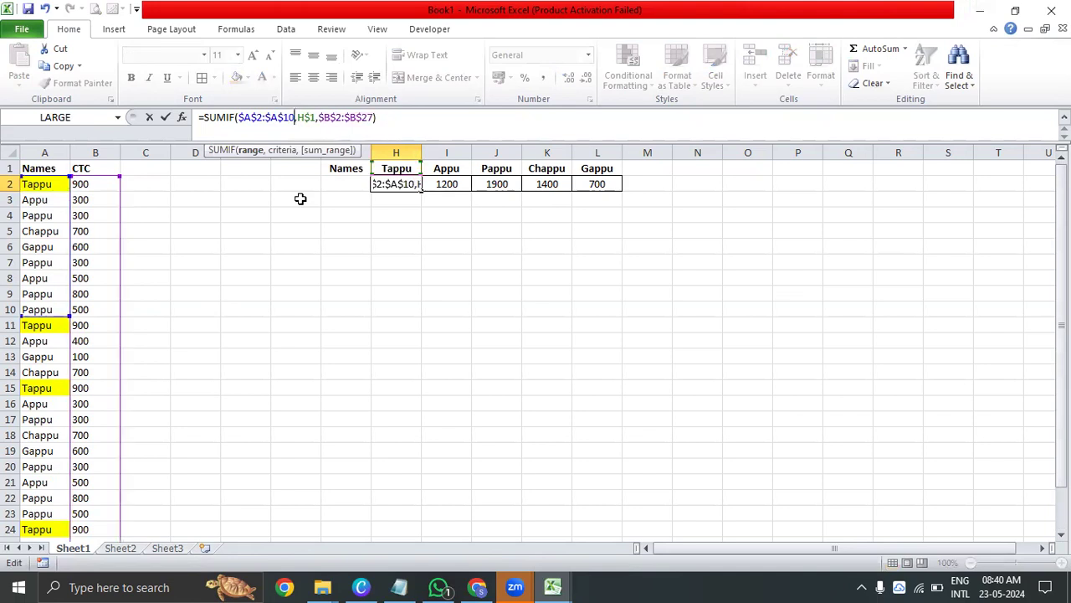
text(0)
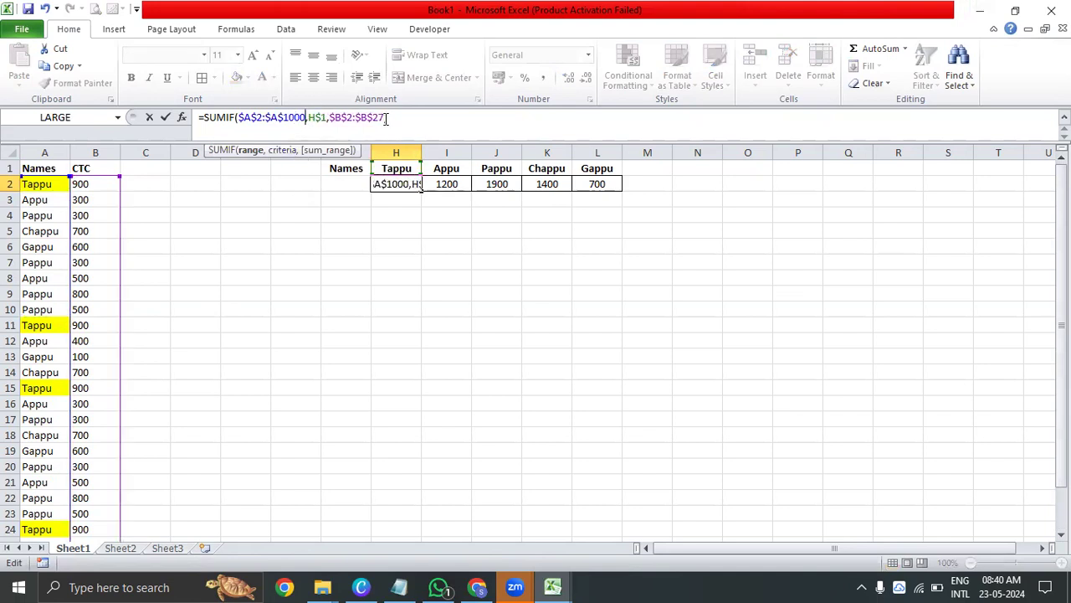
key(Up)
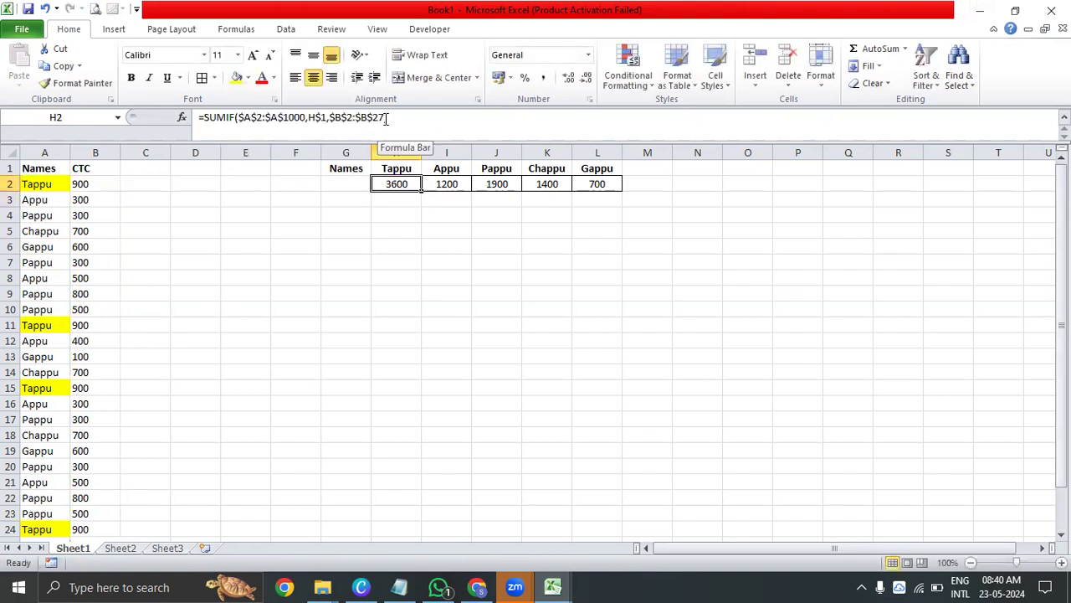
Enlarge the sum range in H2's SUMIF formula to $B$2:$B$1000
click(384, 118)
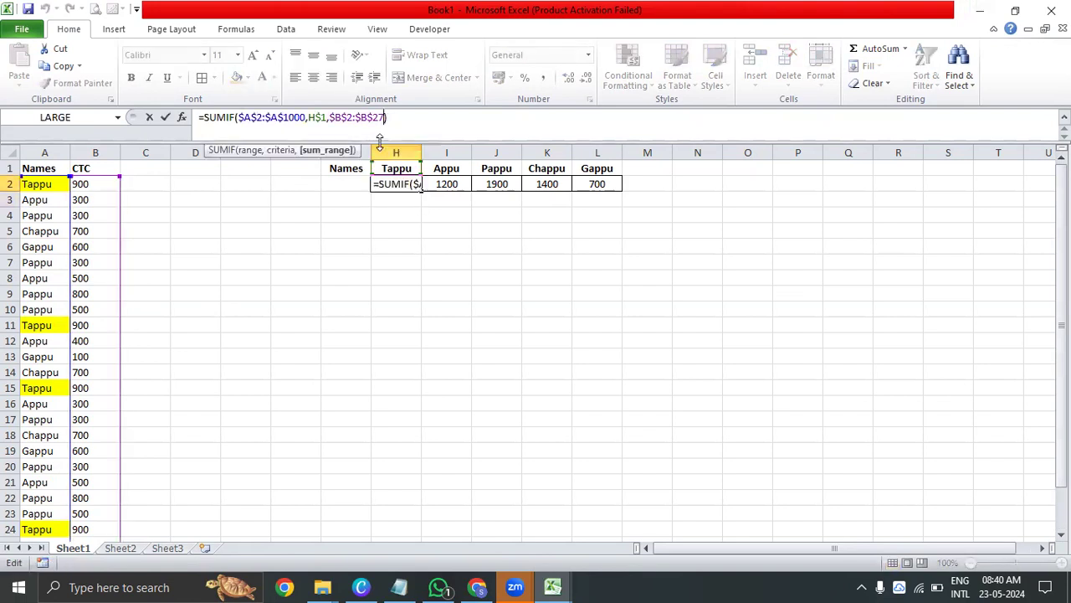
key(BackSpace)
key(BackSpace)
text(1000)
key(Return)
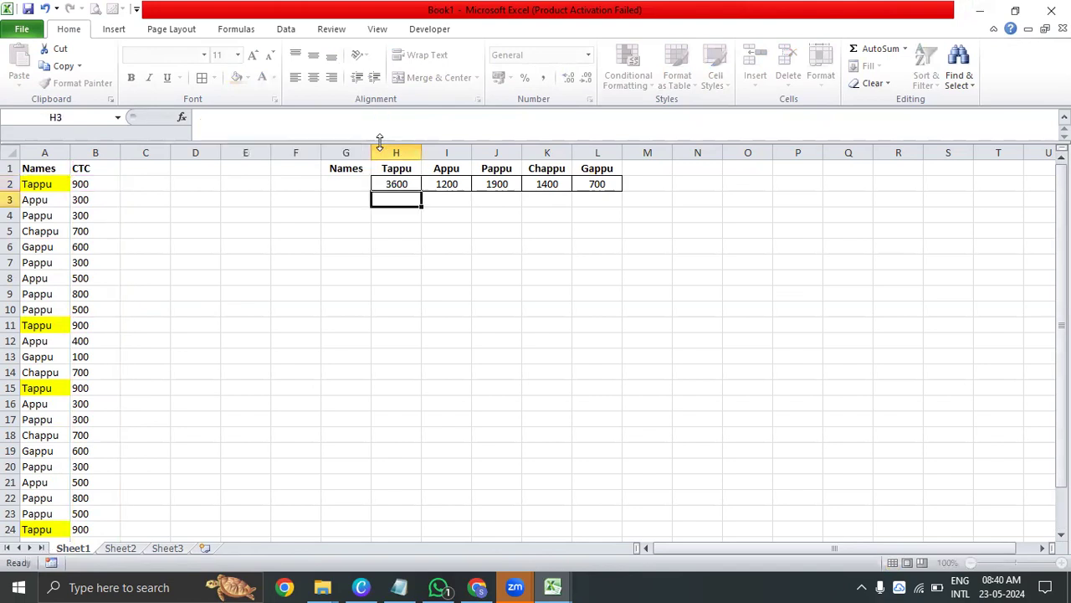
Check where the data in columns A and B ends and review the updated formula in H2
key(Up)
key(Home)
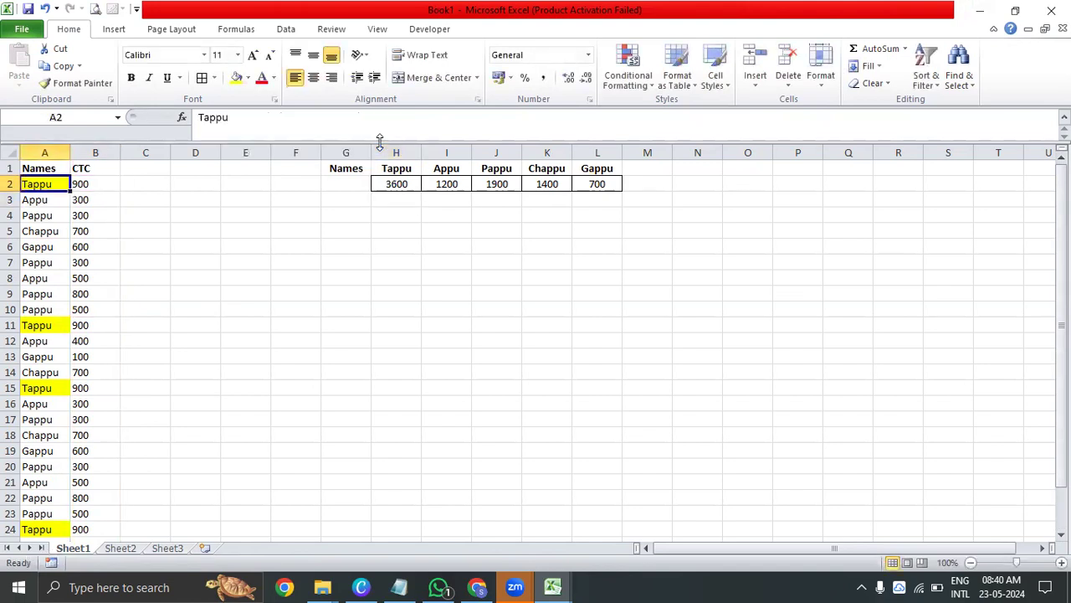
key(ctrl+shift+Down)
key(ctrl+shift+Up)
key(ctrl+Down)
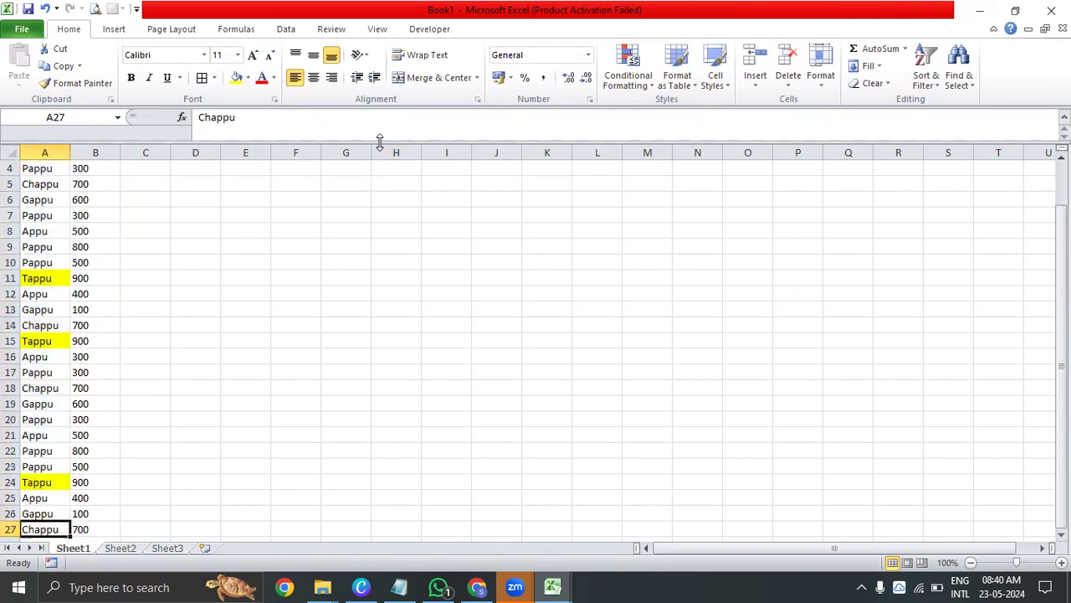
key(Right)
key(Down)
key(Up)
key(ctrl+Up)
key(Right)
key(Right)
key(Down)
key(Right)
key(Right)
key(Right)
key(Right)
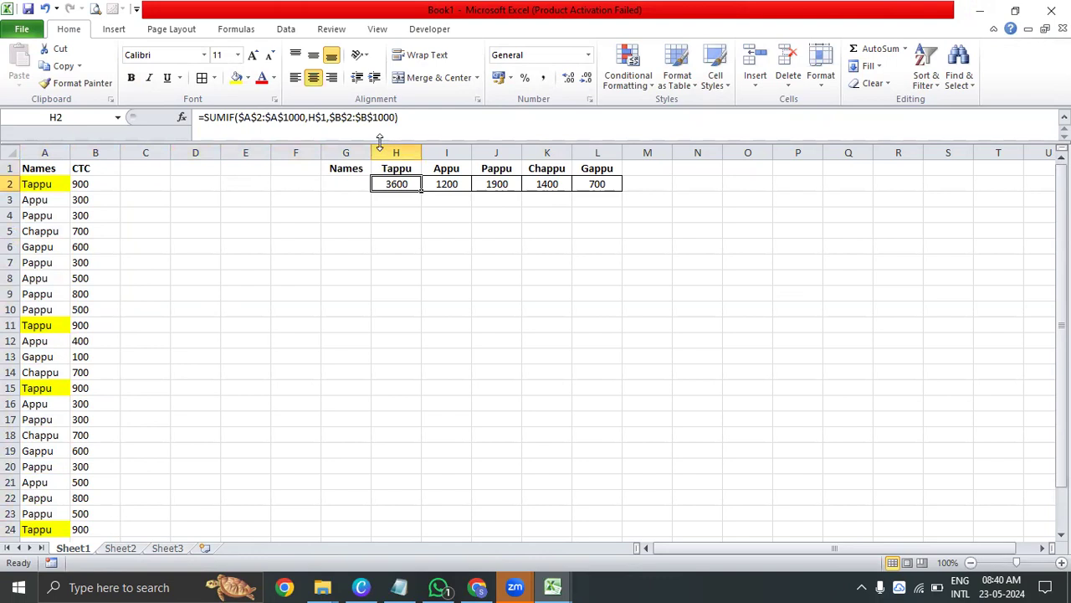
key(Home)
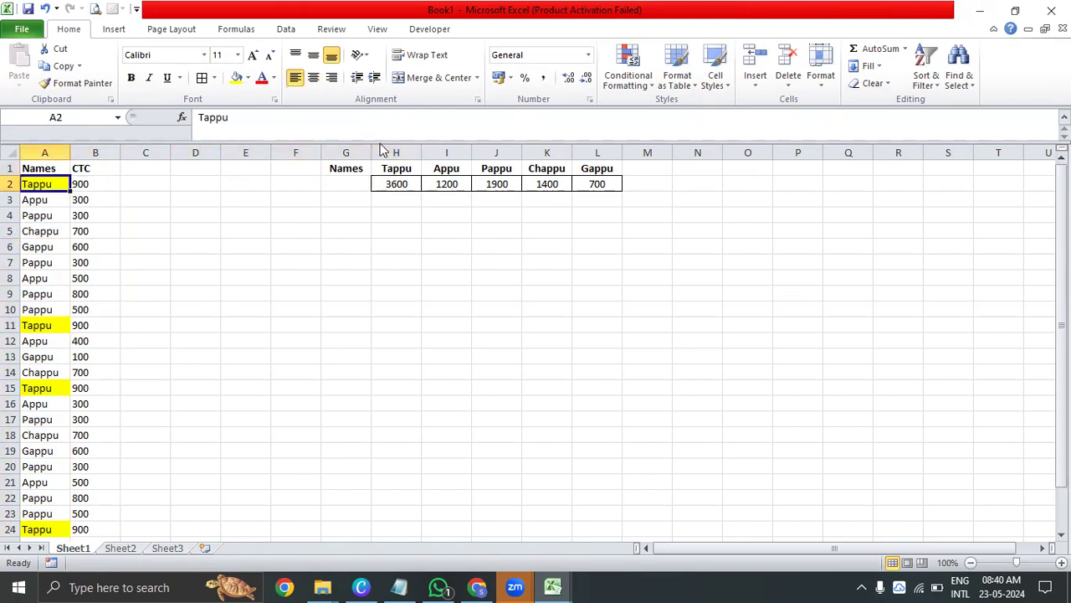
Fill the last data row, A27:B27, down through row 1000
key(F5)
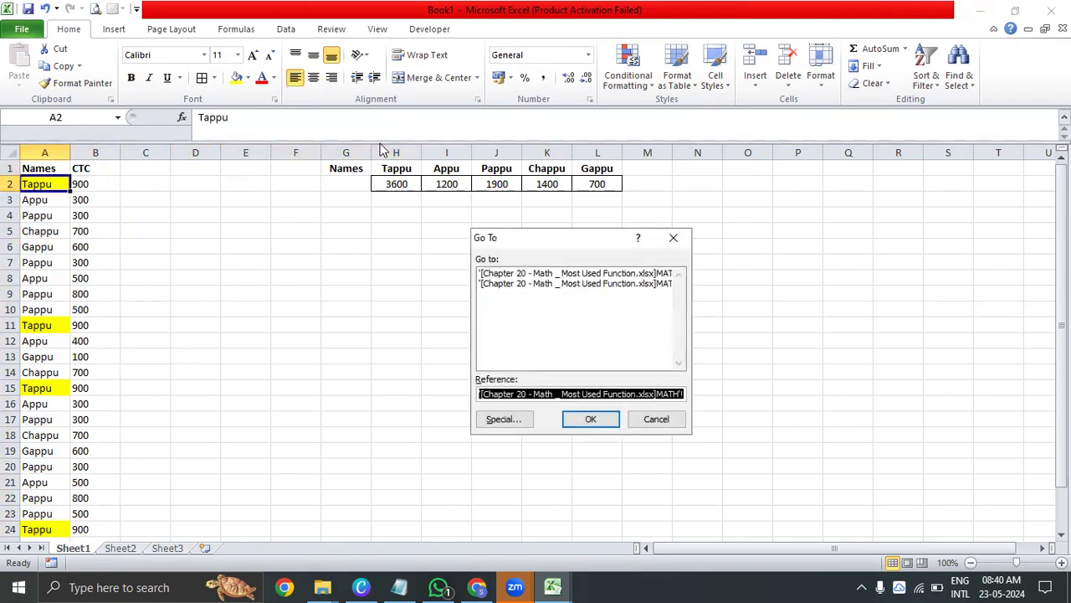
text(A)
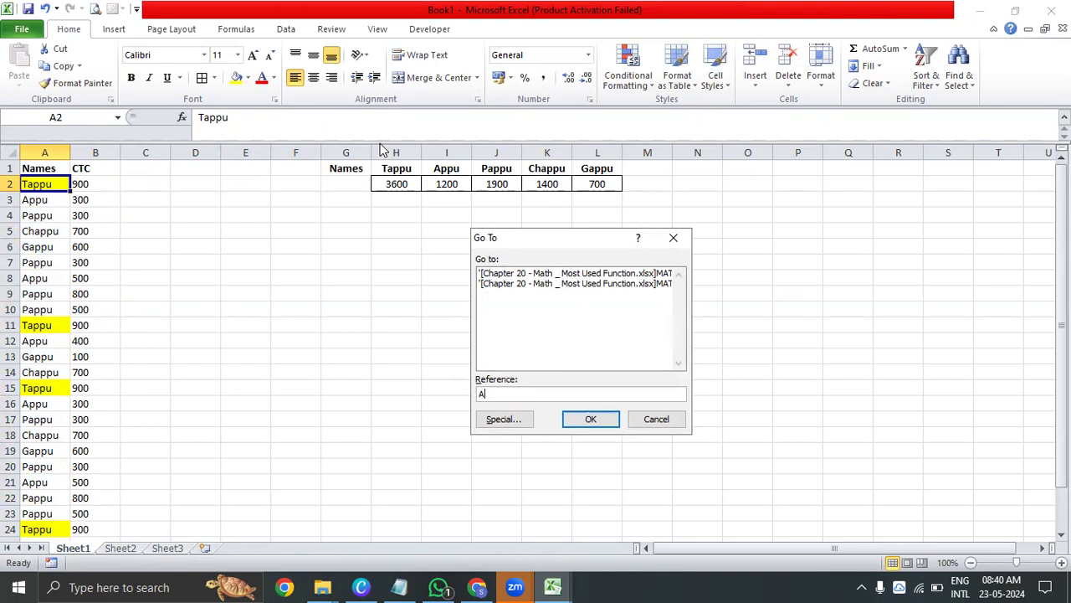
text(1000)
key(Return)
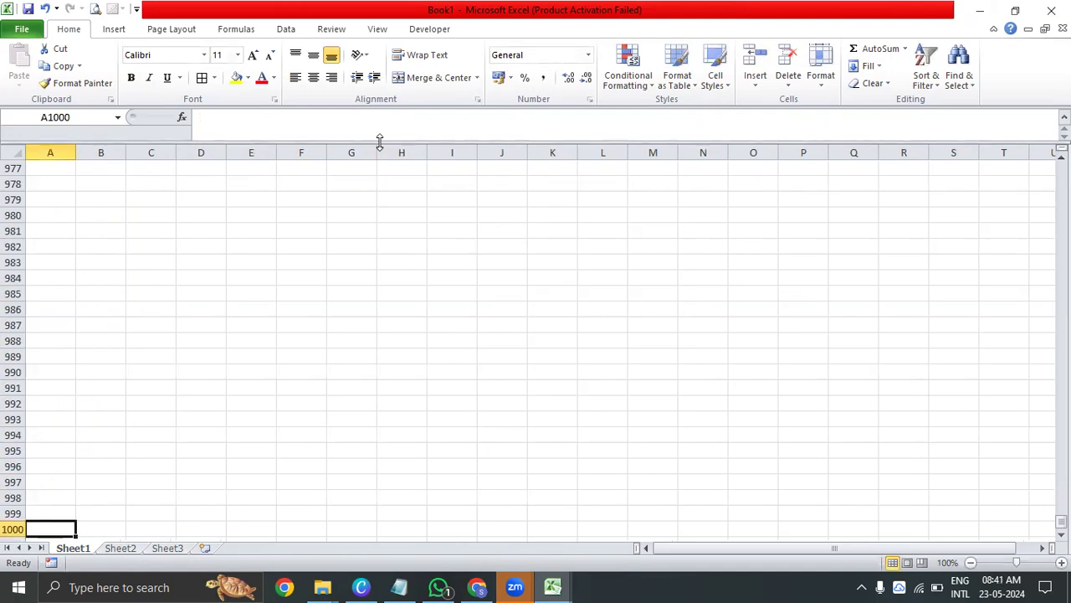
key(shift+Right)
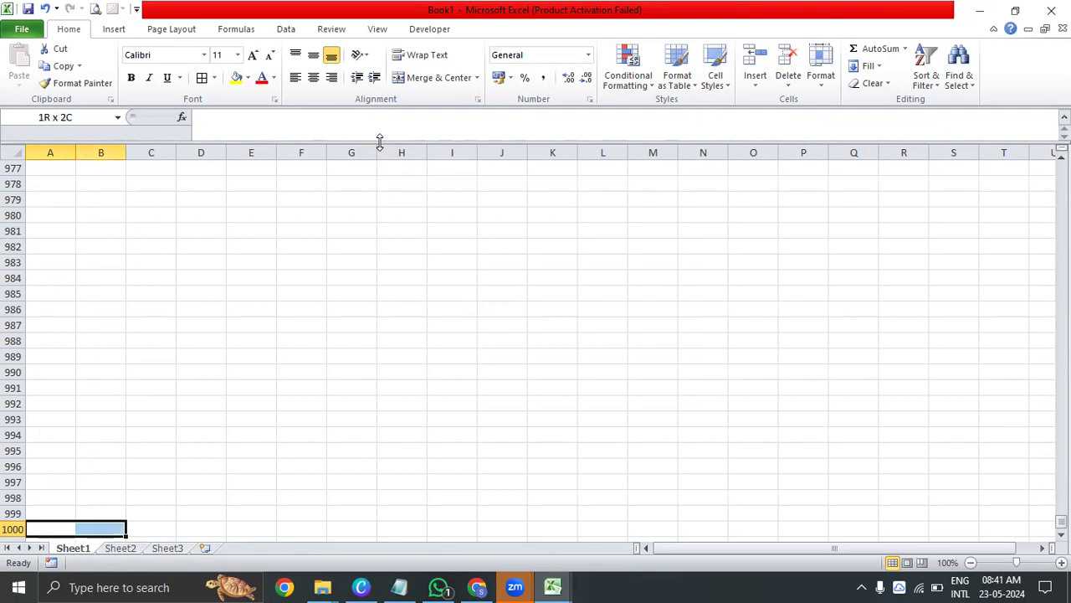
key(ctrl+shift+Up)
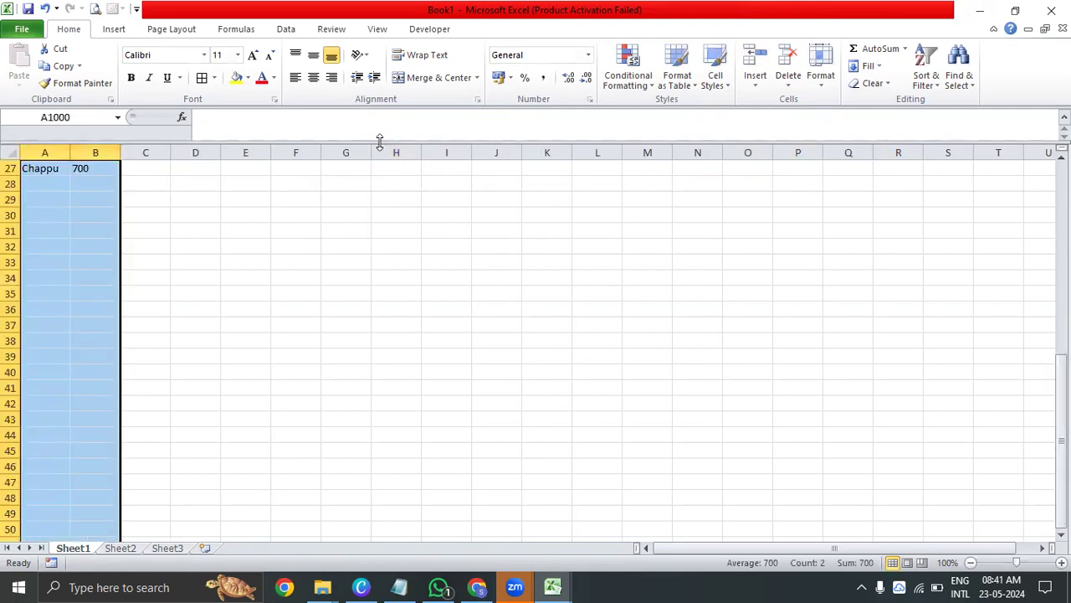
key(ctrl+d)
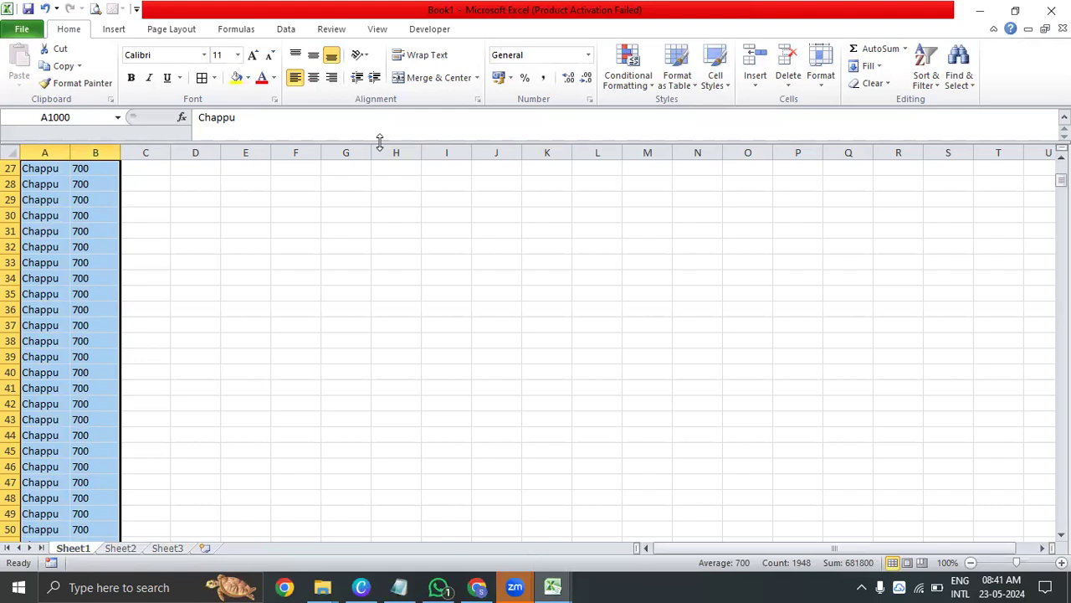
Copy the SUMIF formula from H2 across to L2 and check the copied formula in K2
key(ctrl+Home)
key(Right)
key(Right)
key(Right)
key(Right)
key(Right)
key(Right)
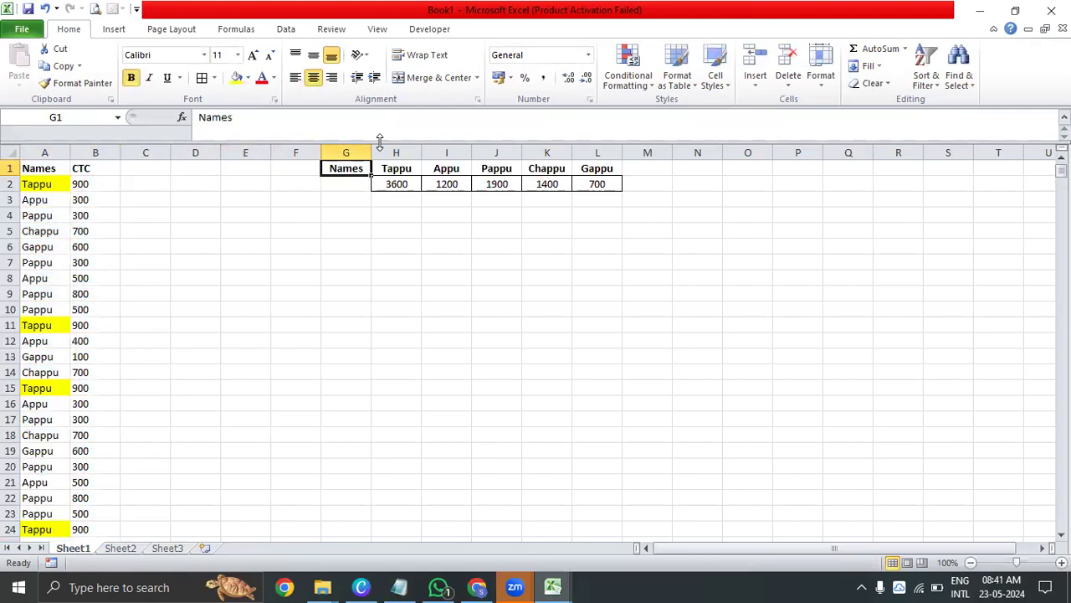
key(Down)
key(Right)
key(ctrl+c)
key(shift+Right)
key(shift+Right)
key(shift+Right)
key(shift+Right)
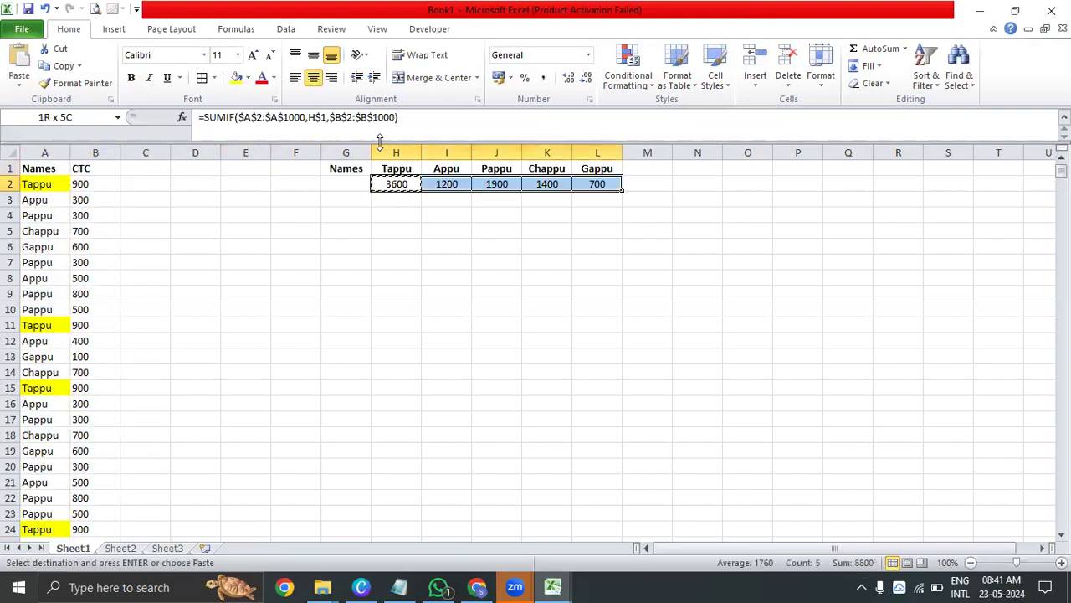
key(ctrl+v)
key(Escape)
key(Left)
key(Right)
key(Right)
key(Right)
key(Right)
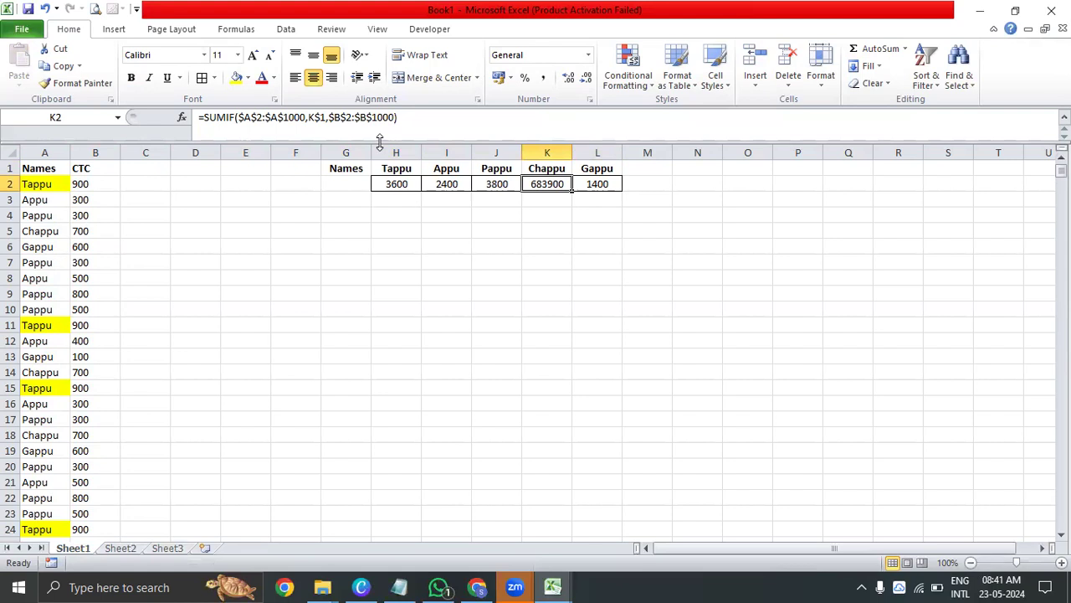
Undo the copied SUMIF formulas and the fill of columns A and B down to row 1000
key(ctrl+z)
key(ctrl+z)
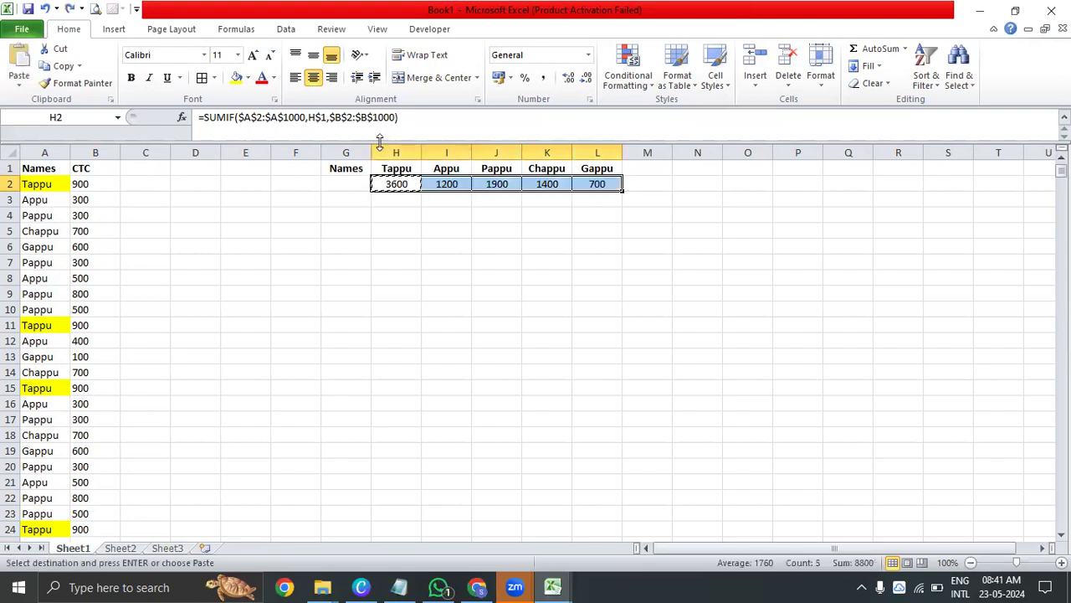
key(ctrl+z)
key(ctrl+z)
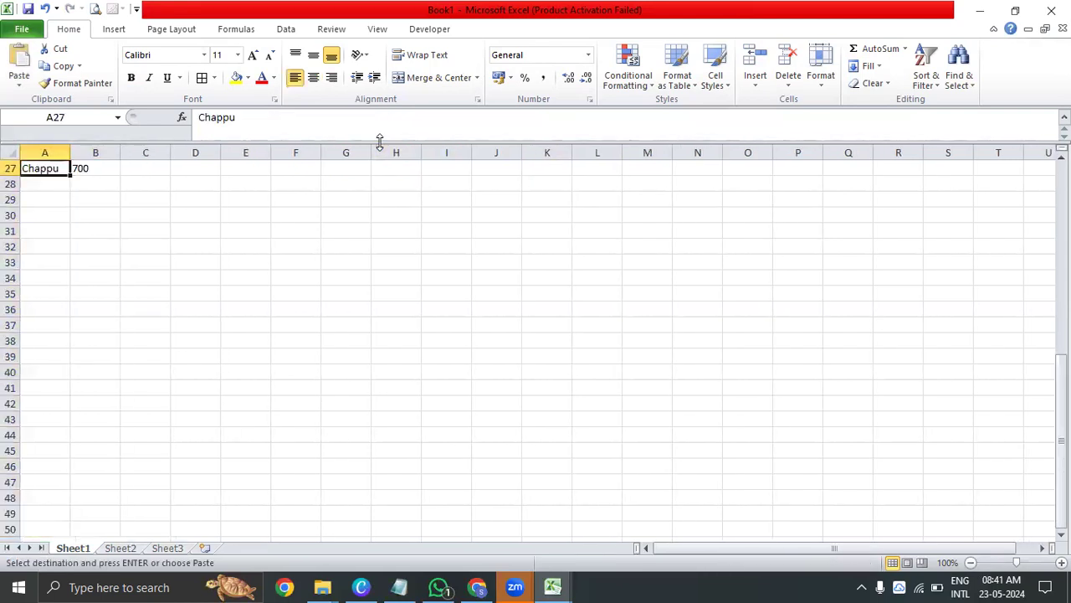
key(Escape)
Turn centre alignment off for the summary range H1:L2 and back on again
key(Right)
key(Right)
key(Right)
key(Right)
key(Right)
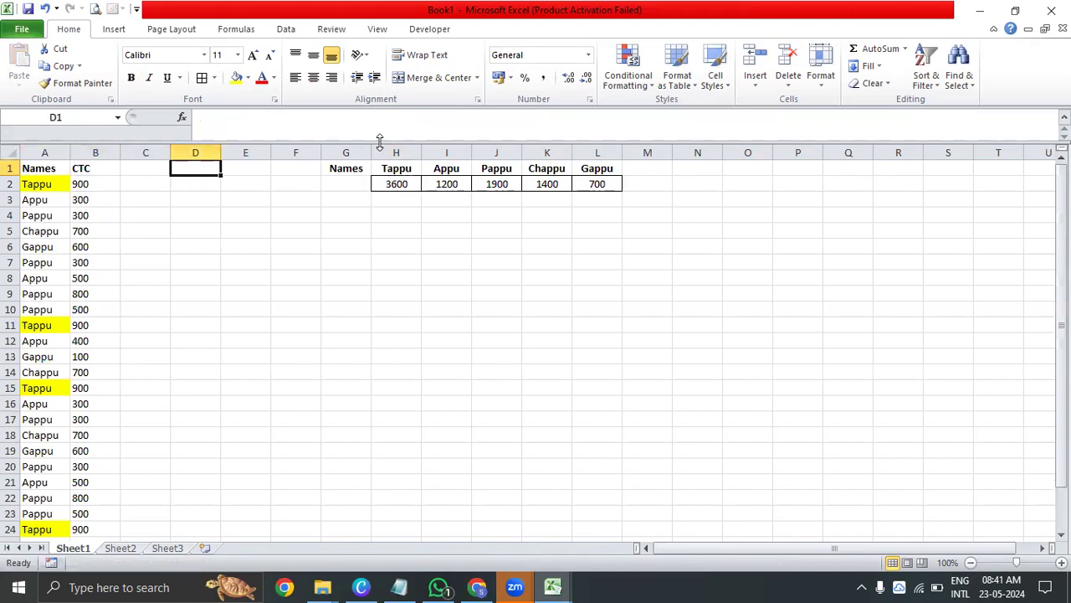
key(Right)
key(shift+Down)
key(ctrl+shift+Right)
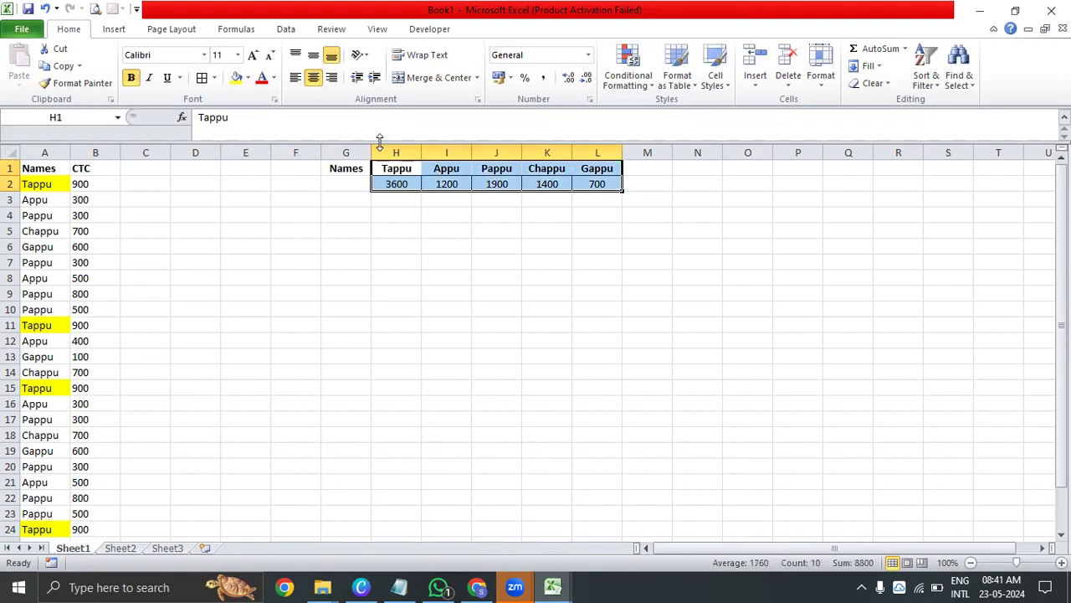
key(alt+h)
key(a)
key(c)
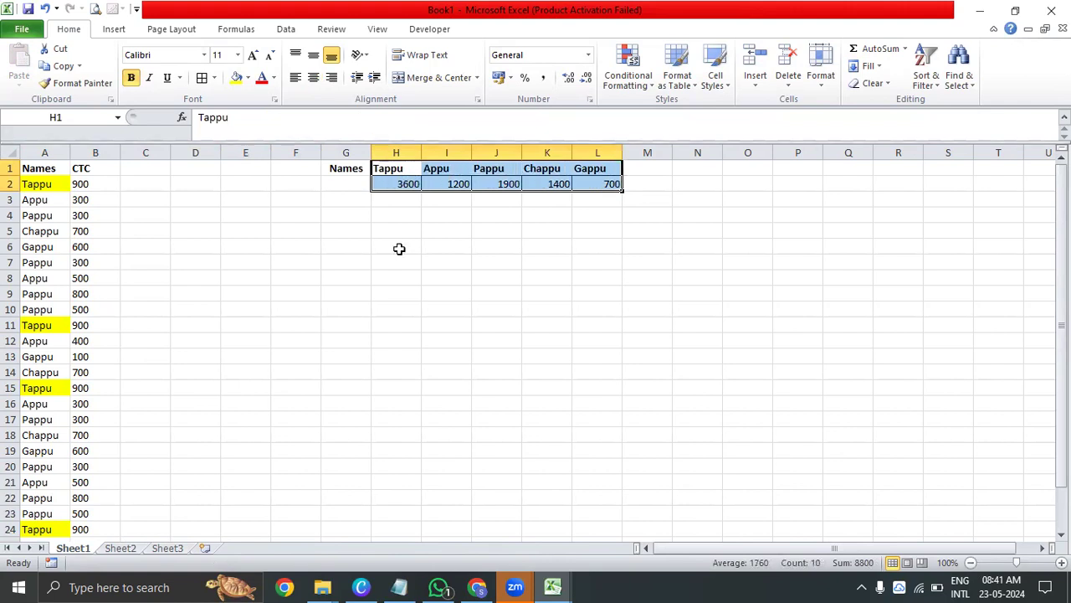
key(alt+h)
key(a)
key(c)
click(514, 586)
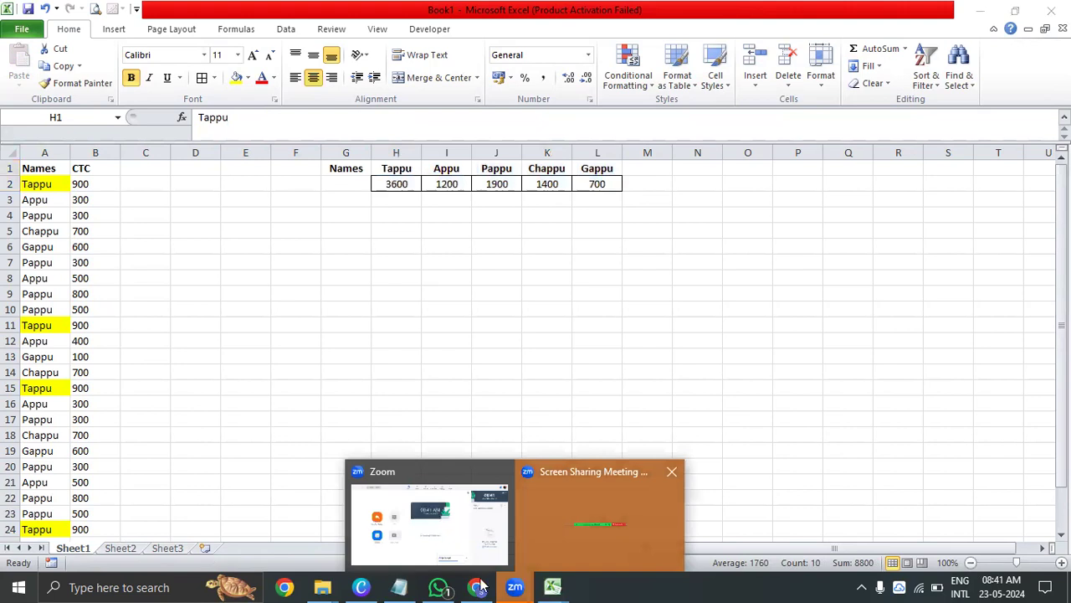
click(981, 12)
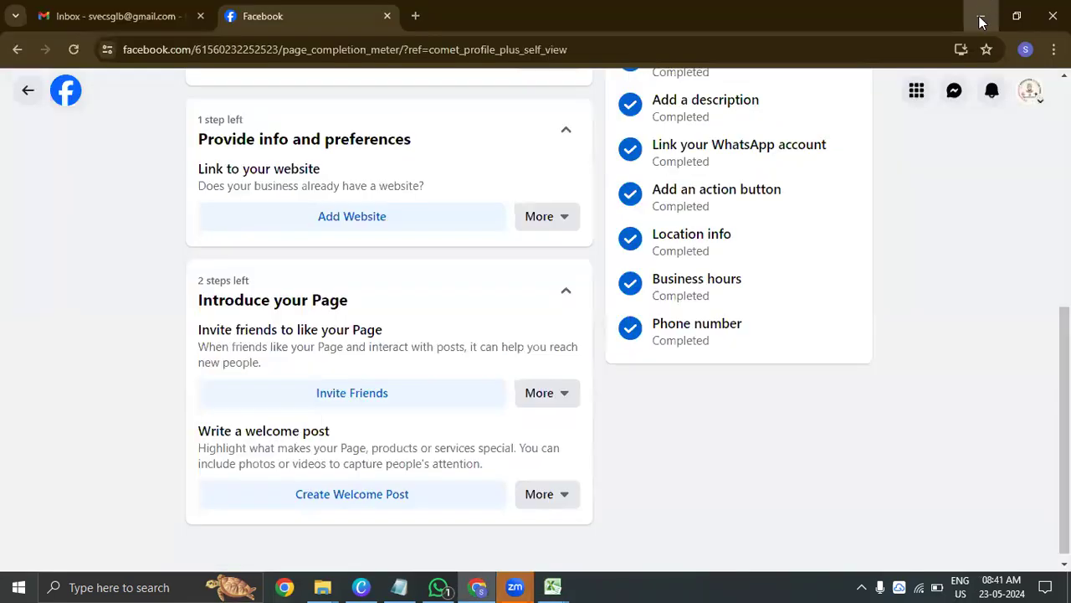
click(981, 16)
click(777, 199)
click(597, 231)
click(383, 243)
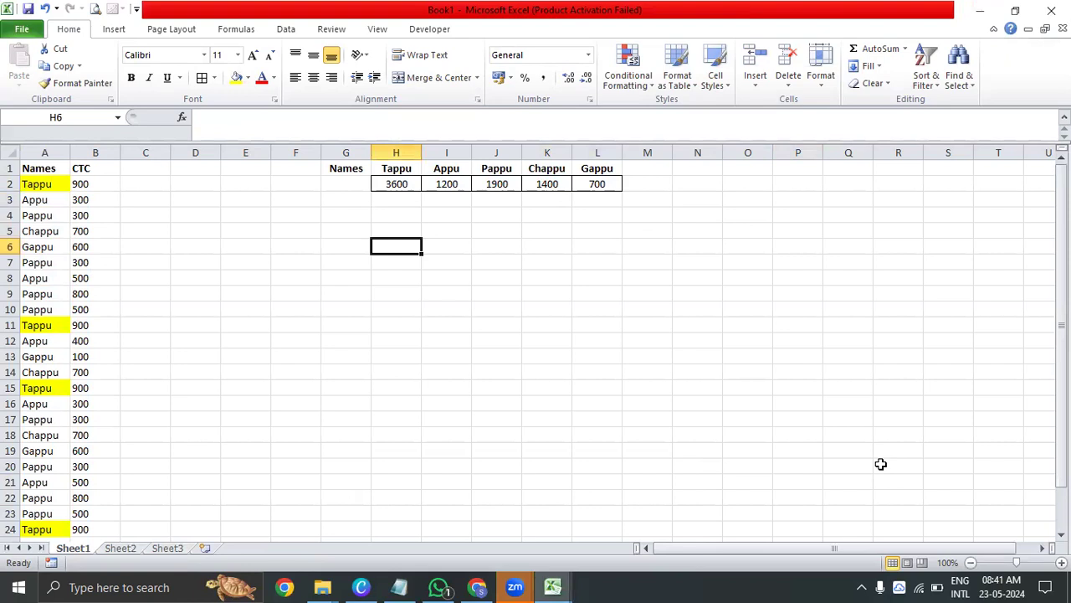
Switch to the Chapter 20 - Math _ Most Used Function workbook and follow the SUMIFS link in the function list
click(309, 356)
click(261, 308)
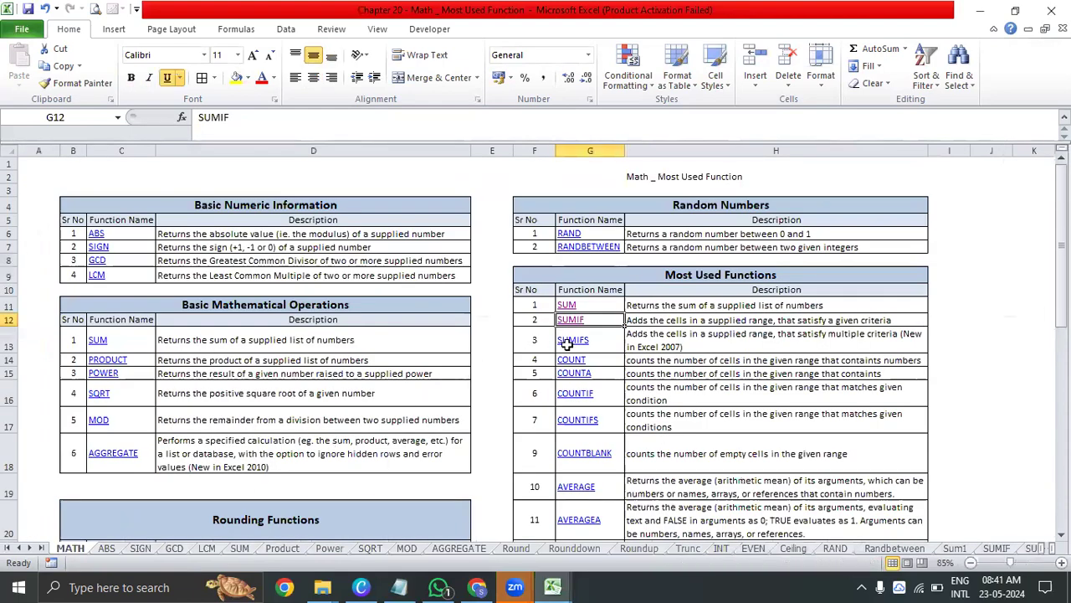
click(574, 341)
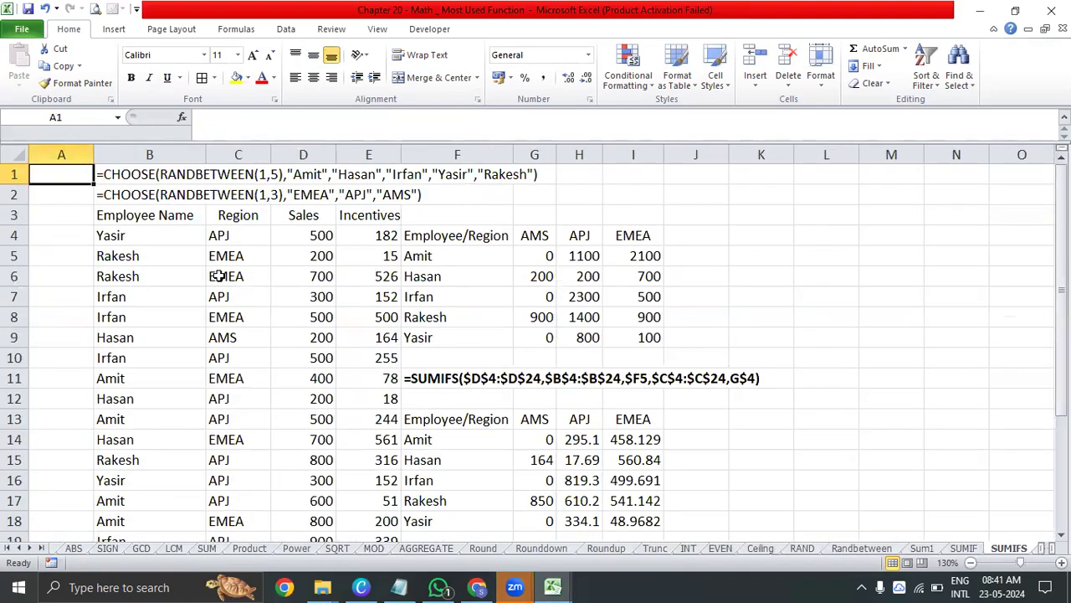
Copy the employee sales table B3:E24 from the SUMIFS sheet into a new workbook, starting at A1
click(103, 256)
key(Up)
key(Up)
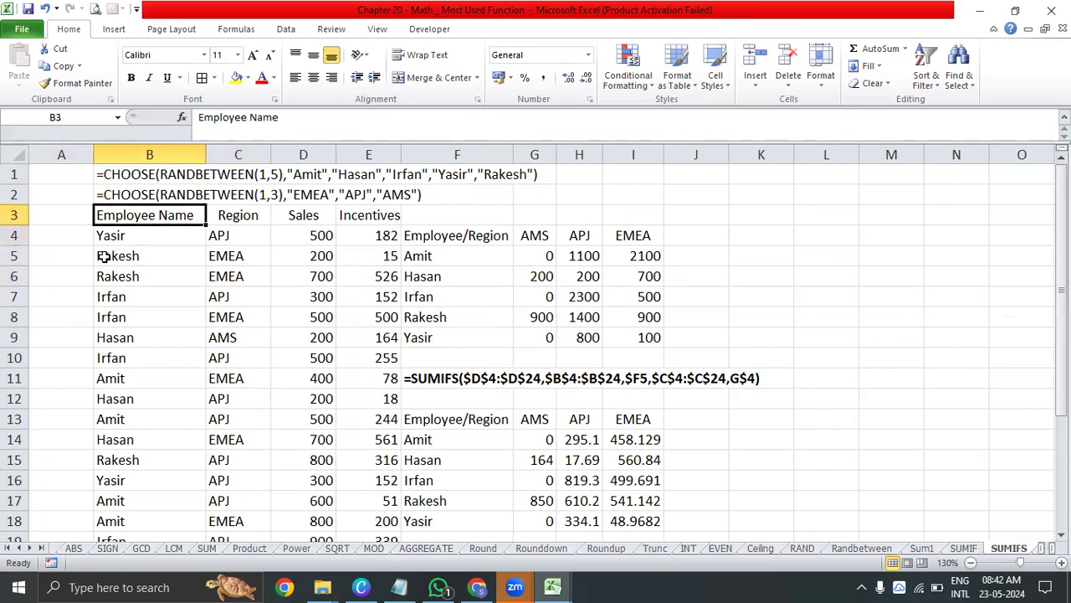
key(shift+Right)
key(shift+Right)
key(shift+Right)
key(ctrl+shift+Down)
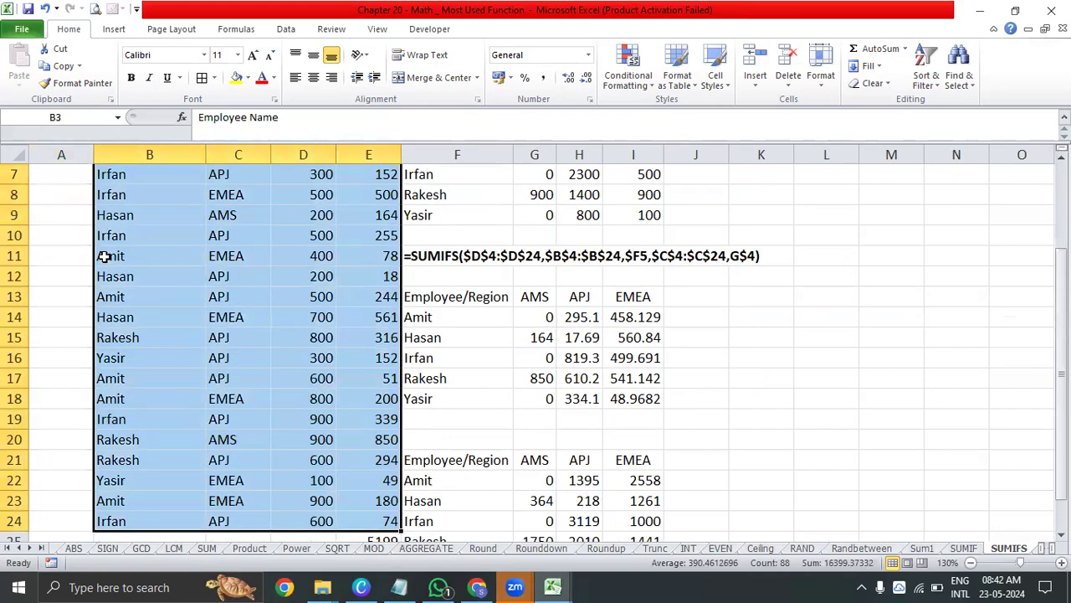
scroll(103, 257, down, 1)
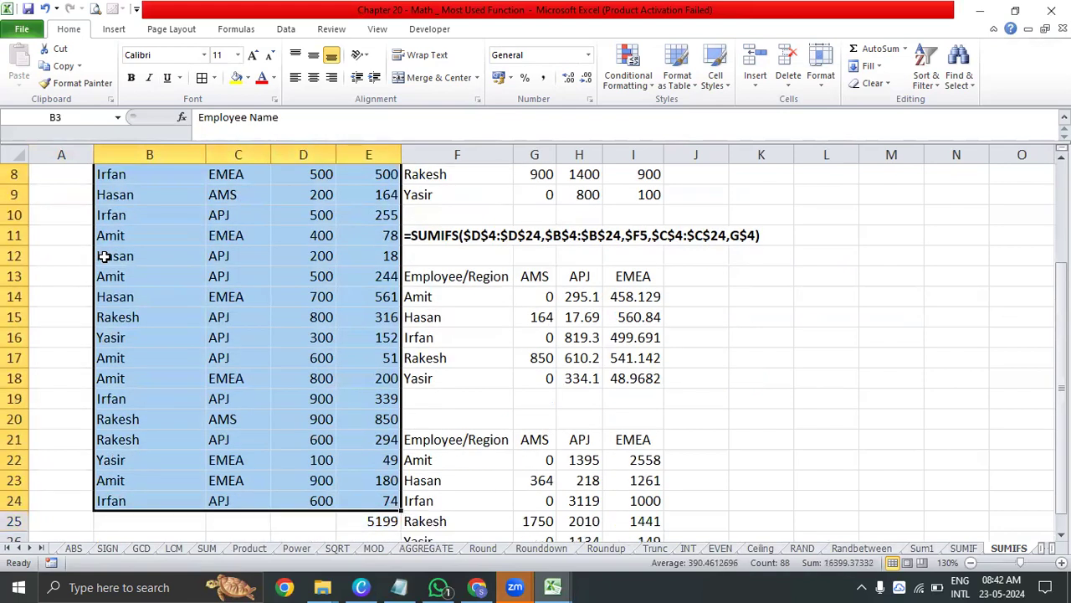
key(ctrl+c)
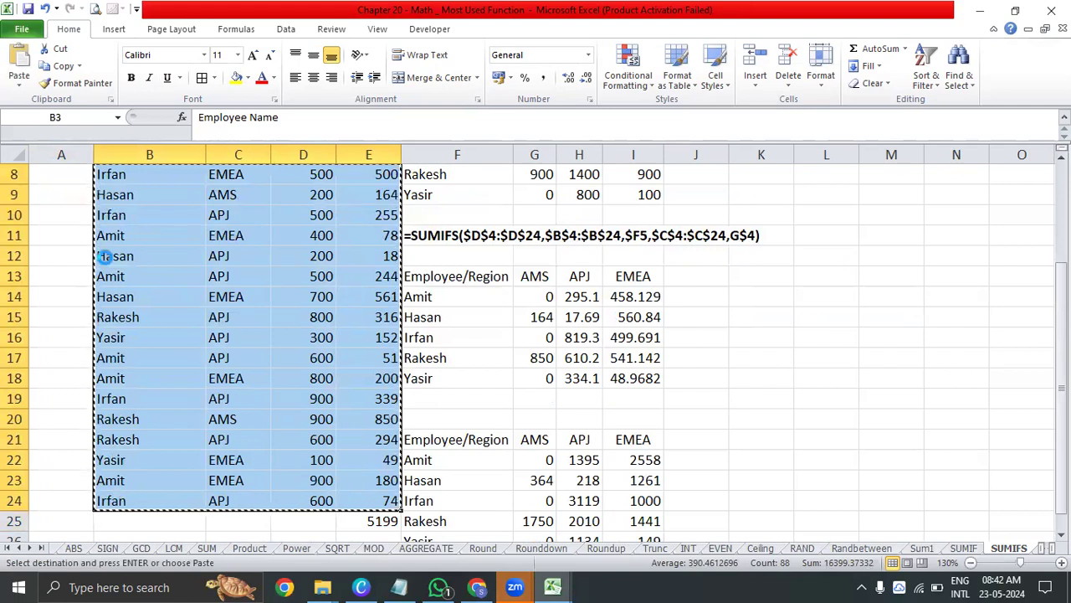
key(ctrl+n)
key(ctrl+v)
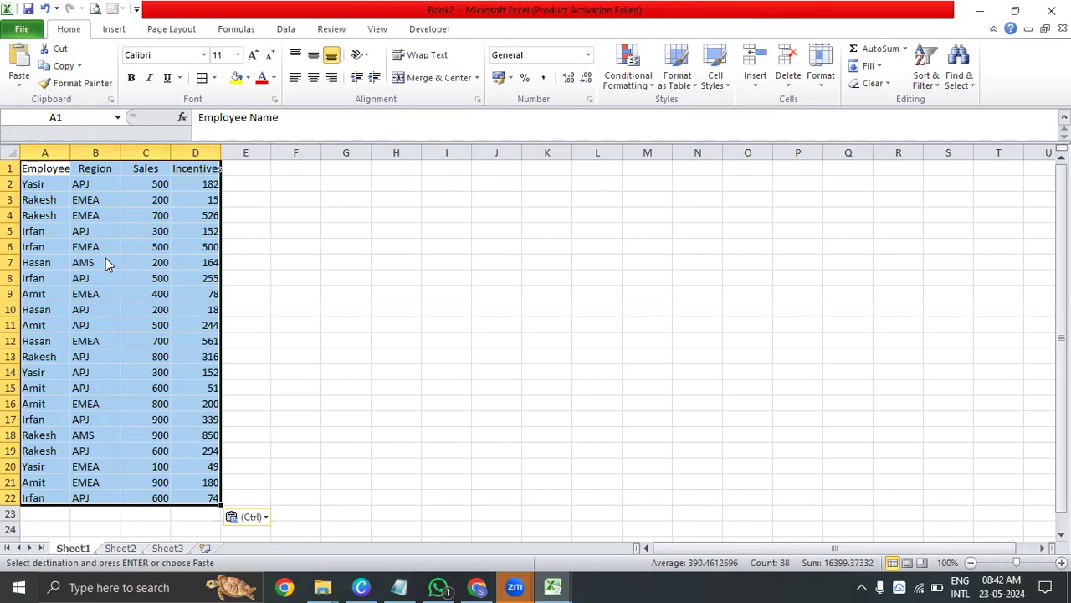
Centre the pasted table A1:D22 and autofit the widths of its columns
key(alt+h)
key(a)
key(c)
key(alt+h)
key(o)
key(i)
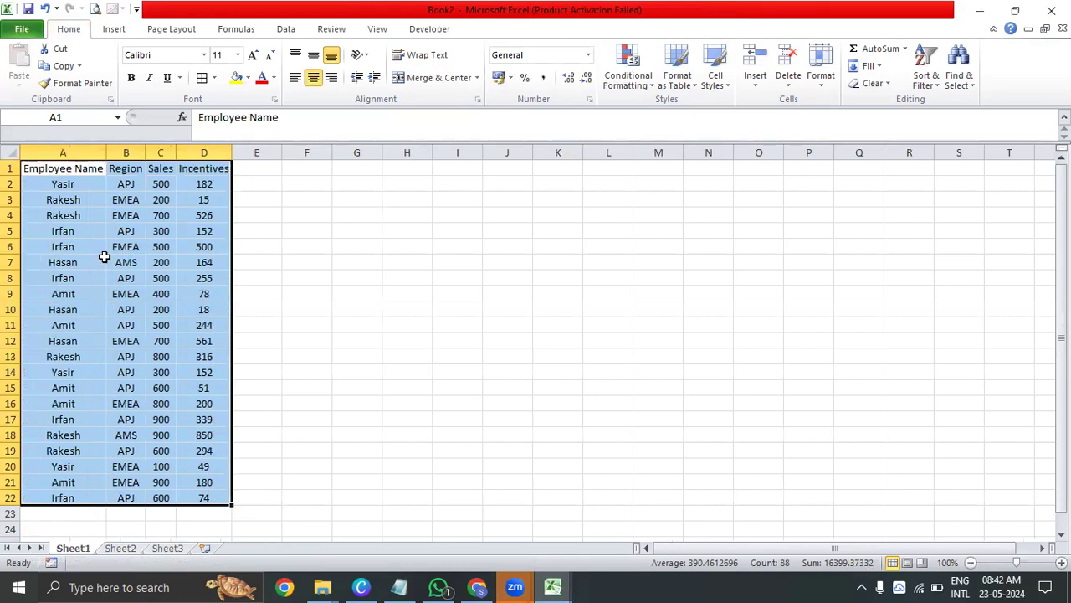
key(Right)
key(Right)
key(Right)
key(Right)
key(Right)
key(Right)
key(Right)
key(Right)
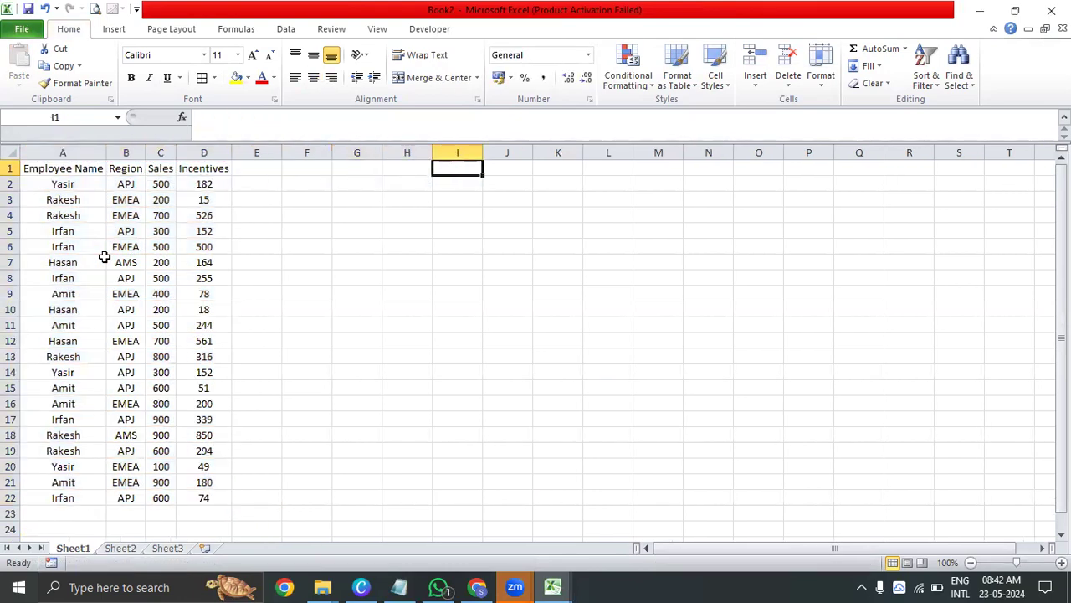
key(Left)
key(Left)
key(Left)
key(Left)
key(Left)
key(Left)
key(Left)
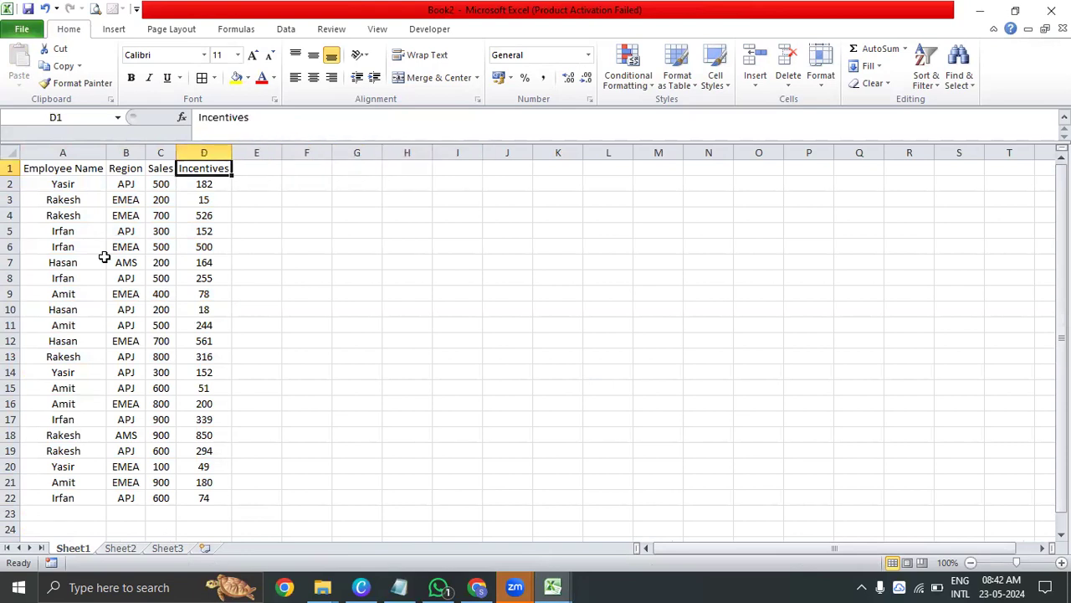
key(Down)
key(Up)
Copy the Employee Name column, A1:A22, to column I starting at I1
key(Left)
key(ctrl+shift+Down)
key(shift+Up)
key(ctrl+shift+Up)
key(ctrl+shift+Down)
key(ctrl+c)
key(Escape)
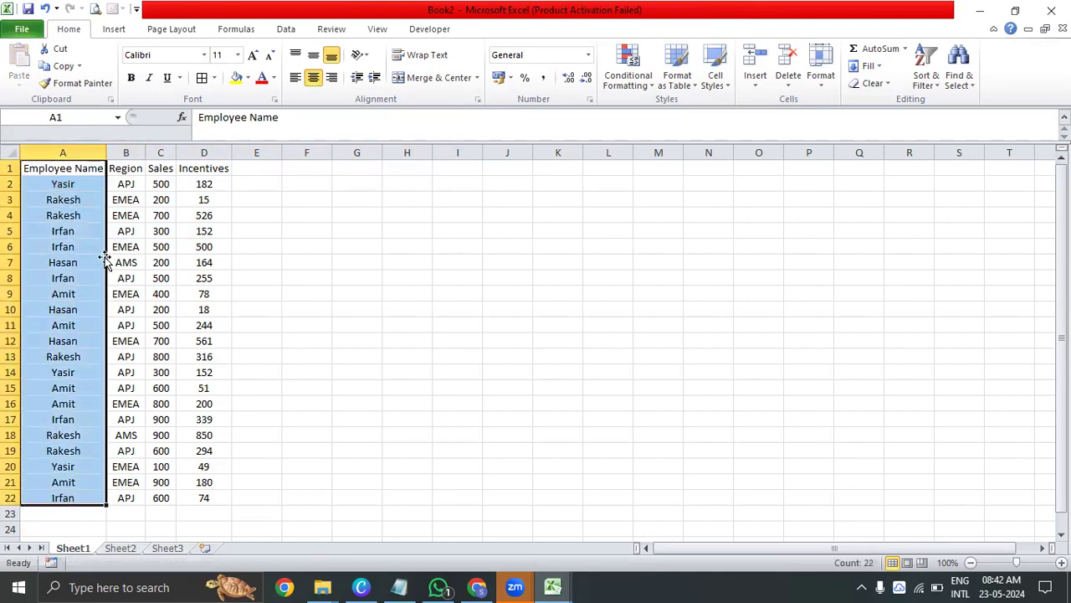
key(ctrl+c)
key(Right)
key(Right)
key(Right)
key(Right)
key(Right)
key(Right)
key(Right)
key(Right)
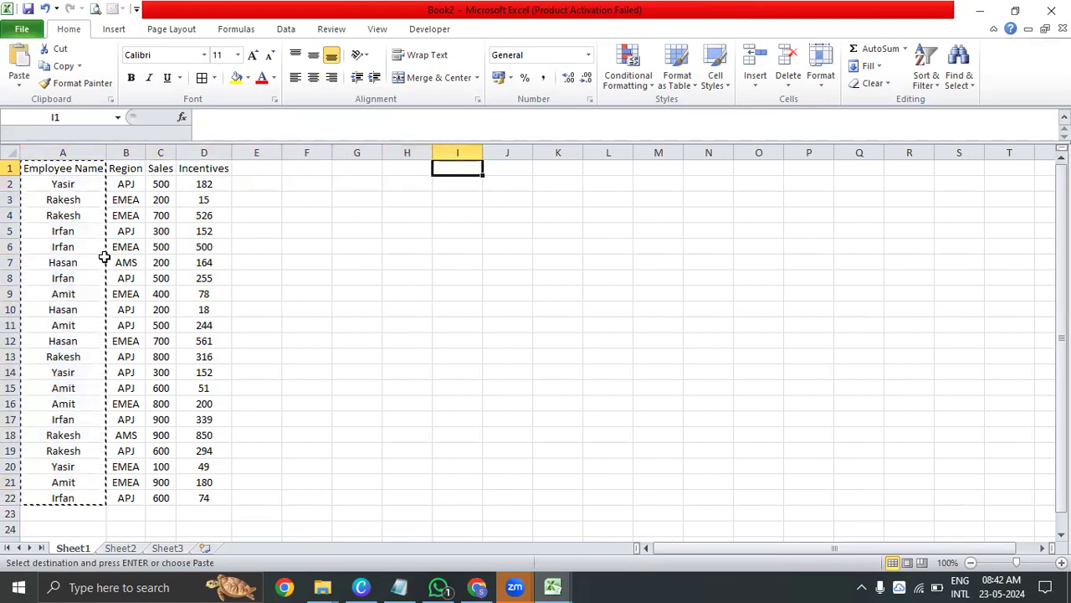
key(ctrl+v)
key(Escape)
Autofit the width of column I to the copied employee names
key(alt+h)
key(o)
key(i)
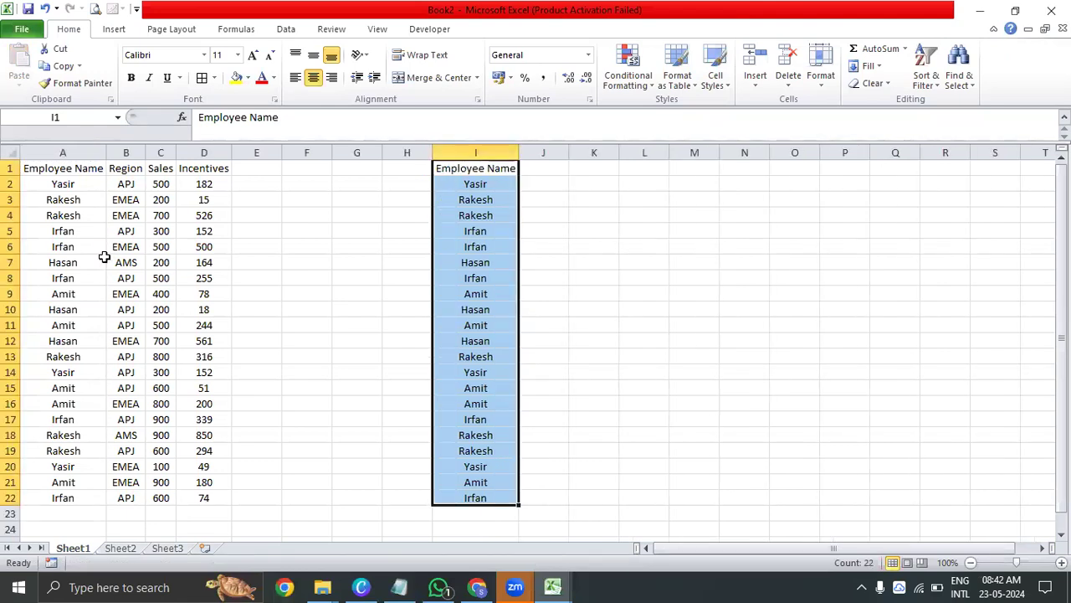
Remove duplicate entries from the copied Employee Name list in I1:I22
key(alt)
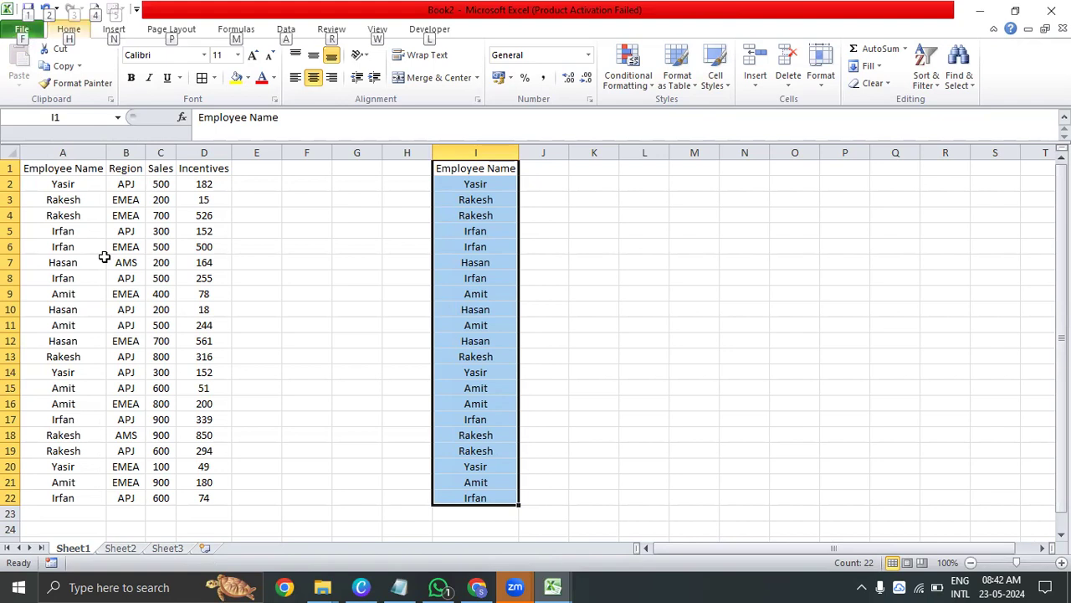
key(Escape)
key(alt+a)
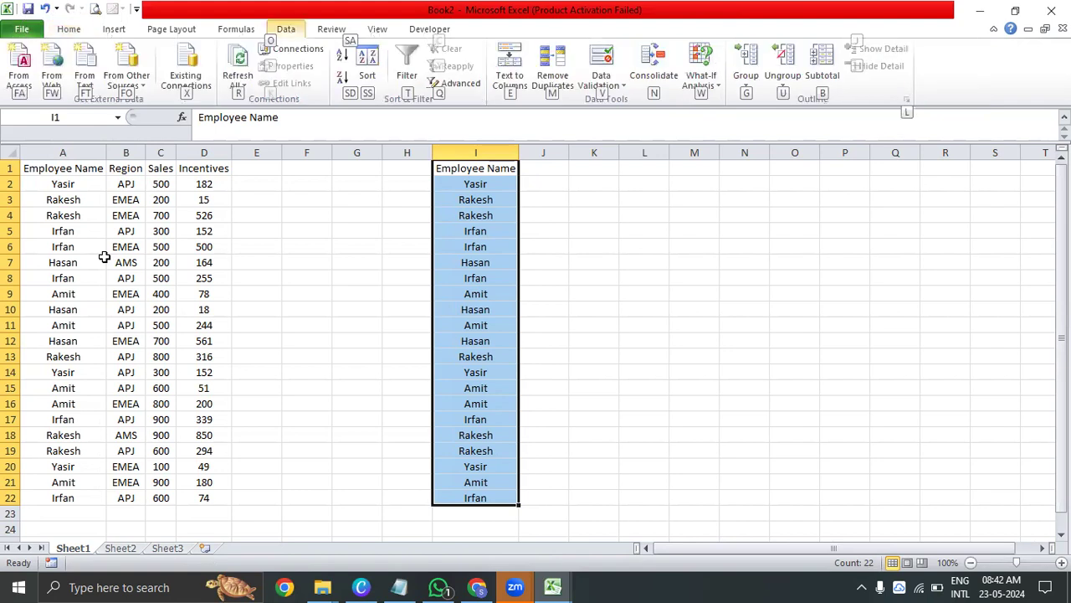
key(m)
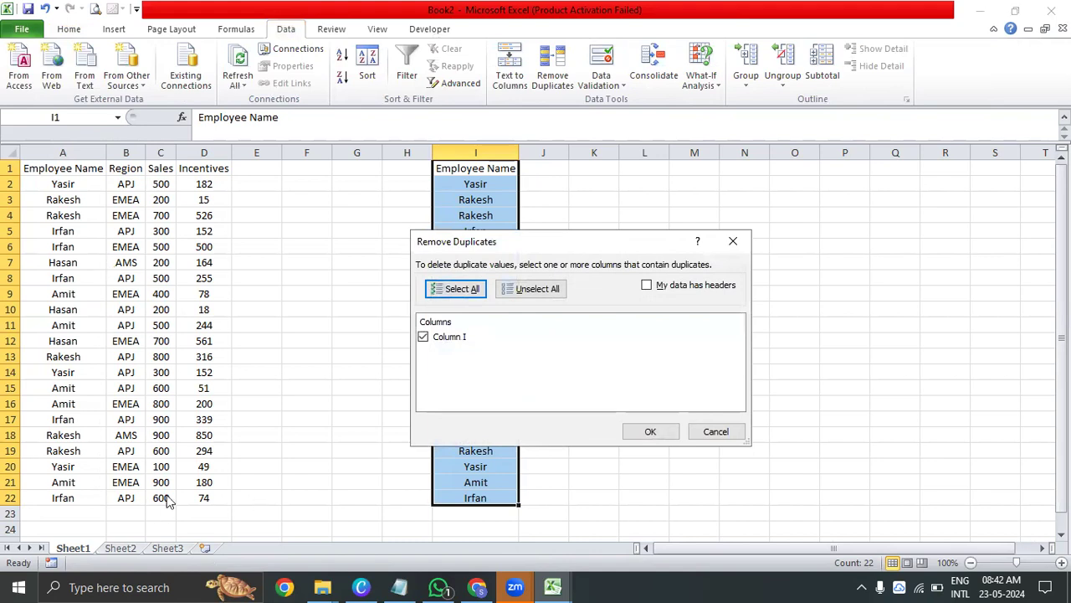
click(667, 435)
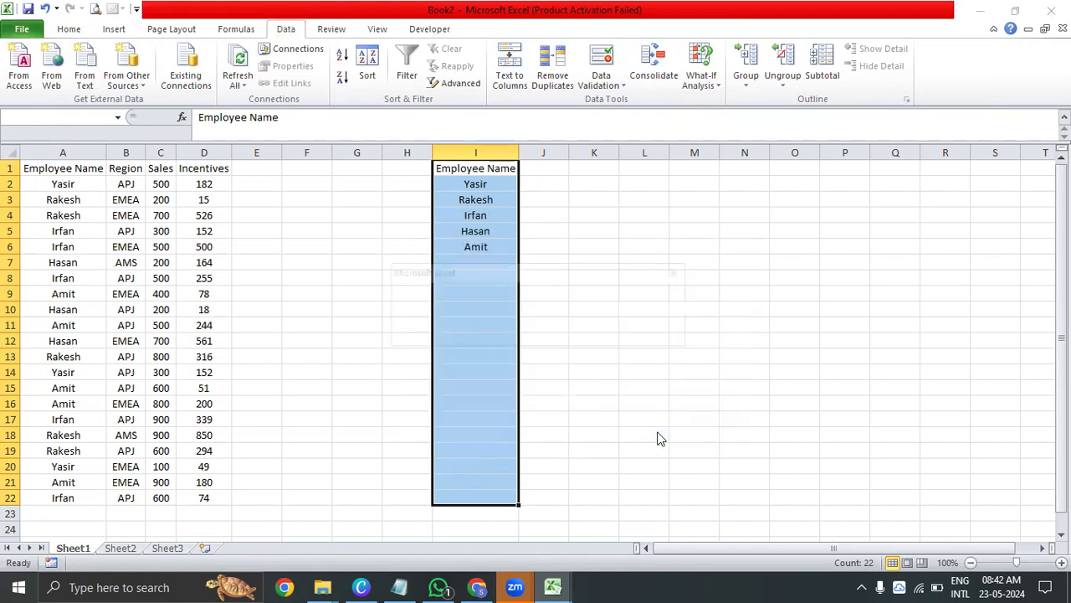
key(Return)
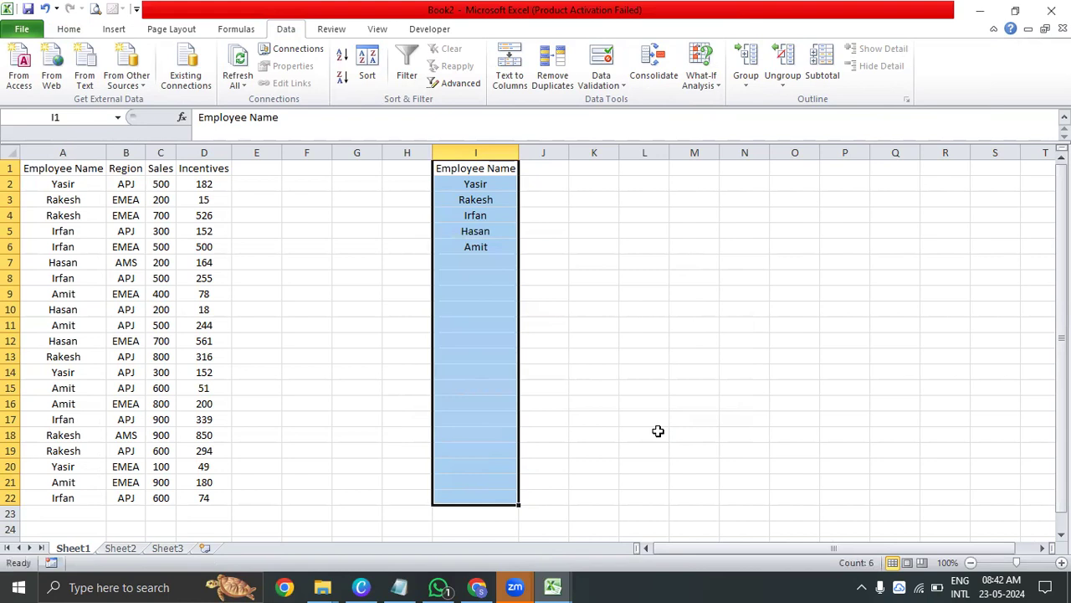
Copy the Region column, B1:B22, to column H starting at H1
key(Down)
key(ctrl+shift+Down)
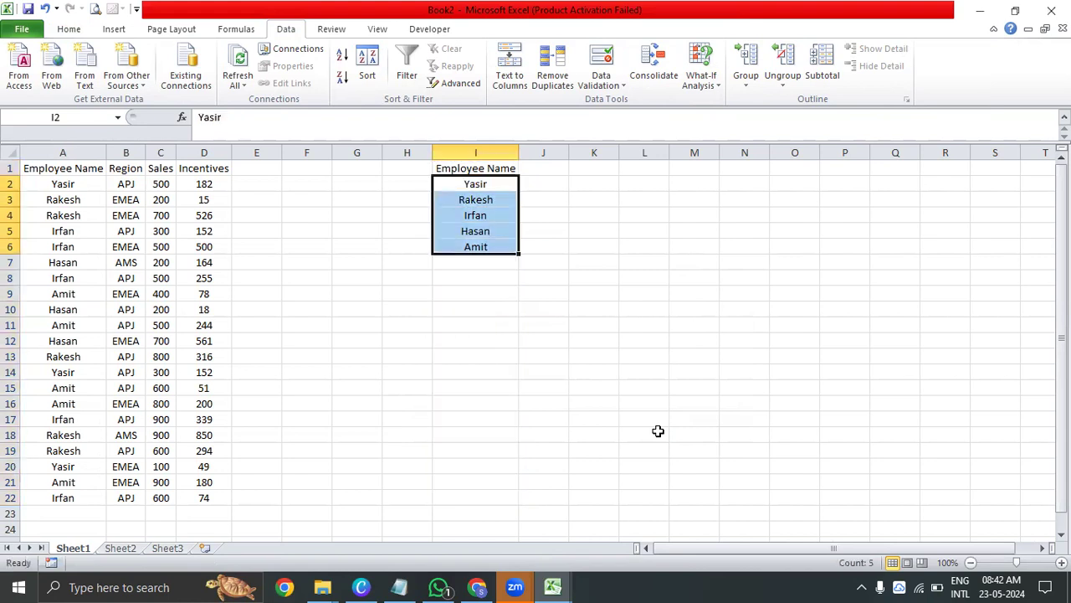
key(Up)
key(Right)
key(Left)
key(Left)
key(Left)
key(Left)
key(Left)
key(Left)
key(Left)
key(Left)
key(ctrl+shift+Down)
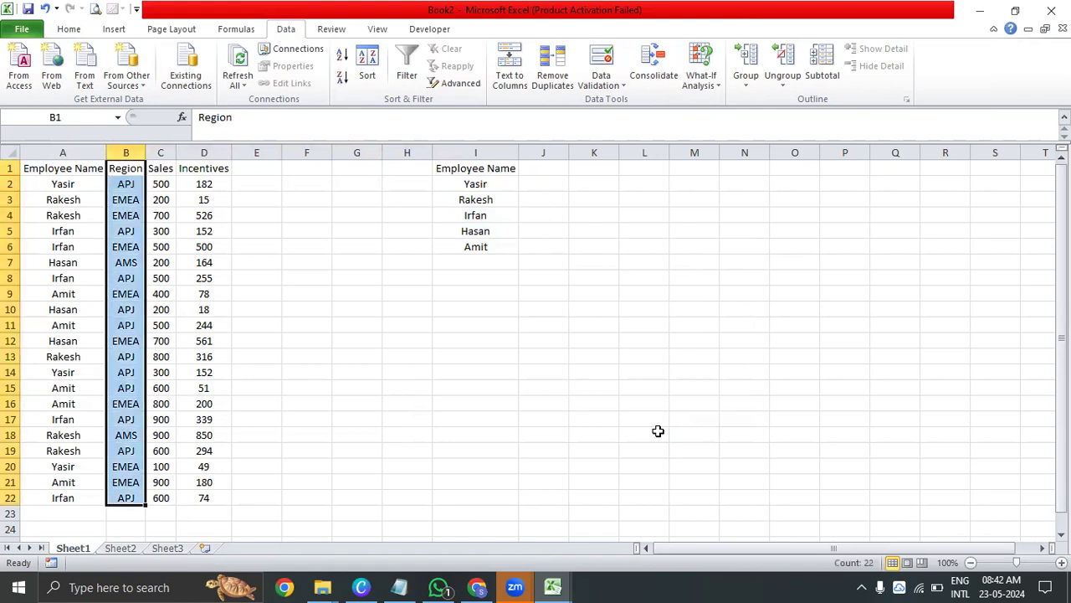
key(ctrl+c)
key(Right)
key(Right)
key(Right)
key(Right)
key(Right)
key(Right)
key(Right)
key(Right)
key(Right)
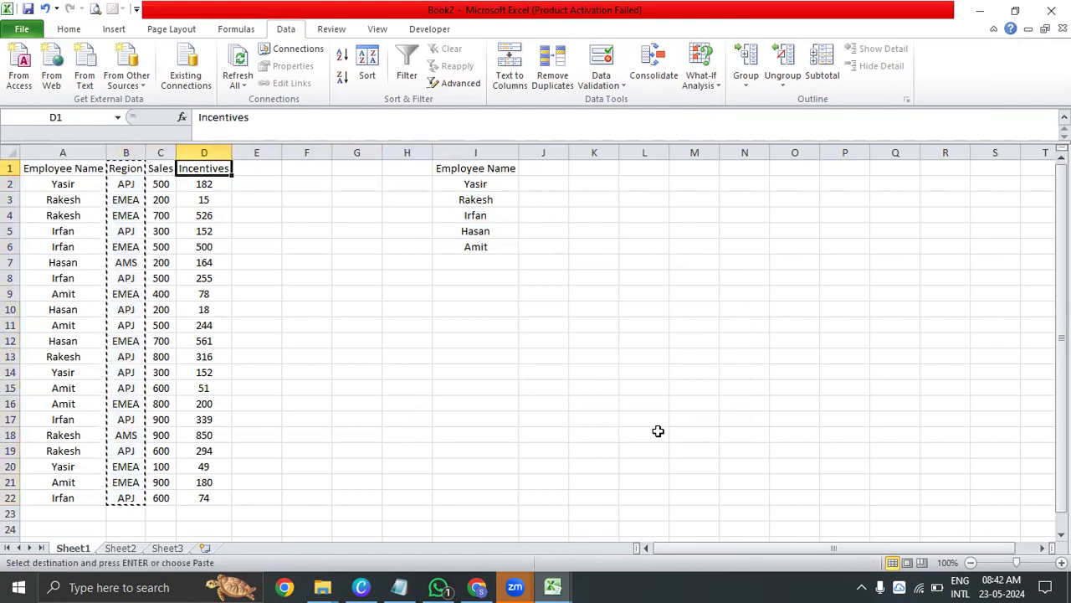
key(Left)
key(Left)
key(Left)
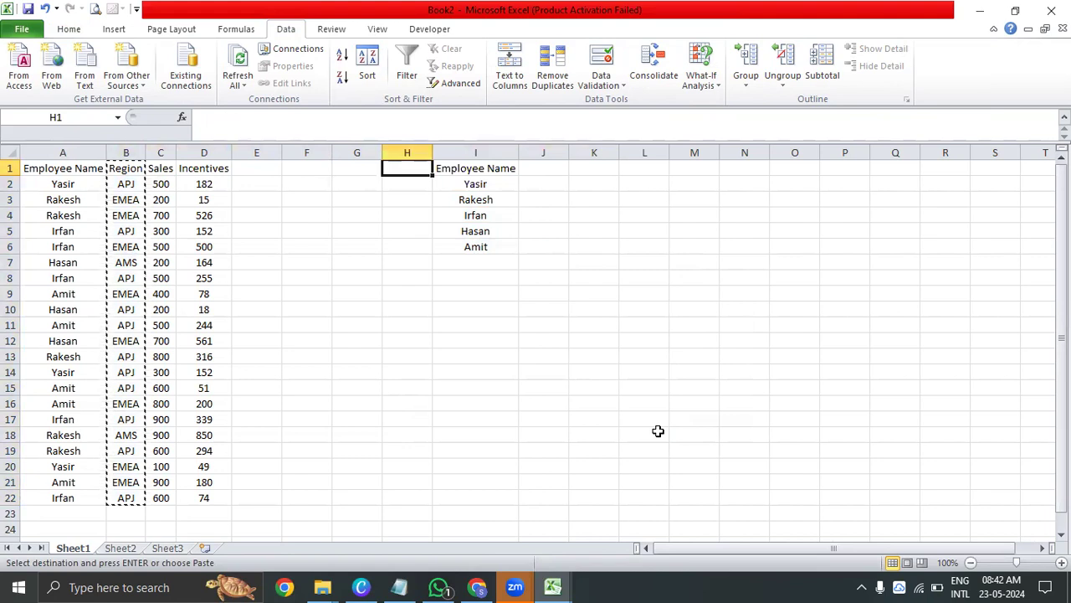
key(ctrl+v)
key(Escape)
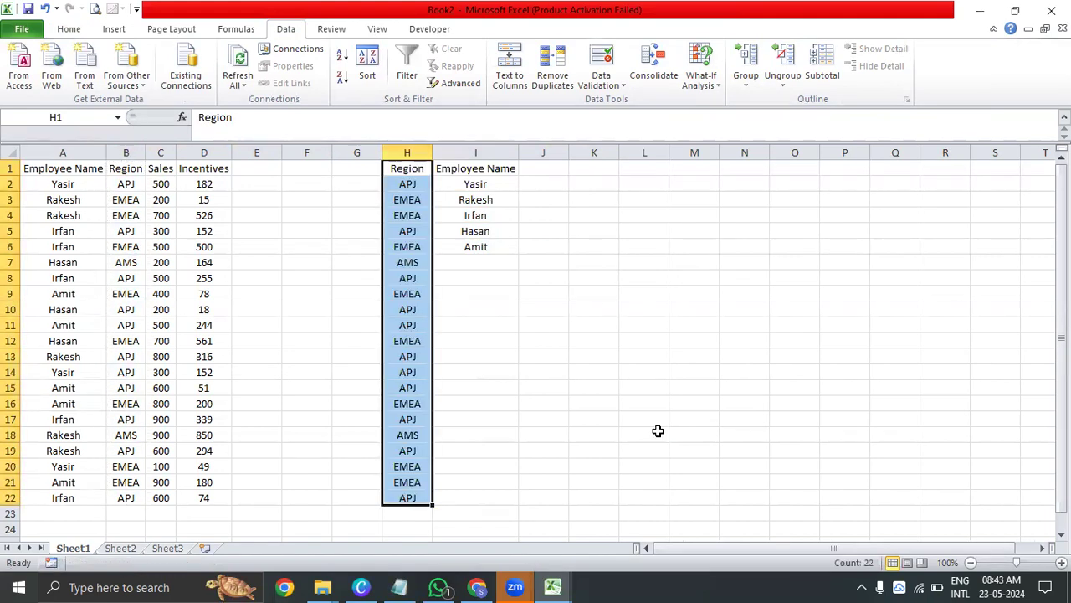
Remove duplicate entries from the copied Region list in H1:H22, limited to the current selection
key(alt+a)
key(m)
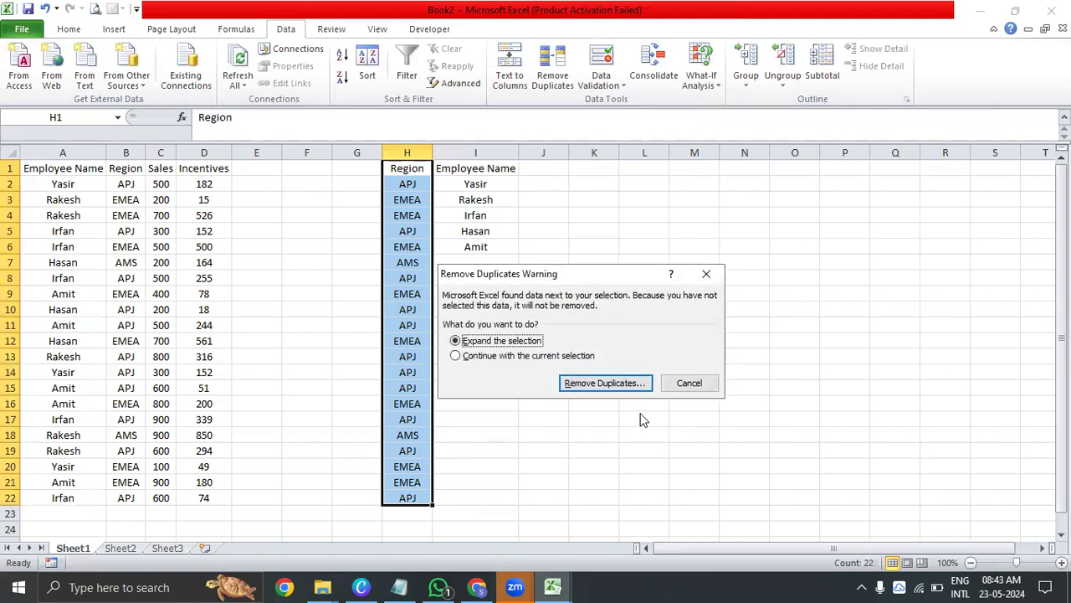
click(505, 358)
click(598, 387)
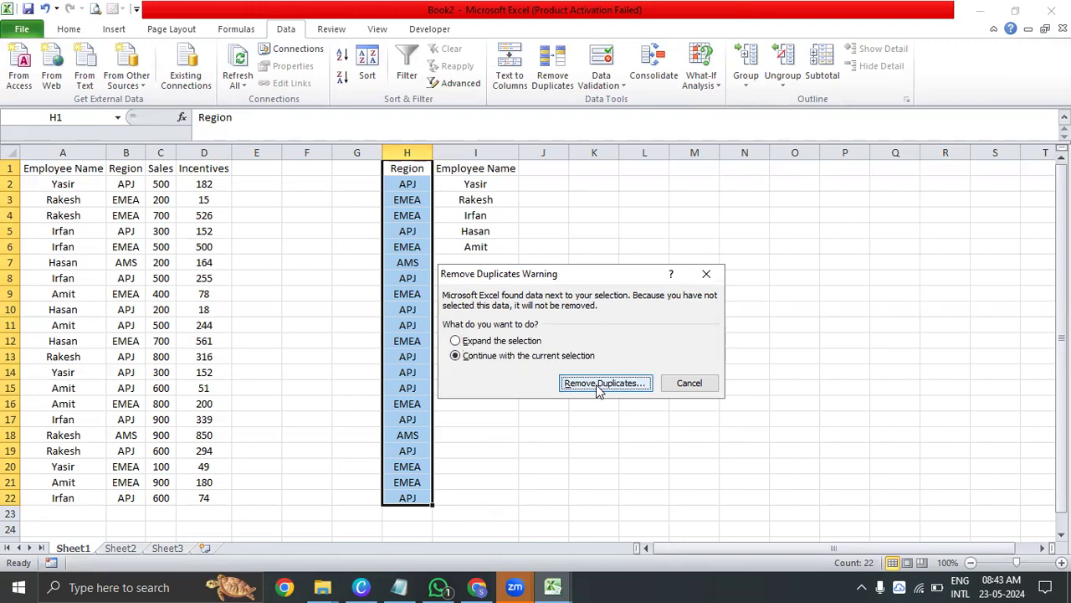
click(650, 431)
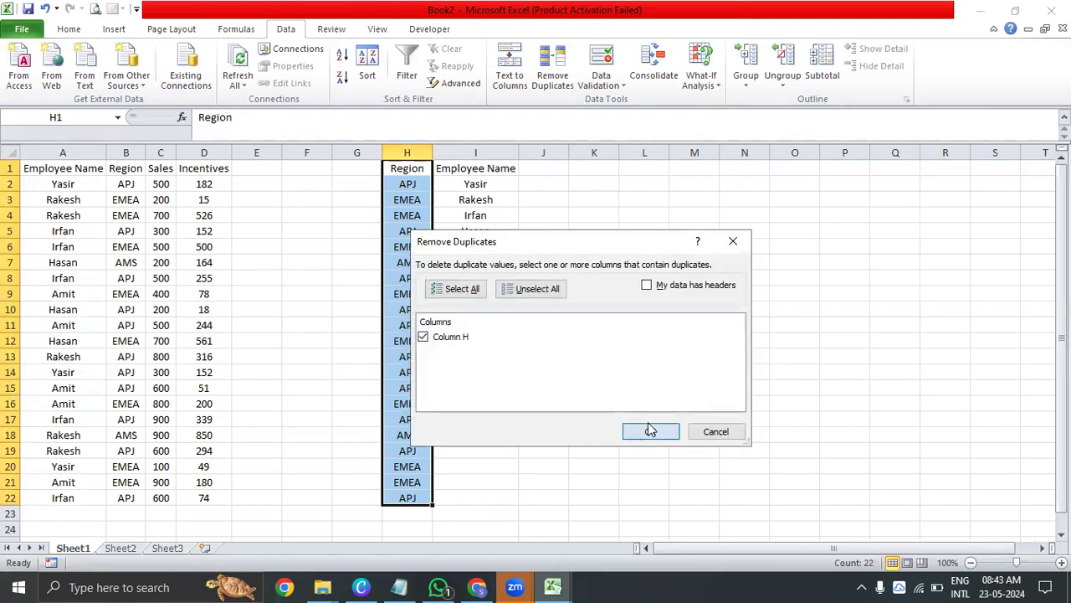
key(Return)
Copy the unique regions in H2:H4 and paste them transposed across J1:L1 as column headings
key(Down)
key(shift+Down)
key(shift+Down)
key(ctrl+c)
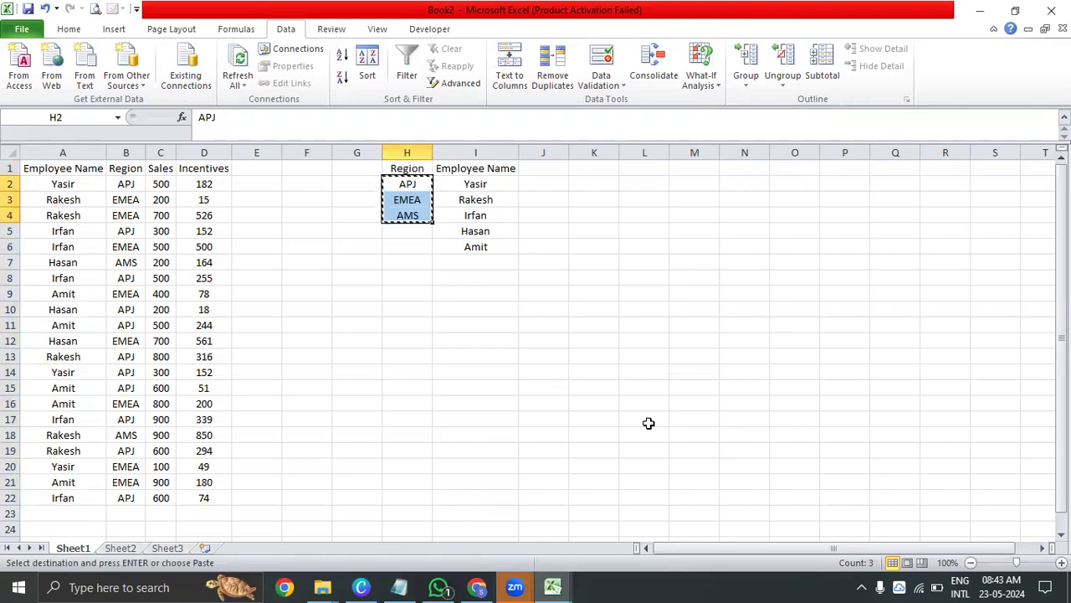
key(Up)
key(Right)
Move the employee and region summary table I1:L6 down one row so it starts at I2
key(Right)
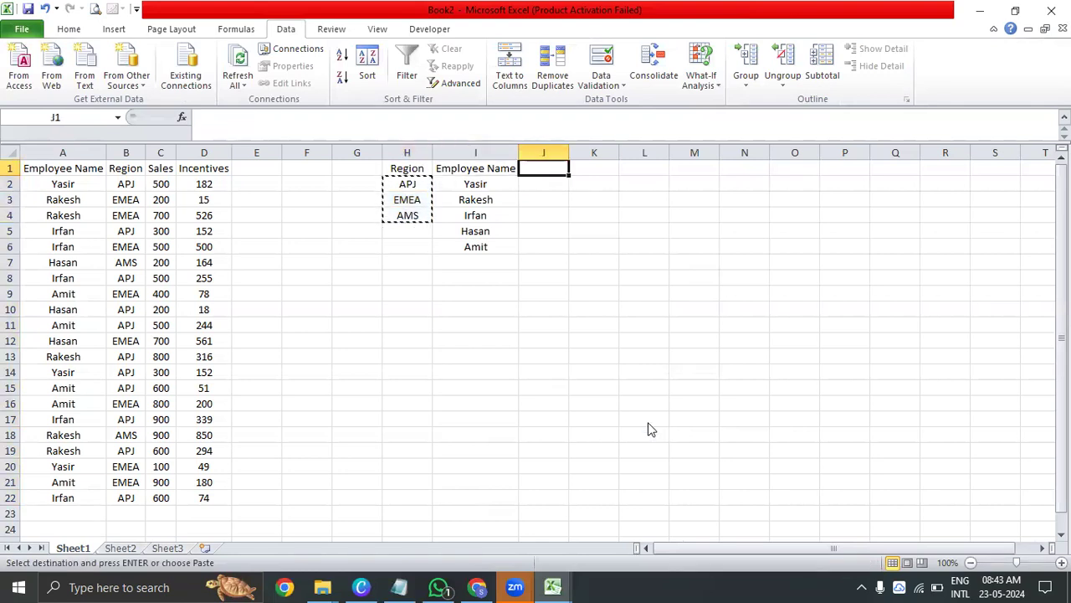
key(ctrl+alt+v)
key(e)
key(Return)
key(Escape)
Delete the vertical Region list in H1:H4
key(Left)
key(Left)
key(shift+Down)
key(shift+Down)
key(shift+Down)
key(Delete)
key(Right)
key(shift+Down)
key(shift+Down)
key(shift+Down)
key(shift+Down)
key(shift+Down)
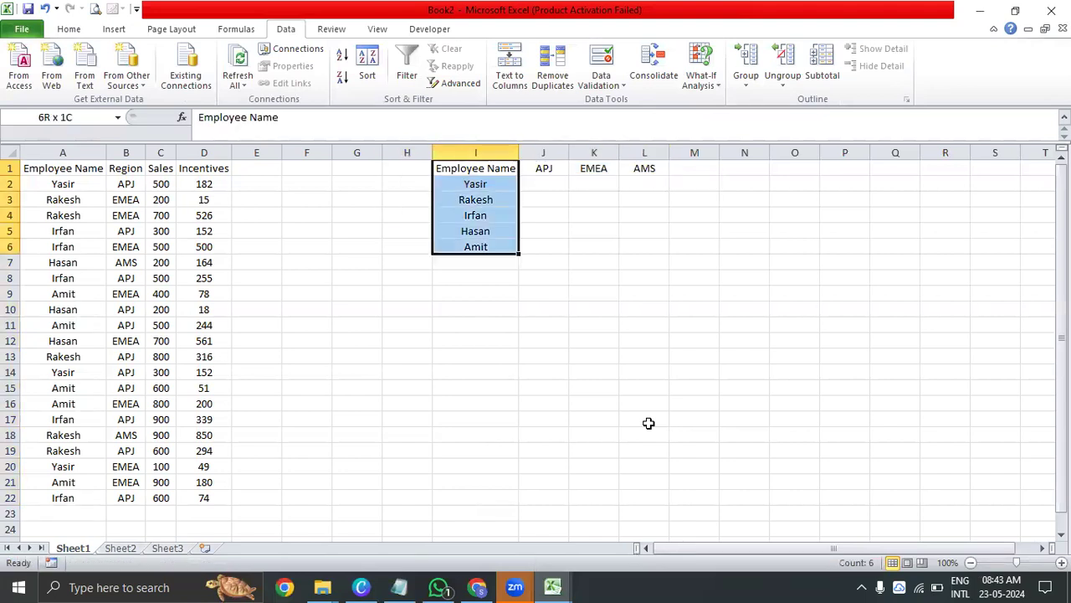
key(shift+Right)
key(shift+Right)
key(shift+Right)
key(ctrl+x)
key(Down)
key(ctrl+v)
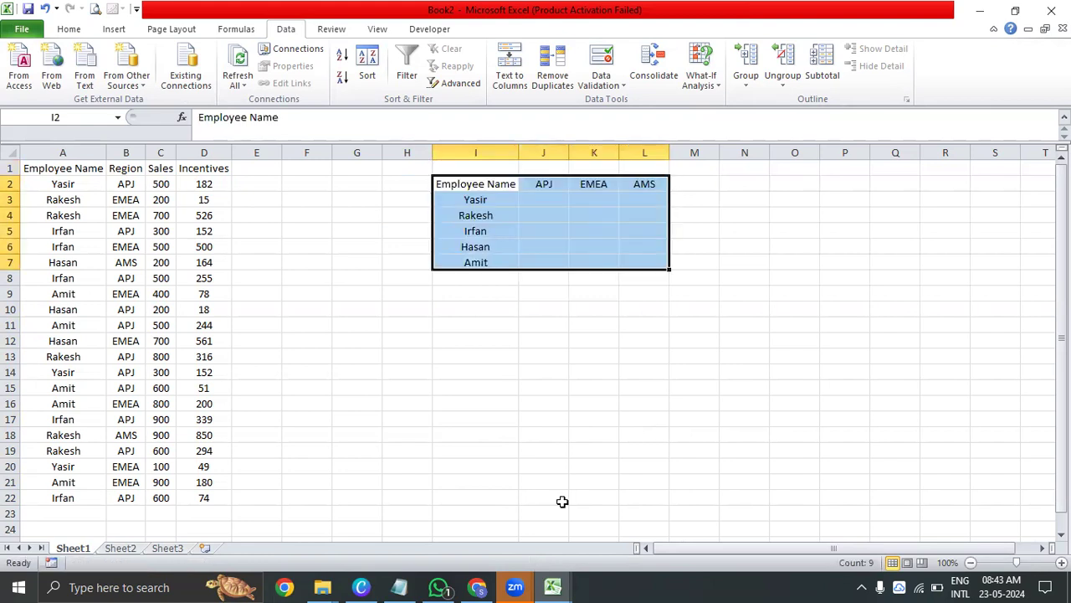
Centre the summary table I2:L7 and give it all borders with a thick box border around it
key(alt+h)
click(473, 355)
click(478, 326)
drag(480, 183, 651, 258)
click(313, 77)
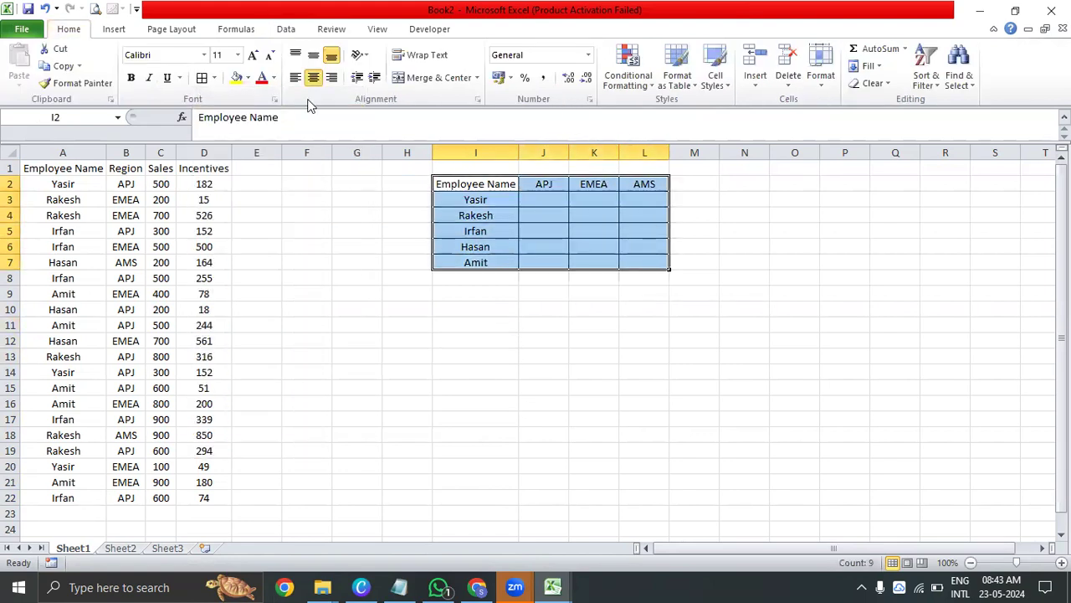
click(215, 78)
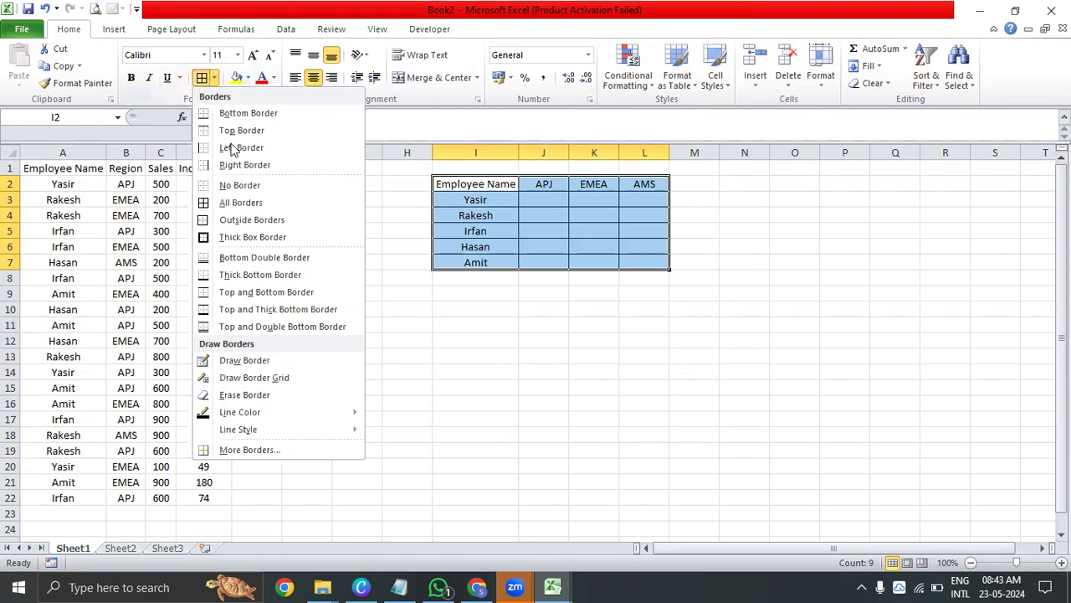
click(232, 238)
click(523, 345)
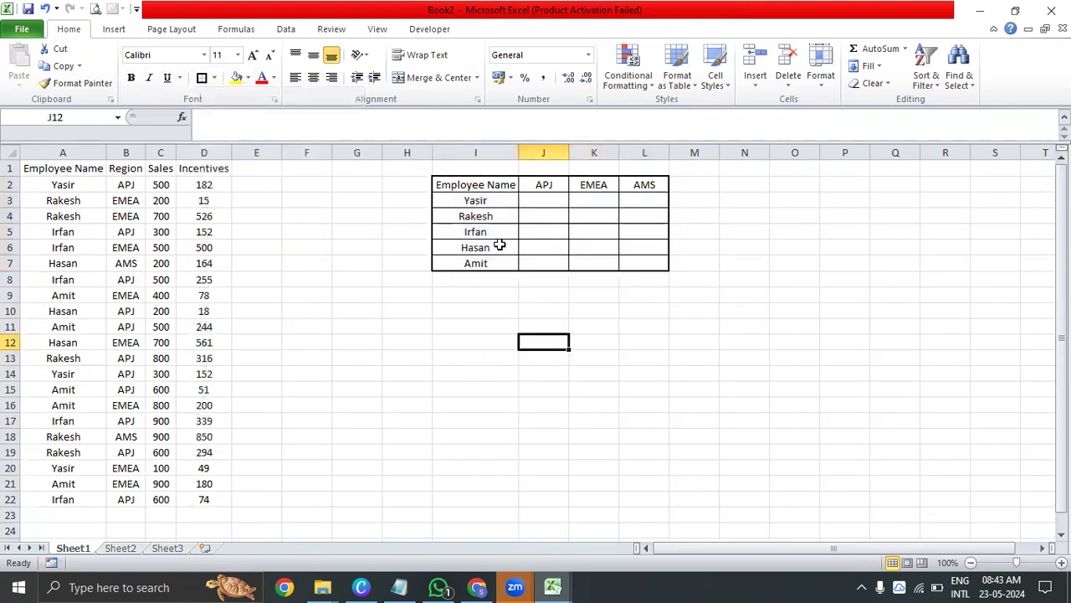
Enter the title "Sales" in I1 above the summary table and make it bold
click(473, 201)
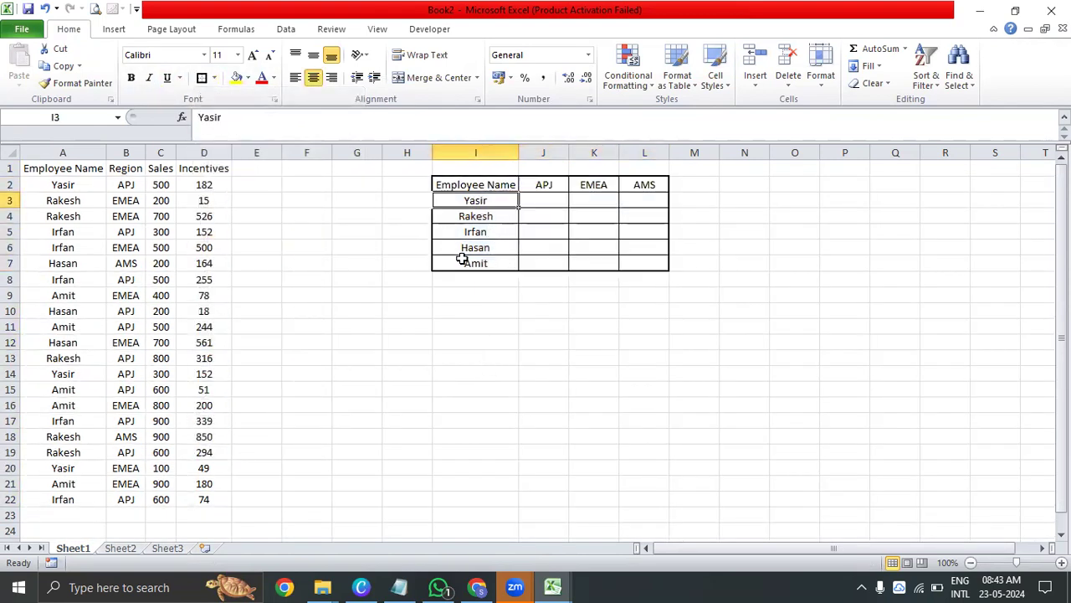
click(531, 184)
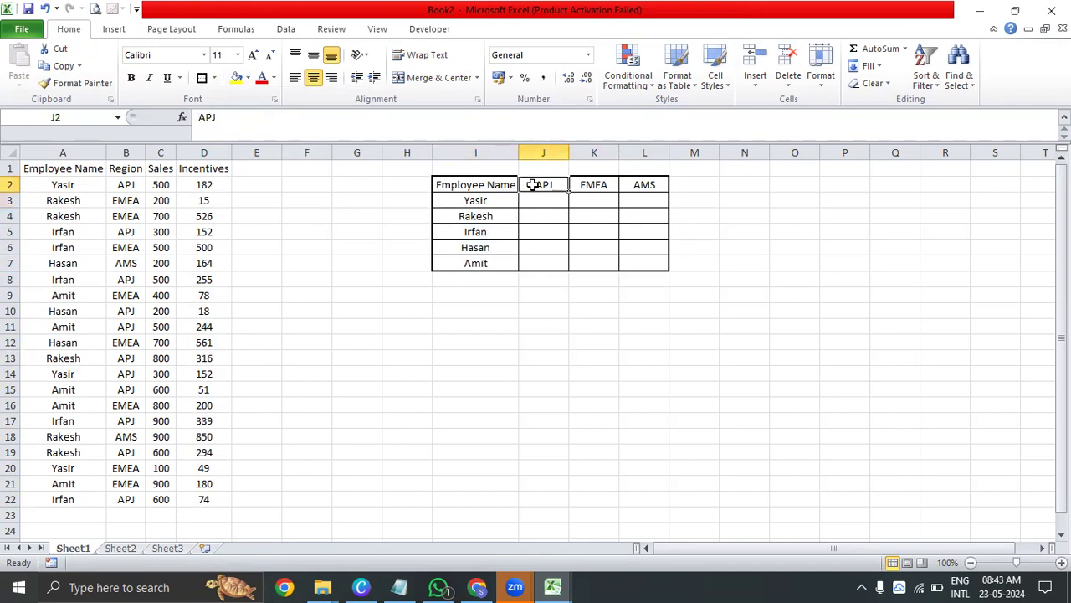
drag(161, 184, 160, 499)
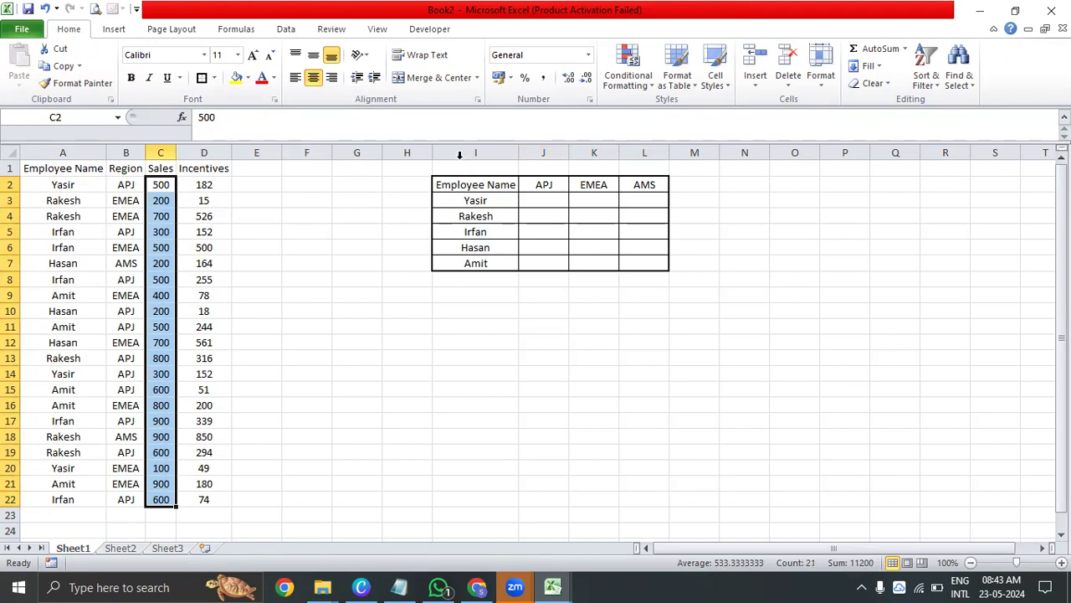
drag(456, 166, 623, 158)
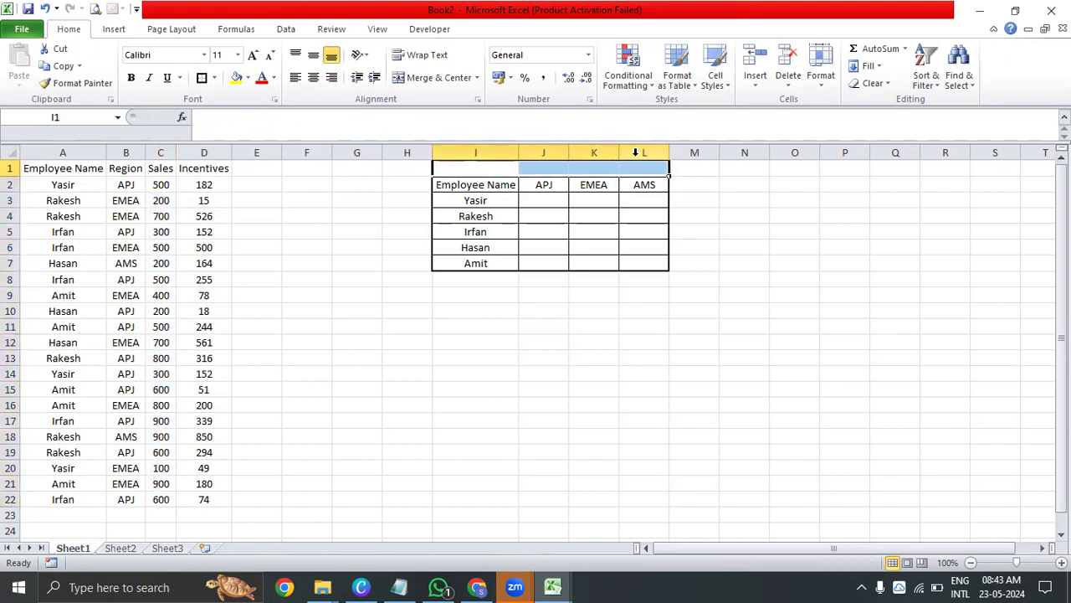
text(Sales)
key(Return)
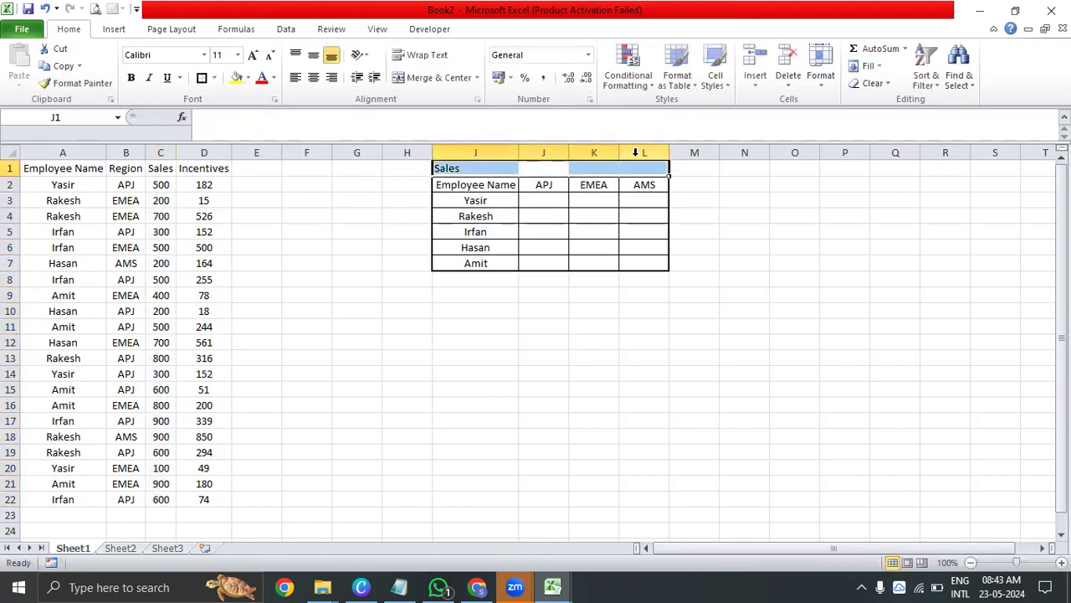
key(Left)
key(ctrl+b)
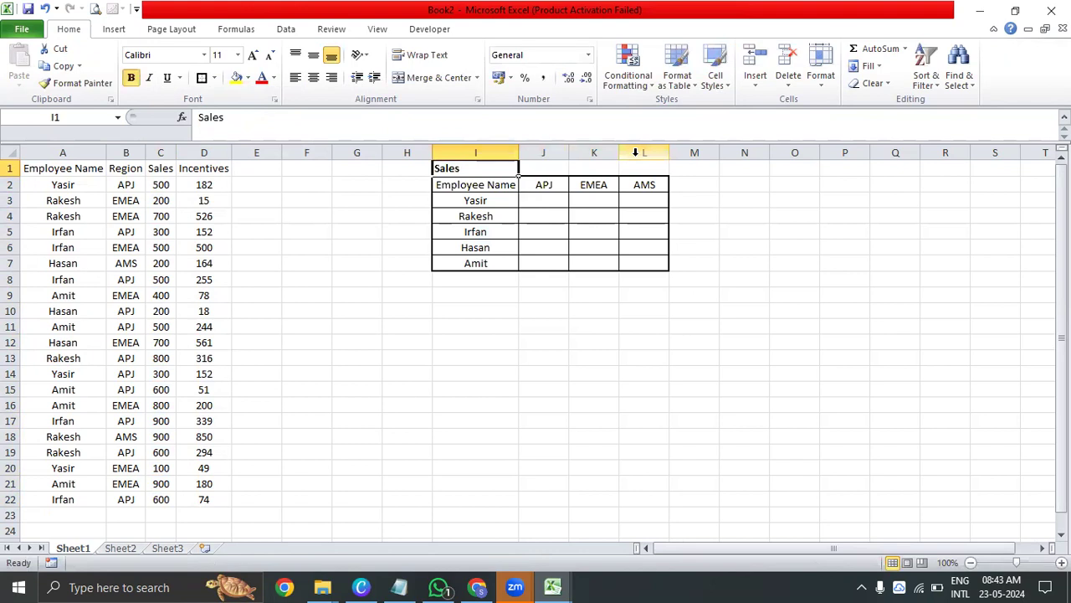
Centre the Sales title in I1 and fill the cell with yellow
key(Down)
key(Down)
key(ctrl+shift+Down)
key(Up)
key(Right)
key(Left)
key(ctrl+shift+Down)
key(ctrl+shift+Right)
key(Up)
click(237, 77)
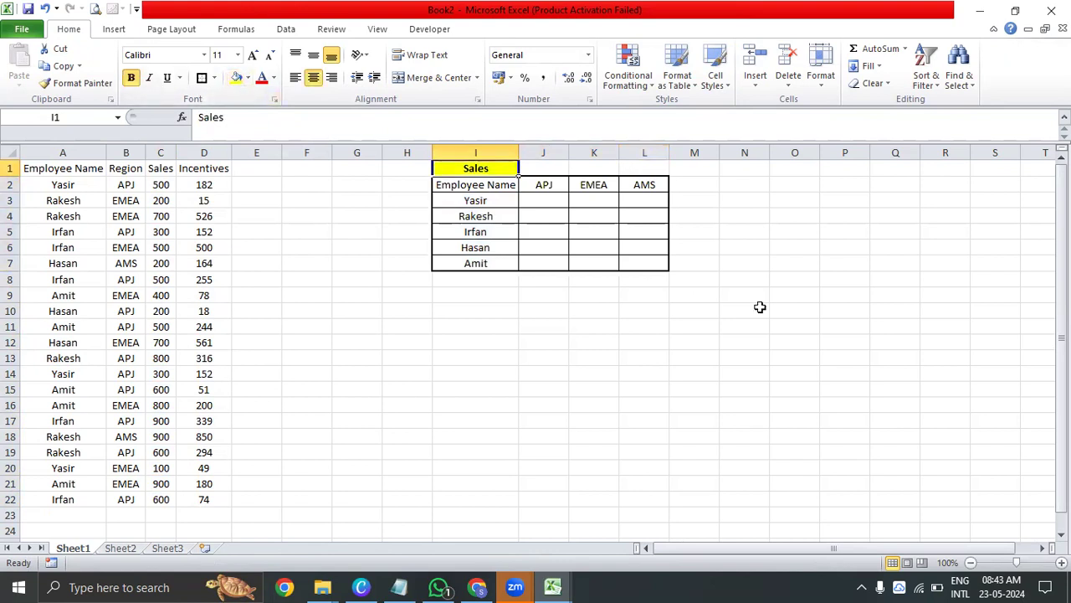
Hide the gridlines on the worksheet
key(alt+w)
key(v)
key(g)
click(471, 358)
click(468, 327)
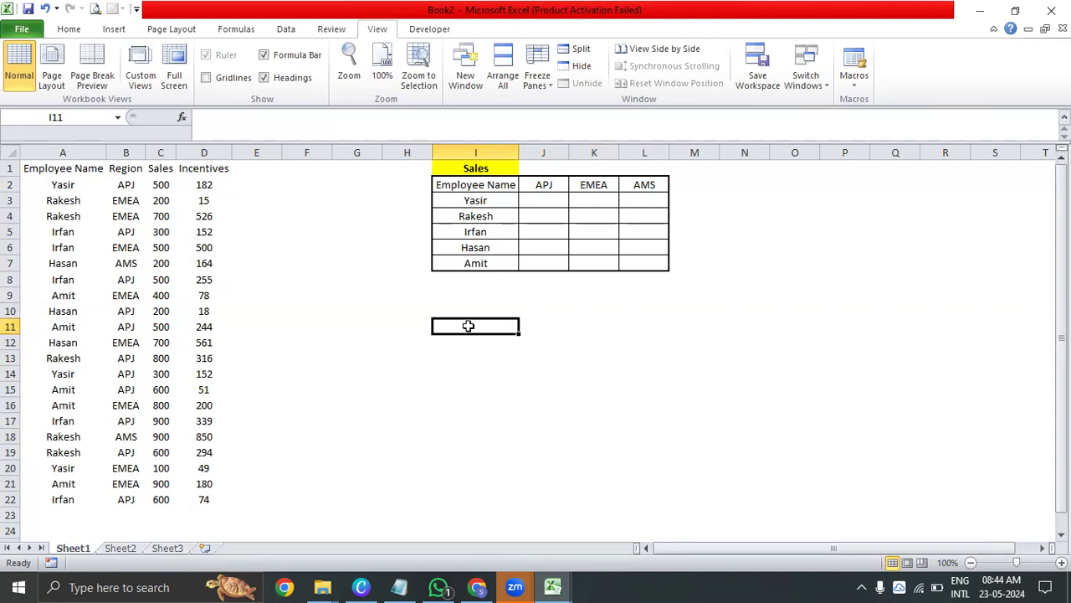
Examine the Employee Name and Region columns against the name criterion in I3 and region criterion in J2
drag(68, 184, 63, 499)
drag(134, 186, 125, 499)
click(474, 201)
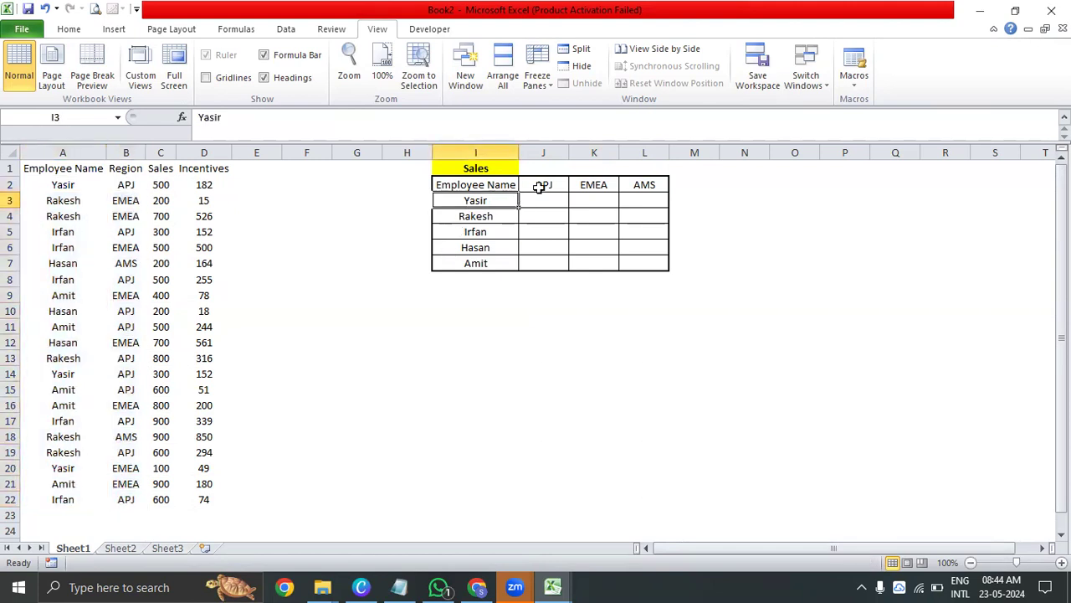
ctrl+click(540, 186)
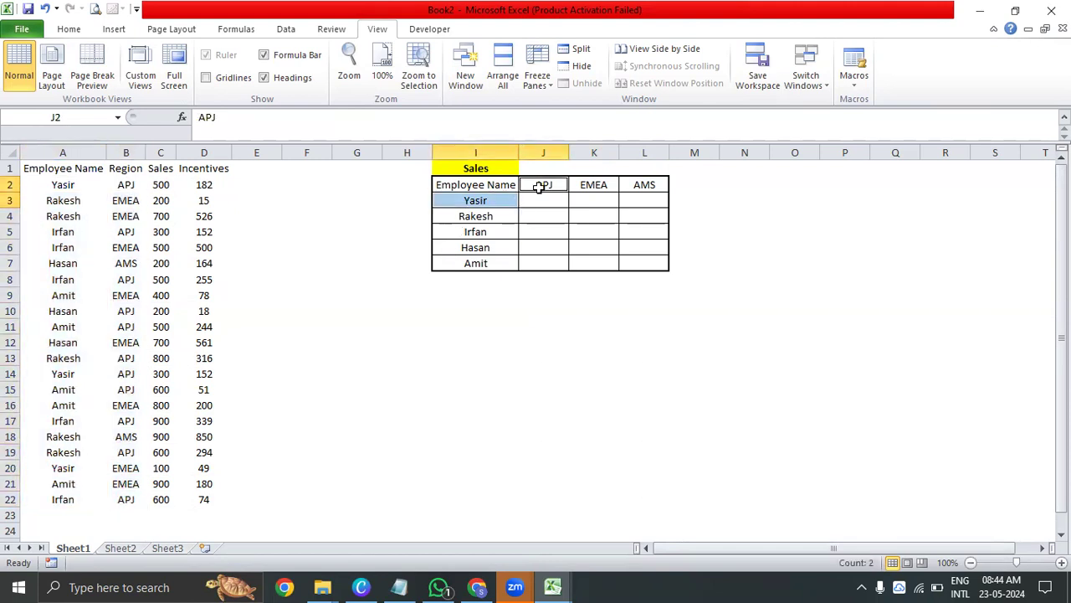
click(490, 200)
click(538, 183)
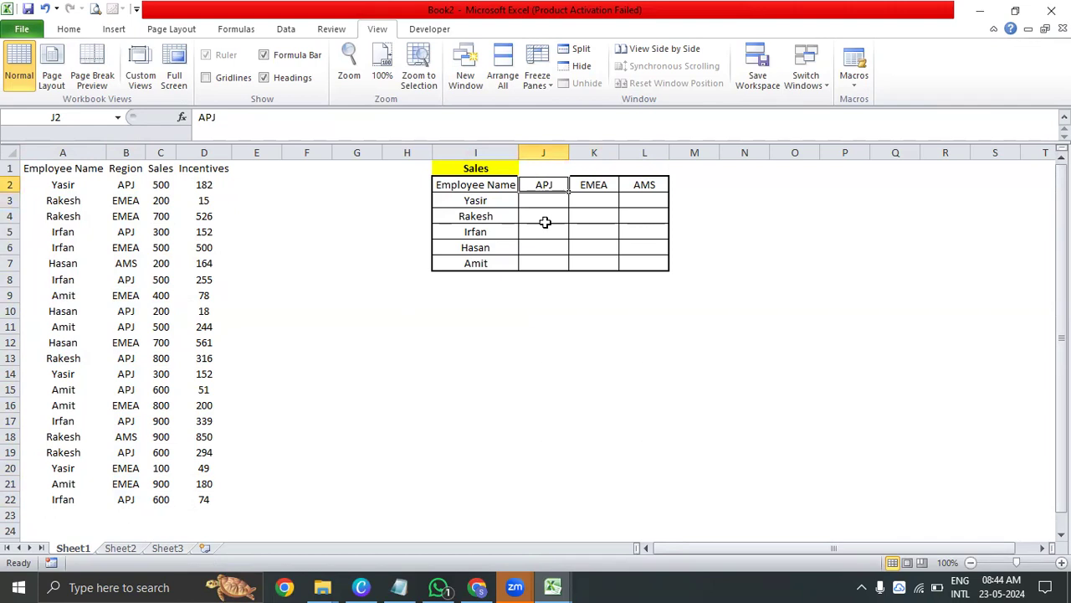
Start a SUMIFS formula in J3 with C2:C22 as the sum range and A2:A22 as the first criteria range
click(544, 206)
text(=sumi)
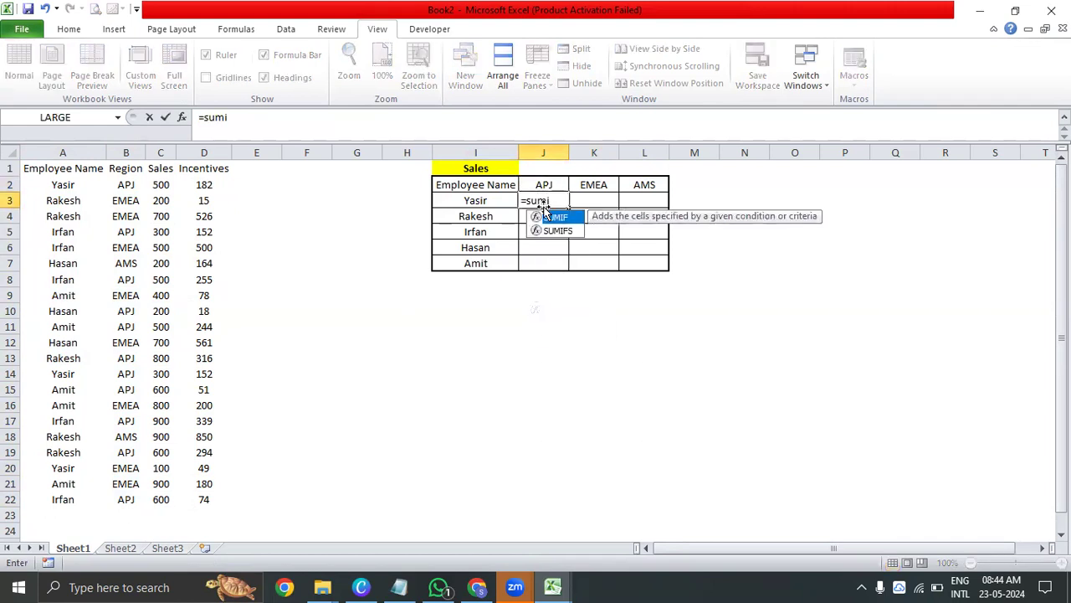
text(fs)
key(Tab)
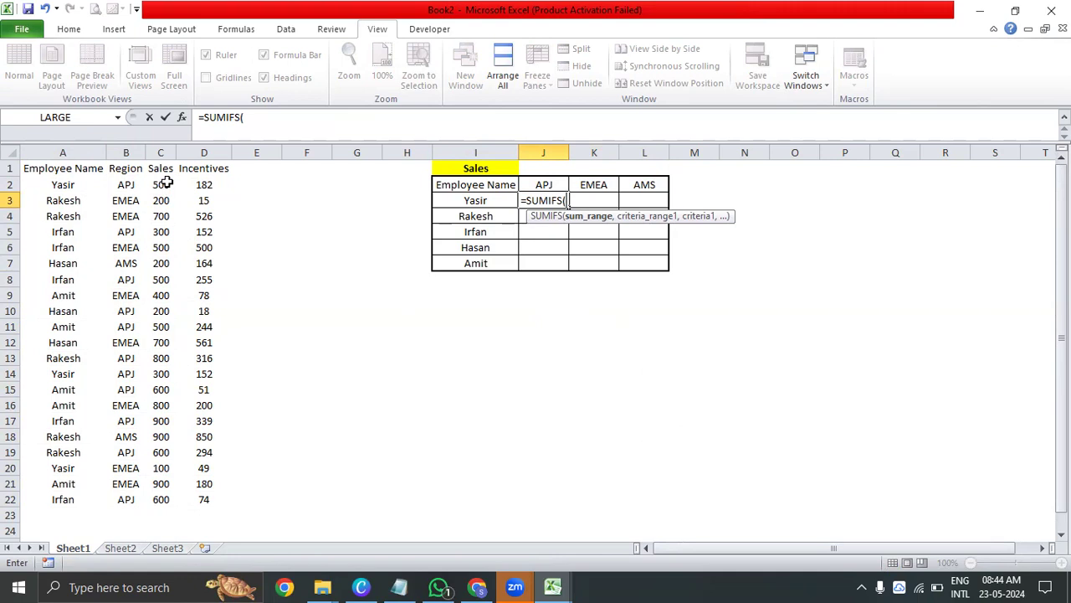
drag(166, 183, 166, 498)
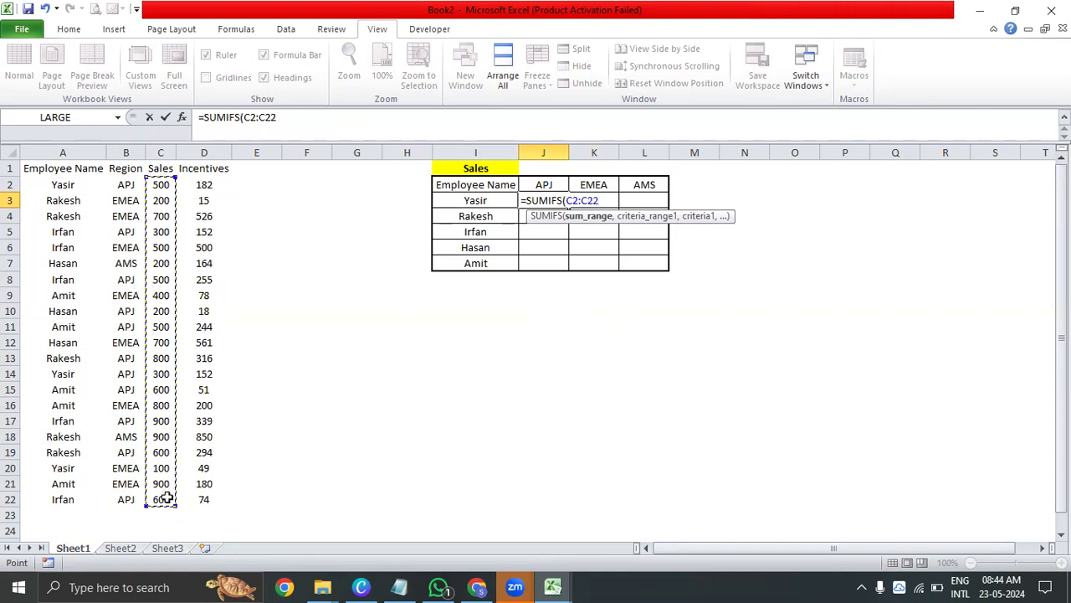
text(,)
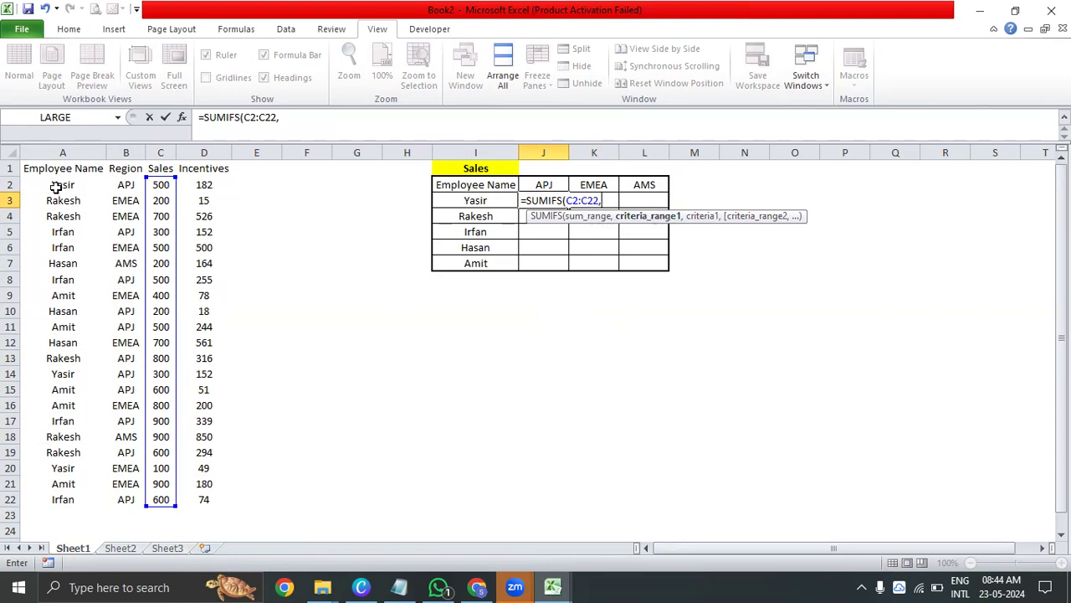
drag(55, 186, 45, 504)
text(,)
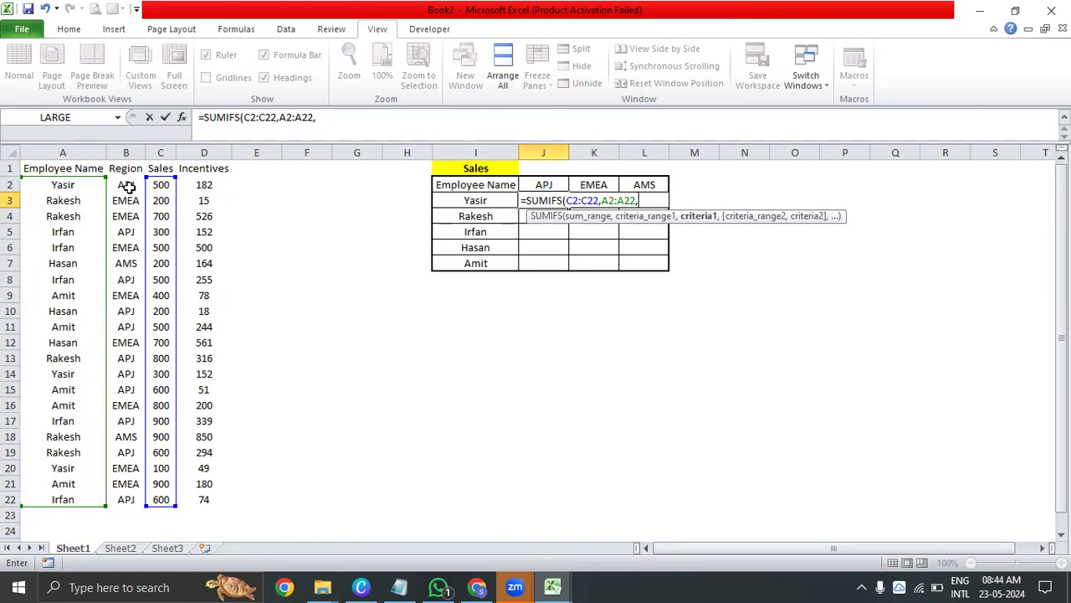
mouse_move(125, 184)
mouse_down()
mouse_move(129, 496)
mouse_move(144, 191)
mouse_move(125, 184)
mouse_up()
key(BackSpace)
key(BackSpace)
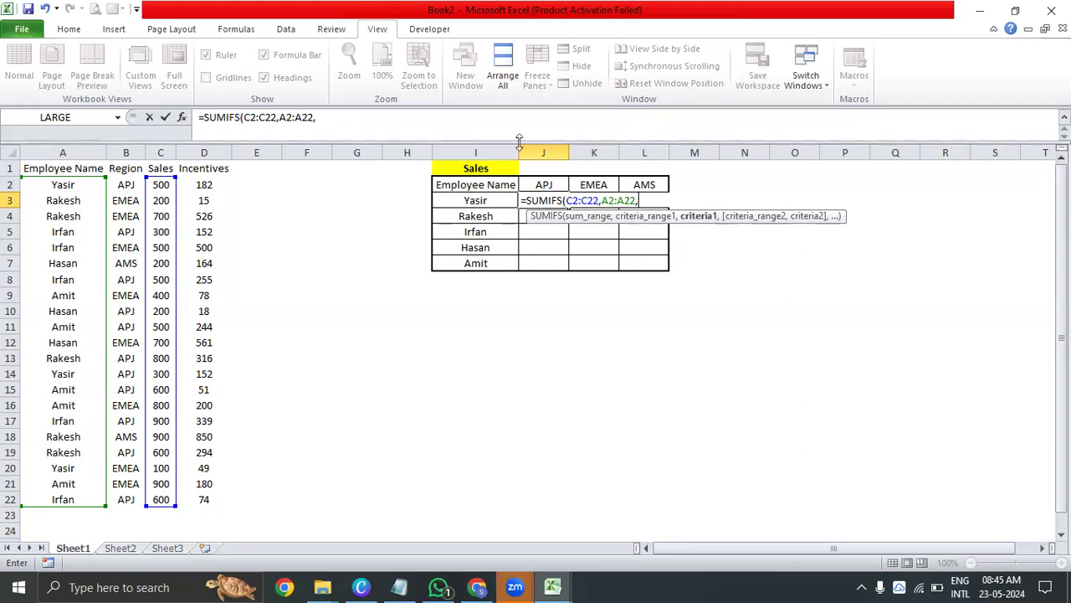
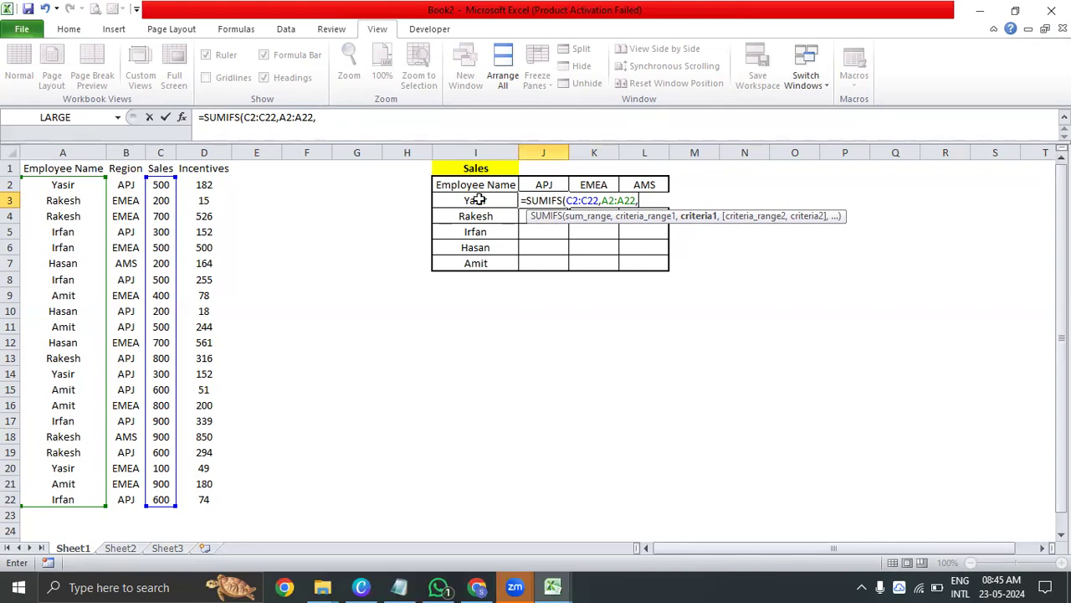
Extend the SUMIFS formula with I3 as the first criterion, B2:B22 as the second criteria range and J2 as the second criterion
click(475, 199)
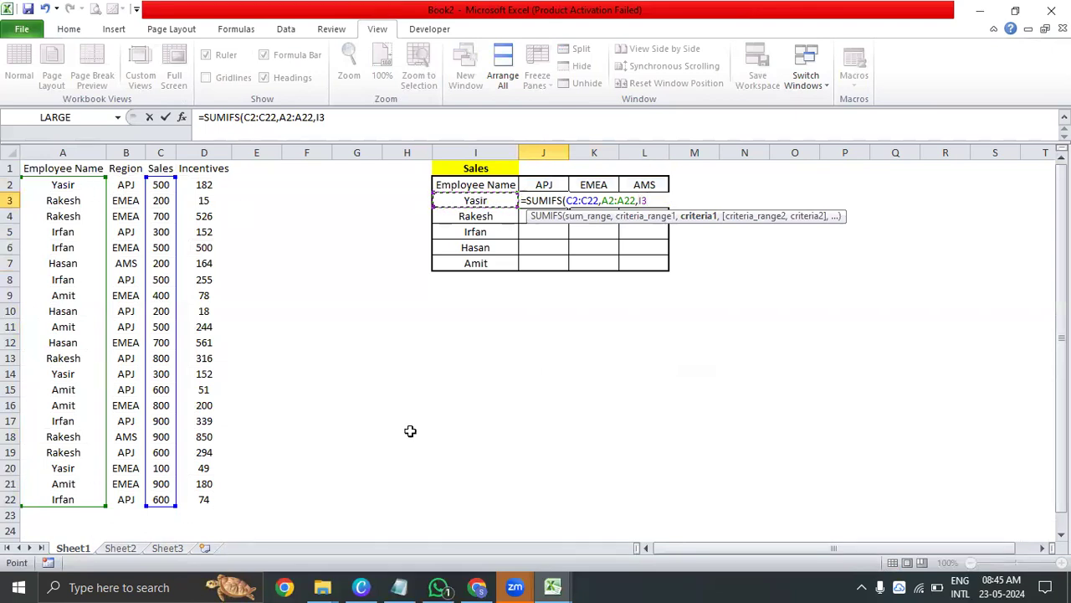
text(,)
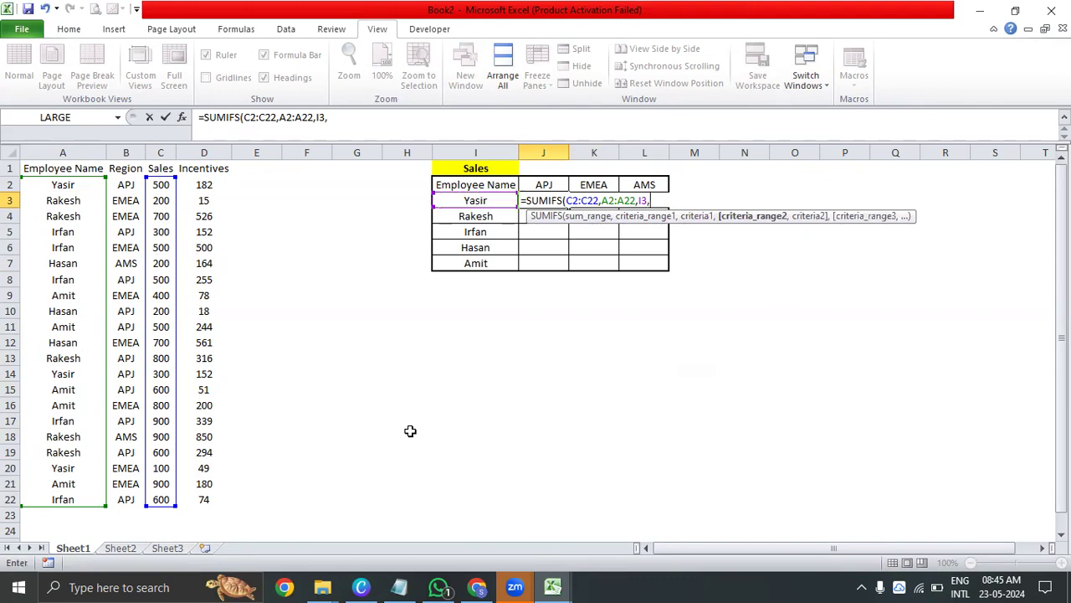
click(126, 184)
drag(127, 241, 126, 500)
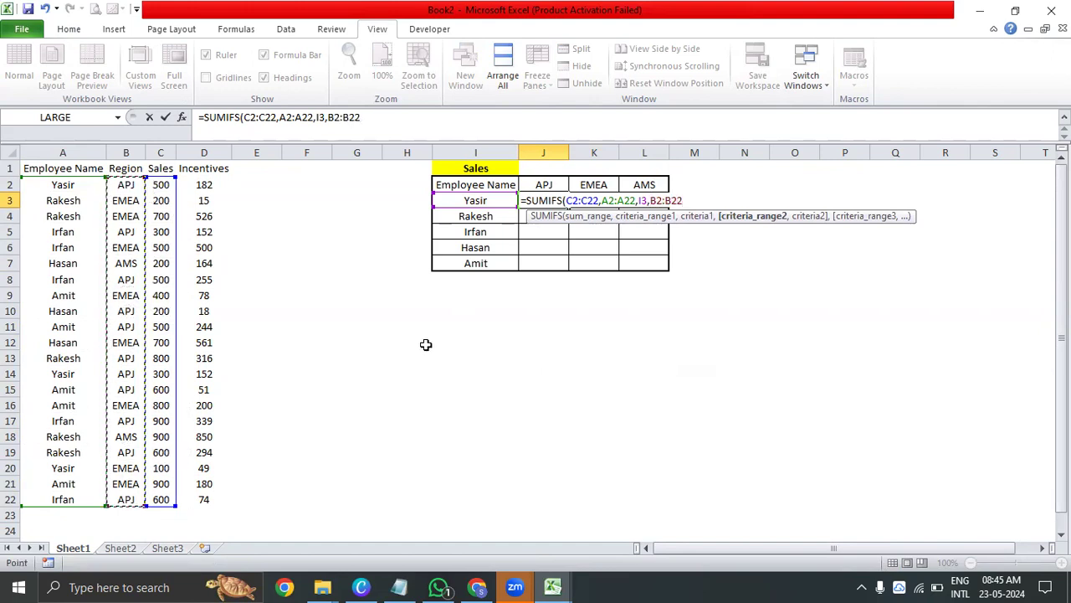
text(,)
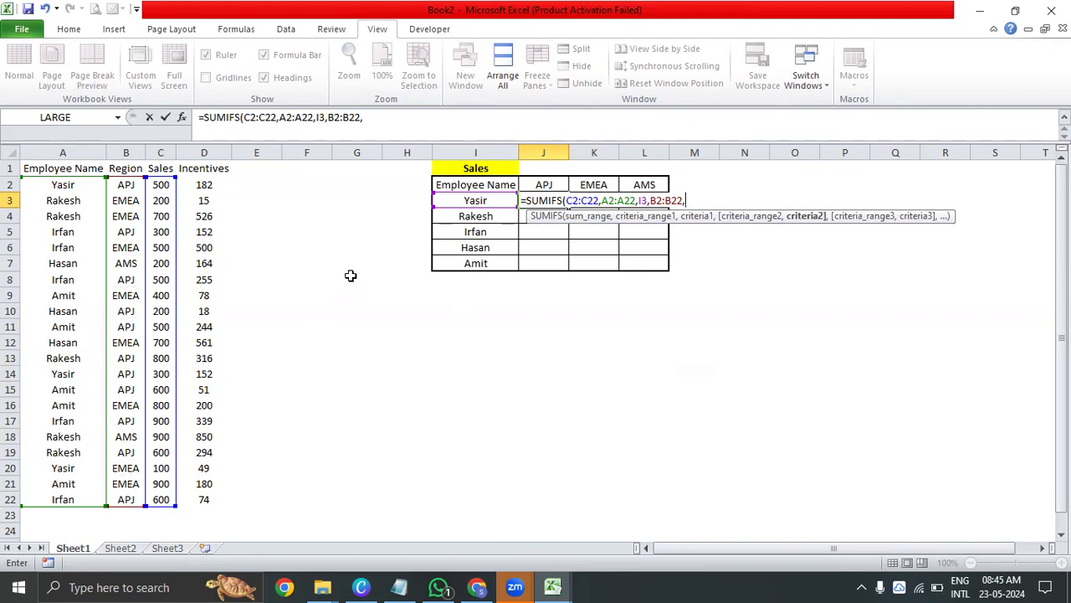
click(538, 184)
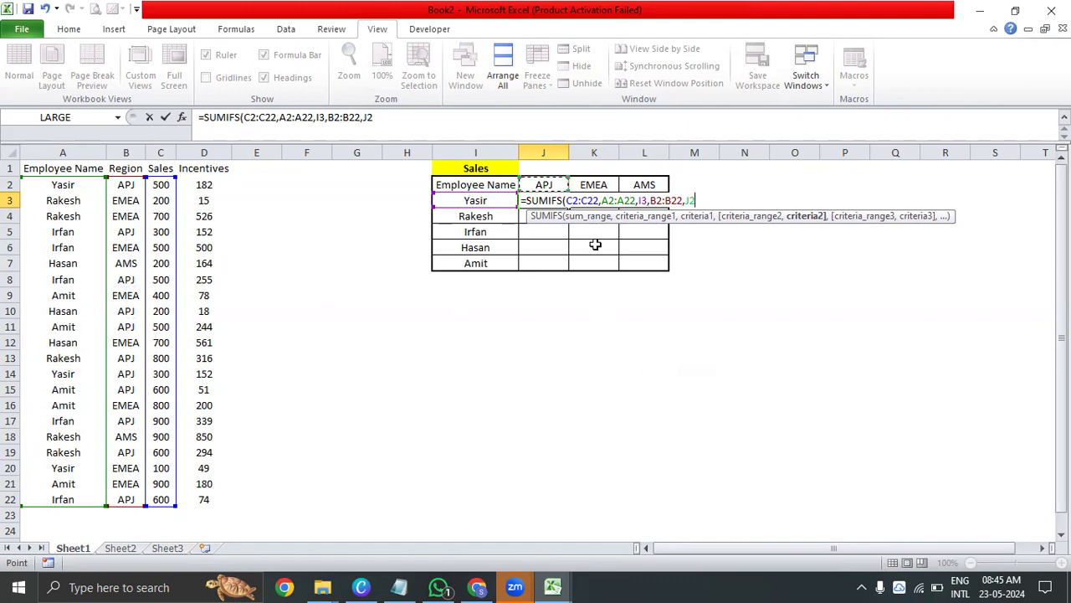
Review the sum range, first criteria range and both criteria of the SUMIFS formula against the cells they reference
click(592, 217)
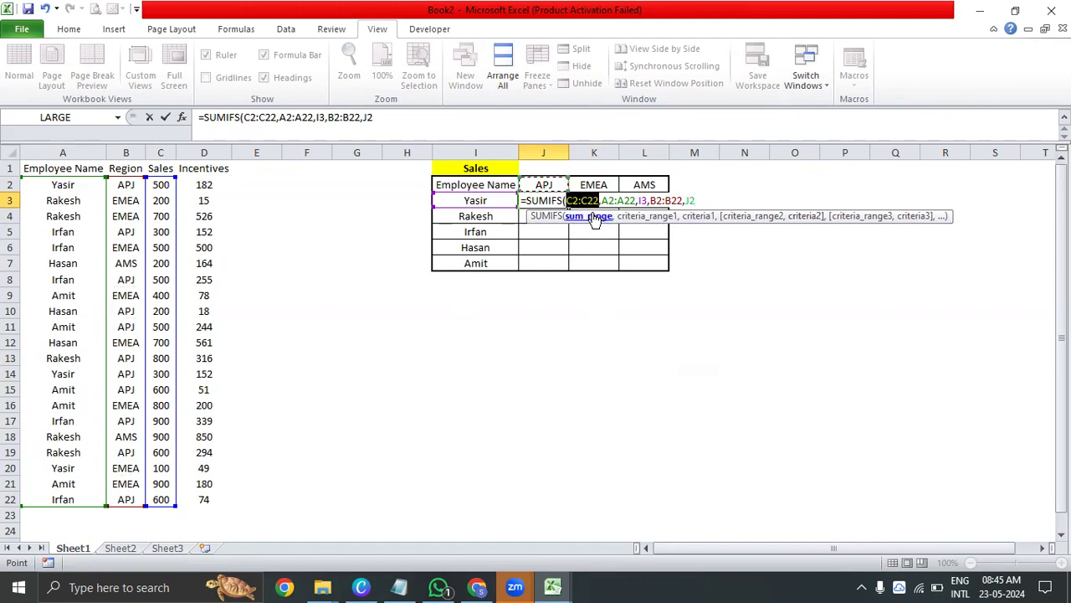
click(646, 217)
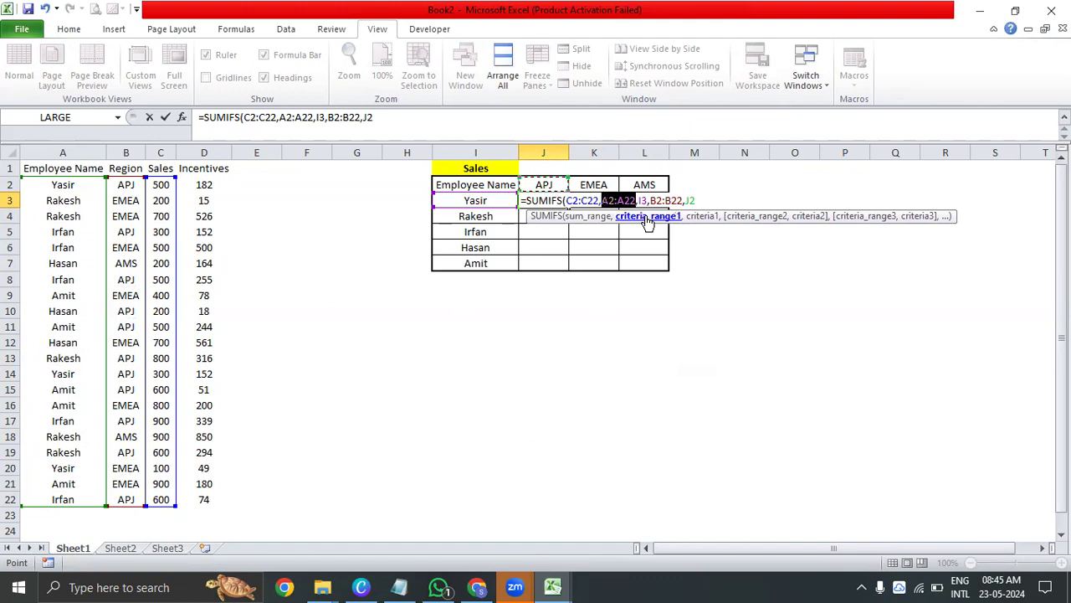
click(702, 216)
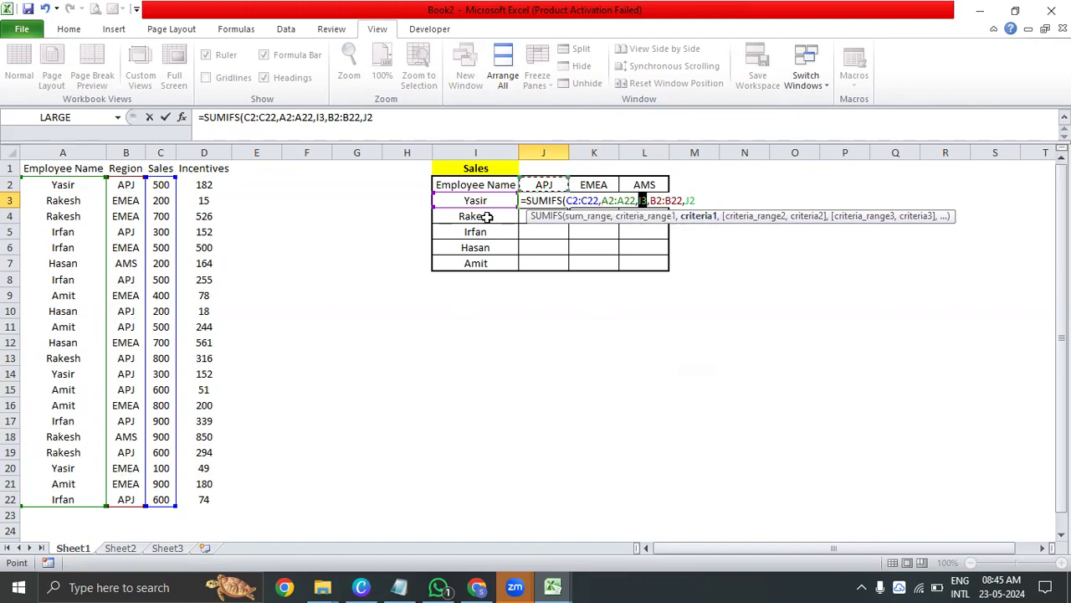
click(805, 216)
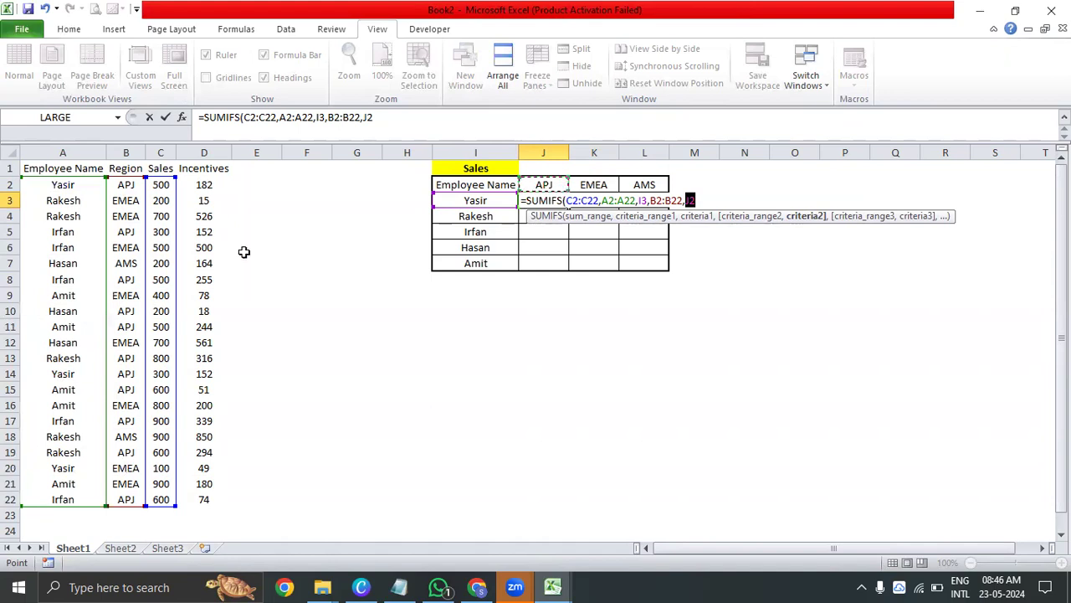
Re-enter J2 as the second criterion, close the bracket and commit the SUMIFS formula in J3
key(Right)
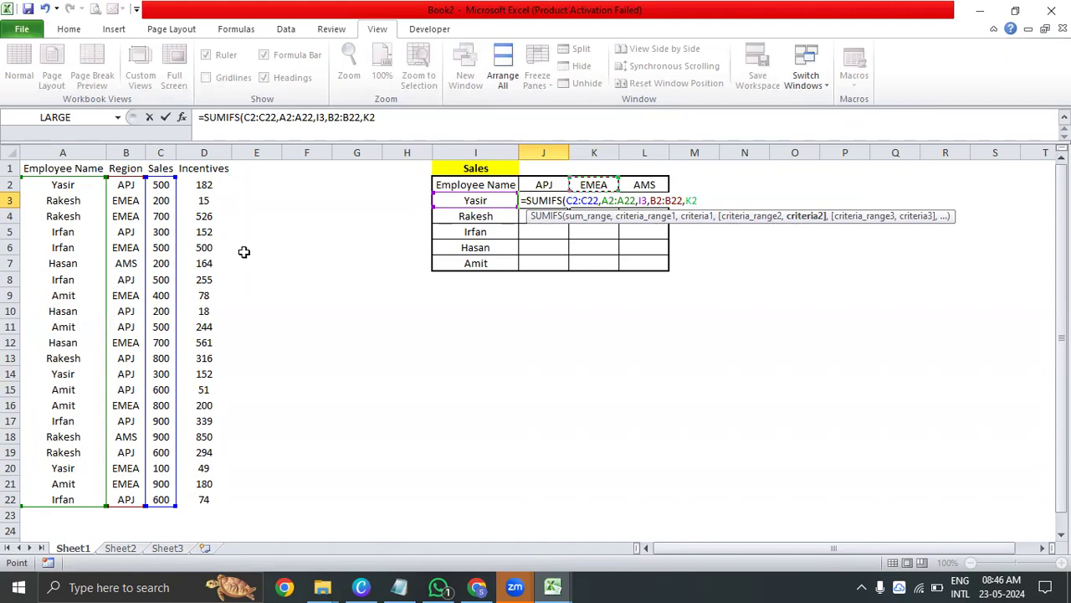
key(BackSpace)
key(BackSpace)
text(J2)
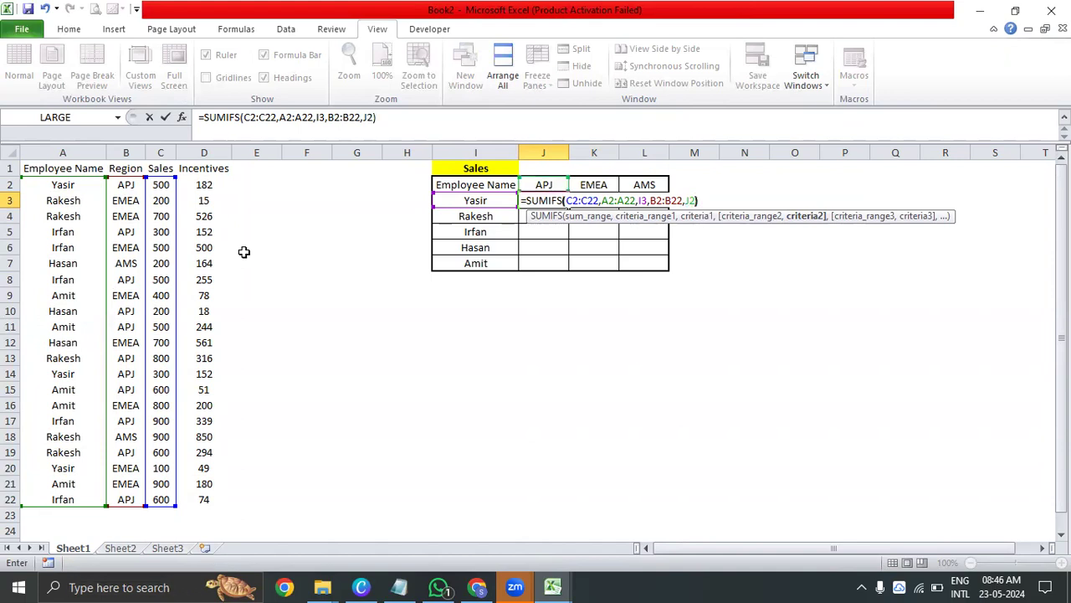
text())
key(ctrl+Return)
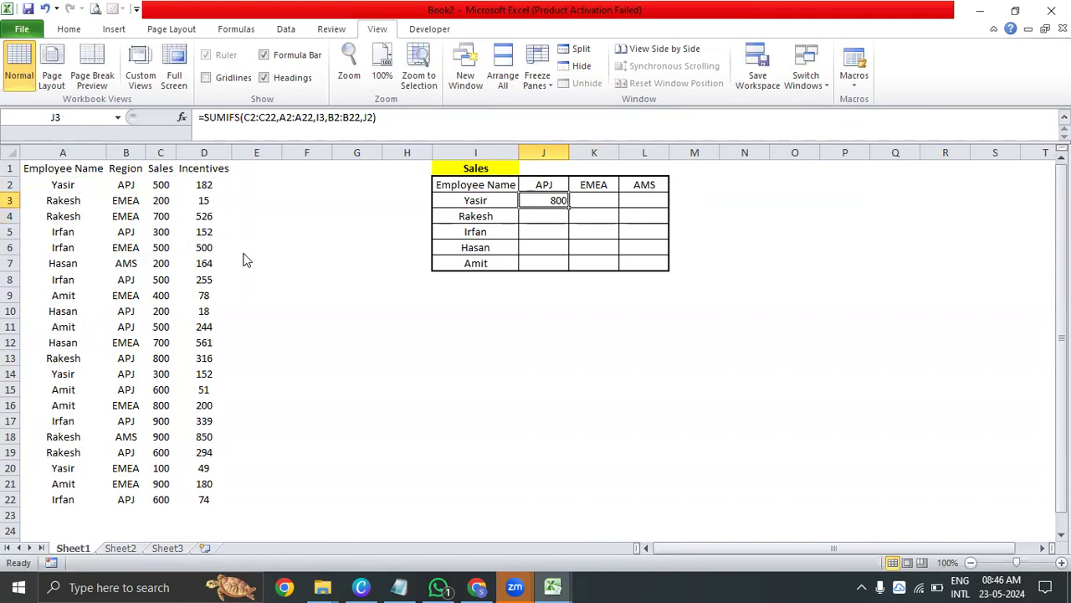
Centre the SUMIFS result in J3
key(alt+h)
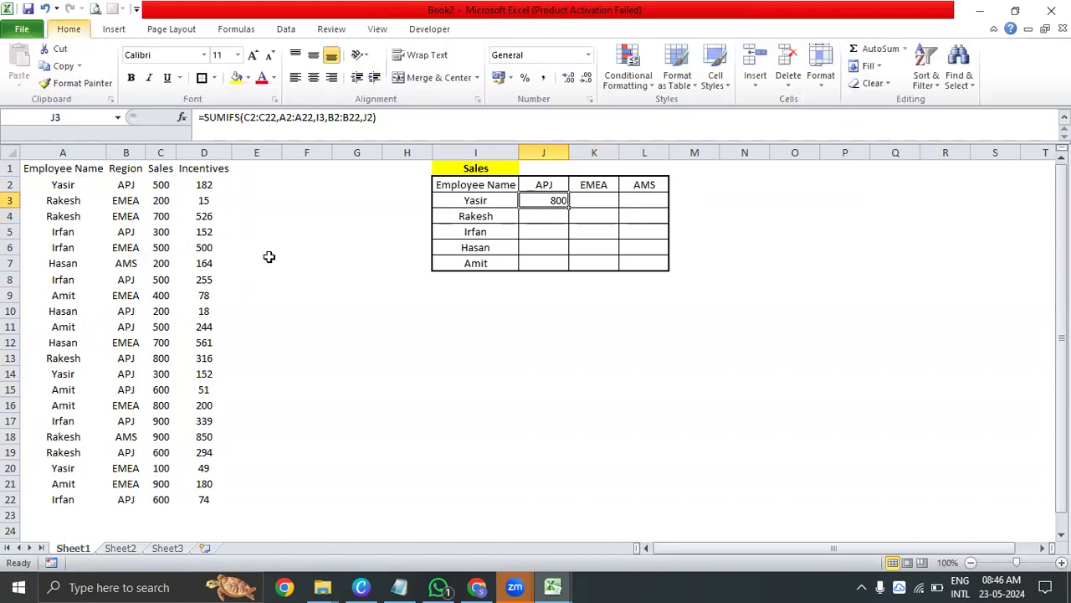
key(a)
key(c)
key(Left)
Fill the name and sales cells of the two matching APJ records, A2, C2, A14 and C14, with yellow
click(39, 185)
ctrl+click(161, 187)
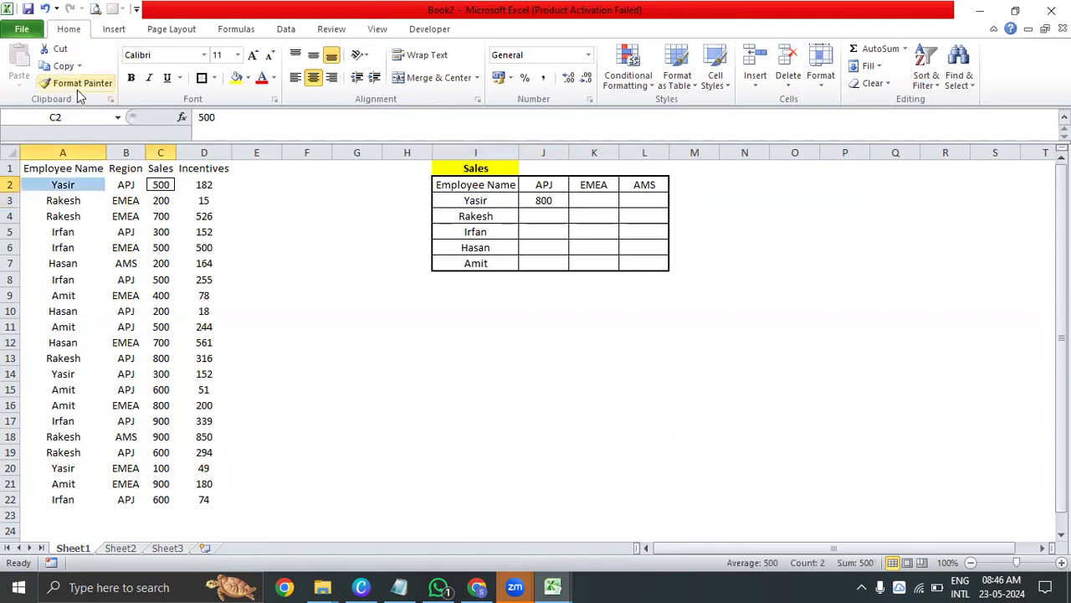
click(235, 77)
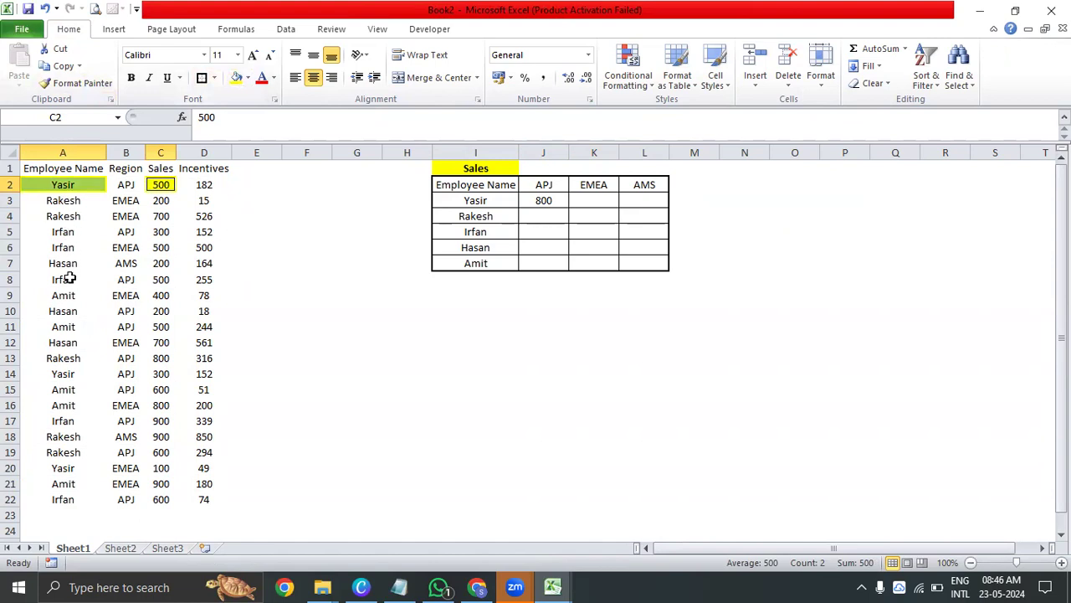
click(64, 387)
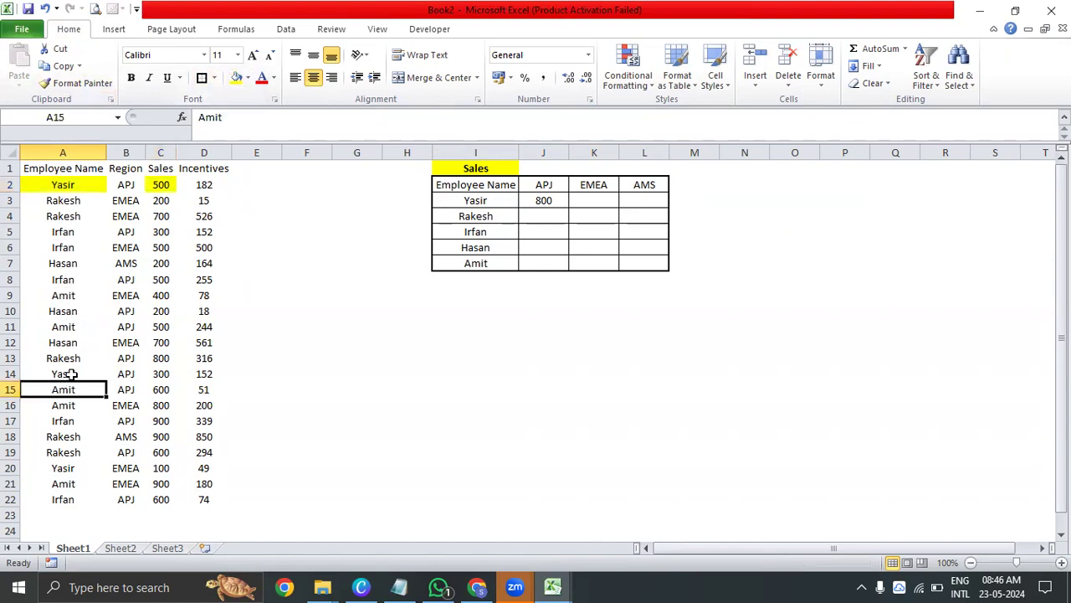
click(70, 375)
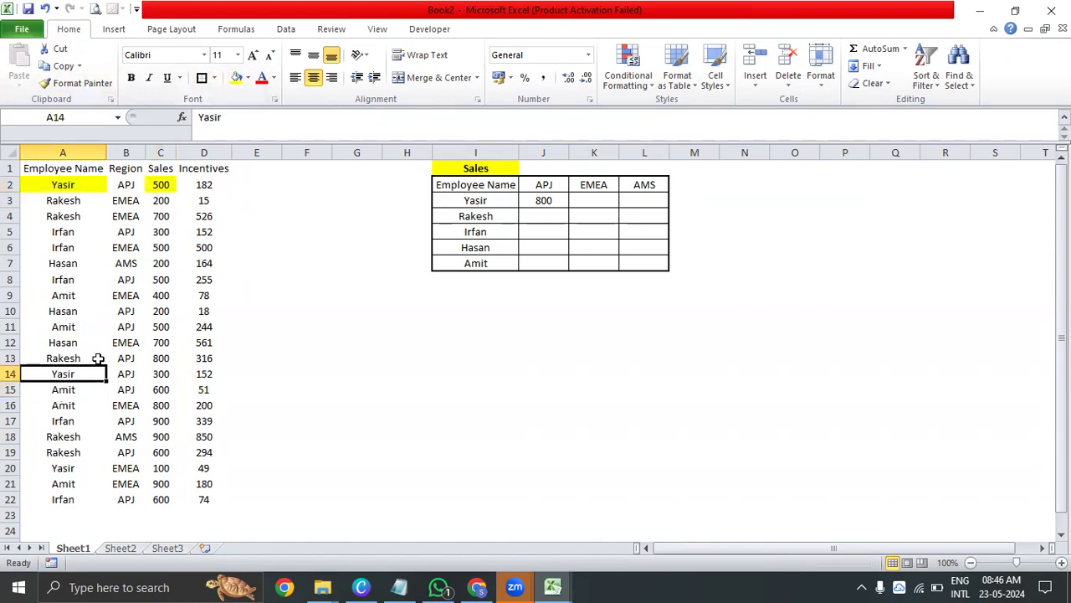
ctrl+click(155, 374)
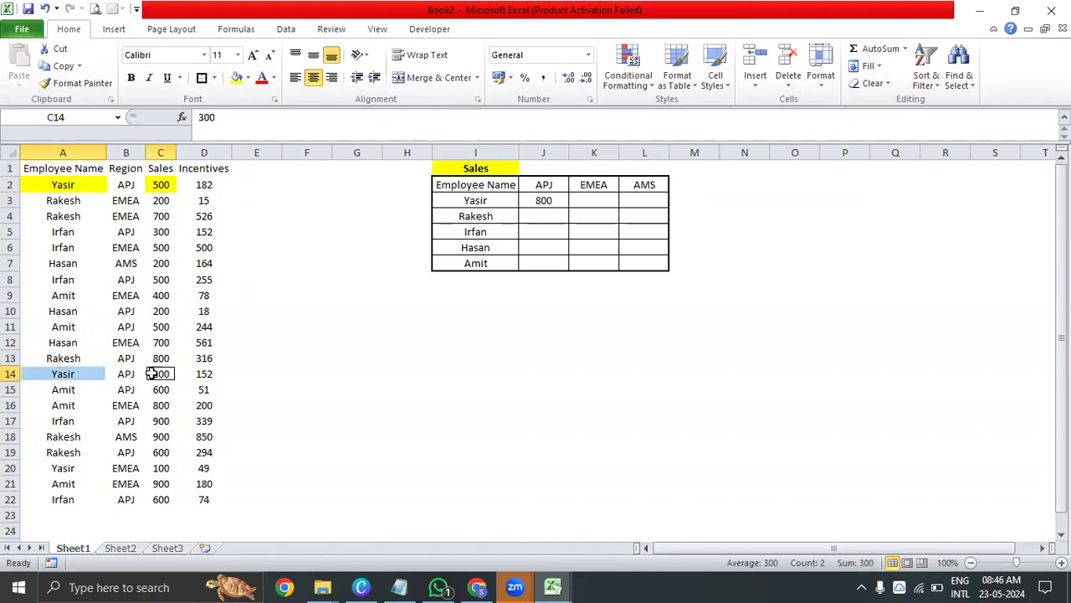
click(237, 77)
Examine the source records, including rows 3, 4 and 20, and compare them with the highlighted sales cells C2 and C14
drag(77, 184, 215, 496)
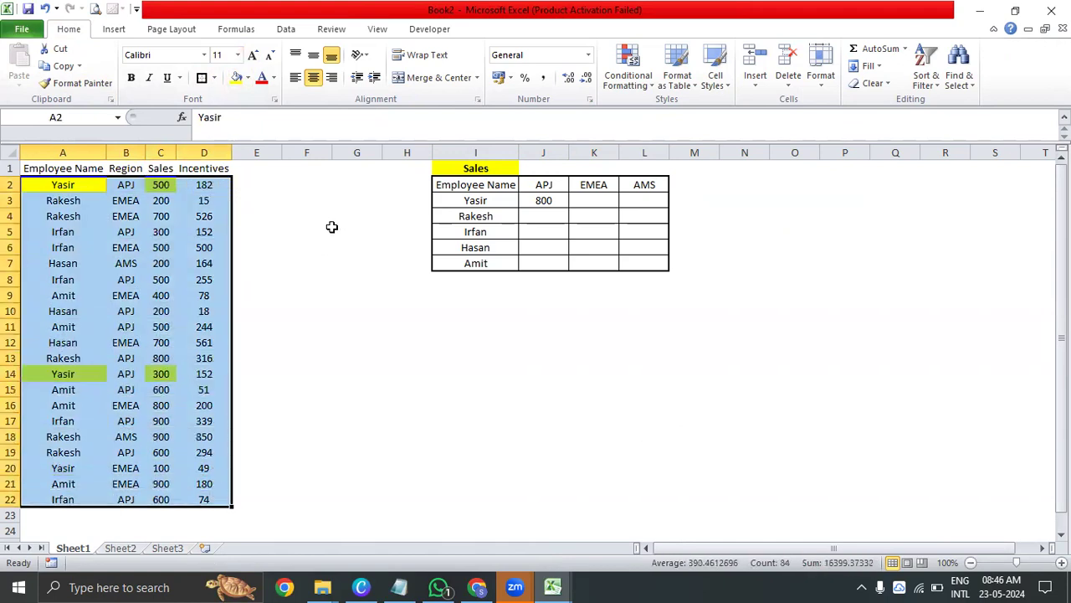
click(332, 227)
drag(65, 199, 160, 216)
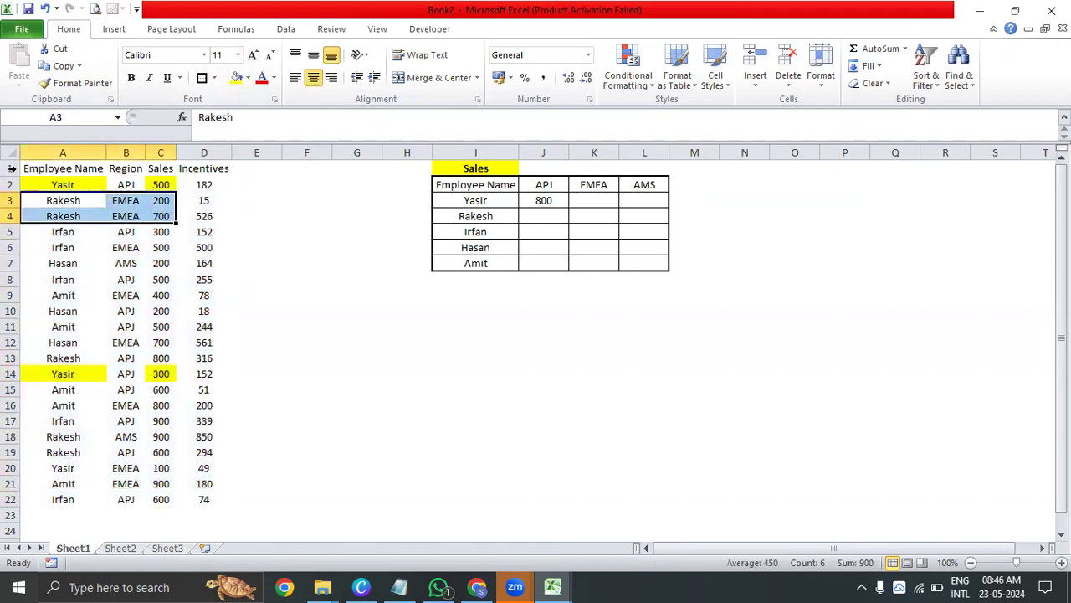
drag(47, 184, 226, 373)
drag(63, 467, 134, 462)
click(161, 374)
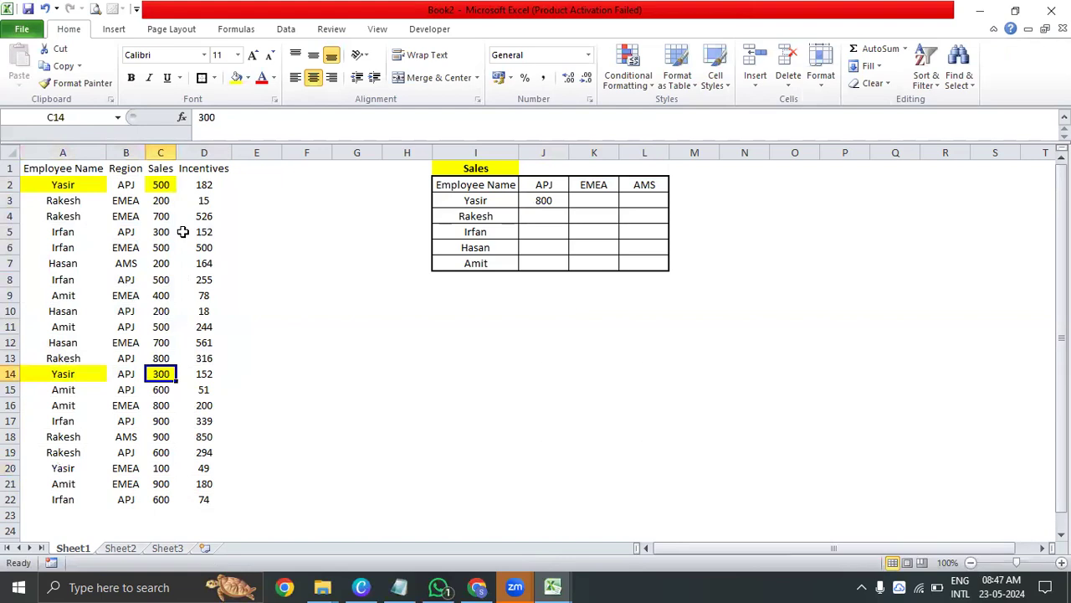
ctrl+click(164, 183)
Make the ranges in the J3 SUMIFS formula absolute: $C$2:$C$22, $A$2:$A$22 and $B$2:$B$22
click(563, 202)
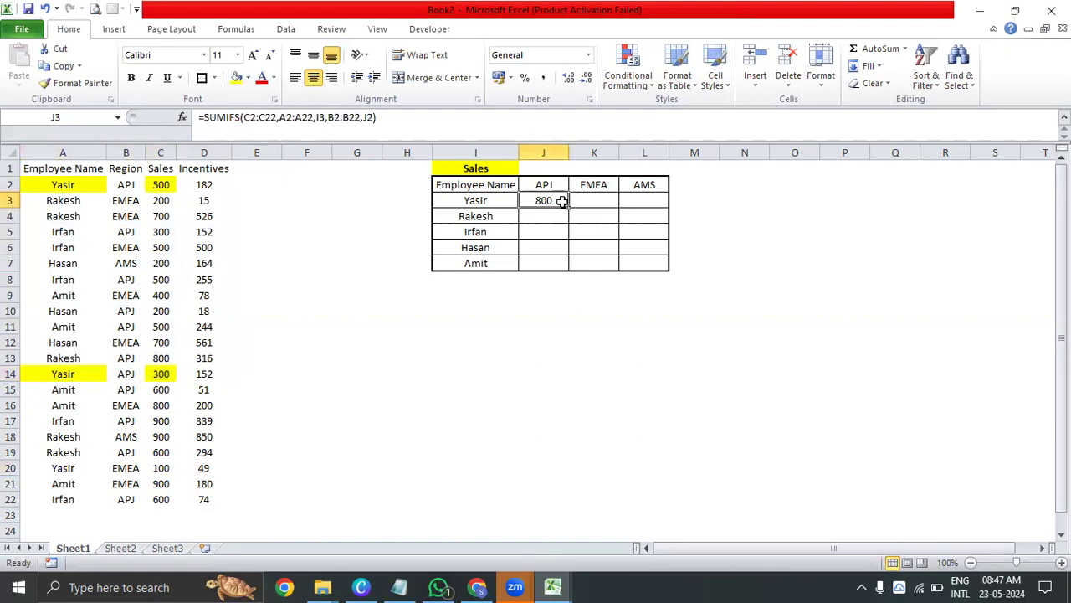
double_click(562, 202)
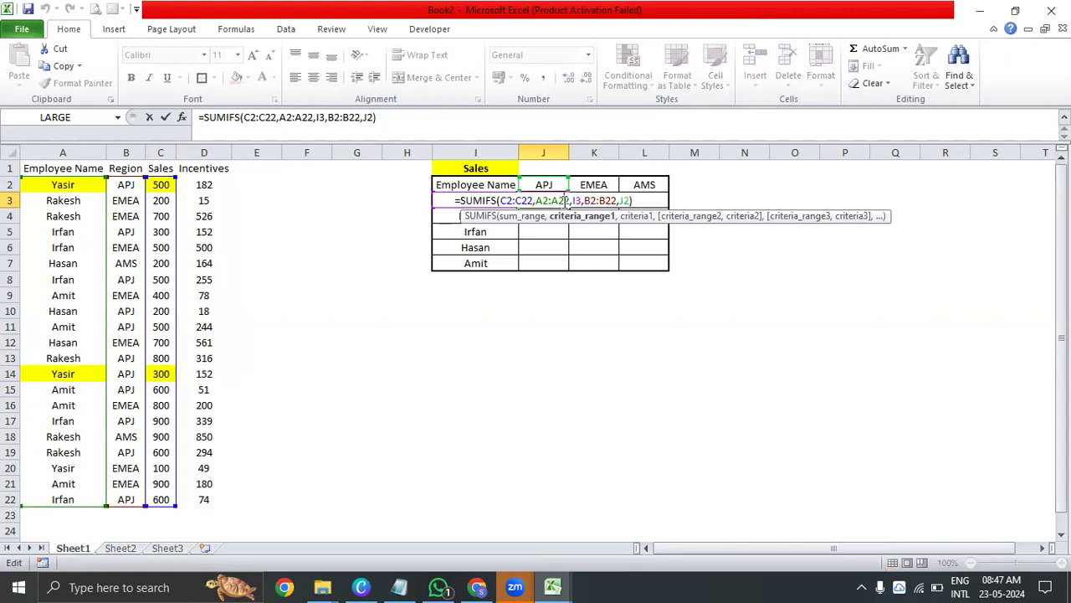
click(514, 216)
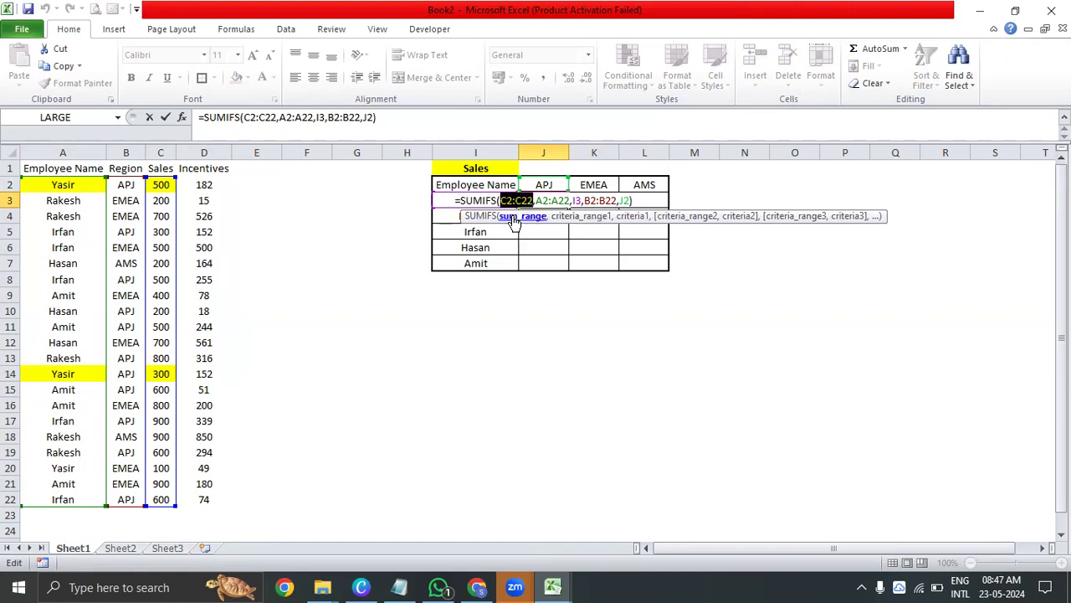
key(F4)
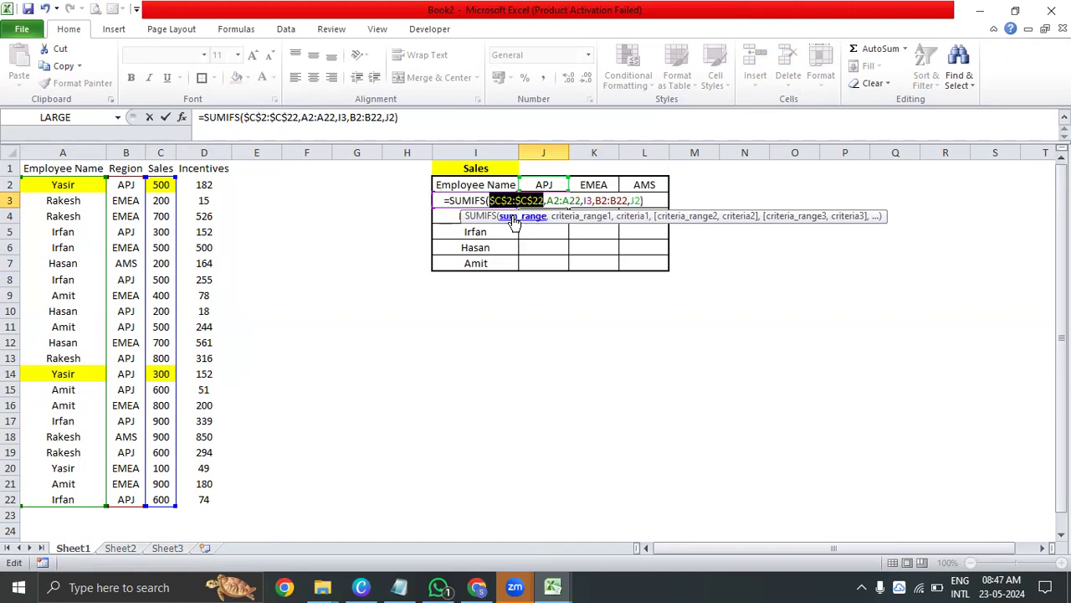
click(589, 219)
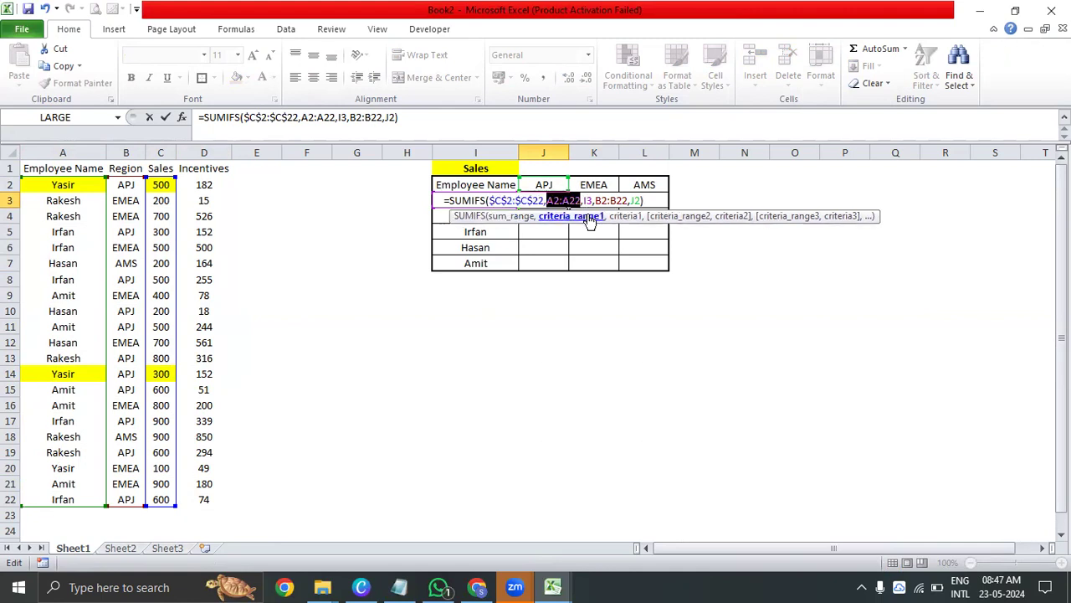
key(F4)
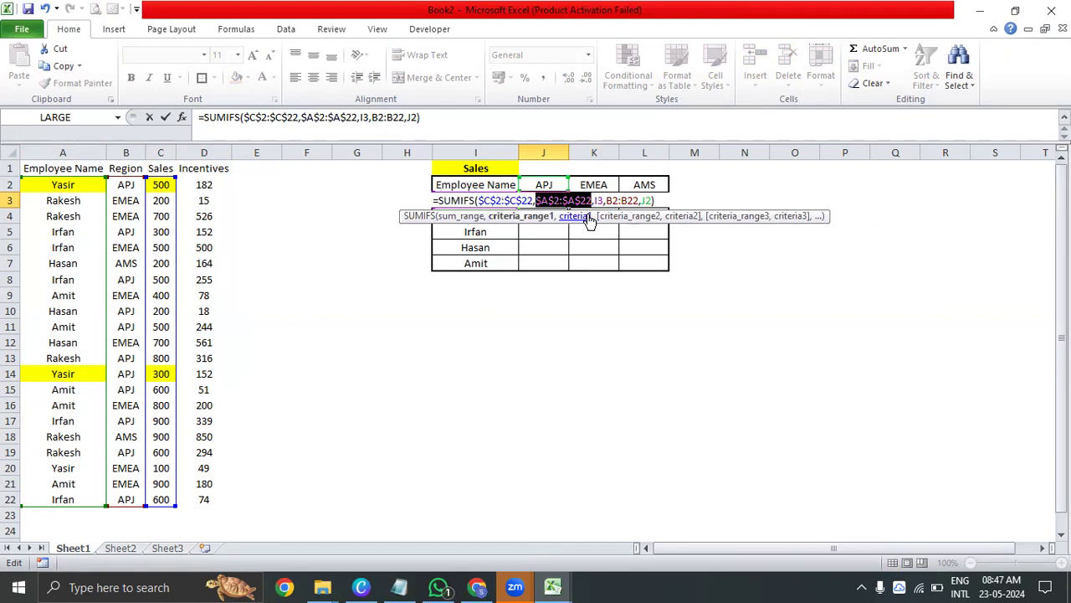
click(646, 218)
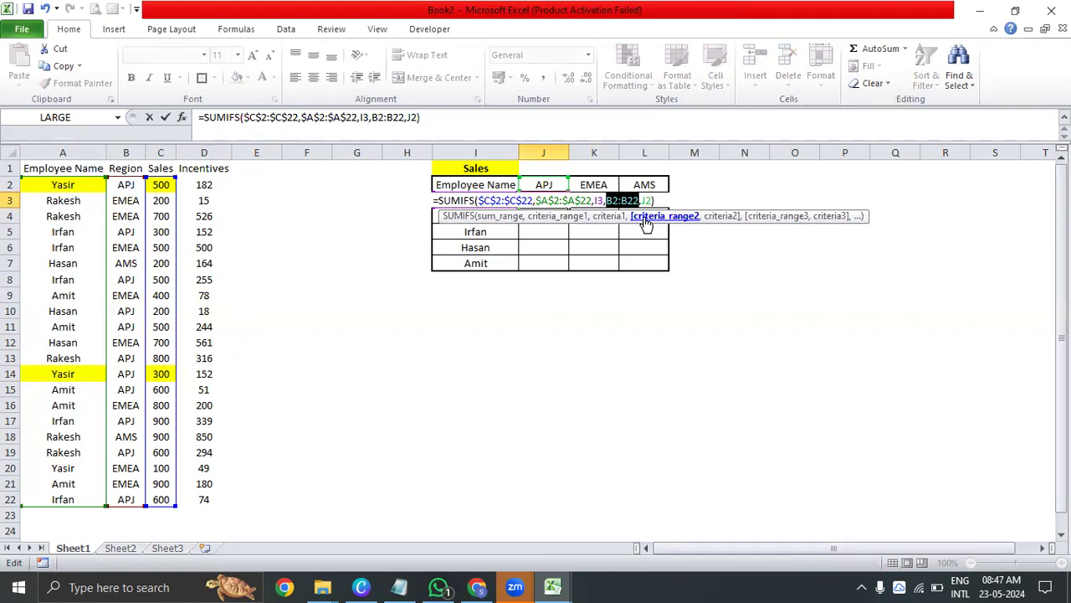
key(F4)
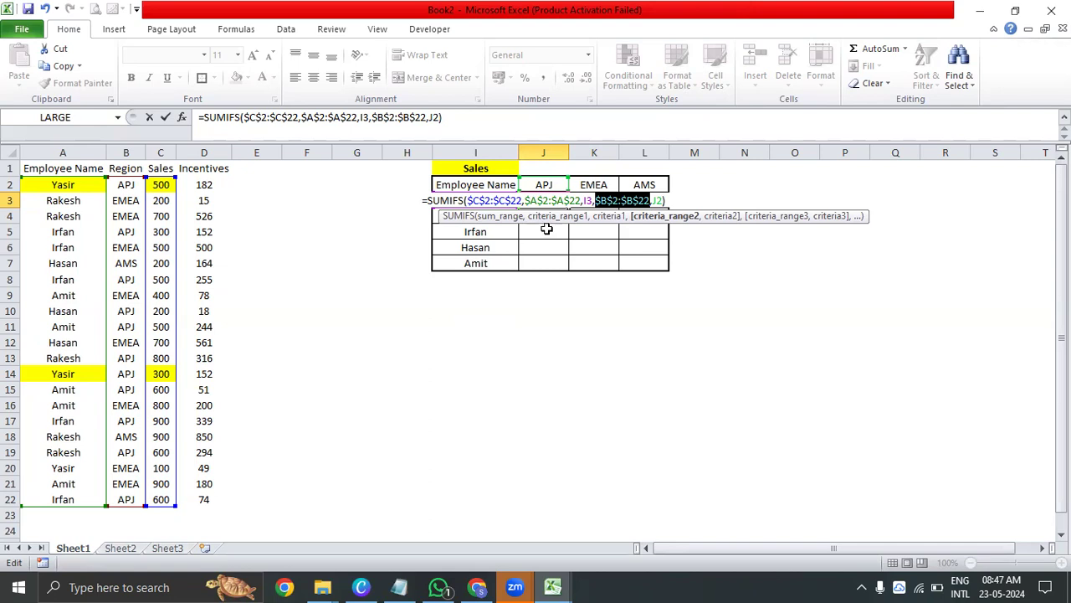
Lock only the column of the first criterion in the J3 formula as $I3 and commit the formula
click(609, 216)
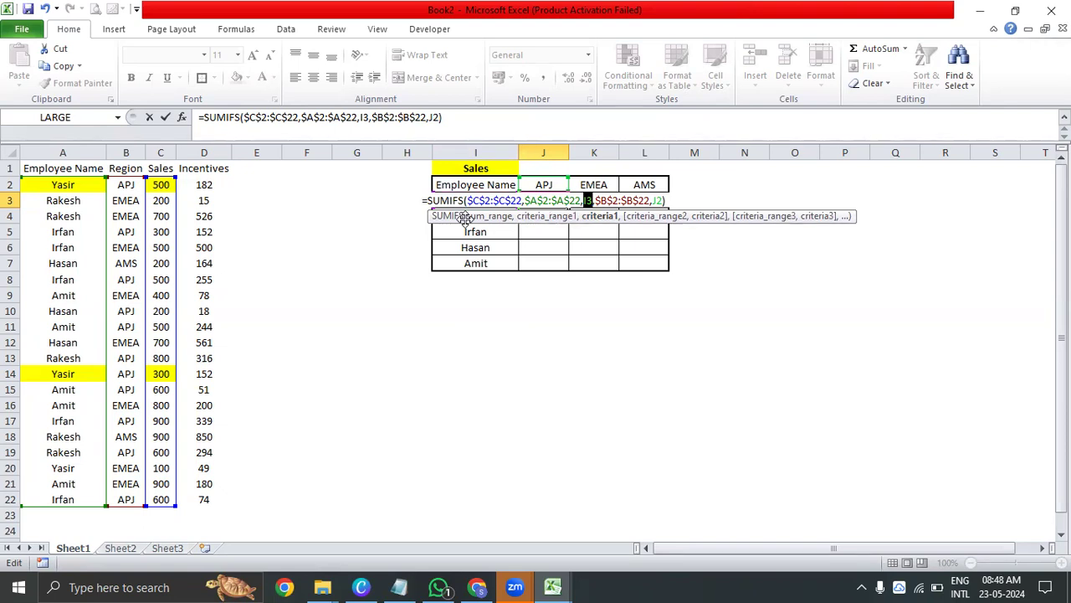
click(582, 201)
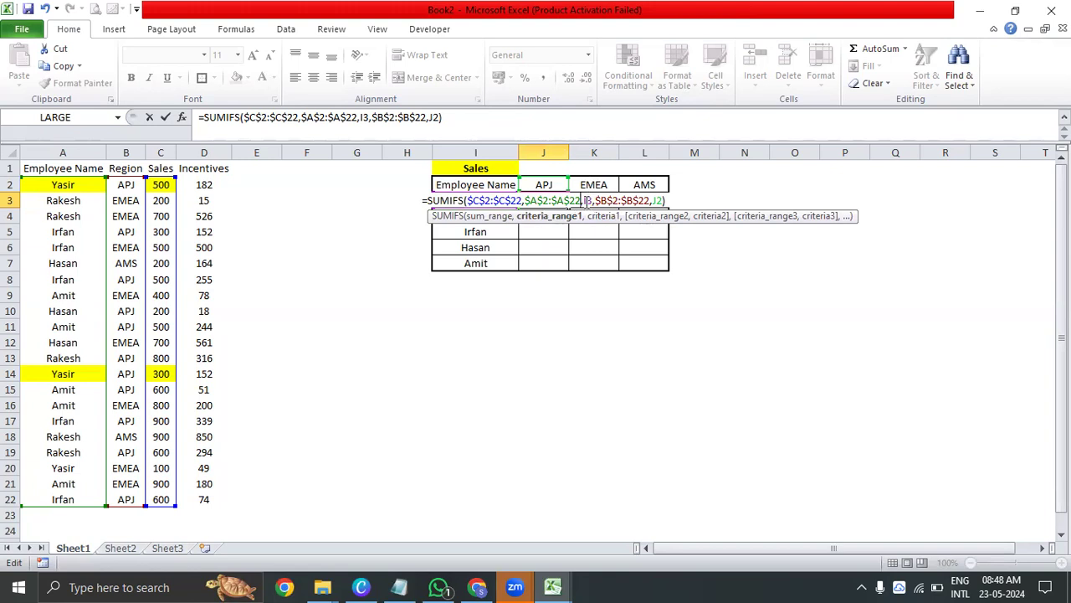
click(586, 201)
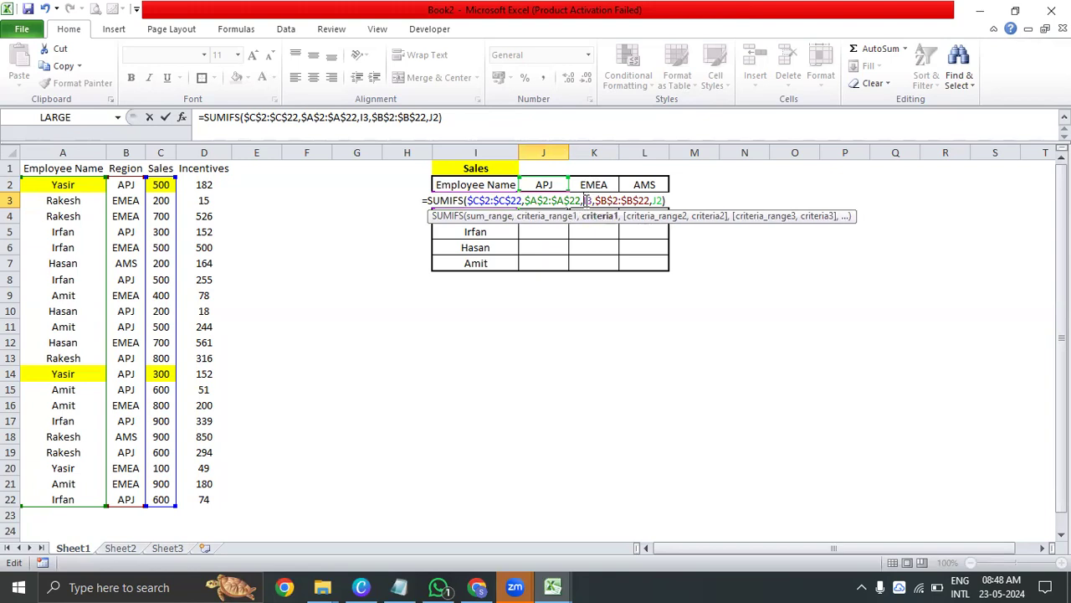
text($)
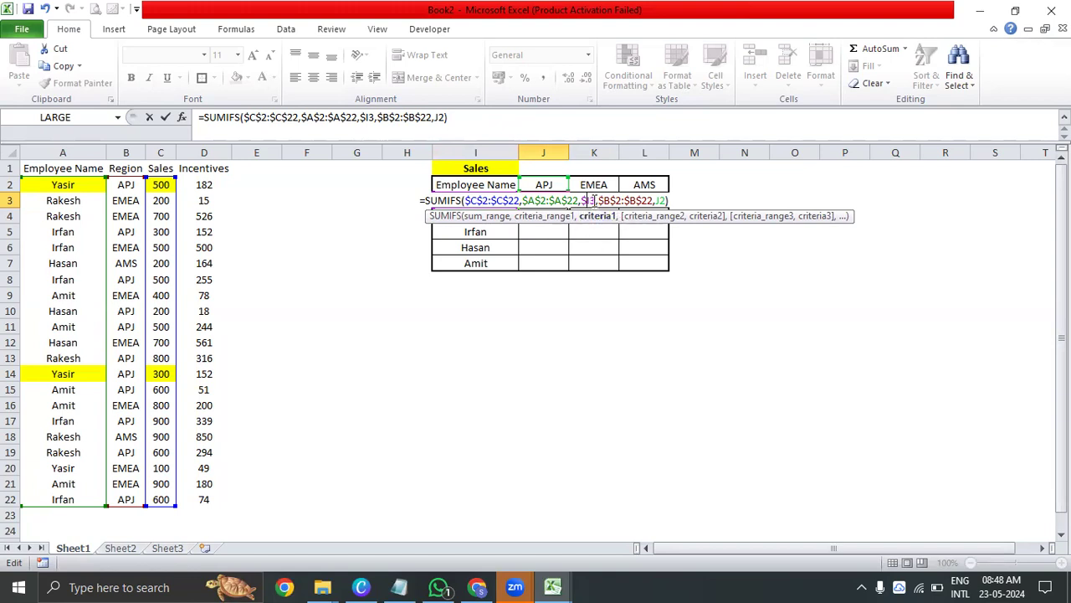
key(Return)
click(458, 203)
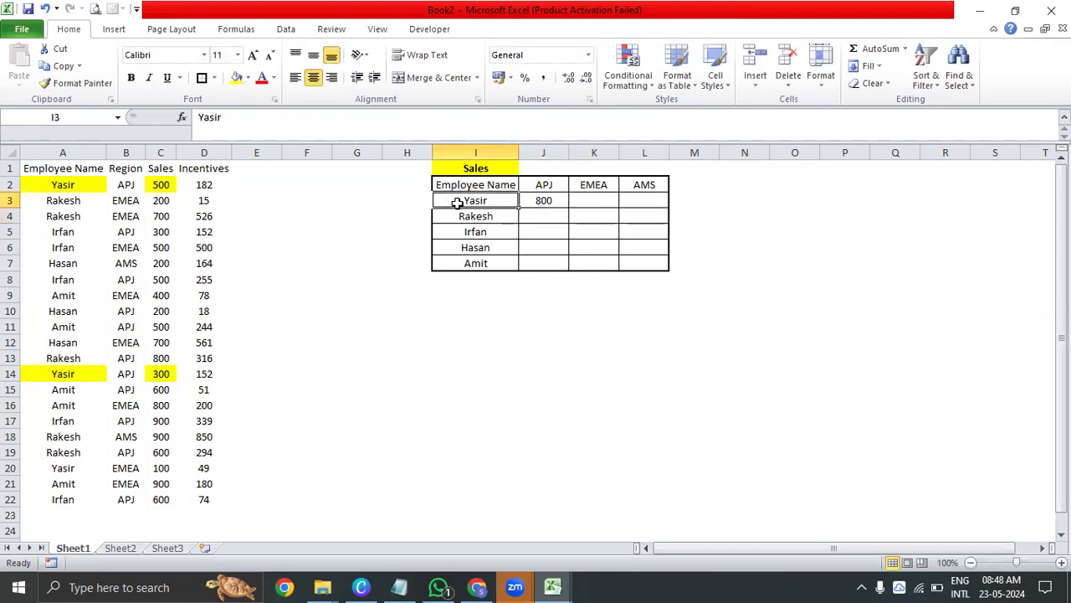
click(448, 217)
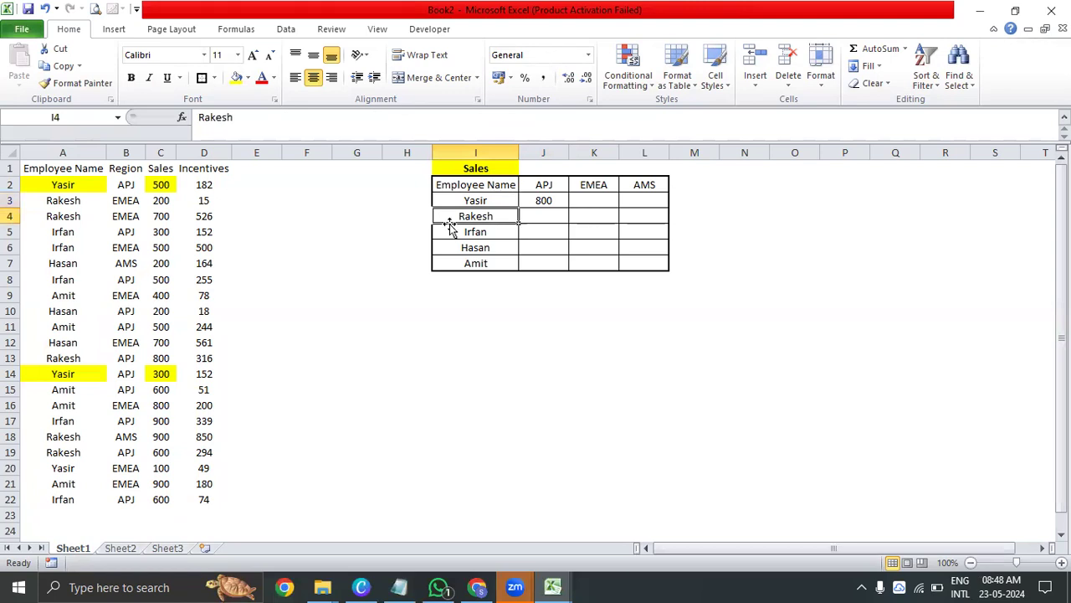
Examine the employee names in I3:I7 alongside the APJ cells J3:J7 to see which criterion each row needs
click(475, 236)
click(477, 248)
click(501, 263)
drag(507, 202, 511, 263)
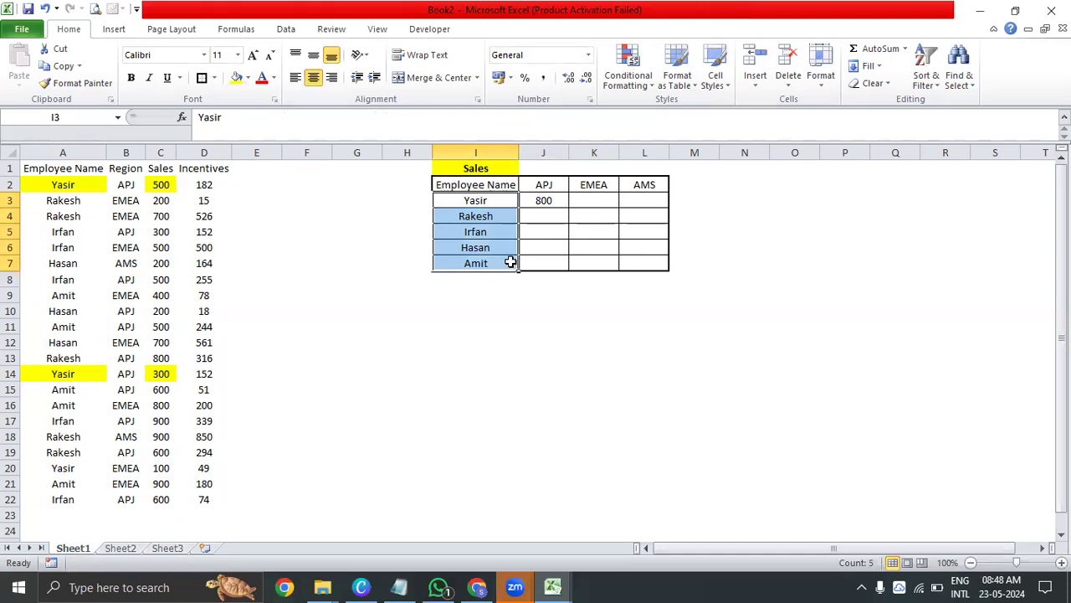
click(501, 200)
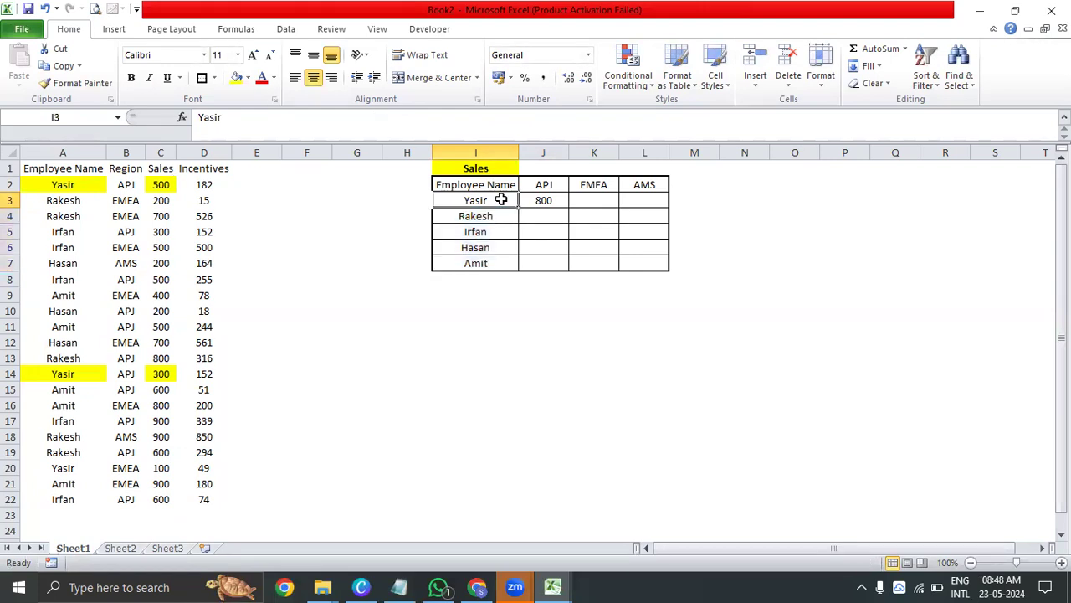
click(492, 215)
click(494, 232)
click(496, 247)
click(496, 263)
click(524, 203)
drag(529, 213, 531, 265)
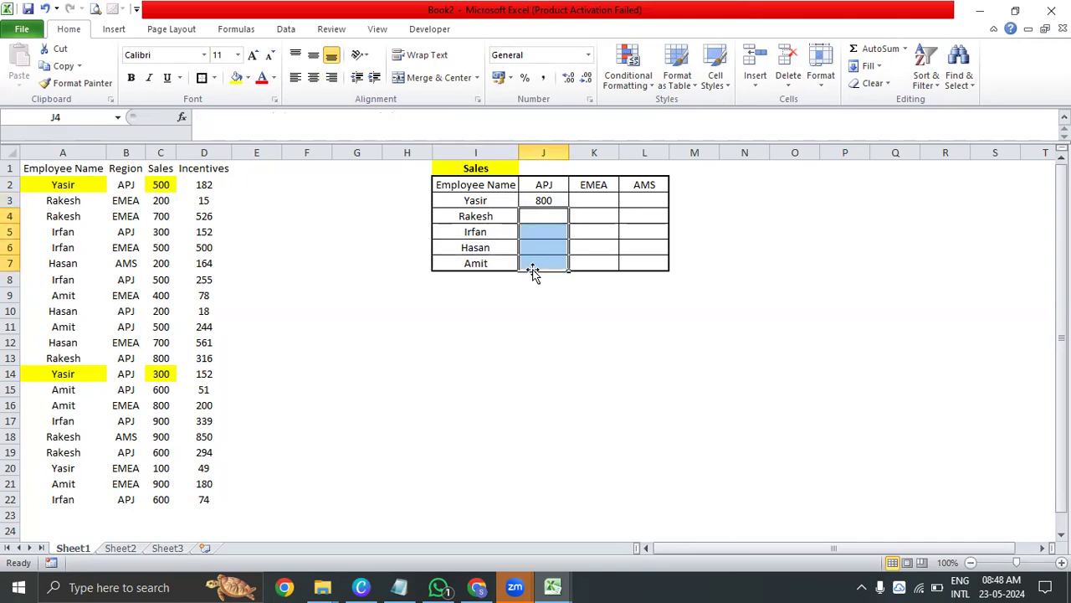
drag(555, 213, 552, 263)
click(491, 216)
click(502, 202)
click(497, 214)
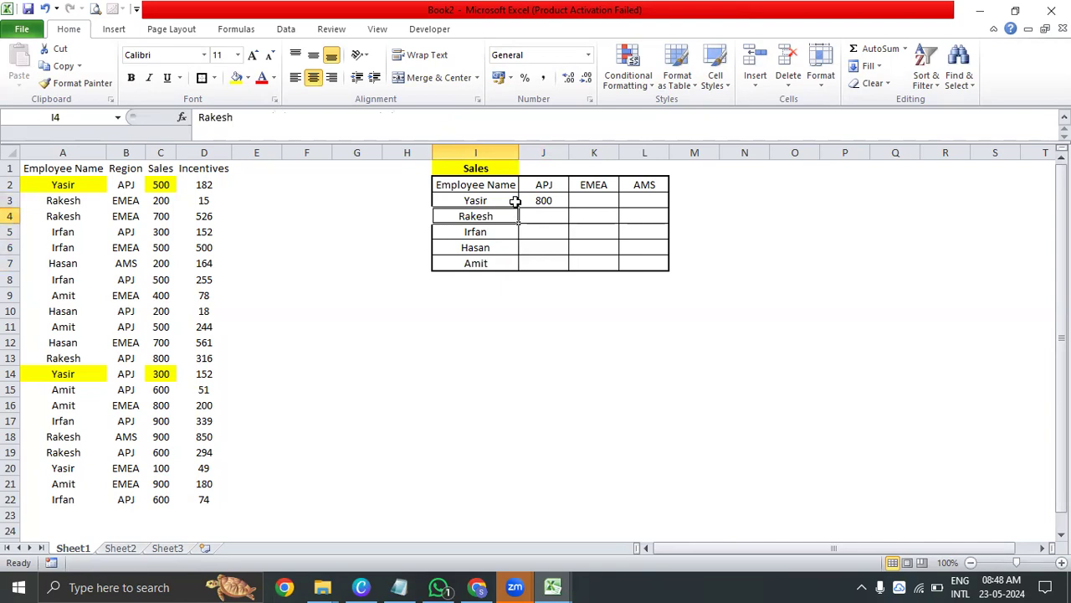
Make the first criterion in the J3 SUMIFS formula fully absolute as $I$3 and commit the formula
click(522, 200)
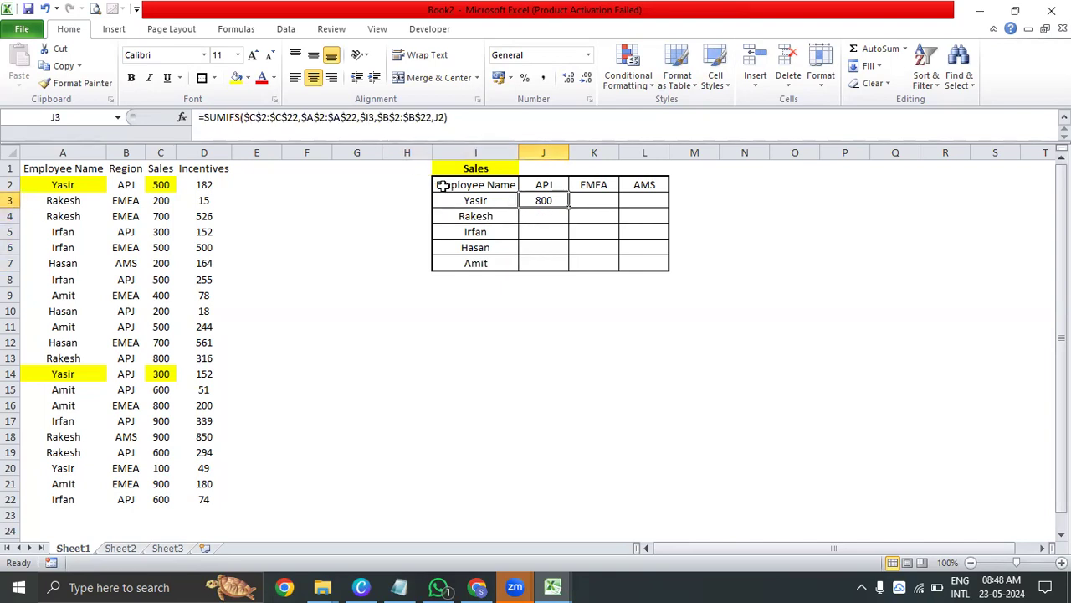
click(372, 118)
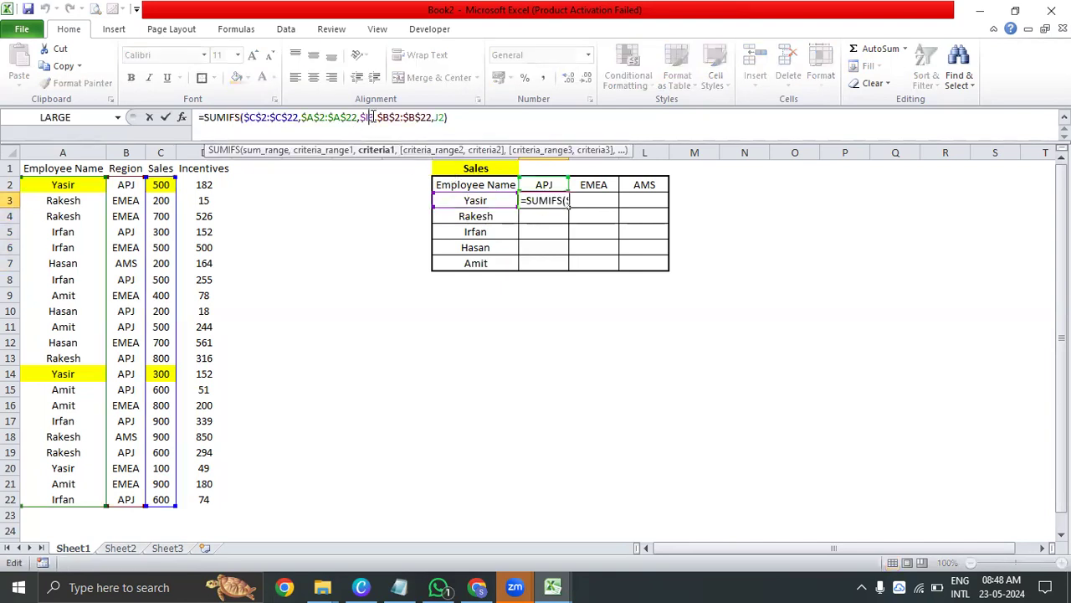
text($)
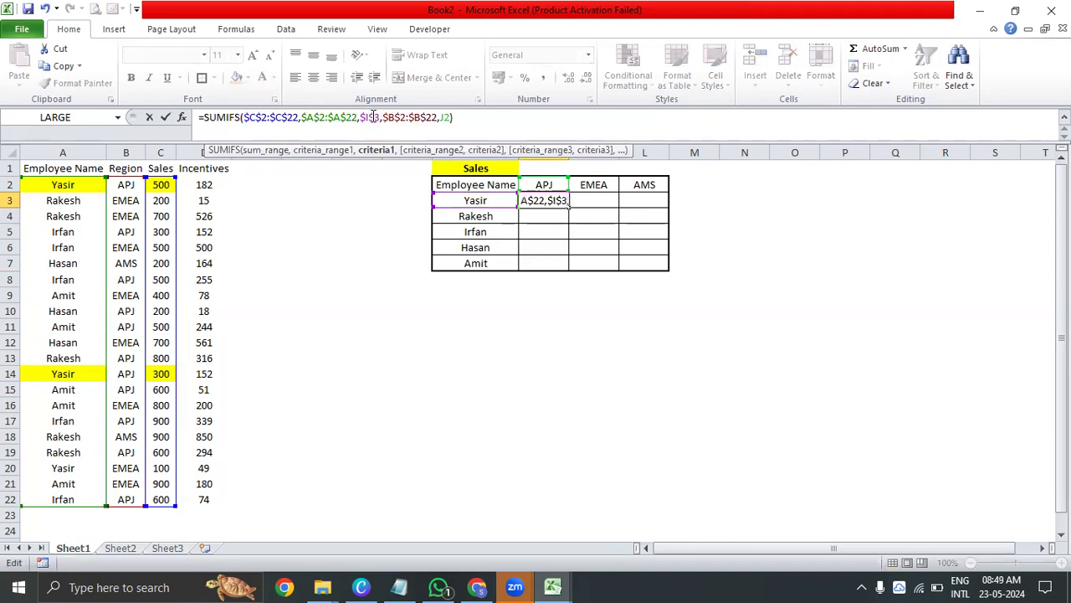
key(Return)
Copy the J3 formula down the APJ column through J7
key(Up)
key(ctrl+c)
key(shift+Down)
key(shift+Down)
key(shift+Down)
key(shift+Down)
key(ctrl+v)
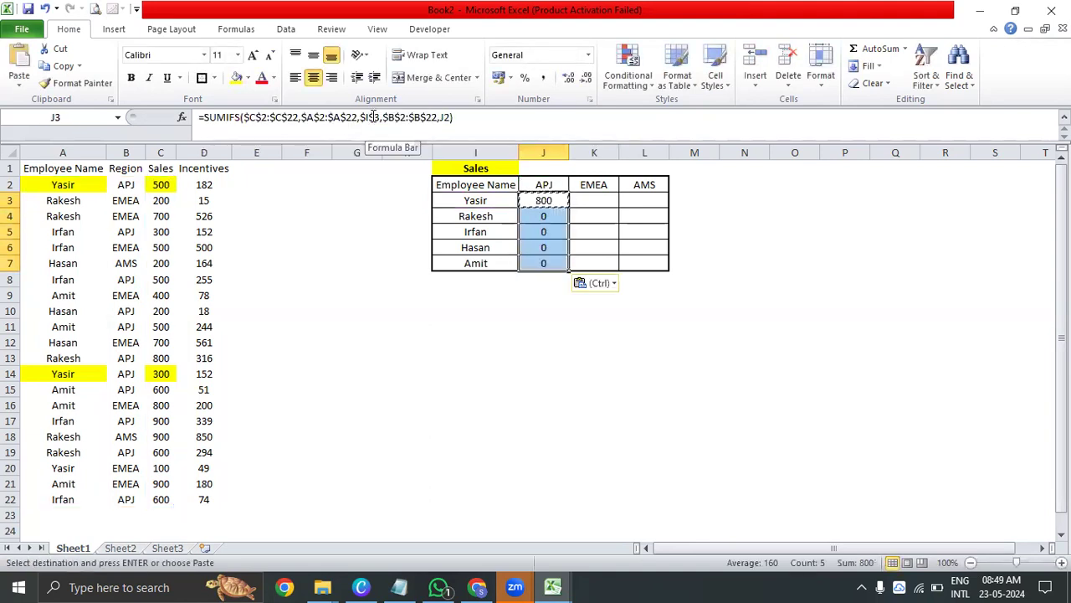
key(Escape)
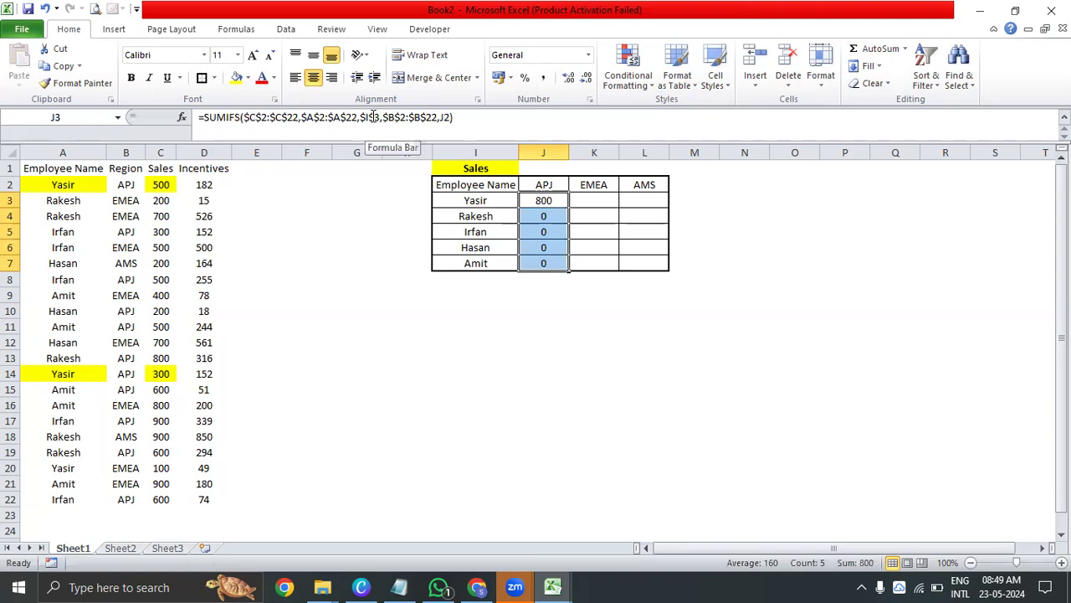
Inspect the copied formulas in J4:J7 and compare how their criteria references shift from row to row
key(Down)
key(Up)
key(Down)
key(Down)
key(Down)
key(Down)
key(Up)
key(Up)
key(Up)
key(Up)
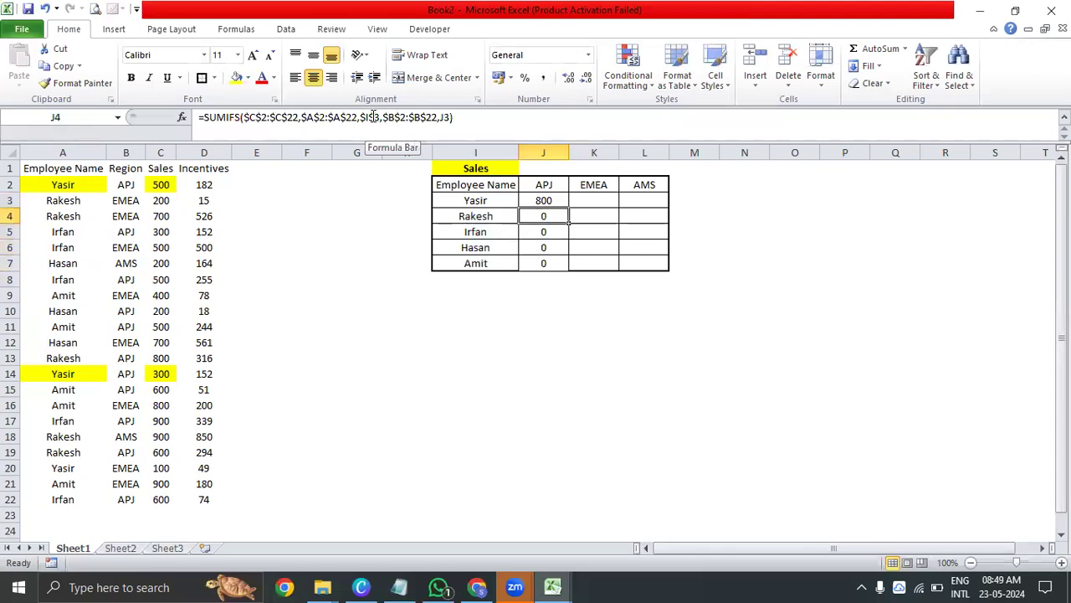
key(Down)
key(Down)
key(Down)
key(Down)
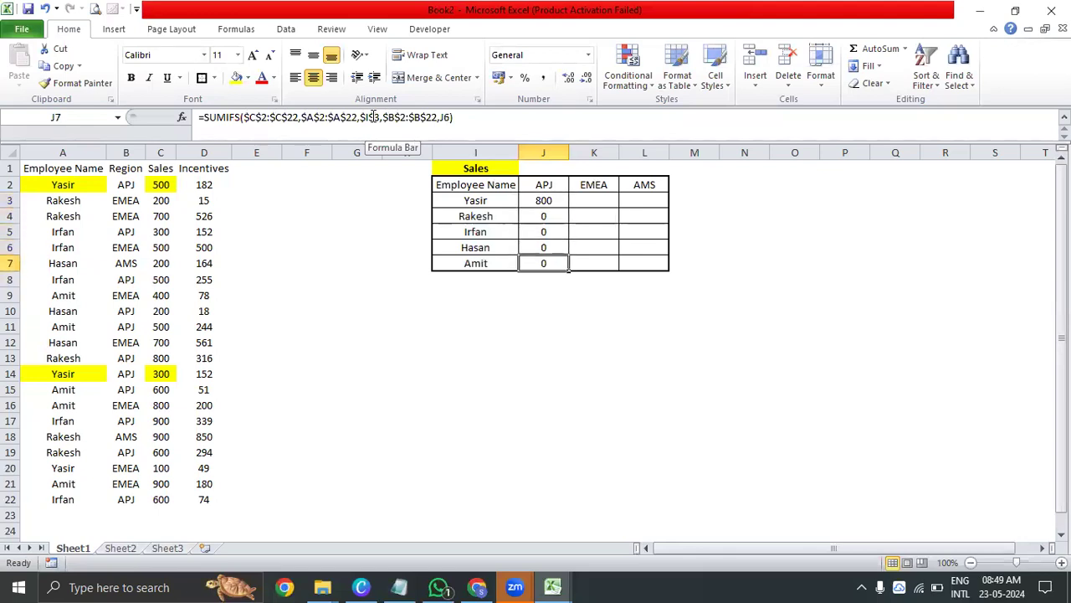
key(Up)
key(Up)
key(Up)
key(Up)
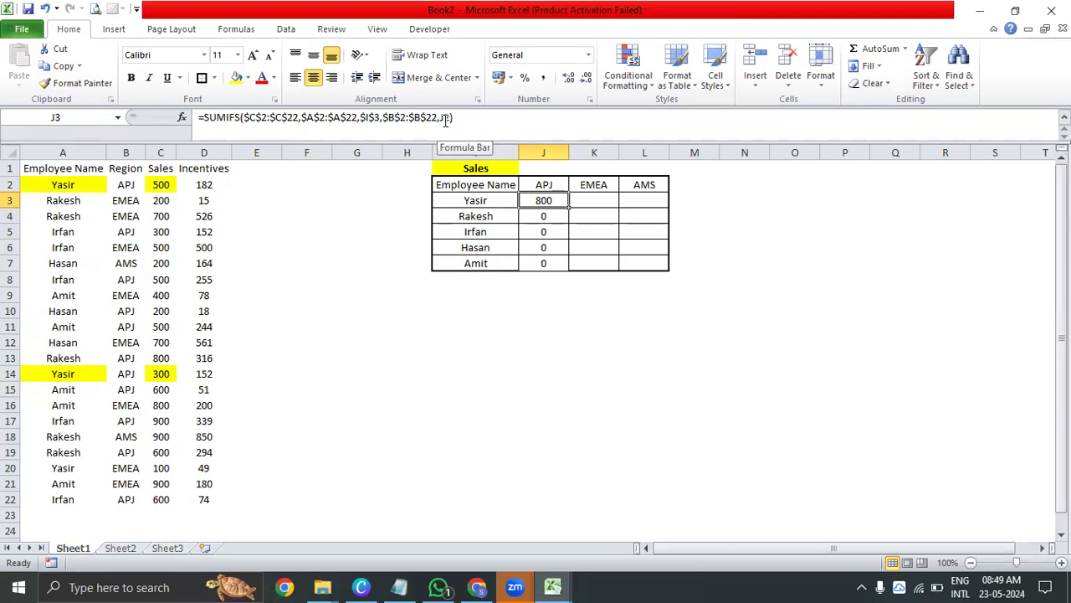
click(445, 120)
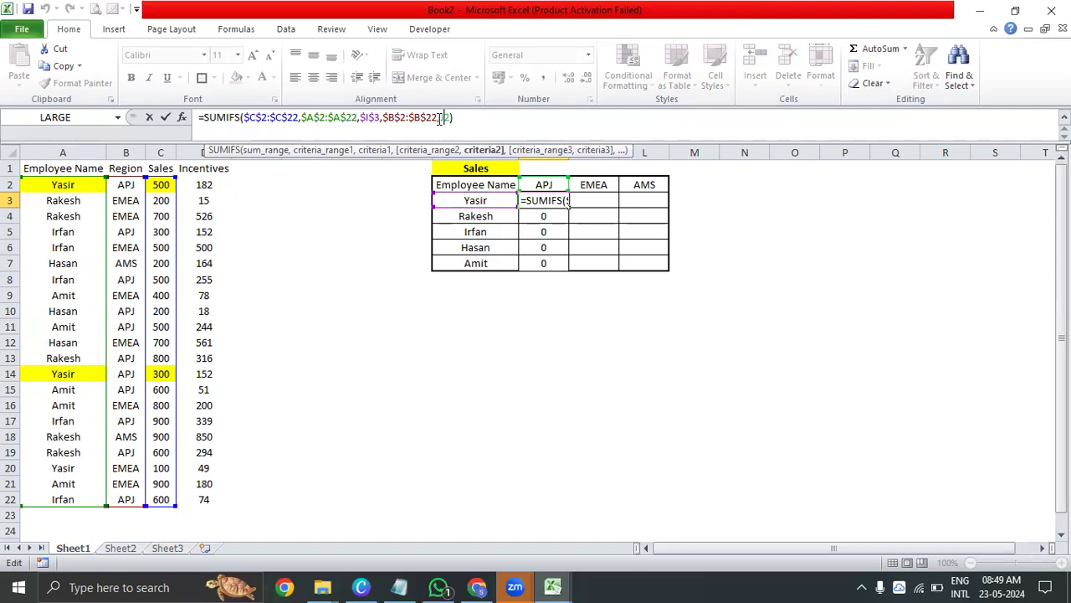
click(440, 119)
text($)
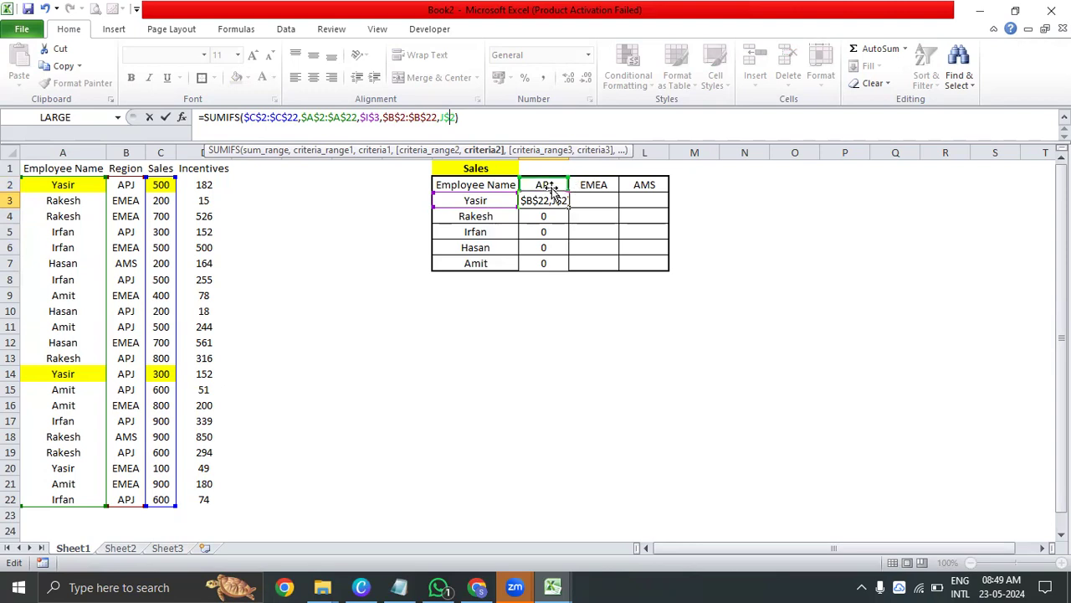
click(414, 117)
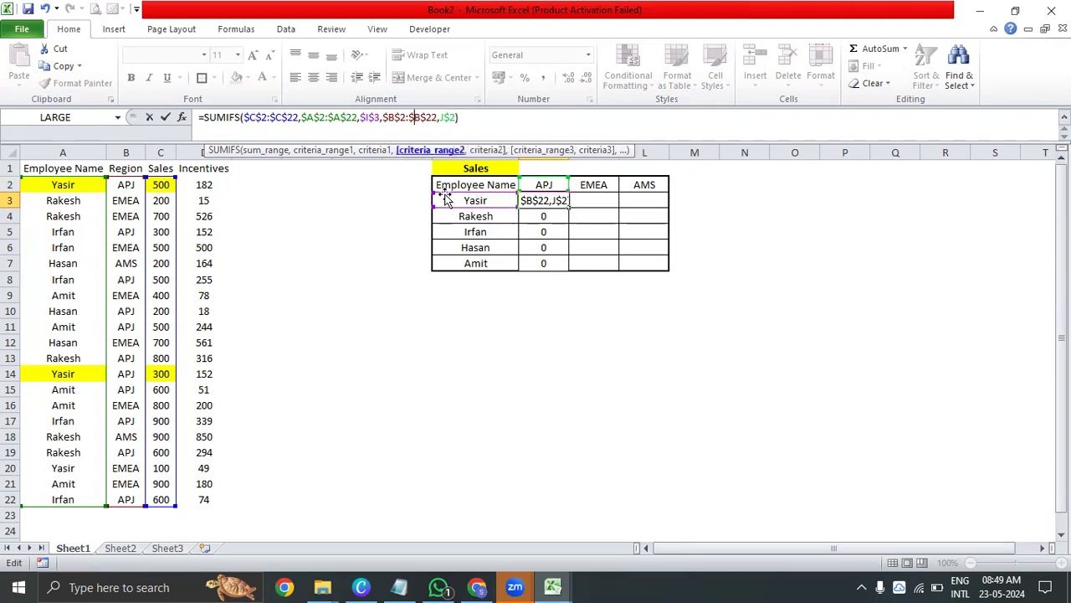
key(Escape)
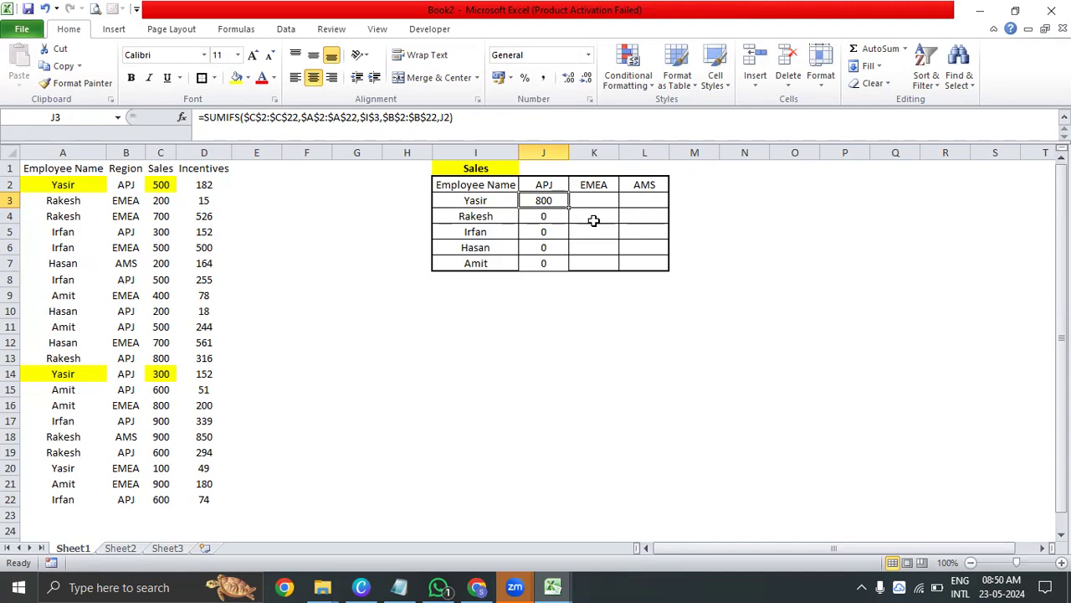
Lock only the row of the second criterion in the J3 formula as J$2 and commit the formula
click(444, 117)
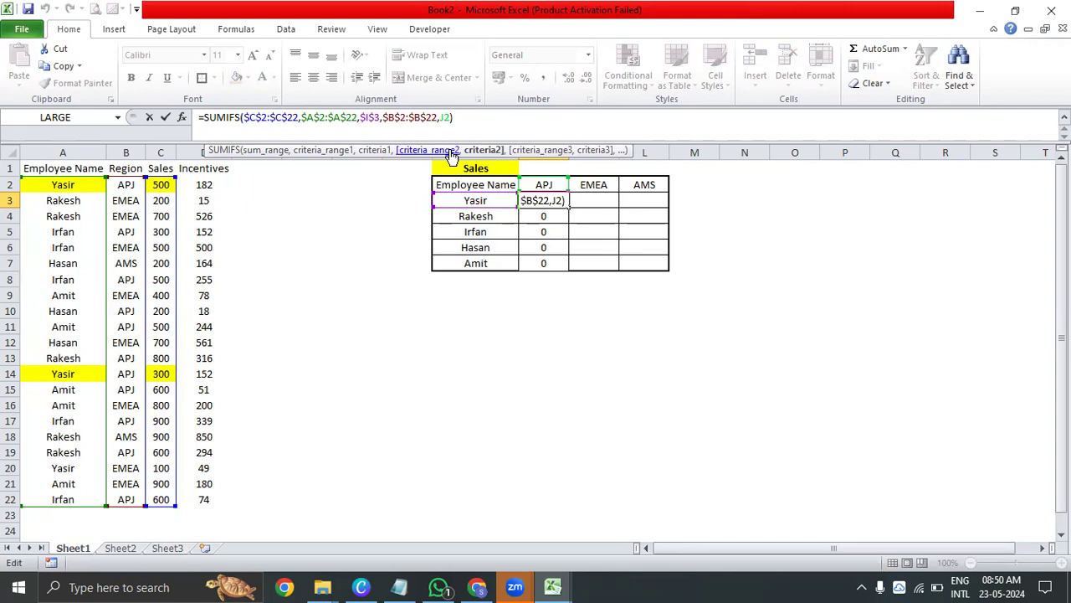
text($)
key(Return)
Copy the J3 formula with the row-locked region criterion down through J7 and inspect the references in J4
key(Up)
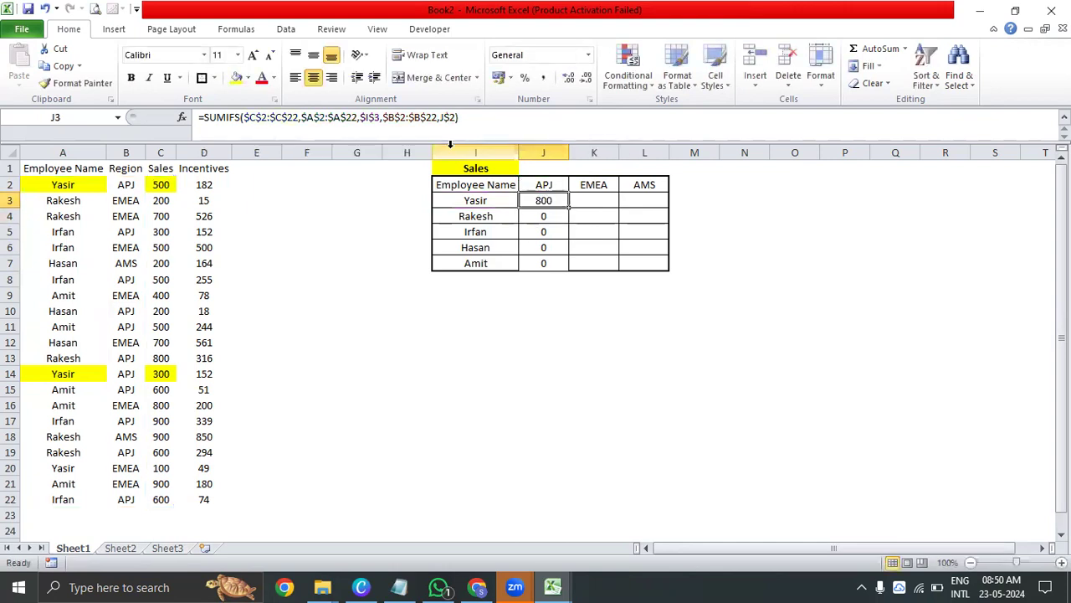
key(ctrl+c)
key(ctrl+shift+Down)
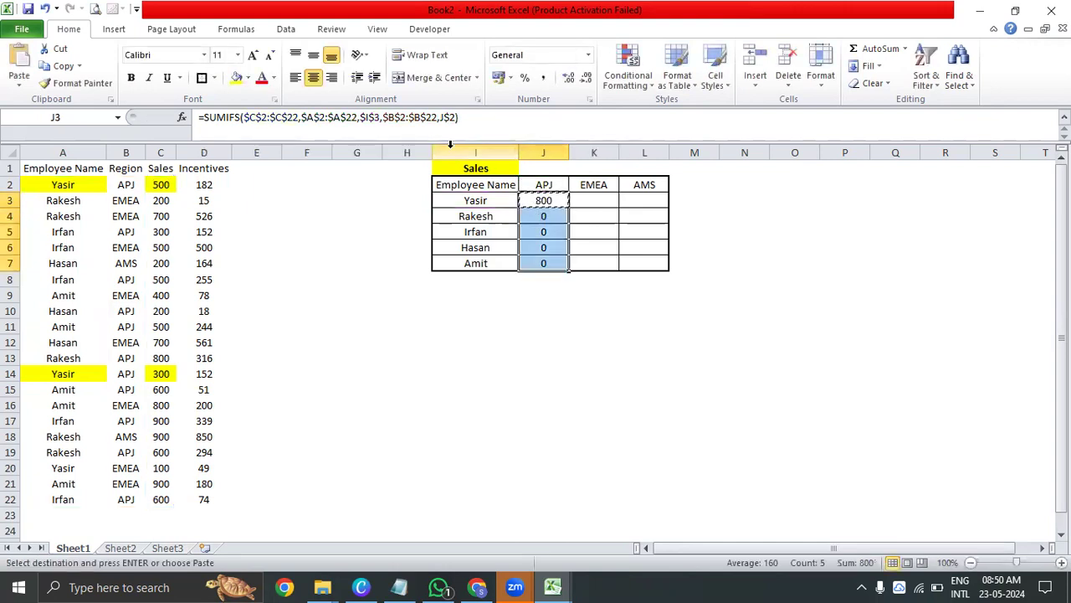
key(ctrl+v)
key(Escape)
key(ctrl+shift+Up)
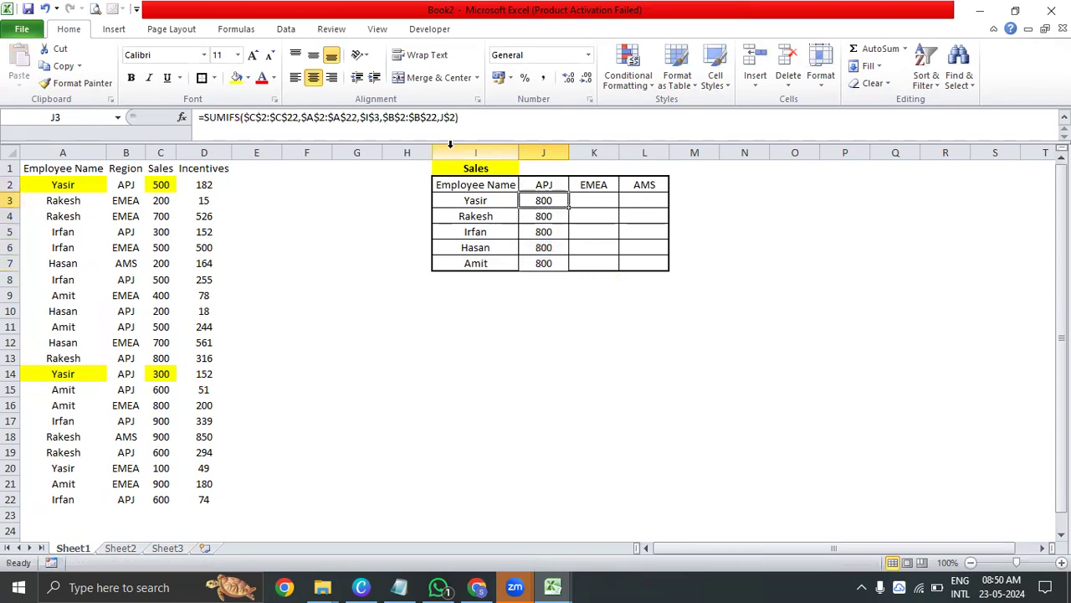
double_click(542, 216)
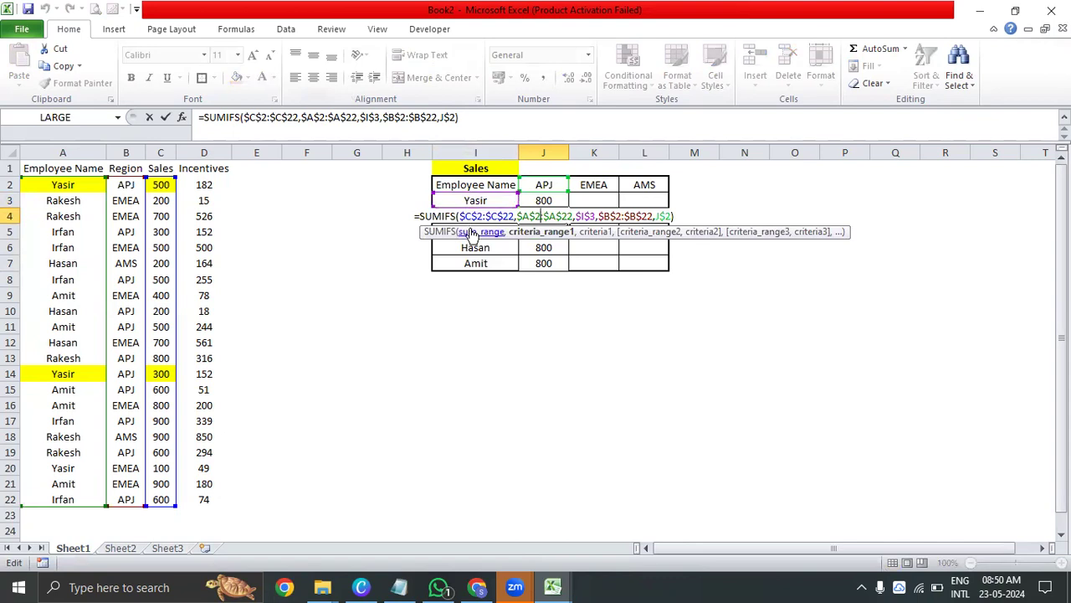
key(Escape)
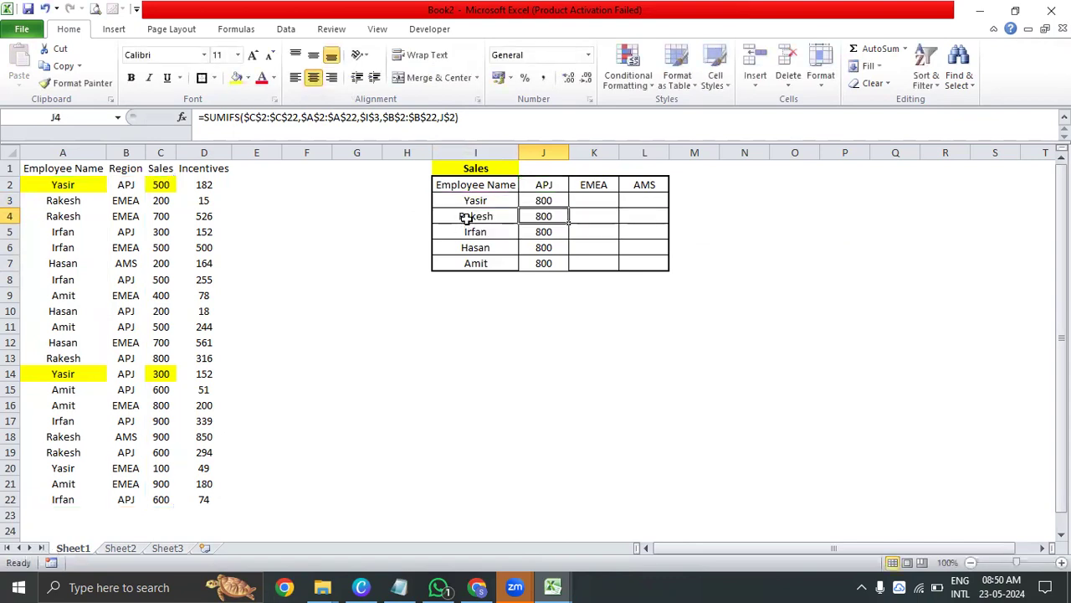
click(465, 216)
Release the row lock on the first criterion in the J3 formula, leaving $I3, and commit the formula
click(540, 198)
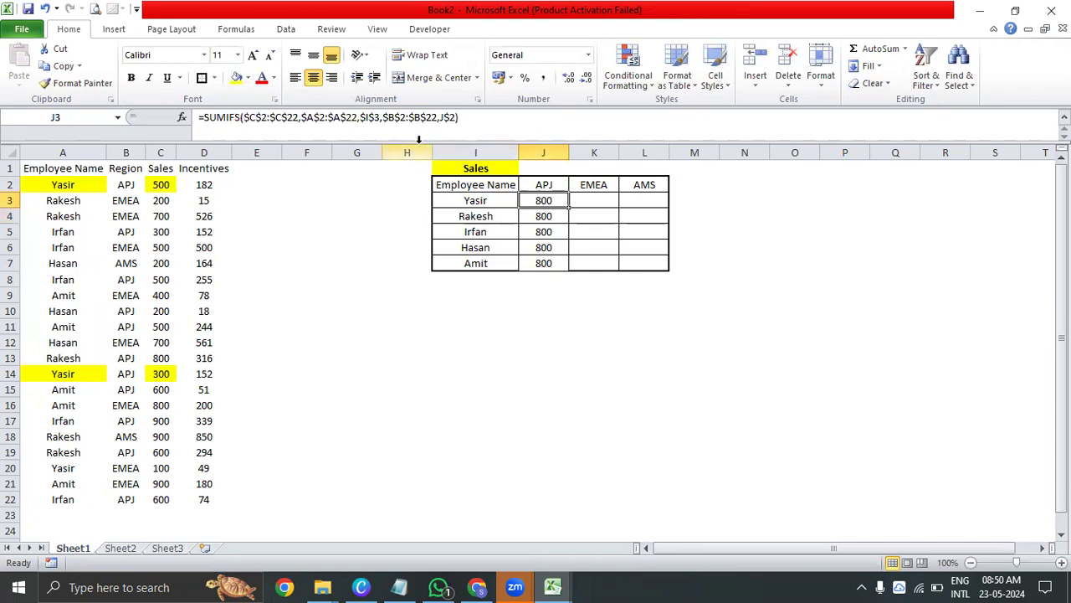
click(378, 124)
key(BackSpace)
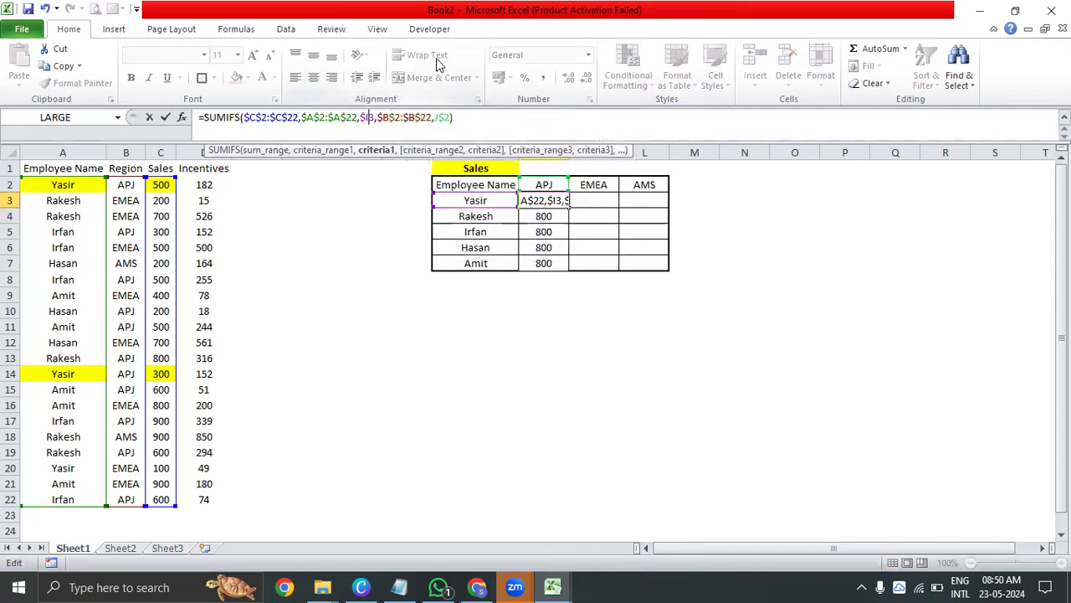
key(Return)
Copy the J3 formula across the whole summary grid J3:L7 to cover every employee and region
key(Up)
key(ctrl+c)
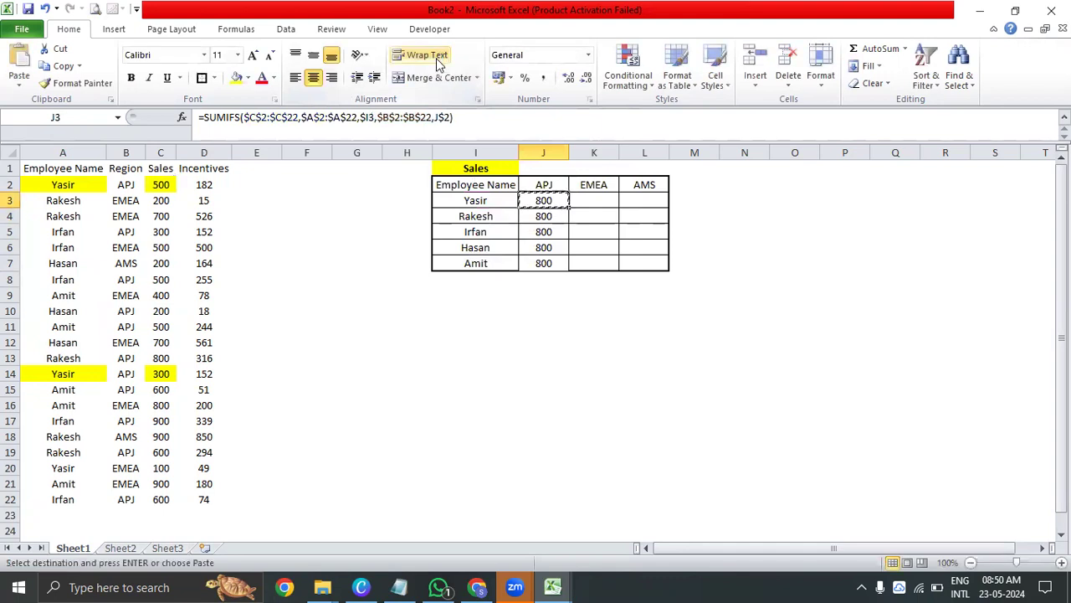
key(shift+Right)
key(shift+Down)
key(shift+Right)
key(shift+Down)
key(shift+Down)
key(shift+Down)
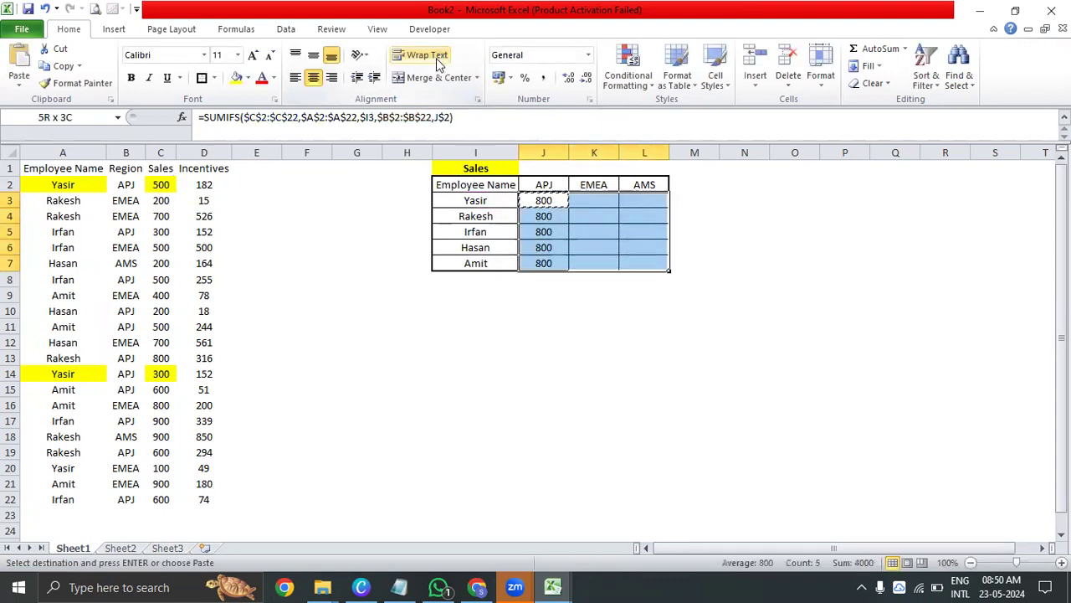
key(ctrl+v)
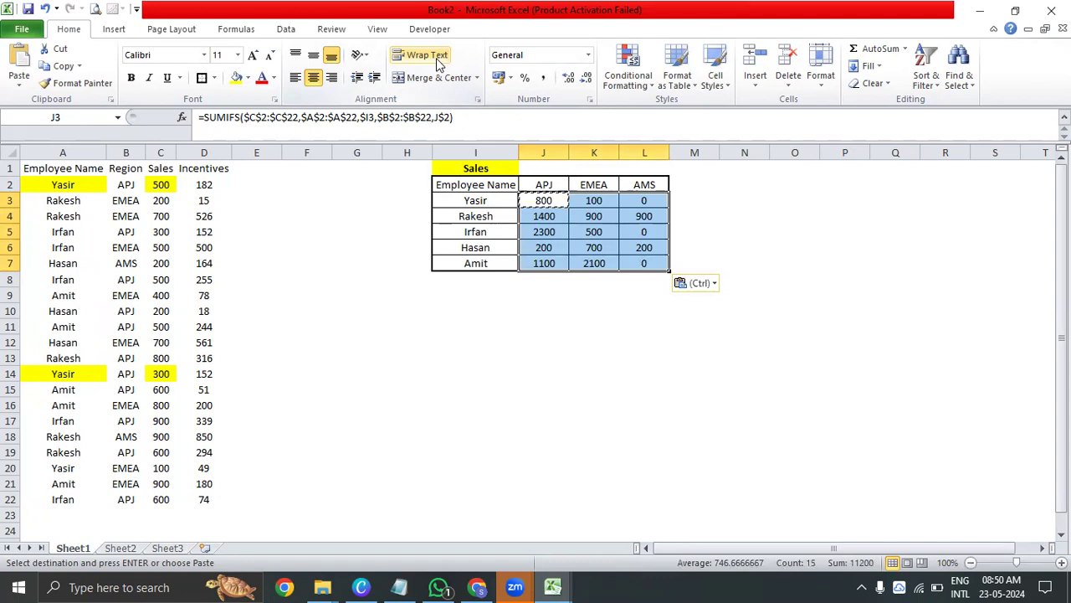
key(Escape)
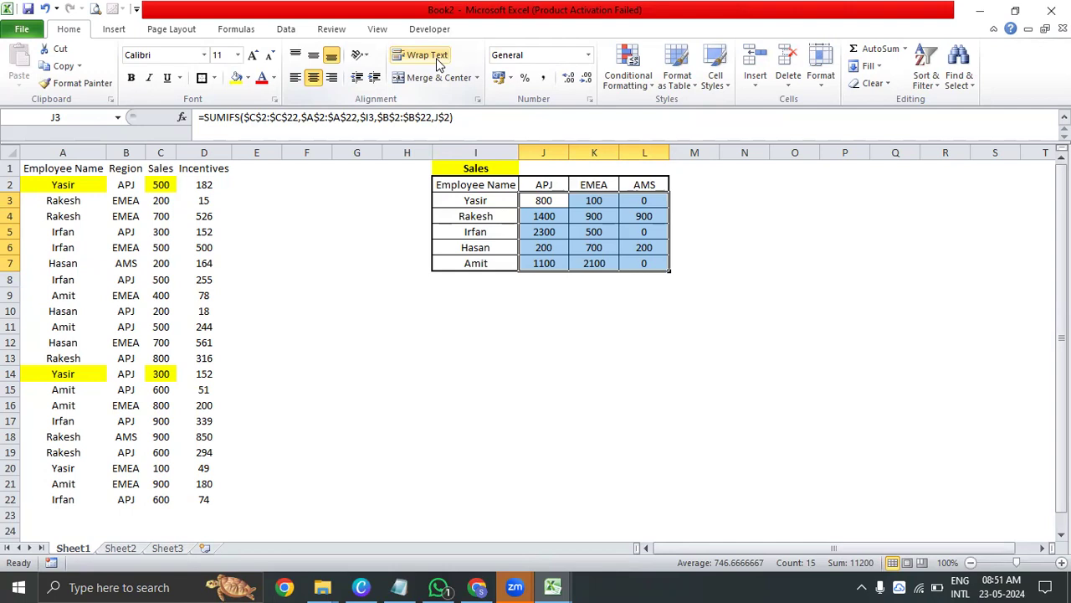
Check the results in J3:L7, especially L3 and K3, against the source records in A2:C22
click(765, 308)
drag(544, 201, 658, 268)
click(641, 206)
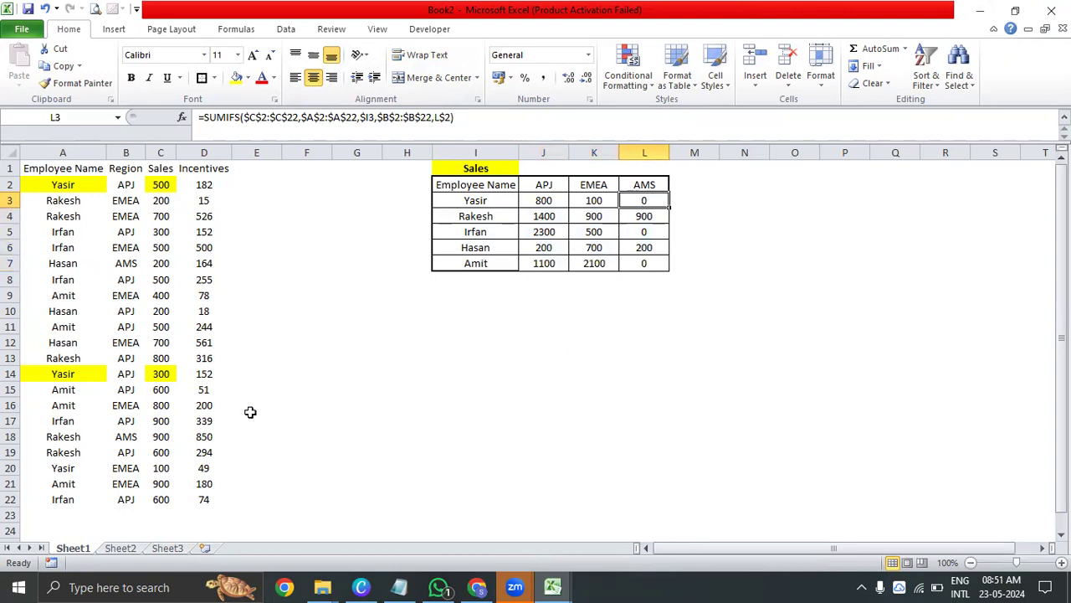
drag(67, 186, 160, 500)
click(642, 202)
click(590, 206)
Fill the name and sales cells of the matching EMEA record, A20 and C20, with yellow
click(126, 468)
click(72, 472)
ctrl+click(159, 468)
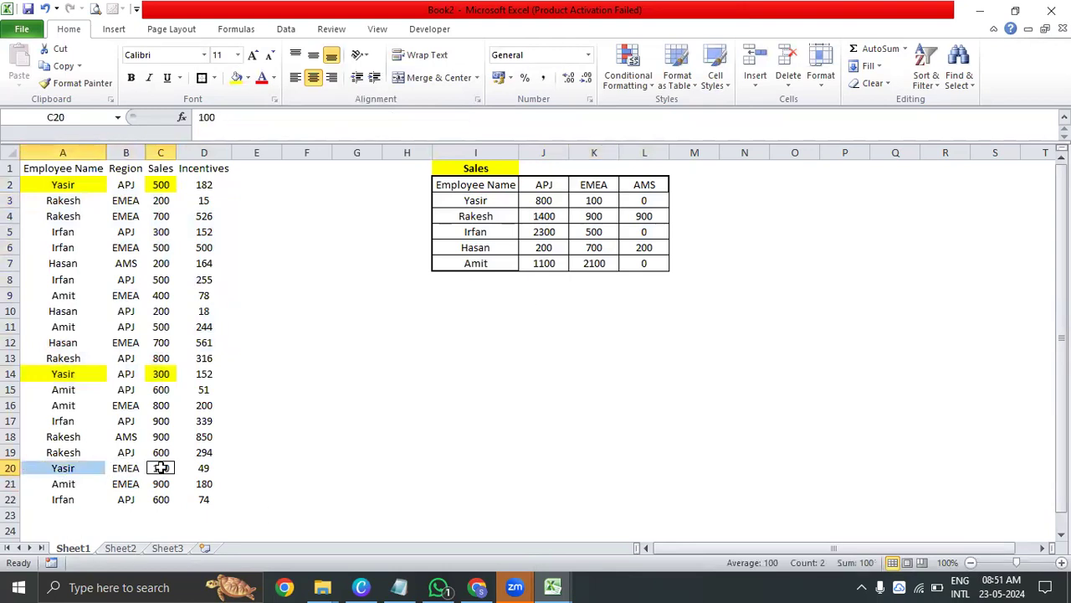
click(237, 77)
click(83, 202)
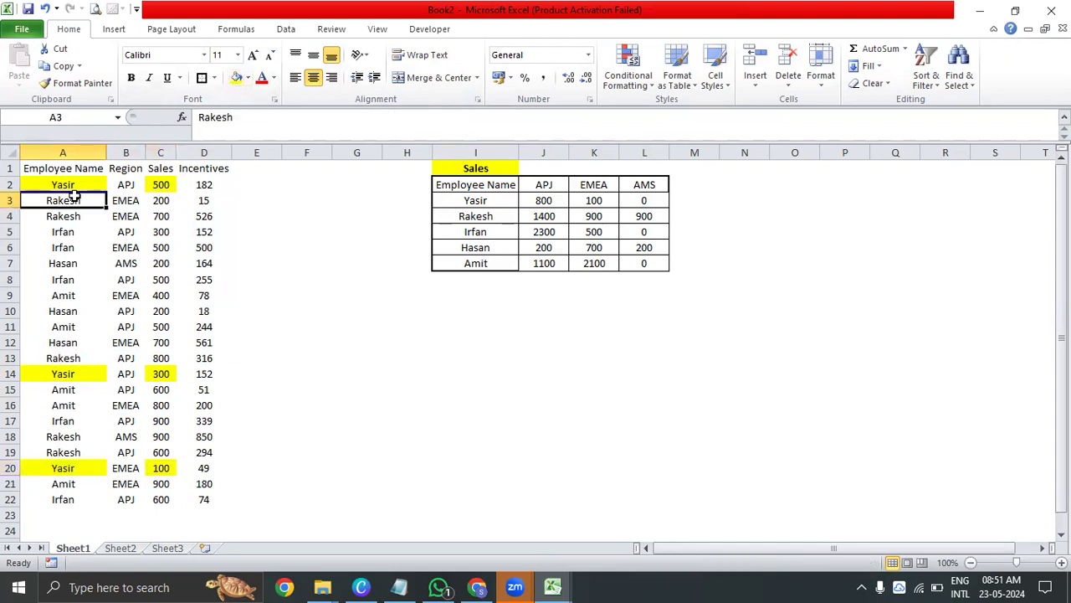
Apply borders to the summary table I2:L7 and review the regional totals in J4:L4
drag(474, 185, 631, 262)
click(201, 77)
click(504, 232)
click(546, 215)
click(595, 216)
click(629, 214)
drag(539, 216, 635, 217)
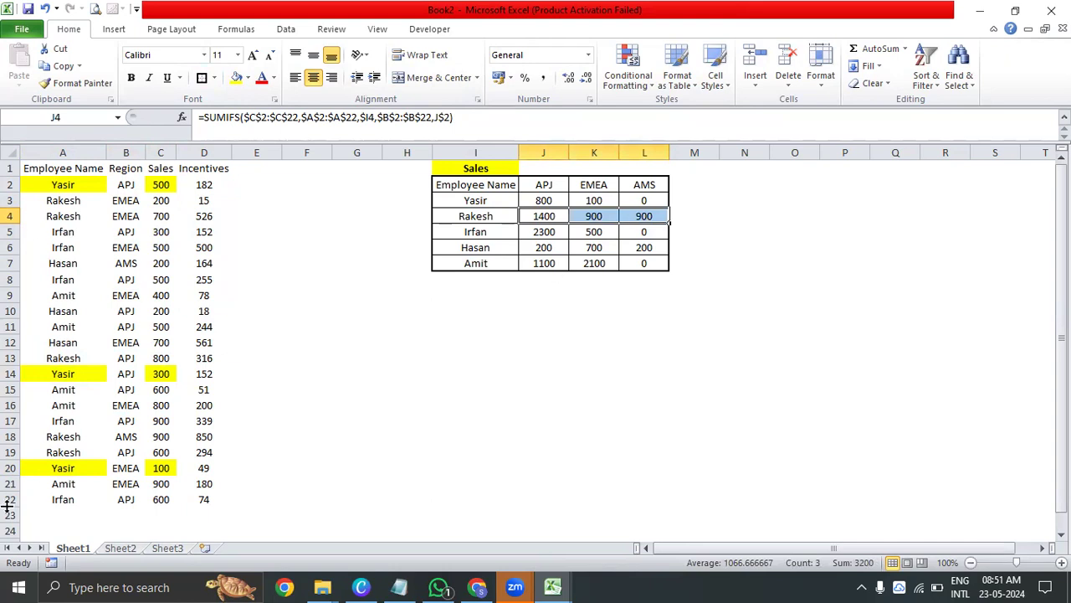
Total the APJ column in J8 with =SUM(J3:J7)
click(548, 286)
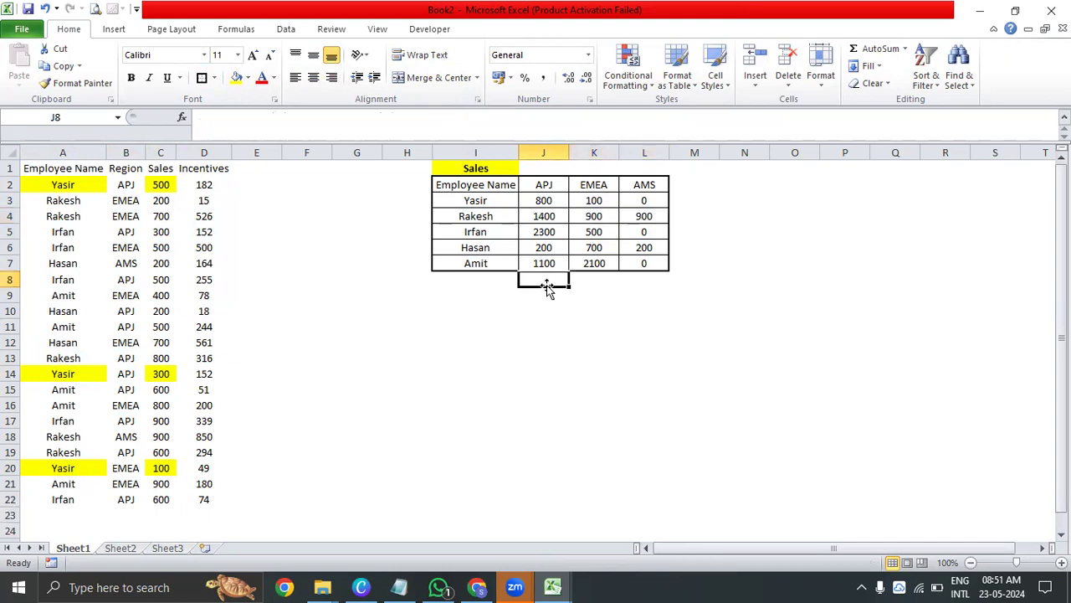
text(=sum)
key(Tab)
key(Up)
key(shift+Up)
key(shift+Up)
key(shift+Up)
key(shift+Up)
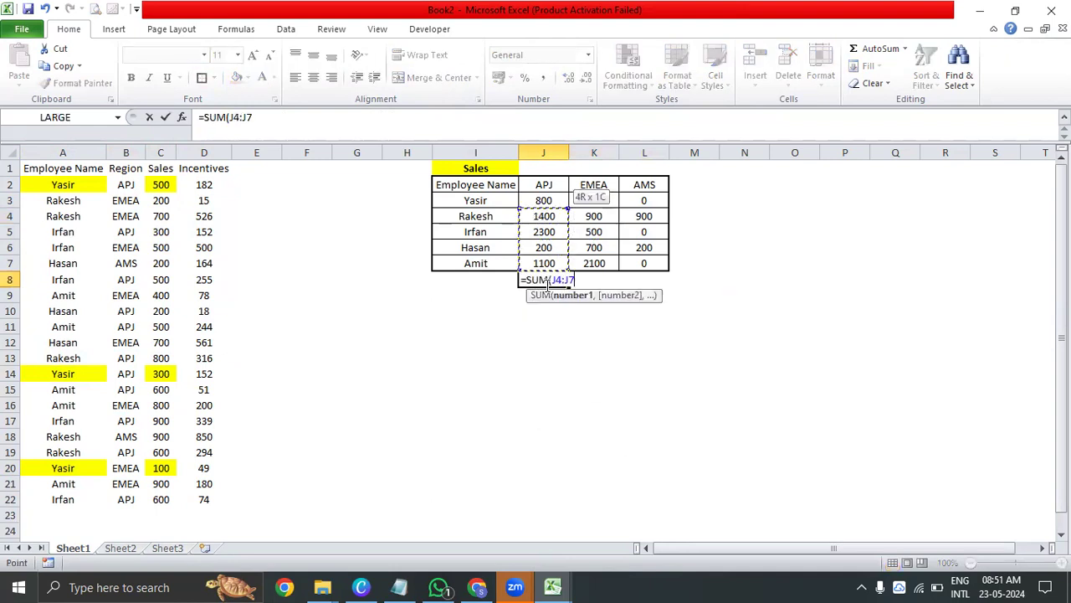
key(ctrl+Return)
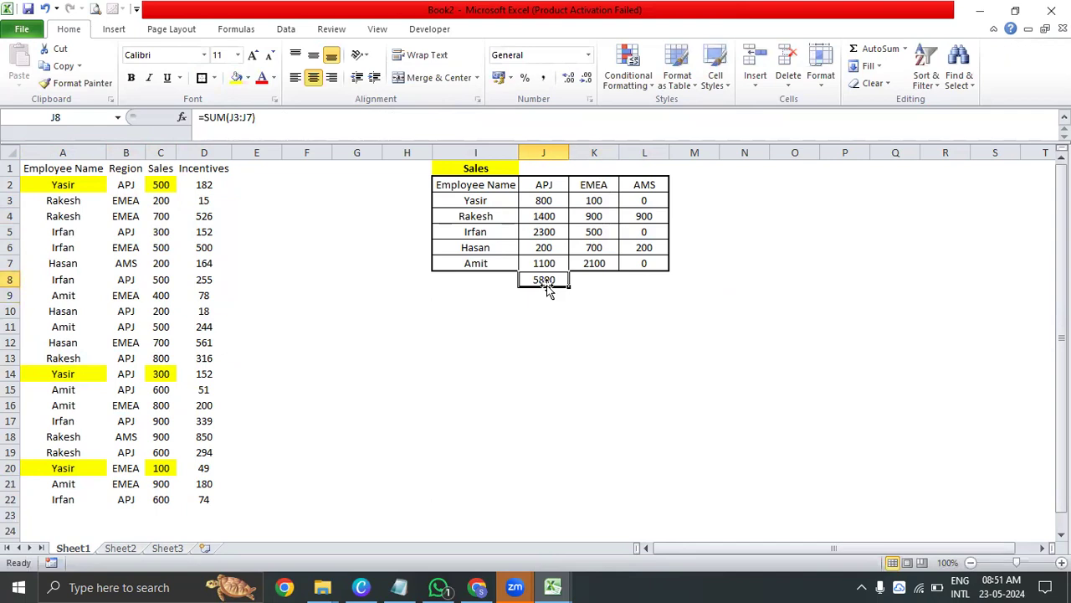
Make the APJ total in J8 bold and copy its formula across to K8:L8
key(ctrl+b)
key(ctrl+c)
key(shift+Right)
key(shift+Right)
key(ctrl+v)
key(Escape)
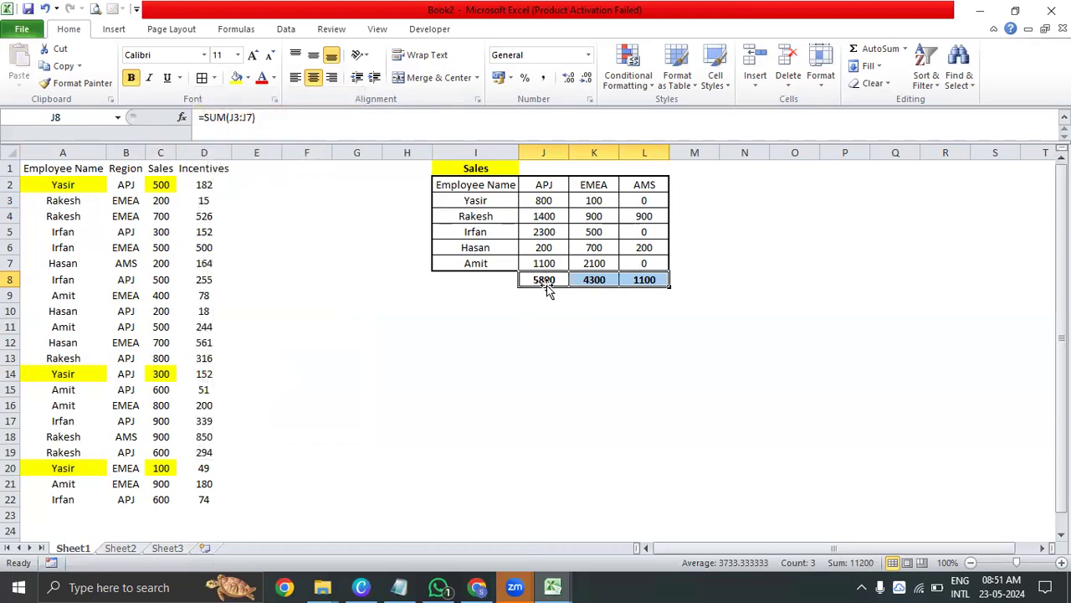
Apply a thick box border around the totals in J8:L8
key(alt+h)
key(b)
key(t)
click(589, 392)
Label the totals row "Total" in I8 and apply all borders to that cell
click(479, 282)
text(Total)
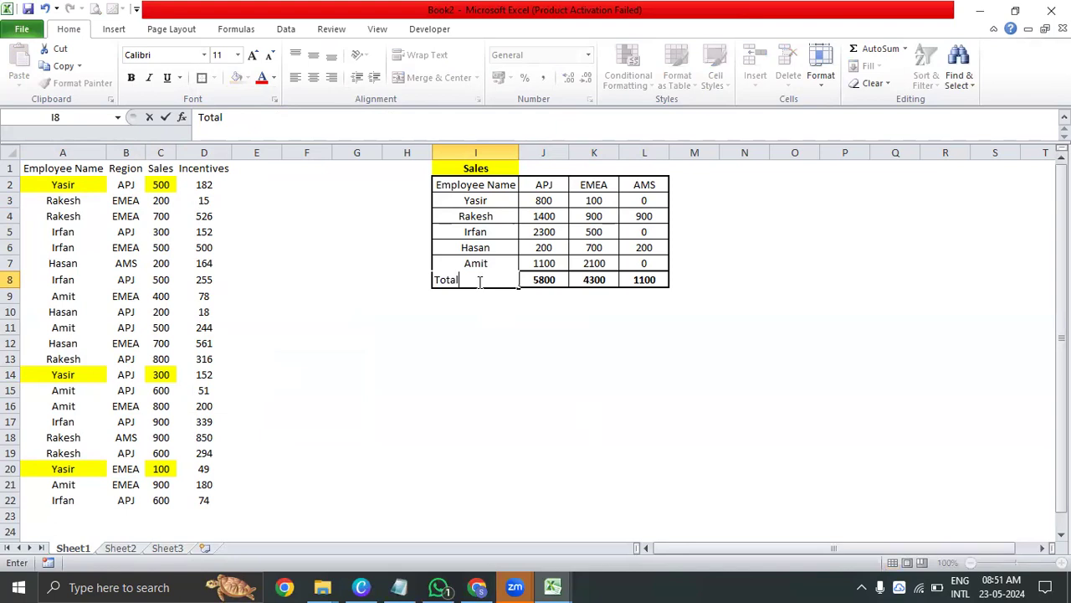
key(Return)
click(477, 281)
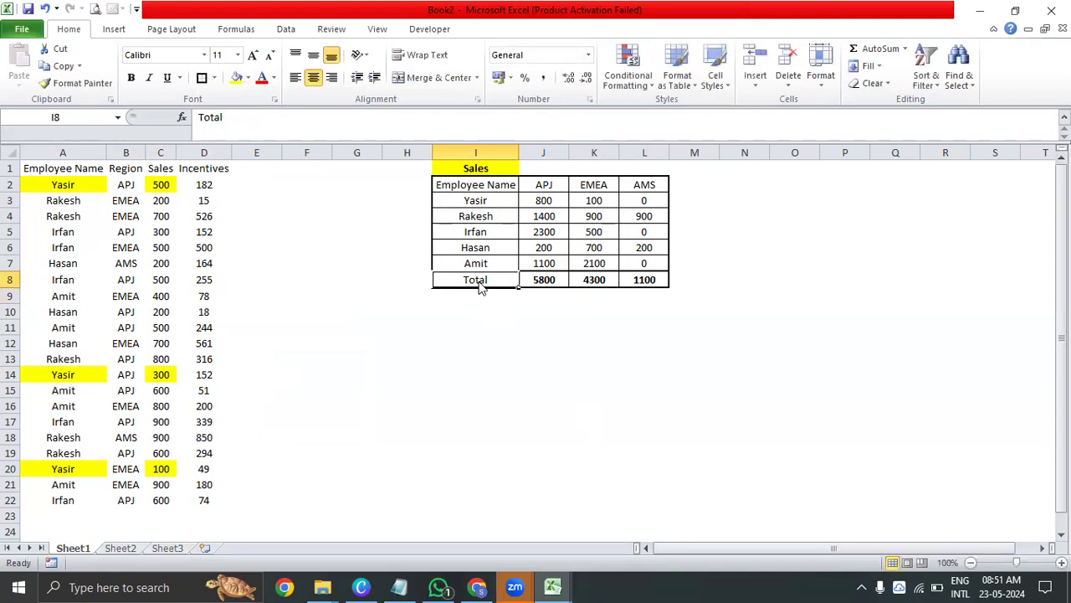
key(alt+h)
key(b)
key(a)
click(561, 404)
click(508, 282)
Apply a thick box border around the header row I2:L2 of the summary table
drag(480, 184, 636, 178)
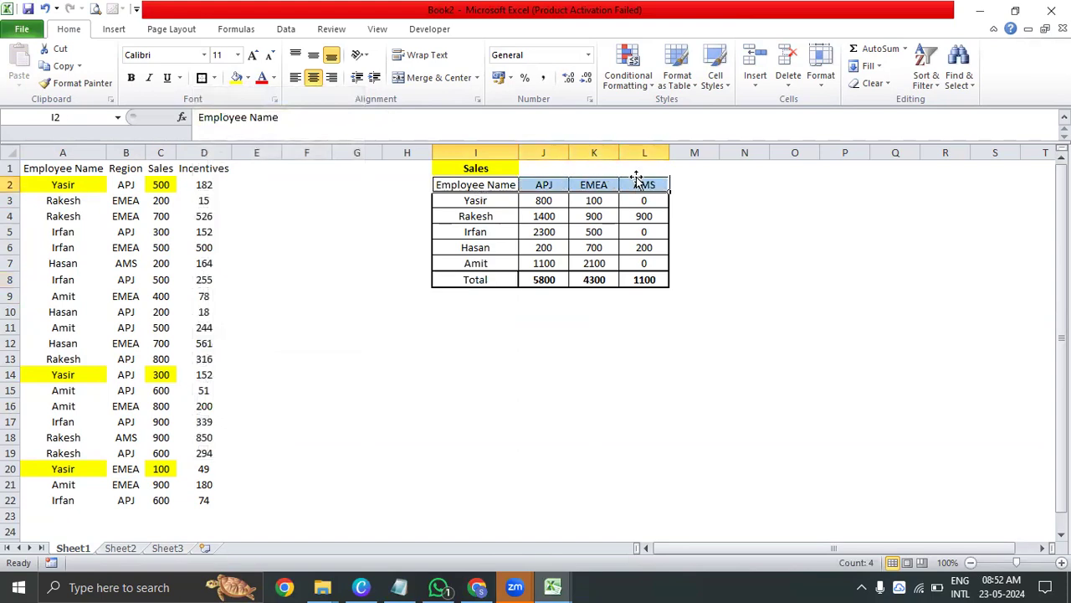
key(alt+h)
key(b)
key(t)
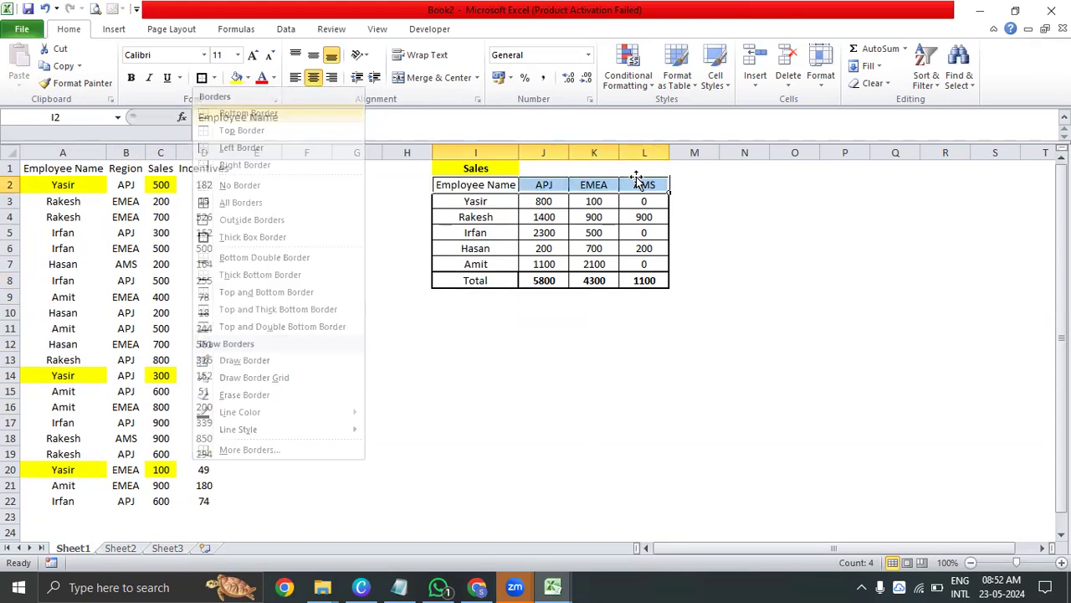
Review the finished summary table I2:L8, including the APJ figures in J3:J8
drag(463, 281, 654, 185)
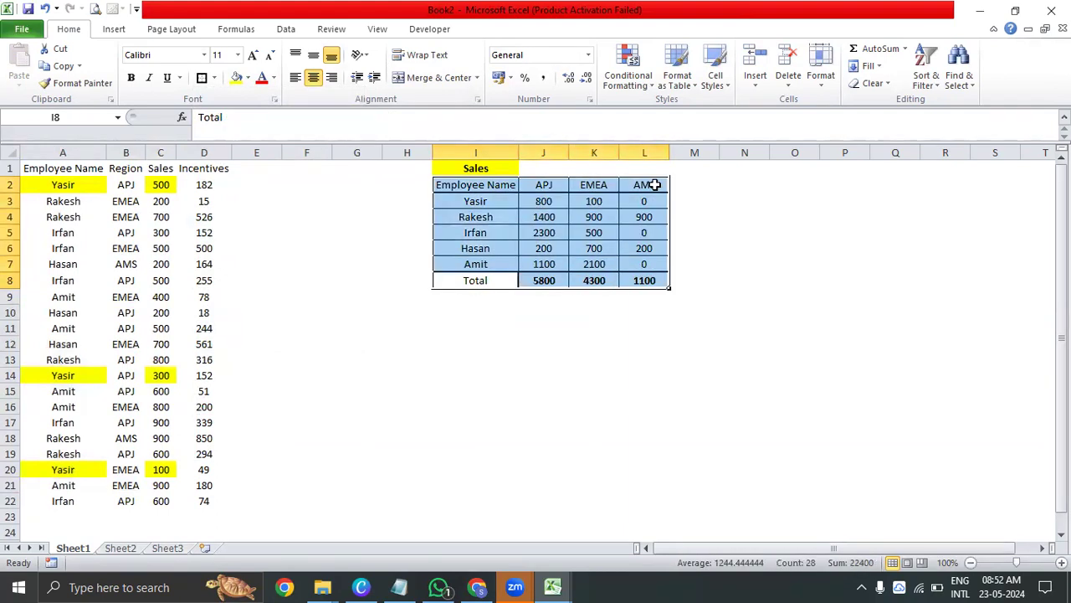
click(486, 353)
drag(462, 185, 658, 279)
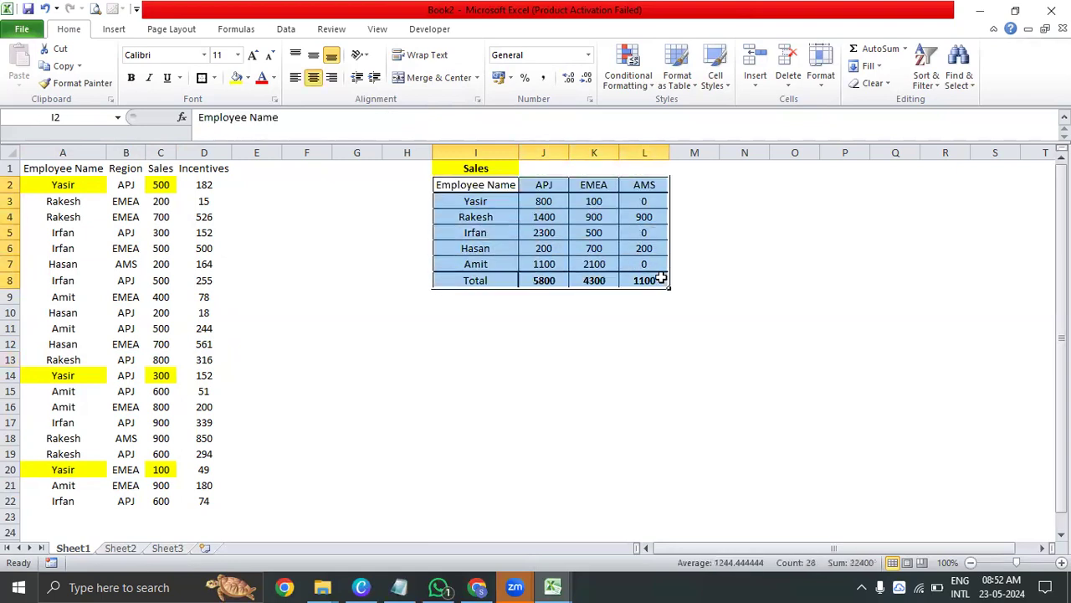
click(725, 231)
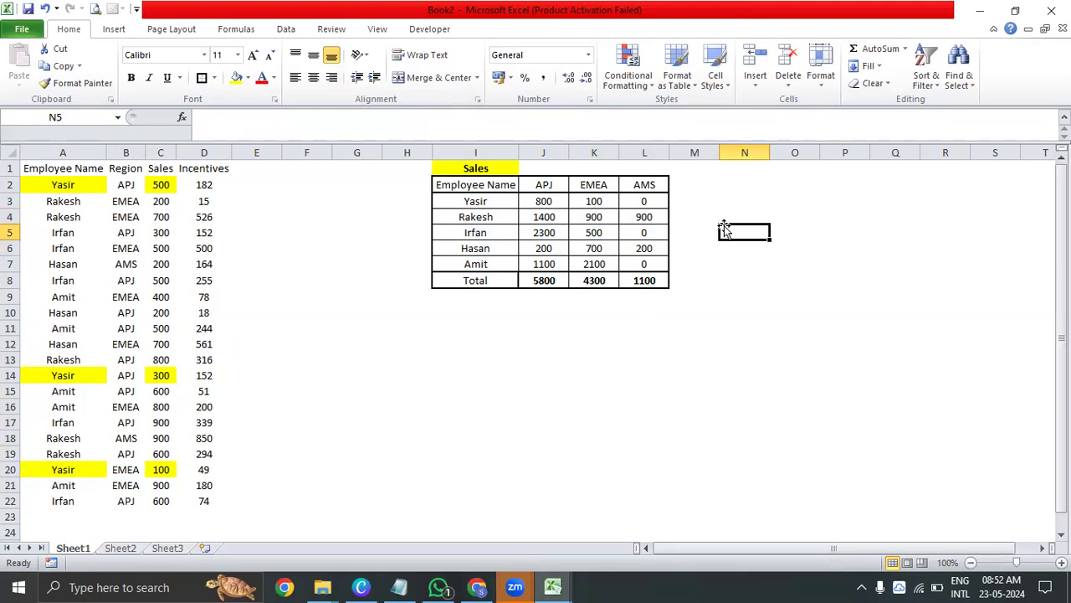
drag(559, 281, 553, 194)
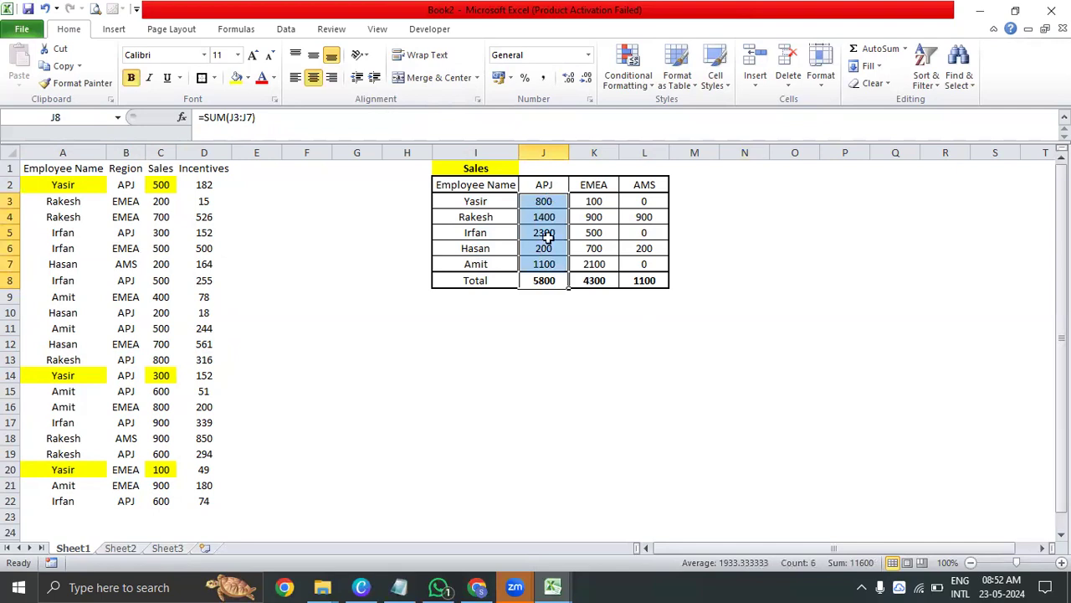
click(514, 373)
Switch to the Chapter 20 - Math _ Most Used Function workbook and open its MATH sheet
key(alt+Tab)
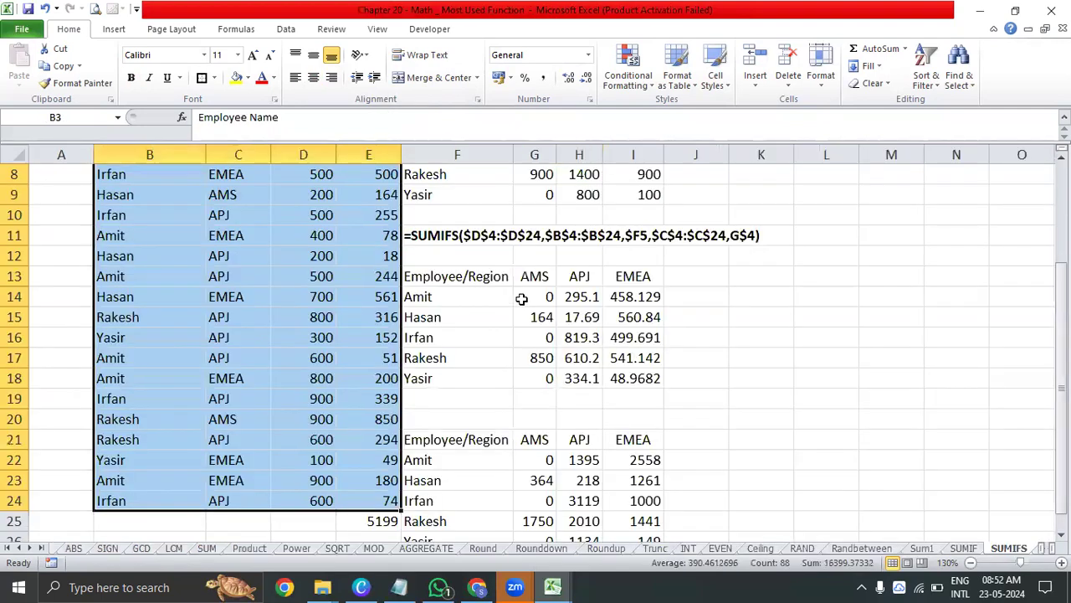
click(17, 548)
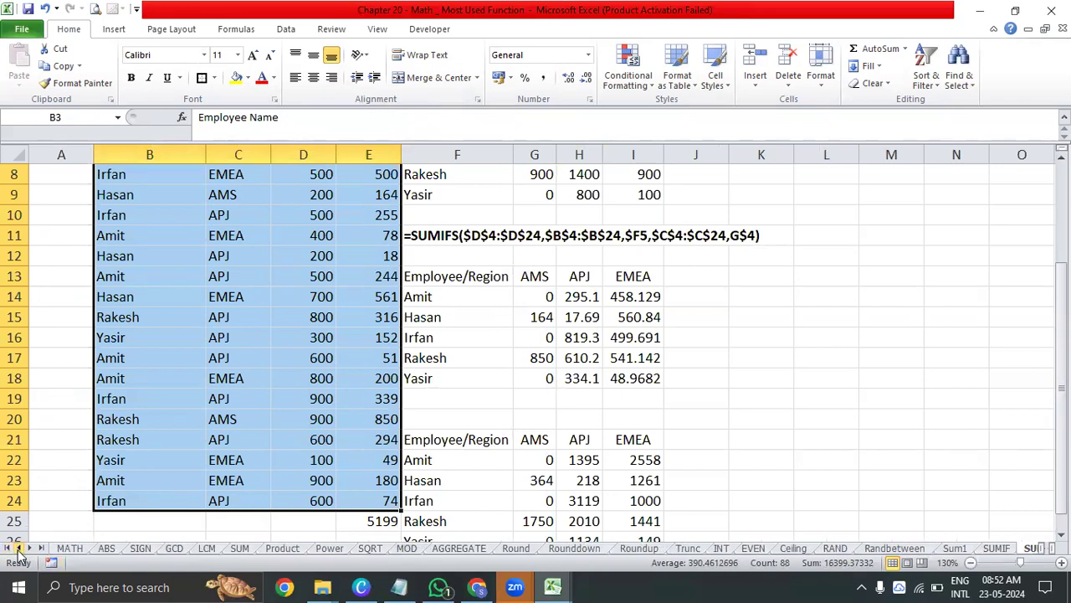
click(66, 548)
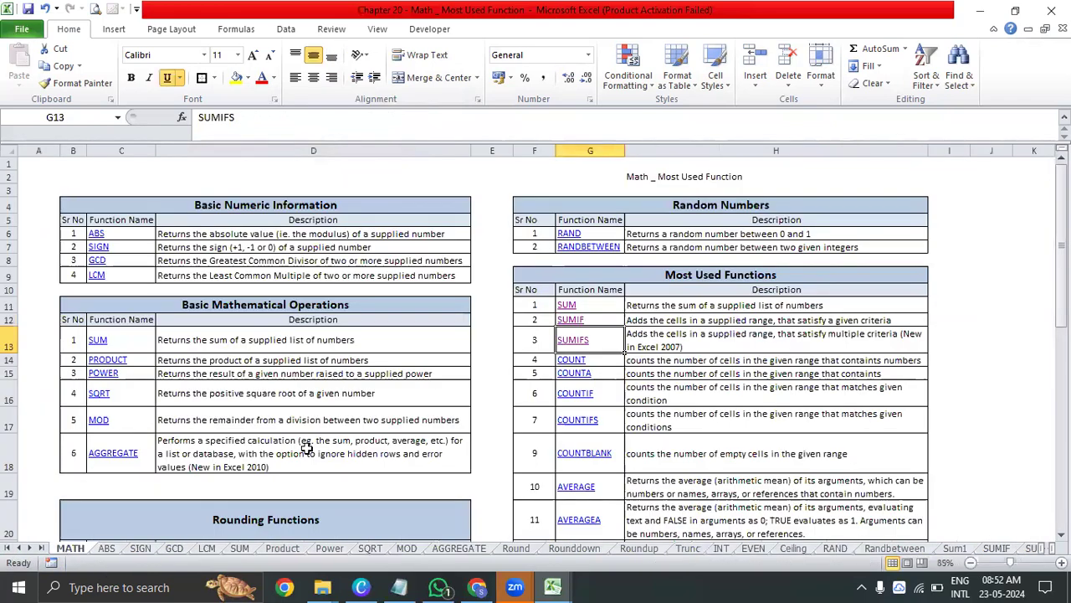
Review the COUNT, COUNTA, COUNTIF, COUNTIFS and COUNTBLANK entries and the COUNT description in the Most Used Functions list
click(650, 359)
scroll(650, 360, down, 3)
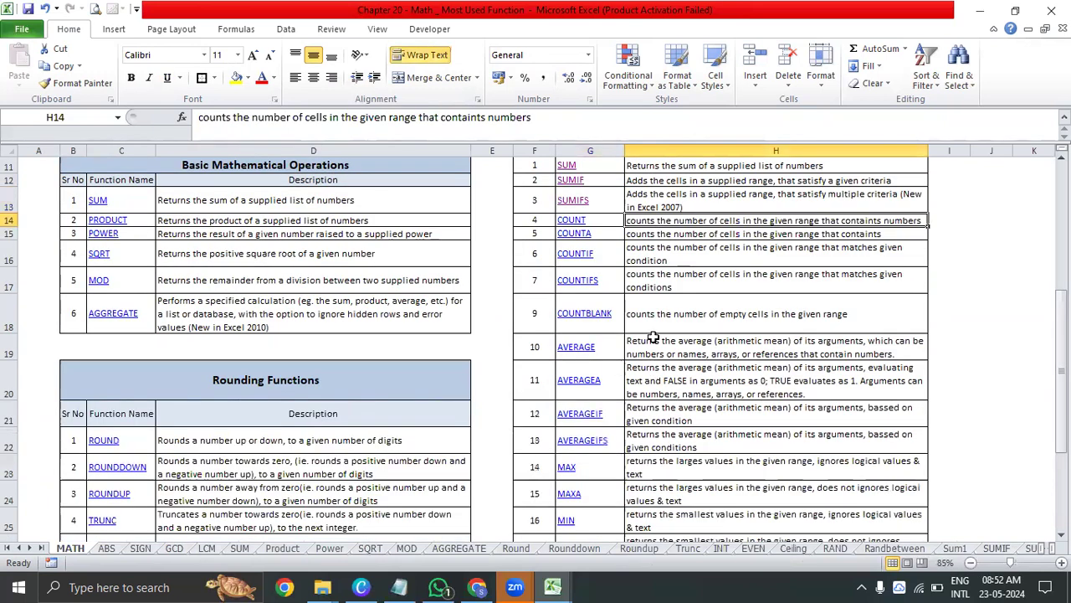
drag(616, 219, 615, 318)
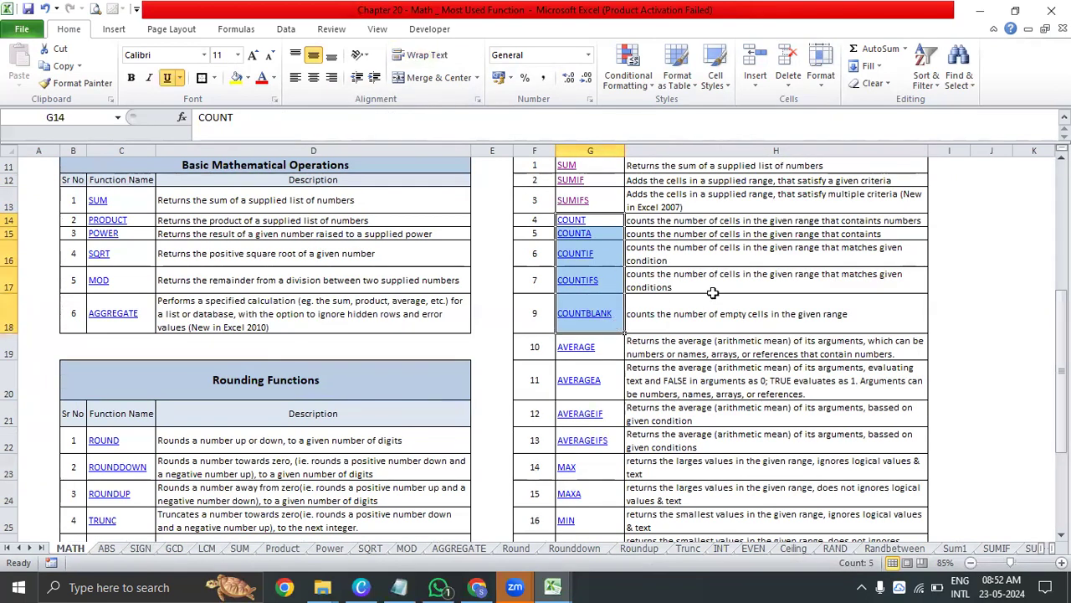
scroll(712, 292, up, 4)
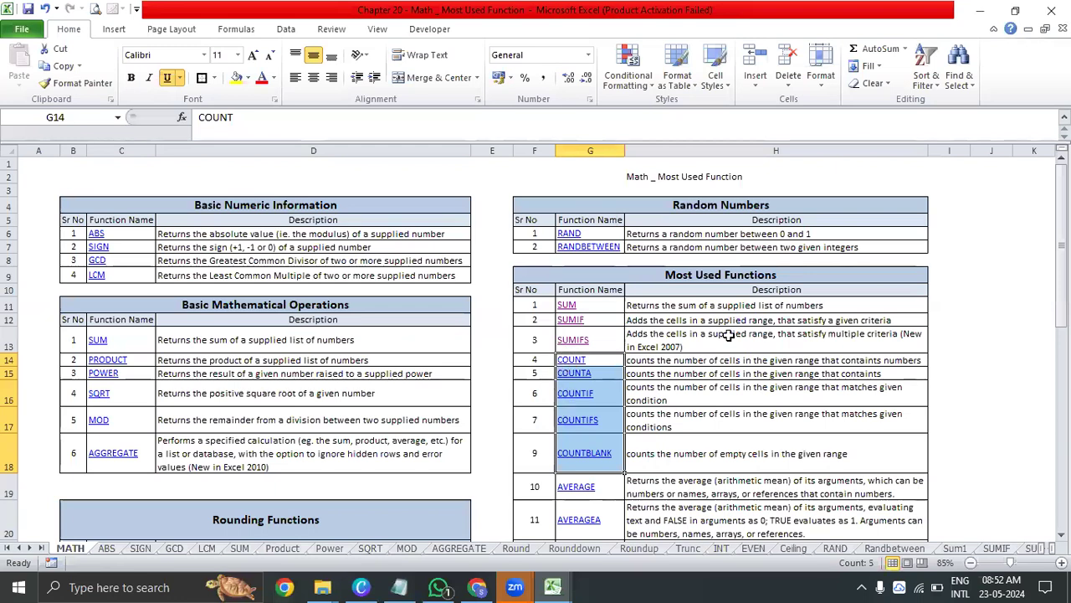
scroll(729, 334, down, 3)
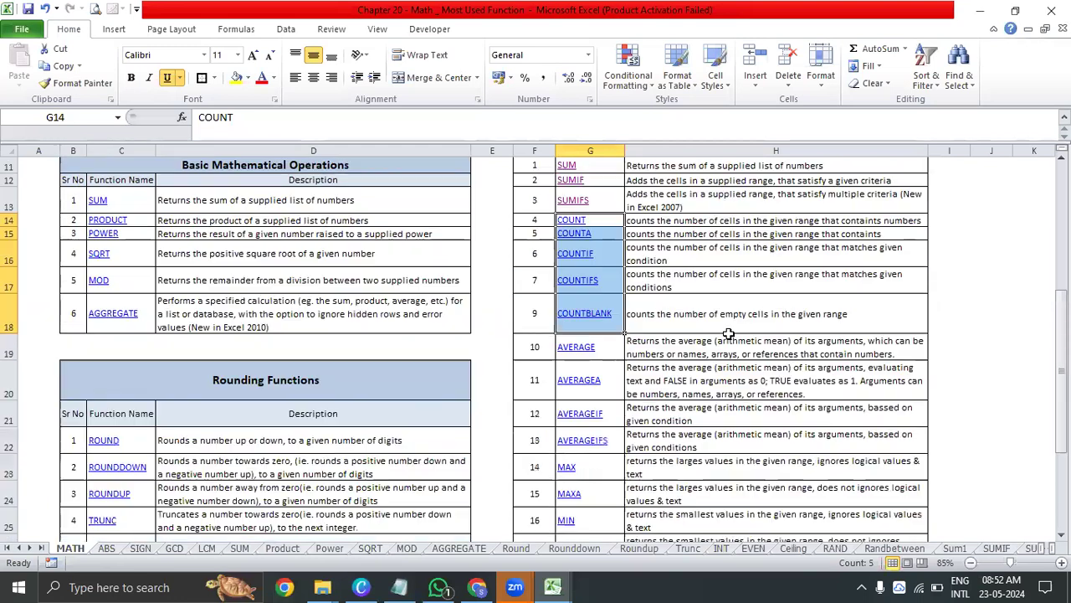
click(650, 266)
click(679, 221)
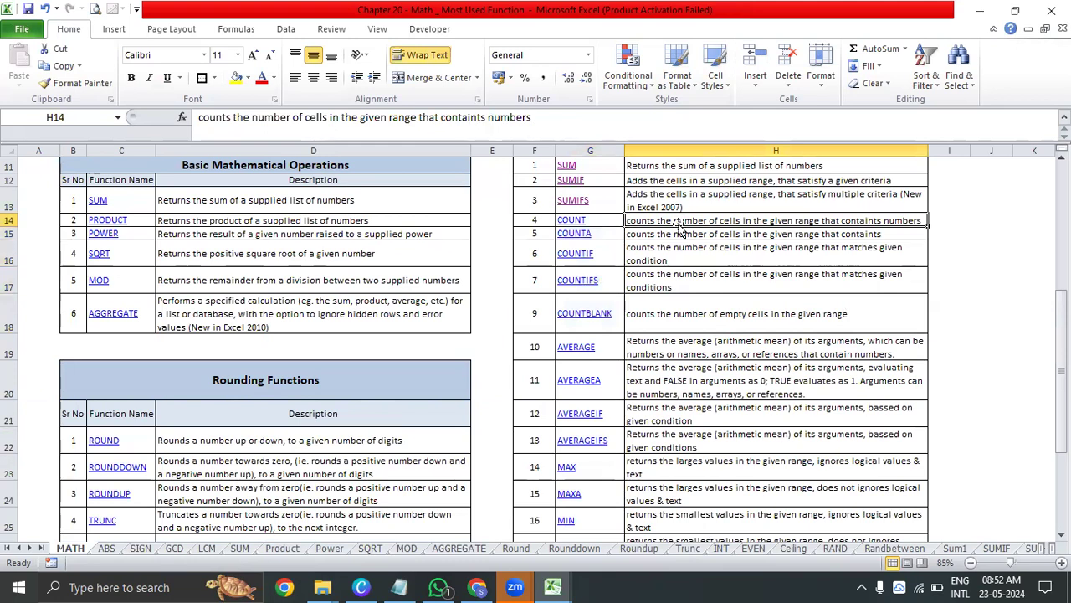
Hyperlink the COUNT entry in G14 to cell A1 of the Count sheet and follow the link
click(572, 220)
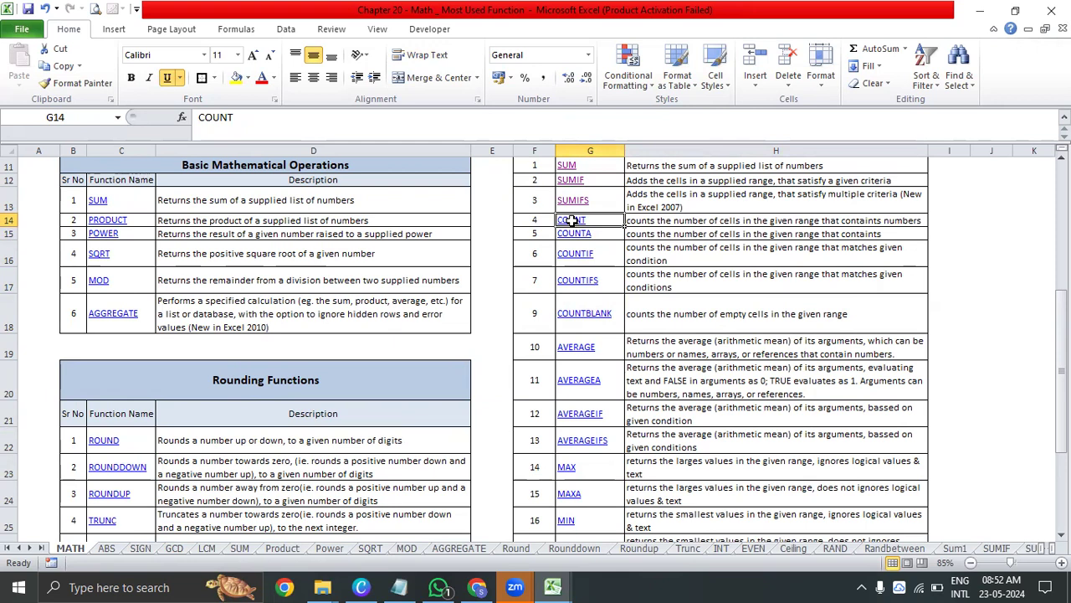
key(ctrl+k)
drag(733, 325, 742, 374)
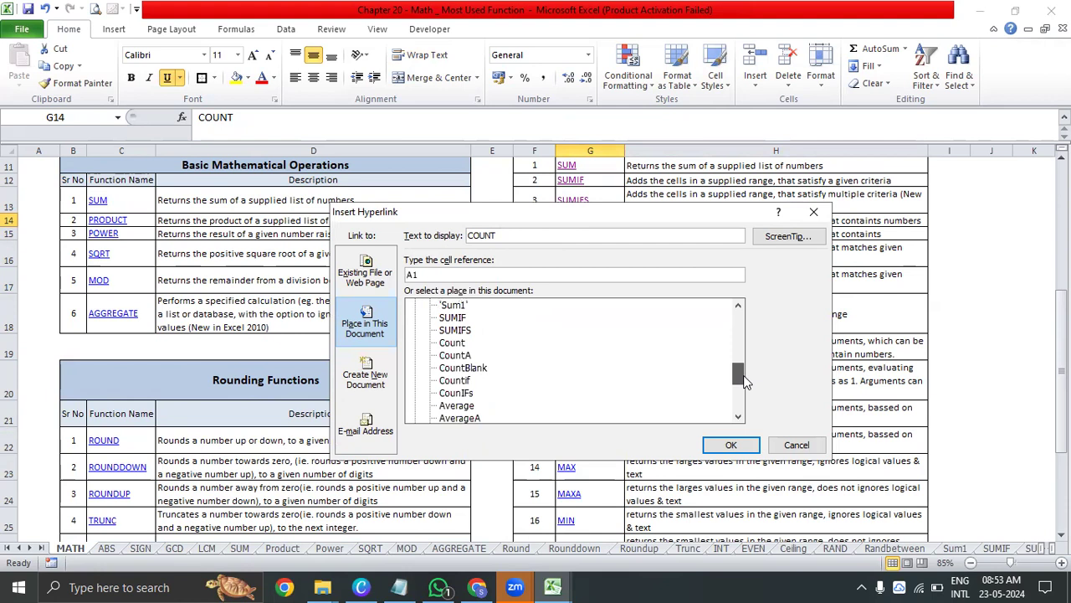
click(452, 342)
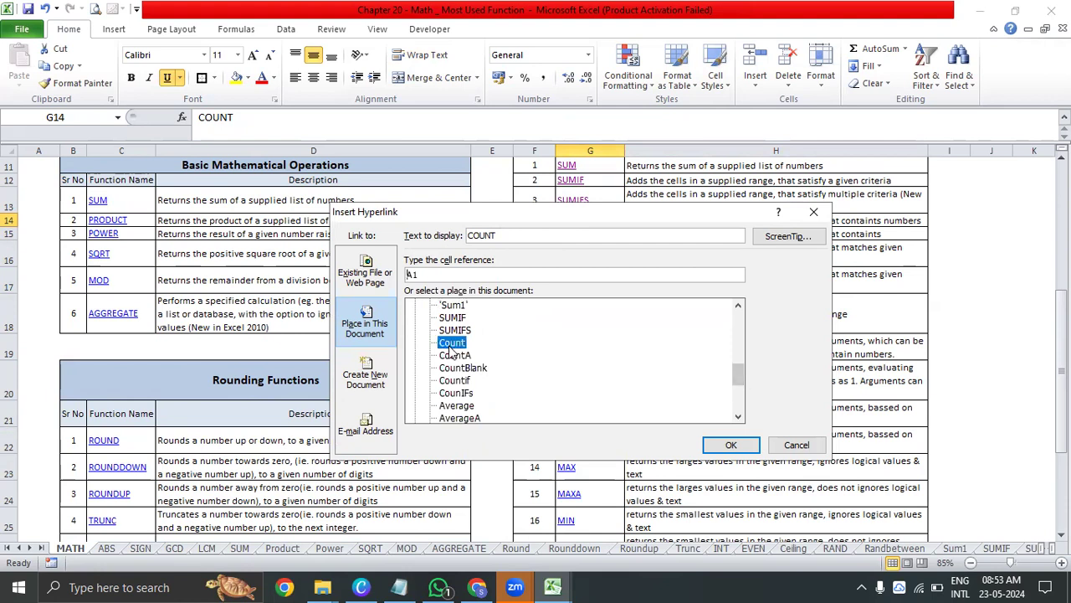
click(731, 444)
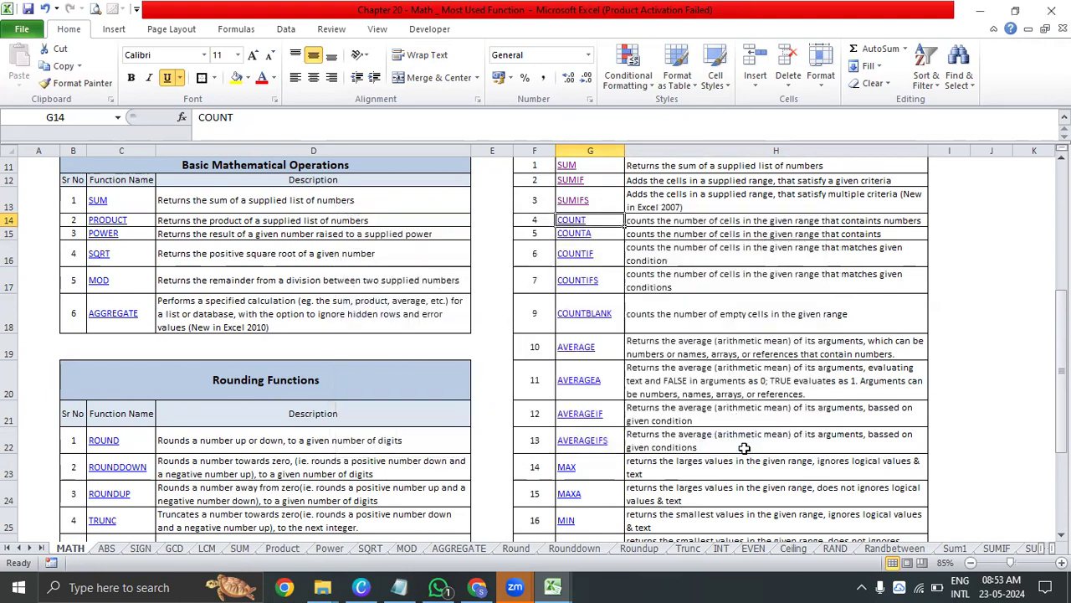
click(572, 221)
Look over the sample values in B2:B9 and the result cell B10 on the Count sheet
click(324, 340)
click(318, 229)
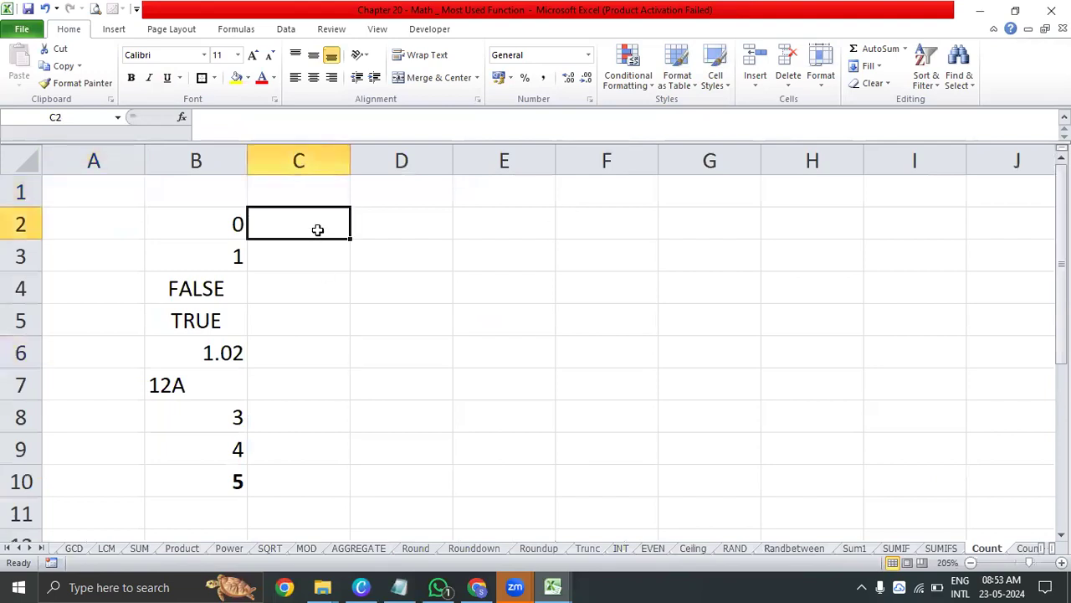
drag(222, 219, 222, 351)
drag(230, 421, 232, 456)
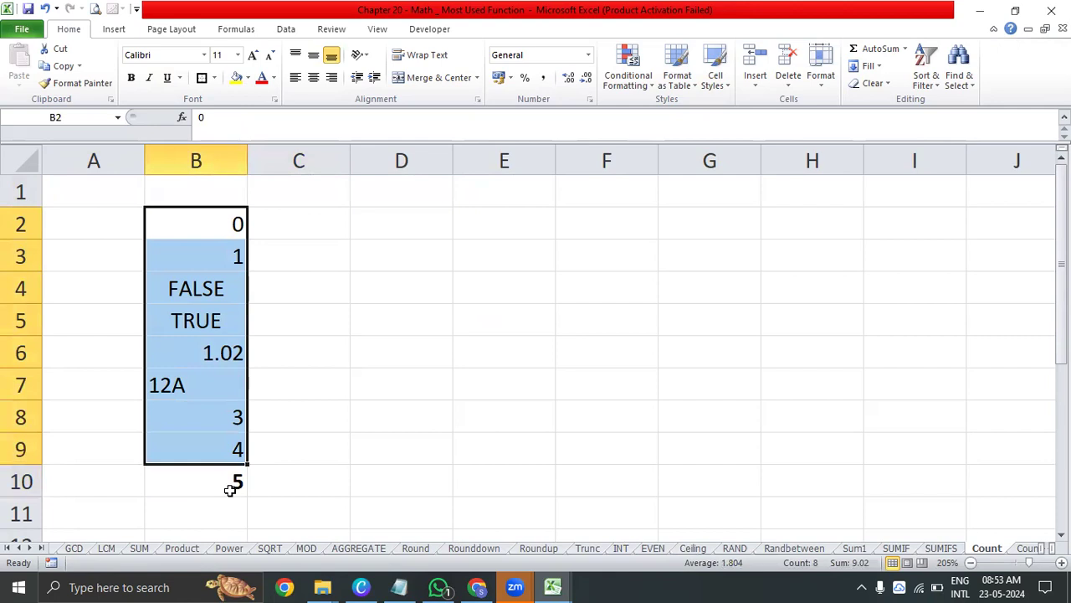
click(230, 490)
Copy the sample values B2:B9 to D2:D9 and center them
drag(221, 234, 228, 437)
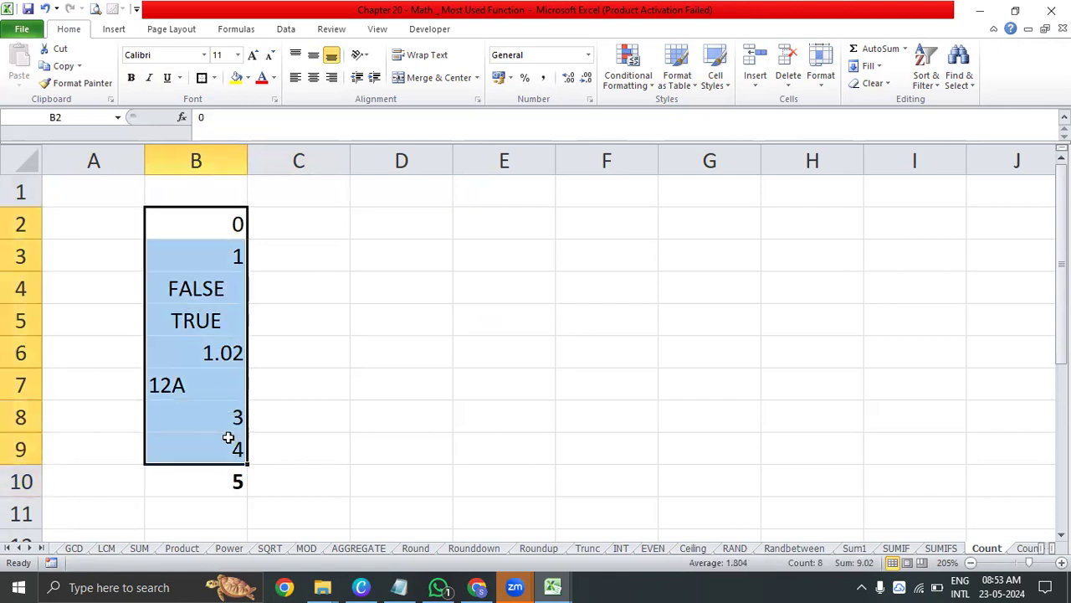
key(ctrl+c)
click(418, 216)
key(ctrl+v)
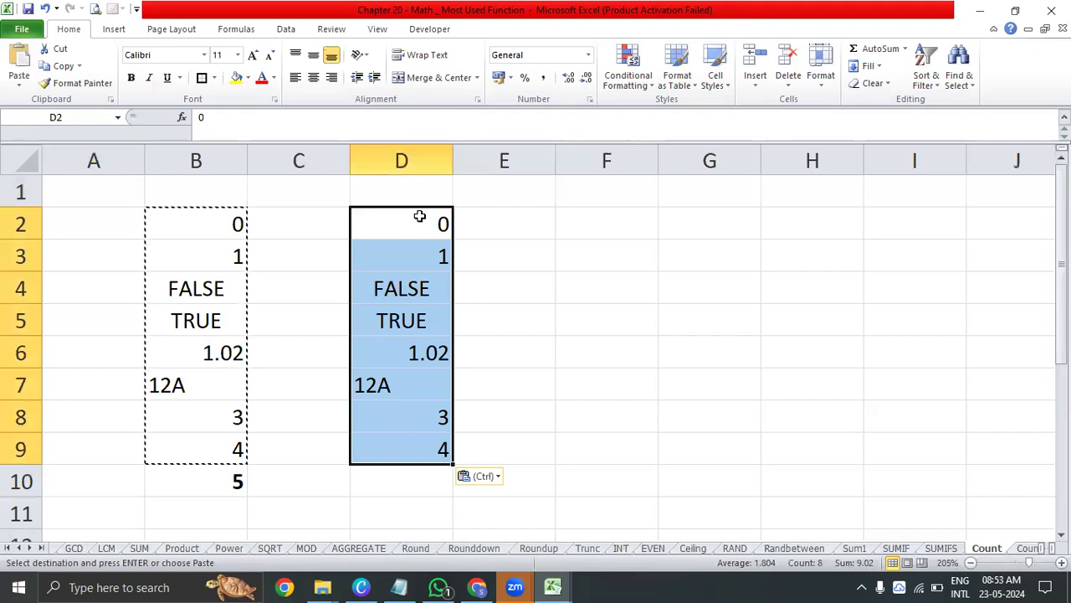
key(alt+h)
key(a)
key(c)
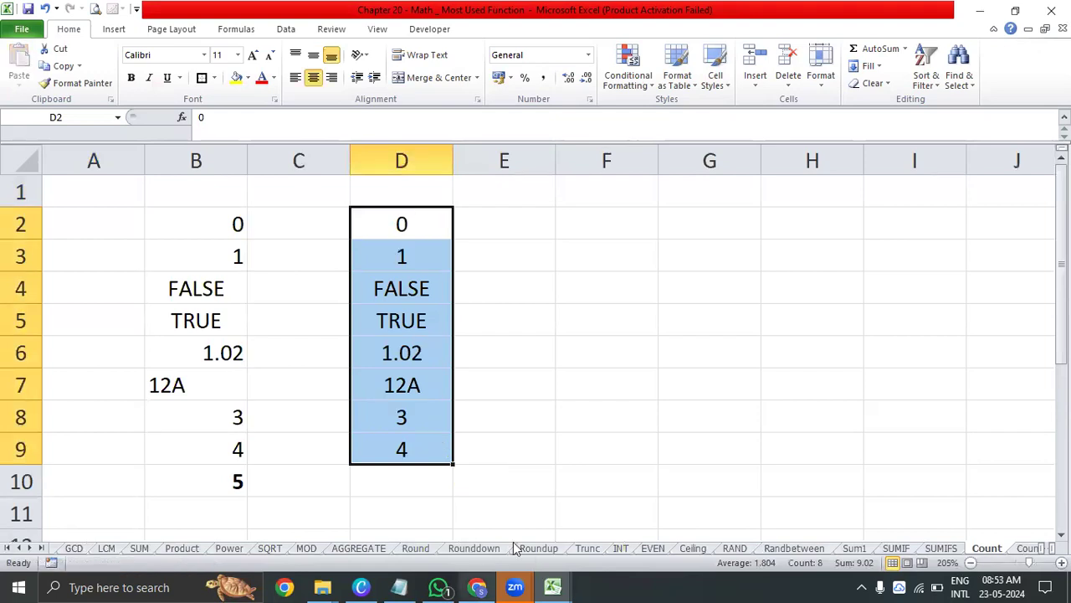
Examine the kinds of values in D2:D9, comparing the logical, decimal, text and whole-number entries
drag(440, 299, 438, 317)
click(500, 279)
click(410, 268)
click(412, 291)
click(419, 316)
click(424, 285)
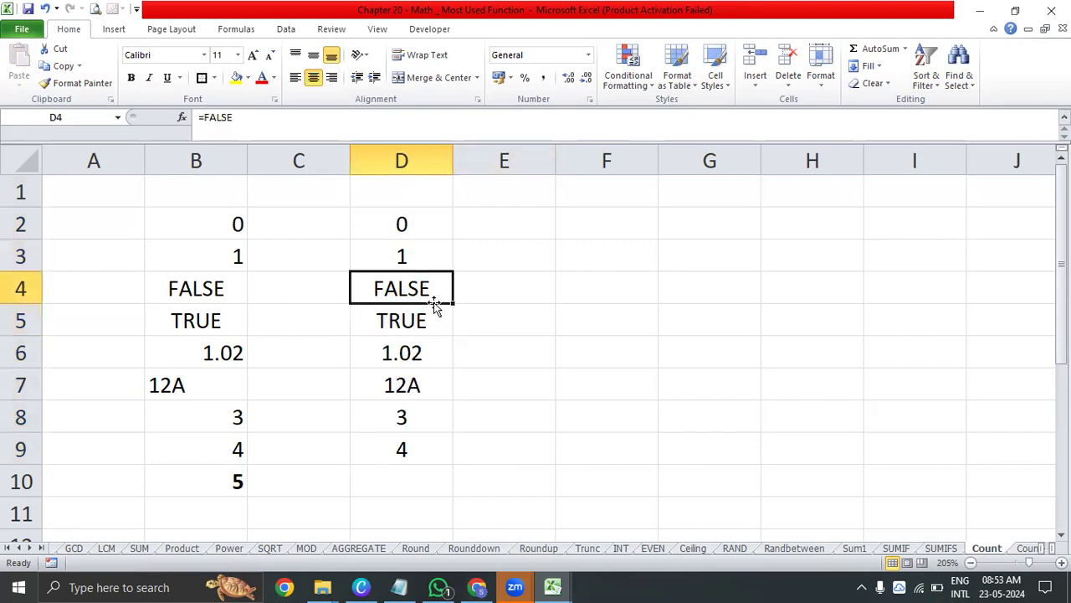
click(431, 226)
click(436, 244)
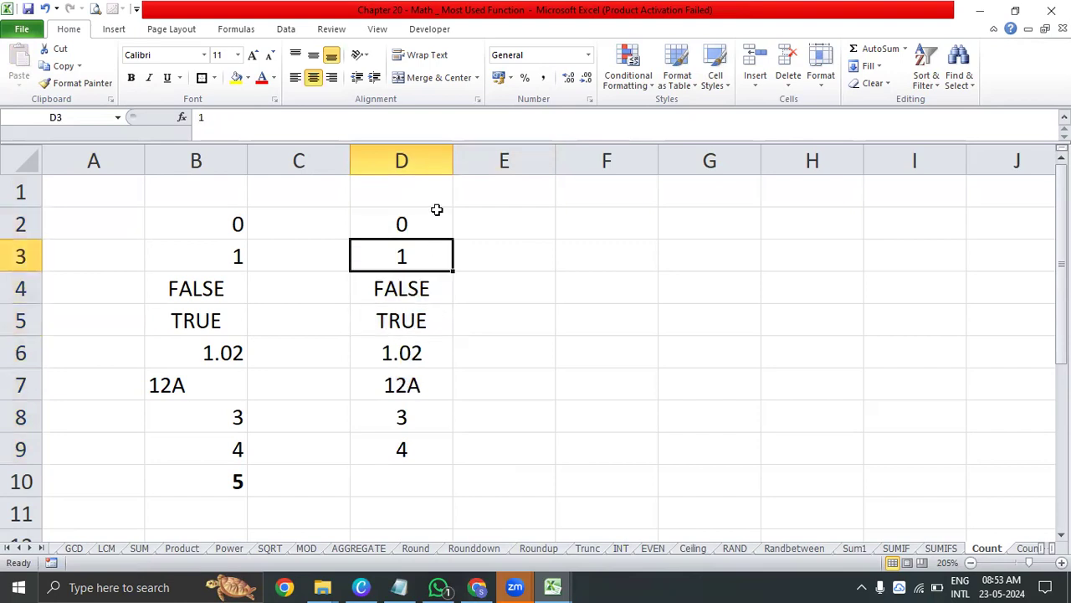
drag(431, 221, 430, 279)
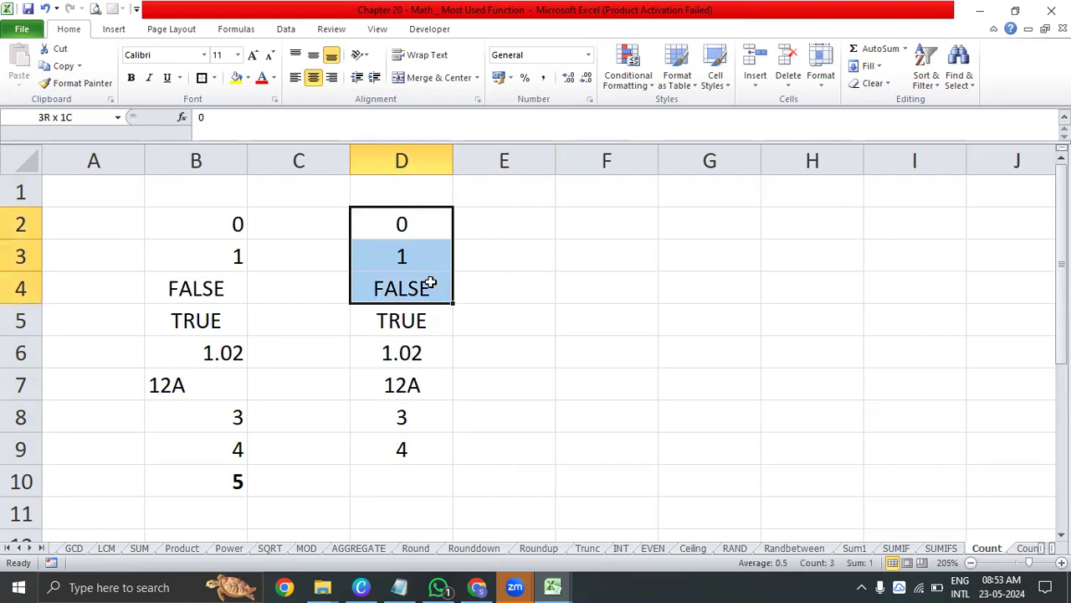
click(429, 390)
click(430, 356)
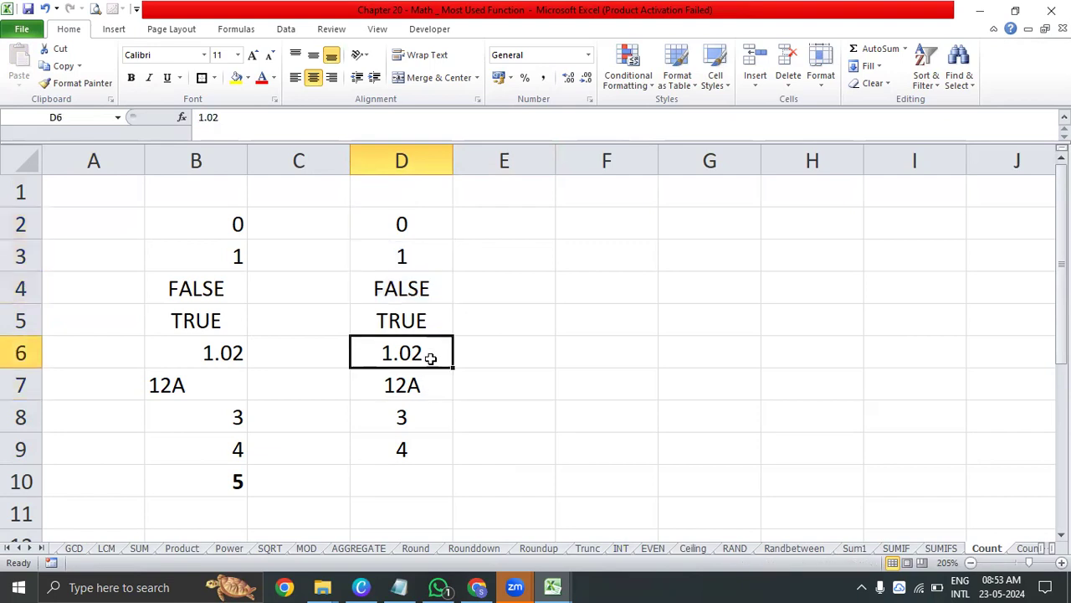
drag(401, 415, 405, 449)
click(628, 348)
Select the numeric entries D2, D3, D6, D8 and D9 together to check which cells COUNT includes
click(442, 235)
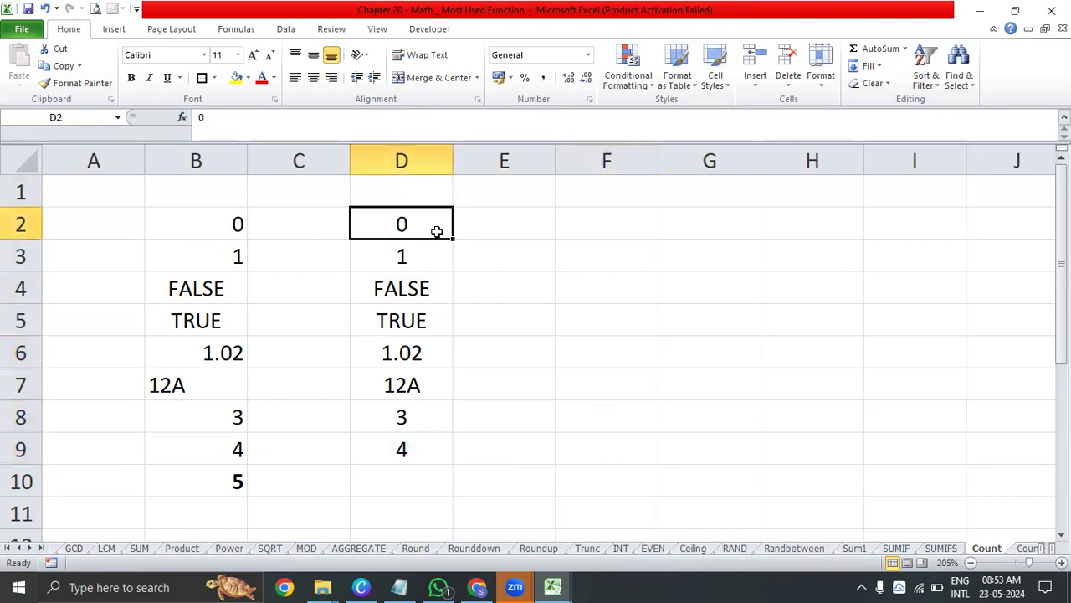
ctrl+click(424, 260)
ctrl+click(422, 360)
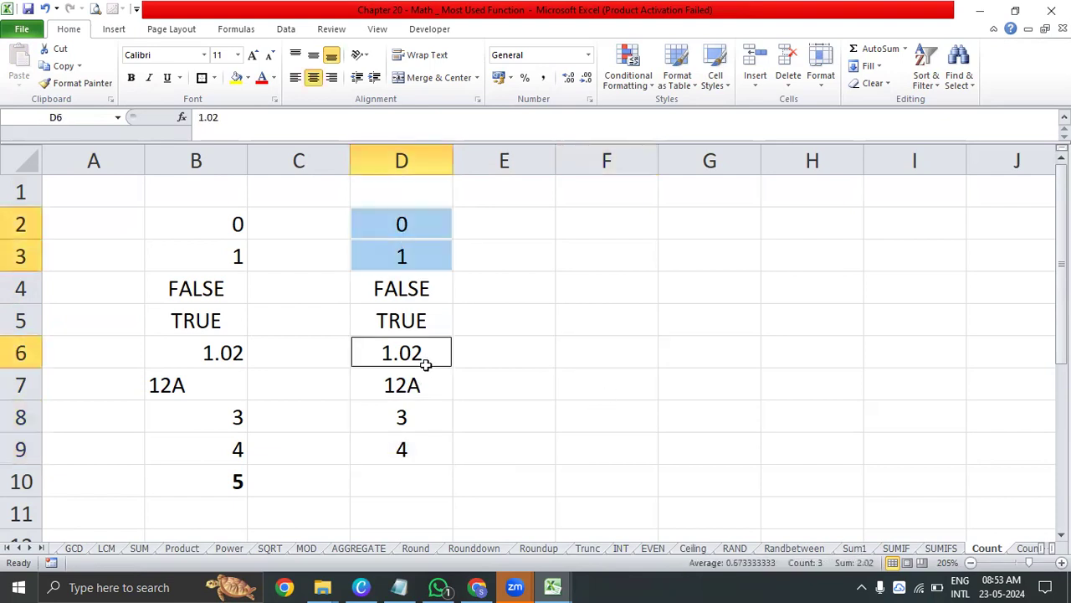
ctrl+click(425, 415)
ctrl+click(422, 448)
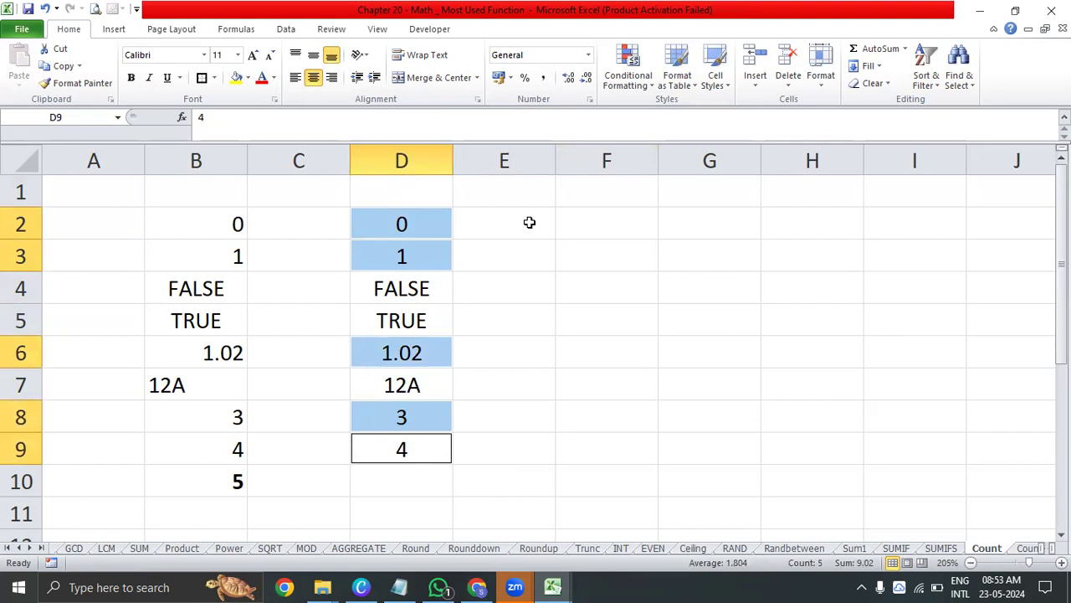
Inspect the non-numeric entries: the text value in D7 and the logical values in D5 and D4
click(423, 390)
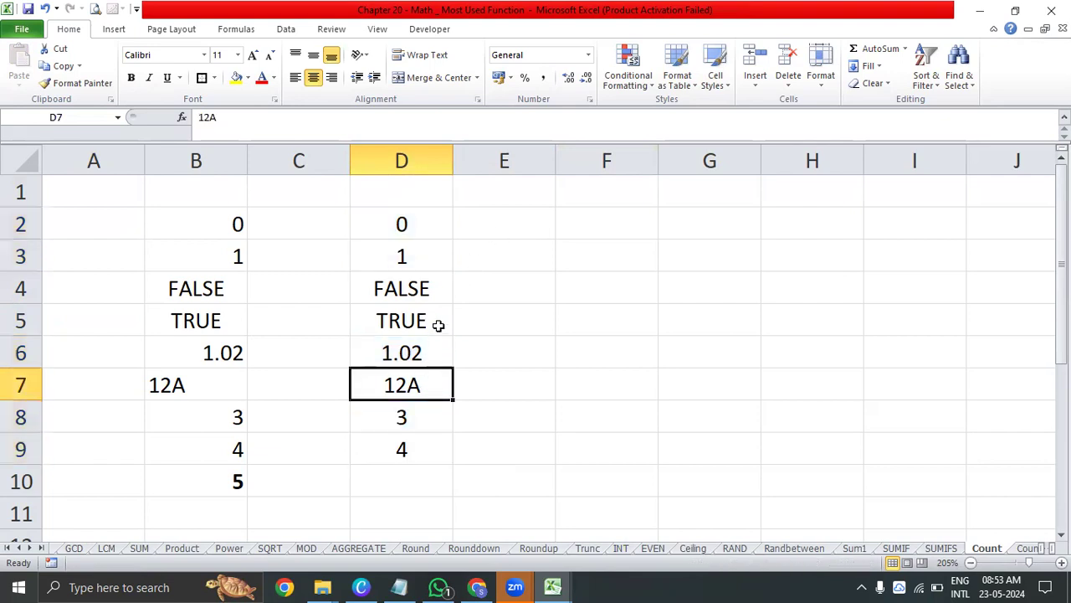
click(437, 325)
click(440, 288)
click(432, 319)
click(433, 287)
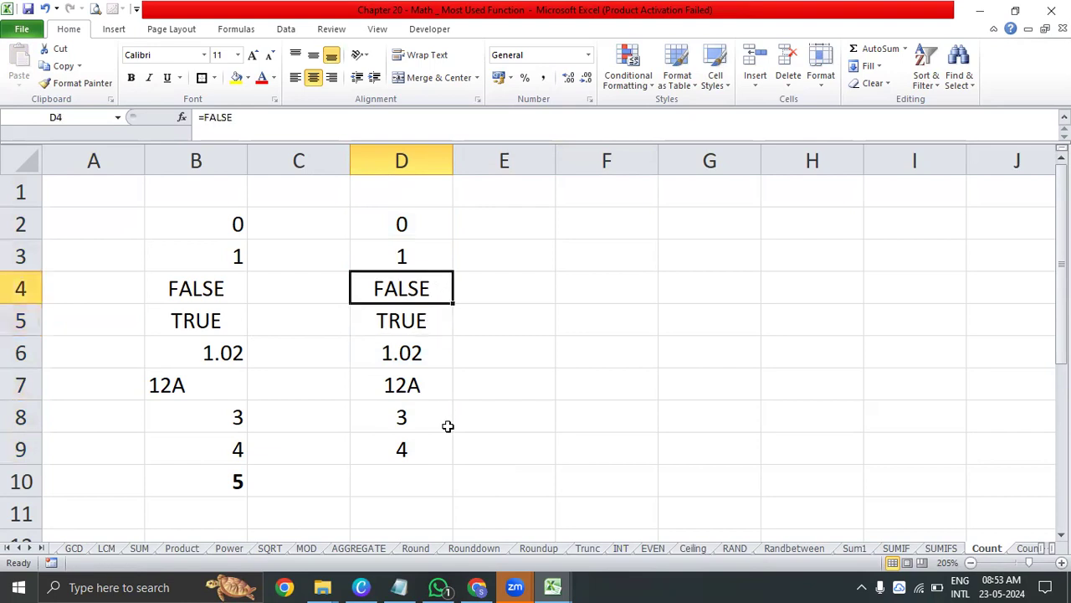
Count the numeric entries of D2:D9 in cell D10 with the COUNT function
click(410, 485)
text(=c)
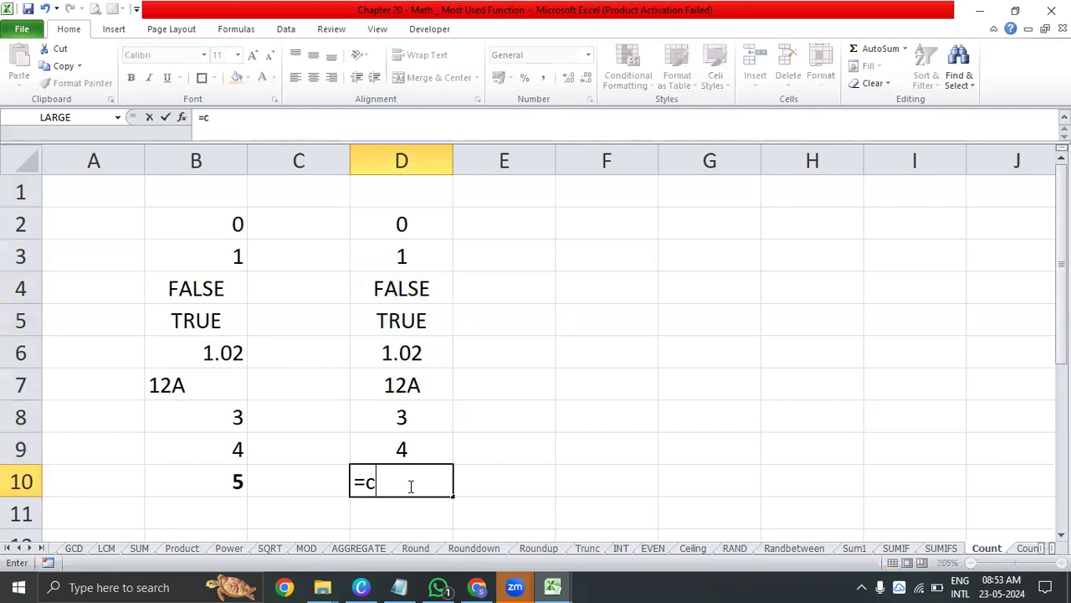
text(ount)
key(Tab)
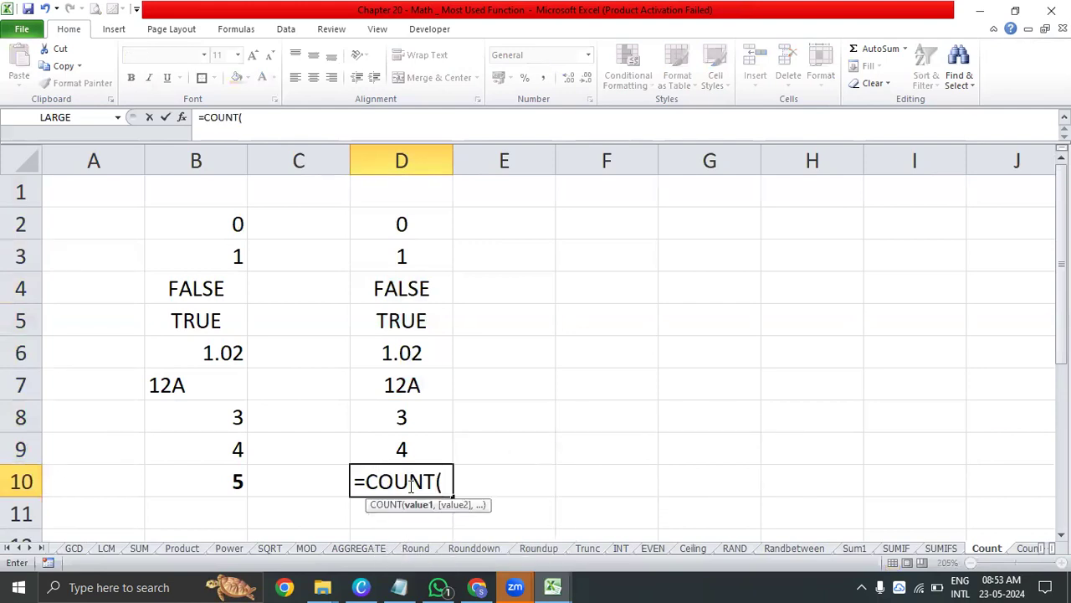
drag(433, 451, 426, 230)
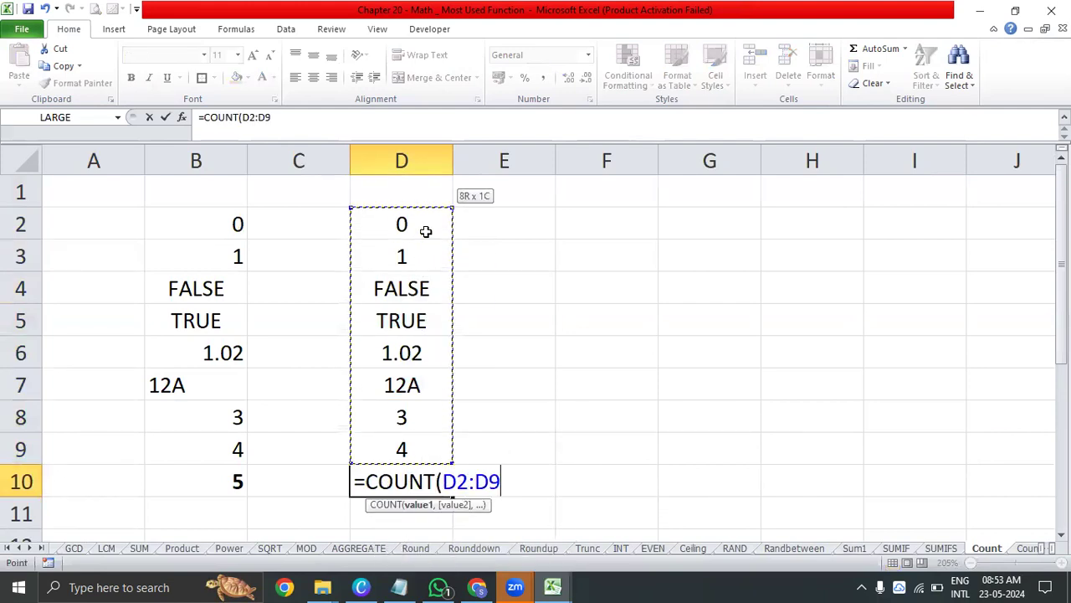
text())
key(Return)
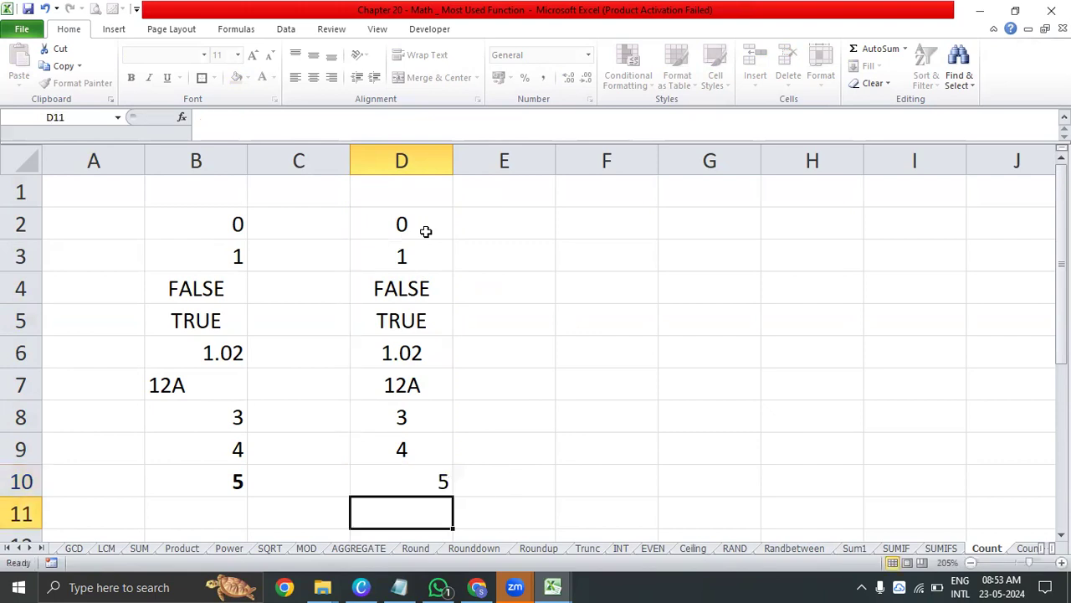
Center the COUNT result in D10 horizontally
key(Up)
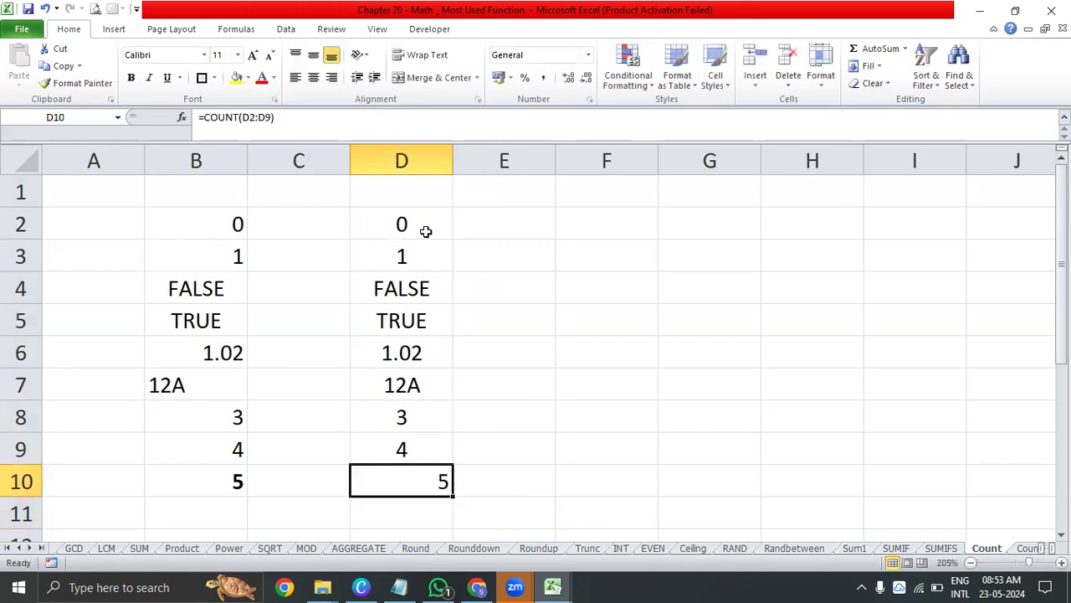
key(alt+h)
key(a)
key(c)
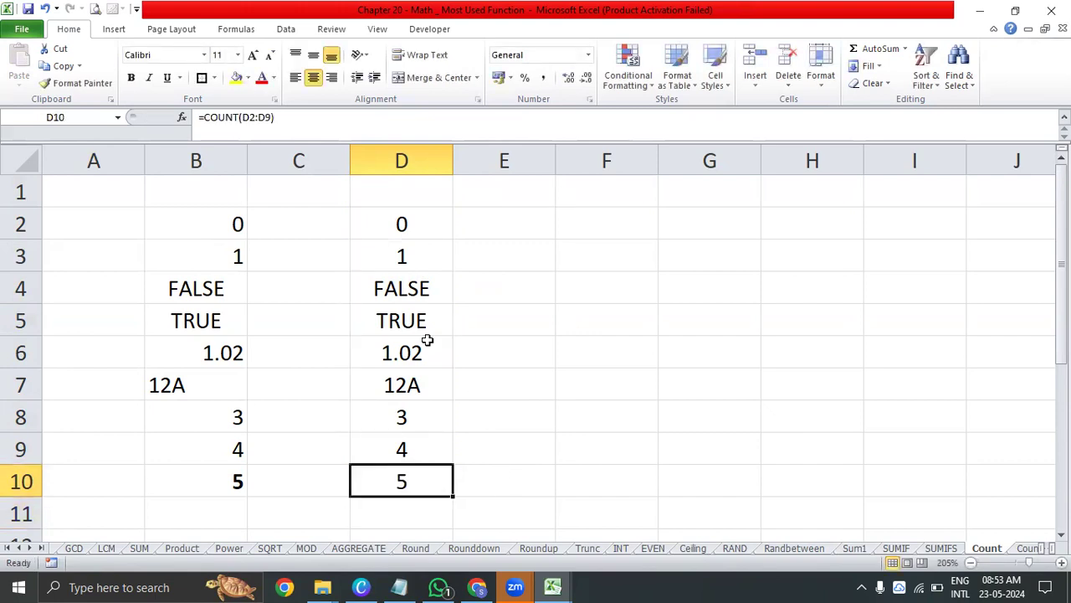
Check the numeric entries D2, D3, D6, D8 and D9 one by one against the COUNT formula in D10
click(435, 229)
click(435, 256)
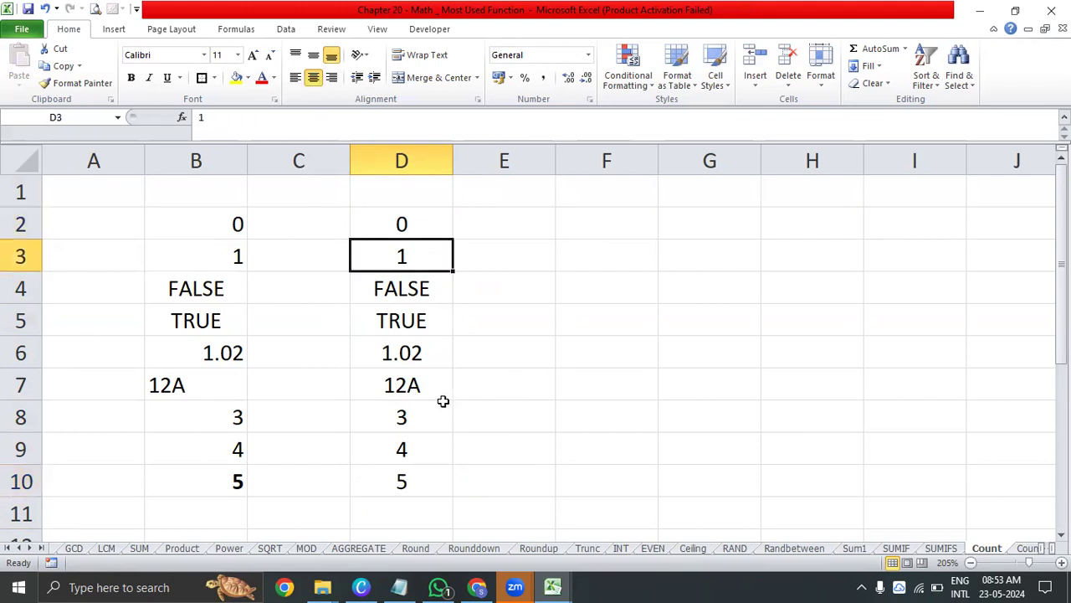
click(438, 351)
click(430, 420)
click(423, 455)
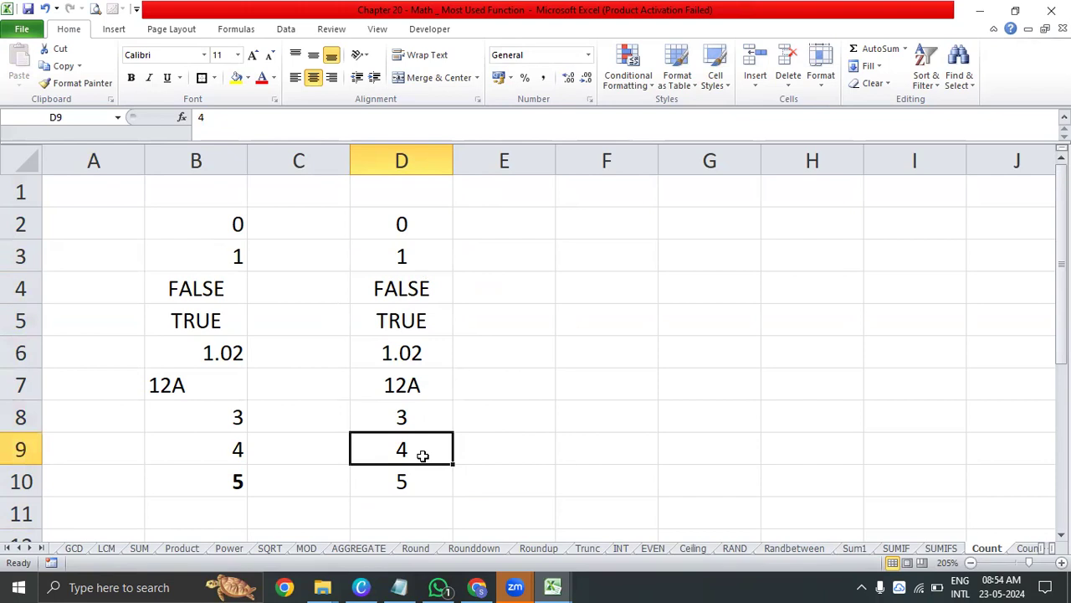
click(407, 489)
Copy the sample values D2:D9 to F2:F9
drag(421, 229, 427, 446)
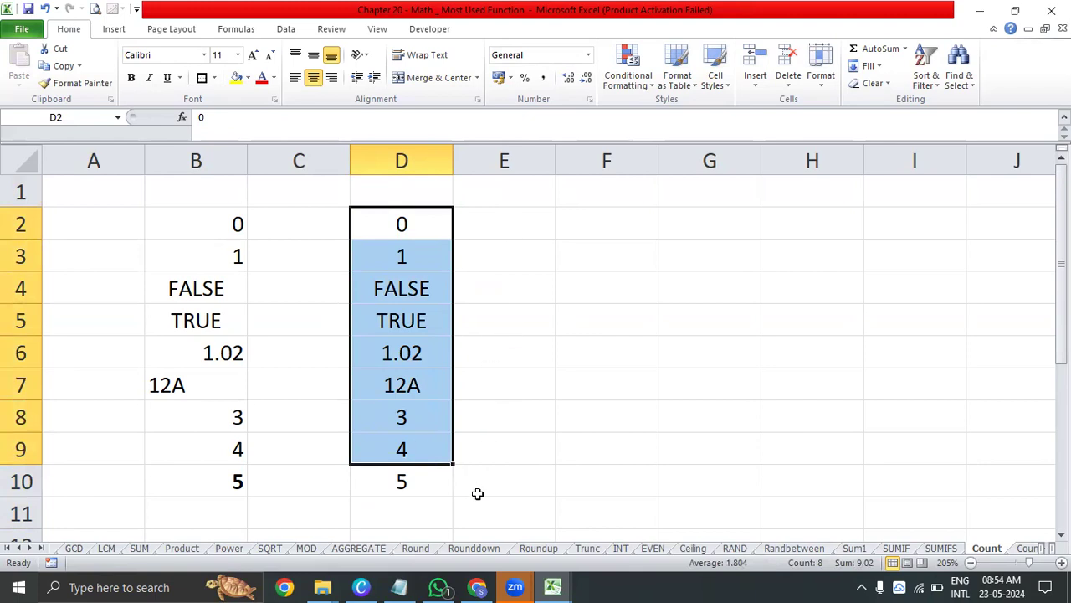
key(ctrl+c)
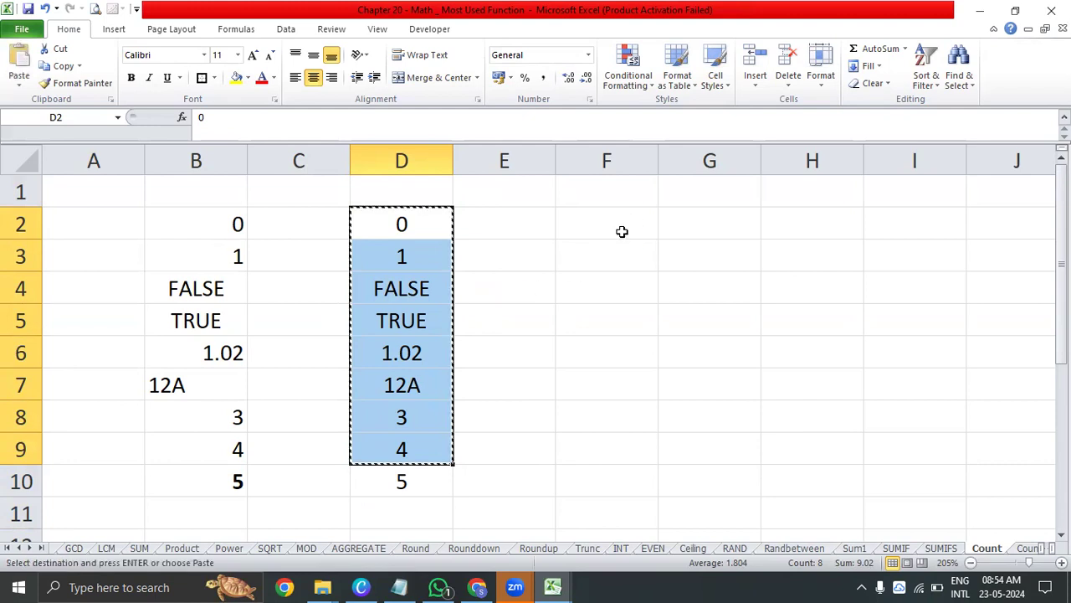
click(620, 231)
key(ctrl+v)
key(Escape)
Count all non-empty cells of F2:F9 in cell F10 with the COUNTA function
click(599, 482)
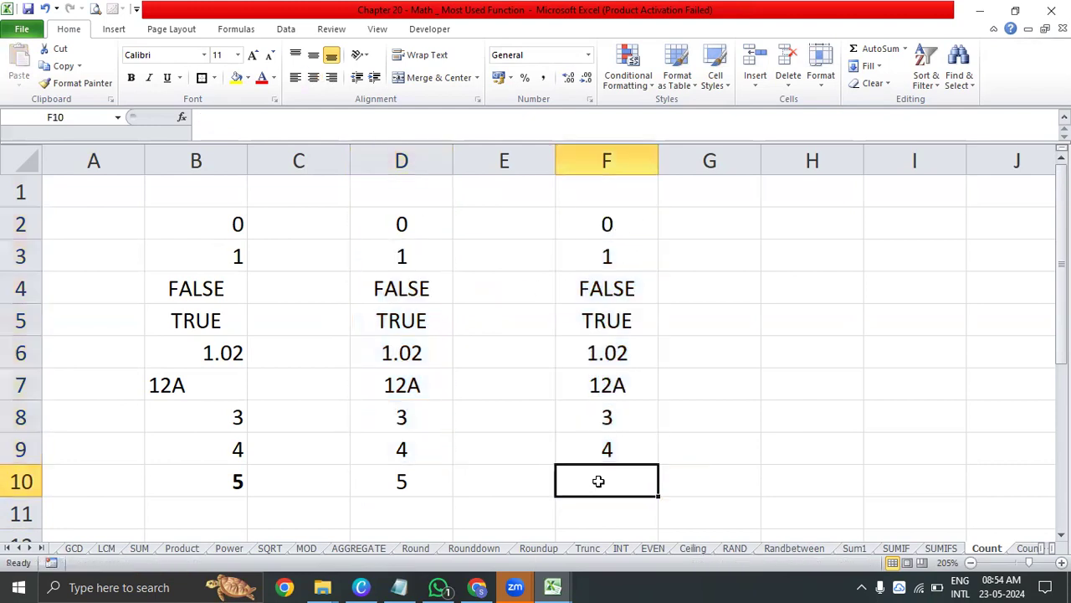
text(=count)
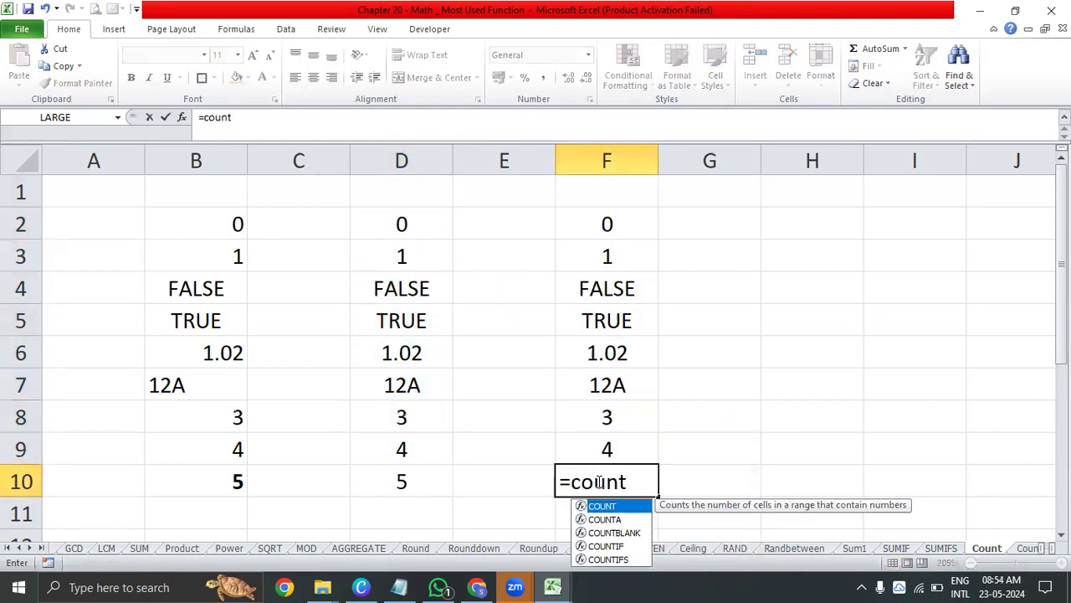
key(Tab)
key(BackSpace)
text(a)
key(Tab)
key(Up)
key(ctrl+shift+Up)
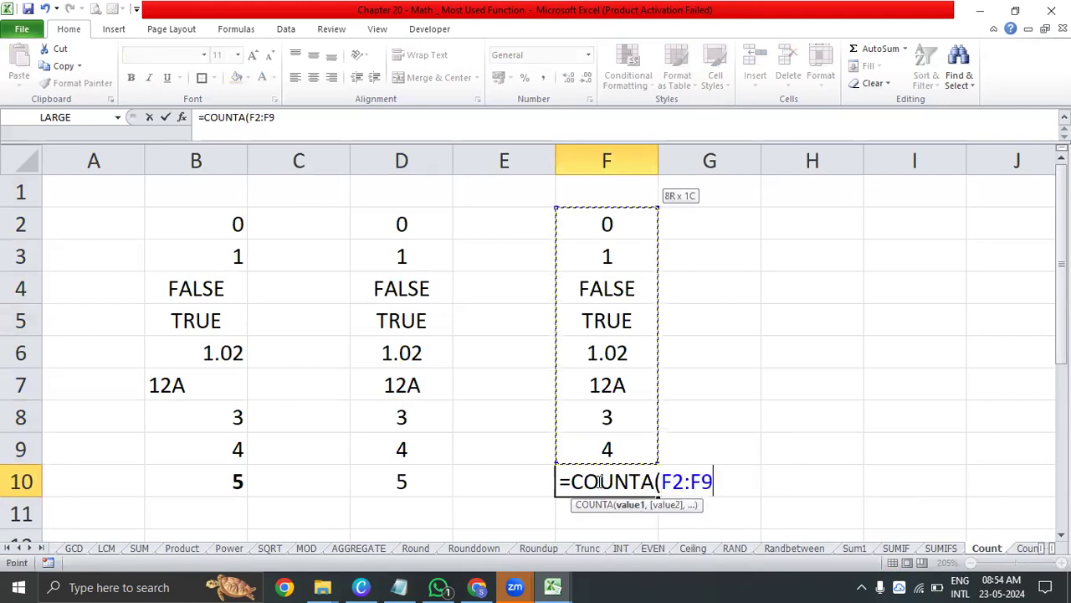
text())
key(Return)
Center the COUNTA result in F10 horizontally
click(598, 481)
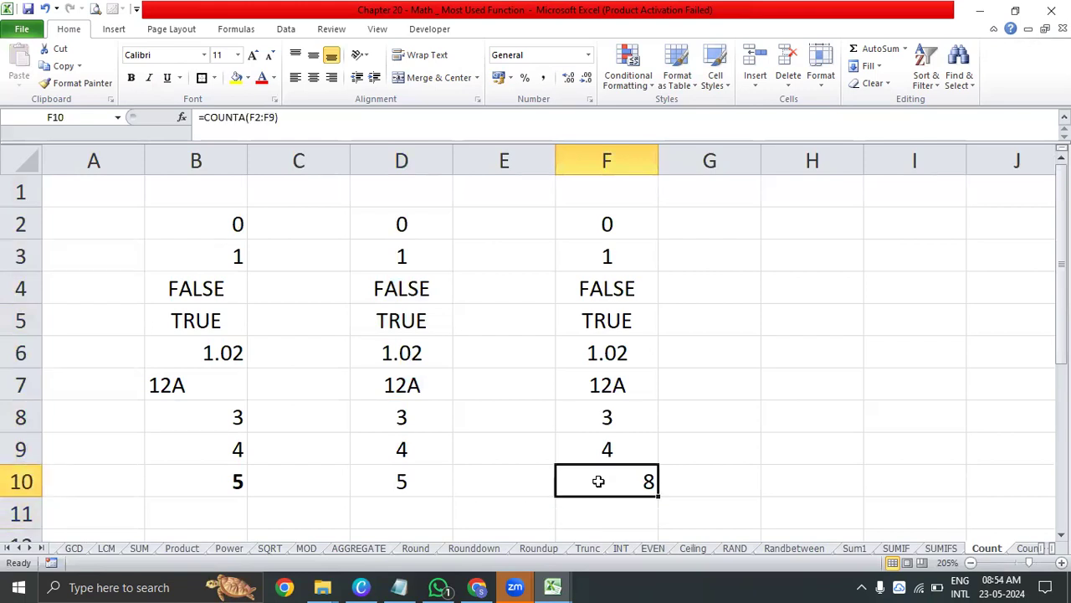
key(alt+h)
key(a)
key(c)
Highlight the logical values in F4:F5 and the text value in F7 with a yellow fill
key(Up)
key(Up)
key(Up)
key(Up)
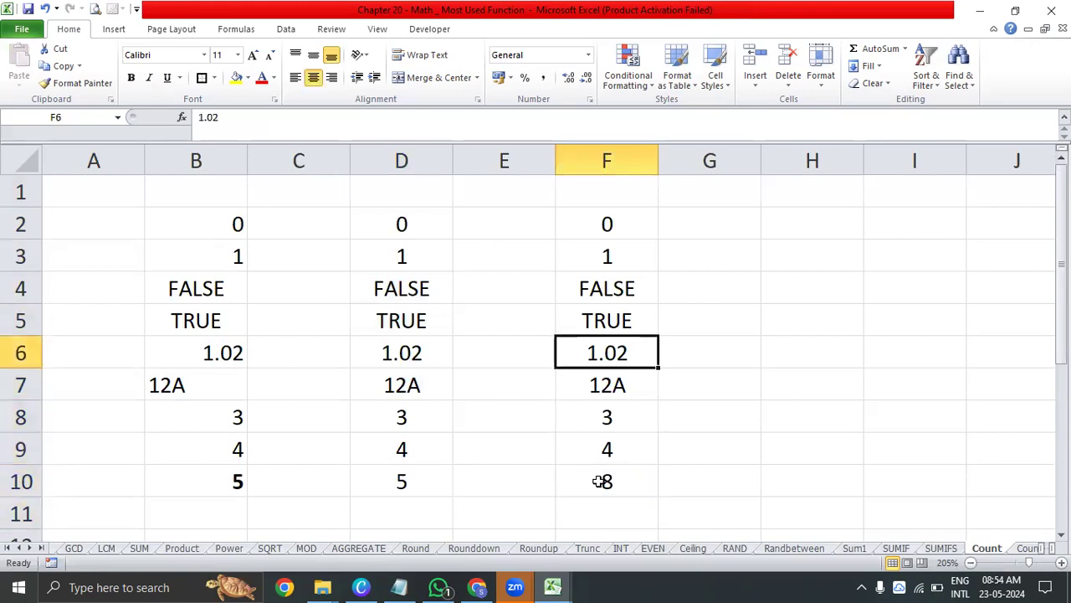
drag(649, 292, 642, 336)
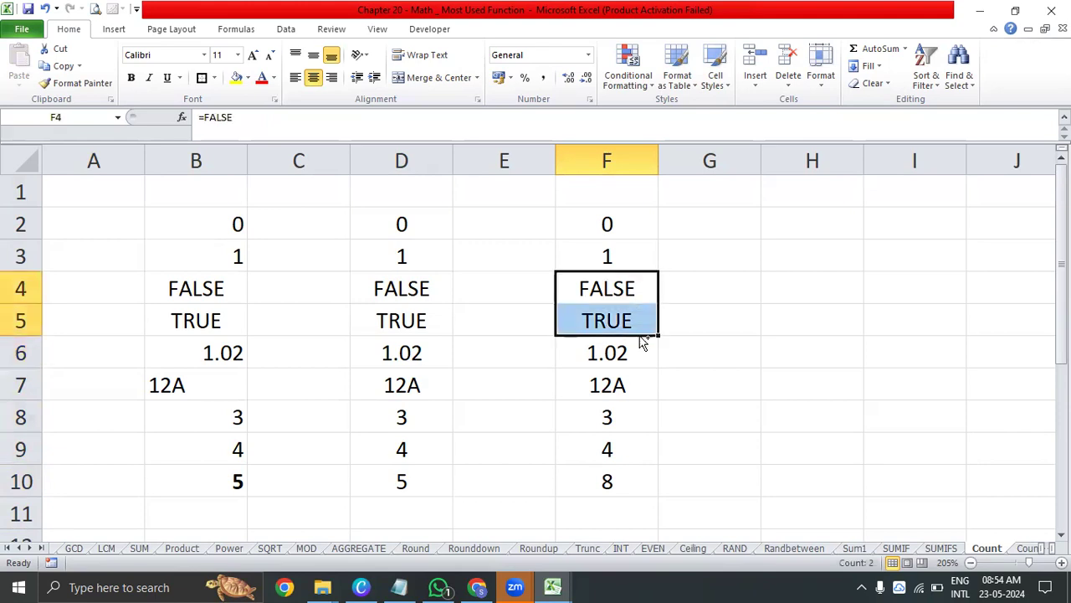
ctrl+click(636, 386)
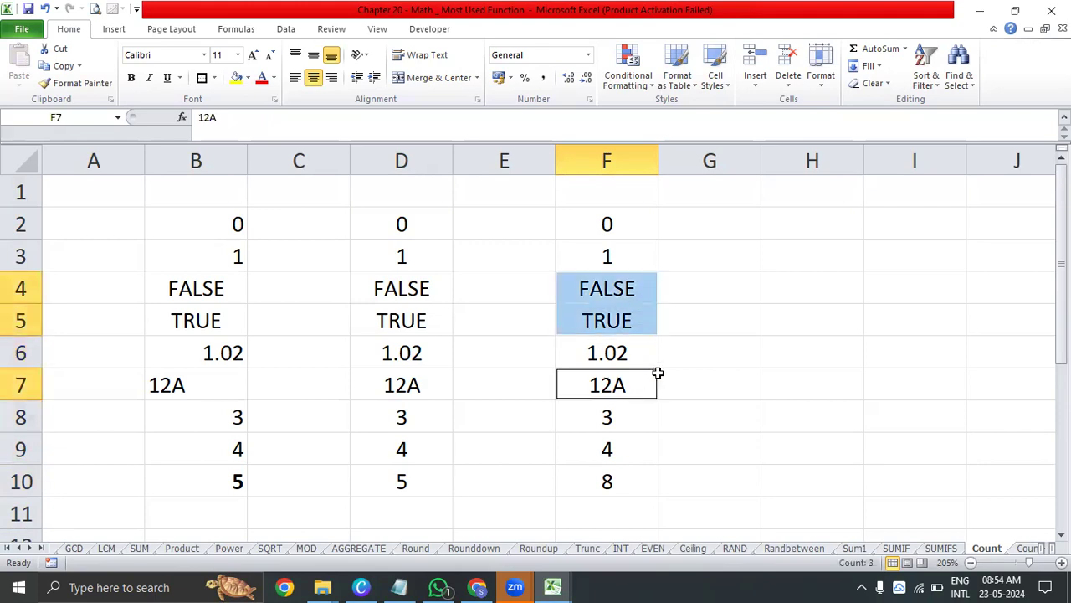
click(234, 82)
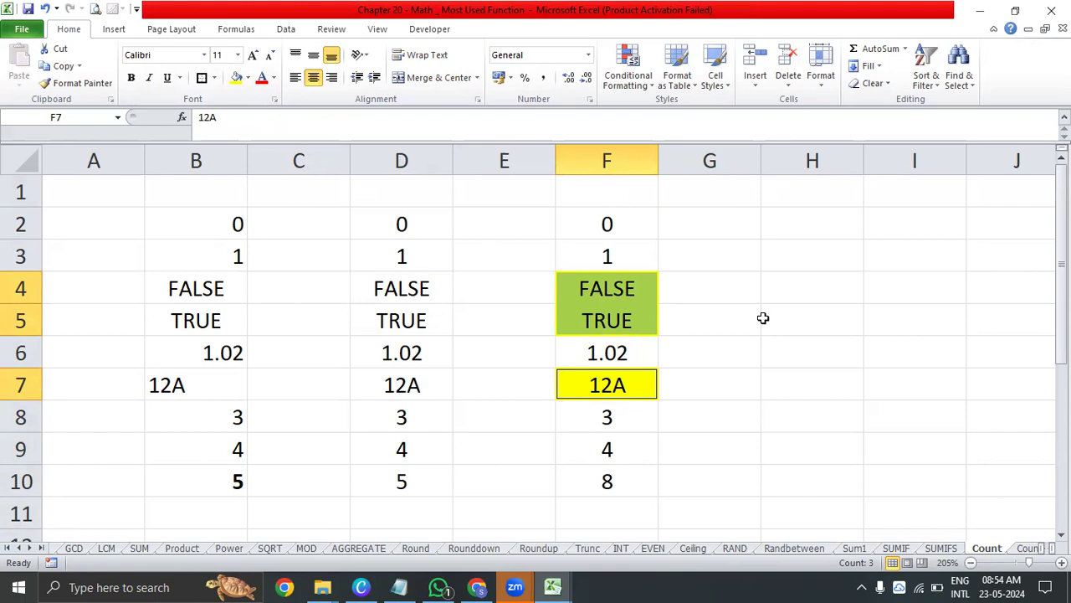
Compare the COUNTA range F2:F9 and its result in F10 with the COUNT range D2:D9
scroll(763, 318, down, 3)
scroll(762, 318, up, 3)
drag(619, 224, 626, 460)
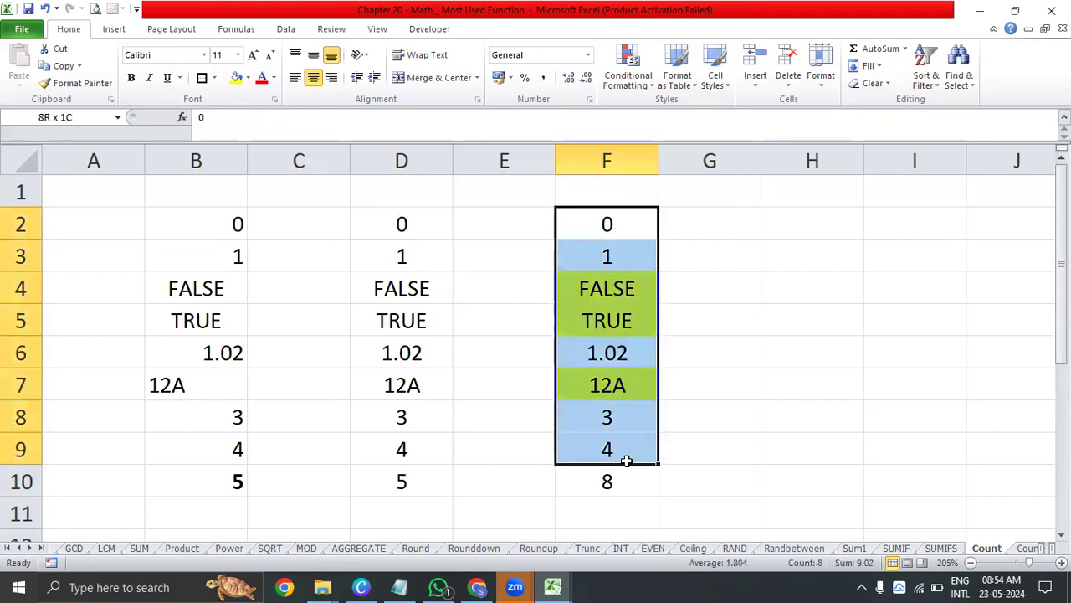
click(628, 489)
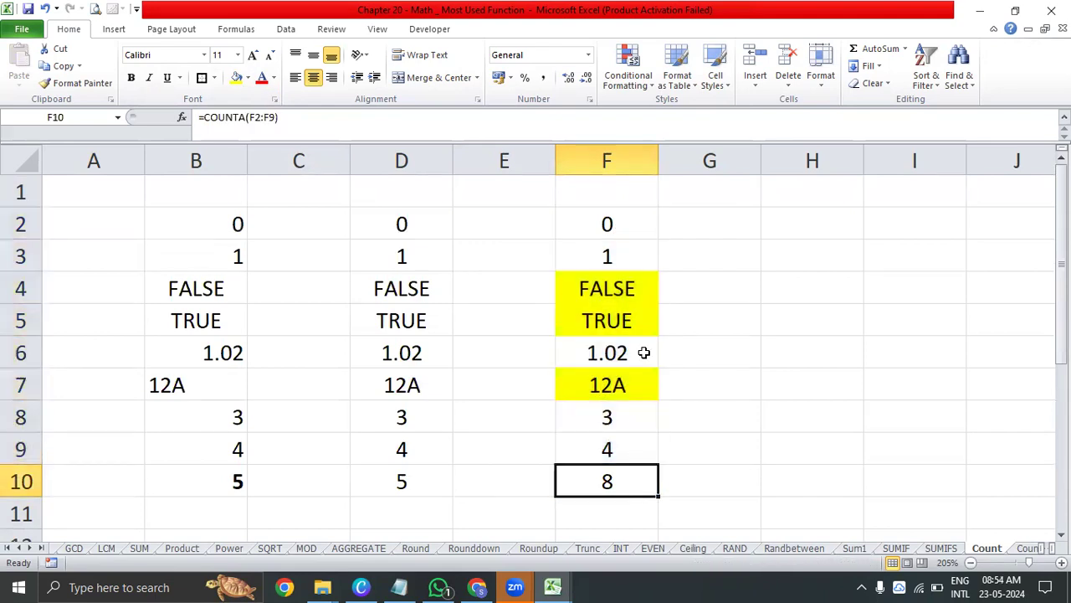
drag(630, 224, 629, 447)
click(640, 490)
drag(609, 222, 614, 454)
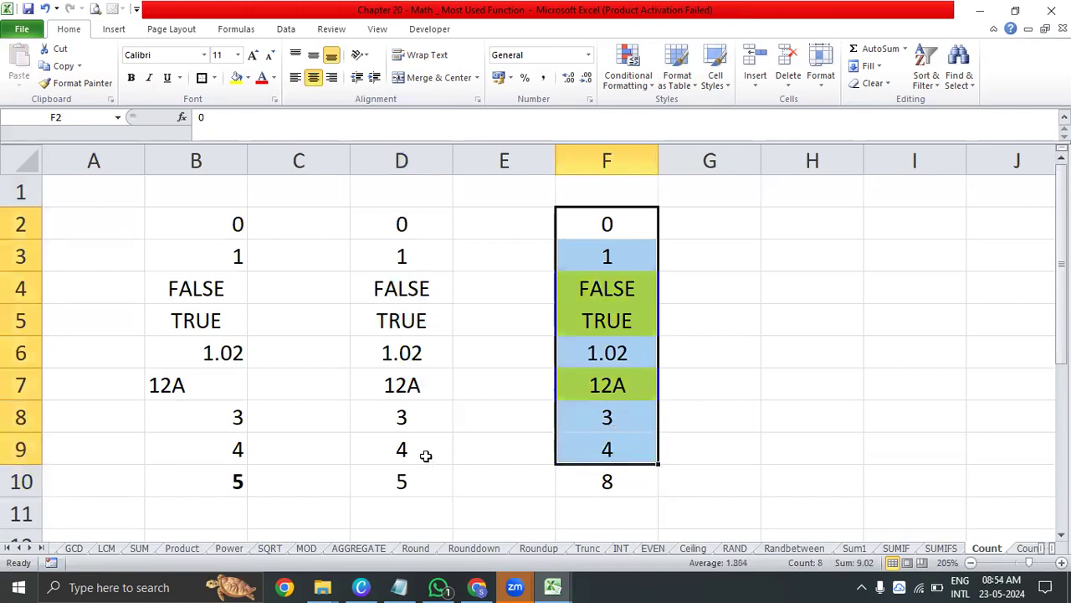
click(400, 470)
drag(401, 450, 400, 224)
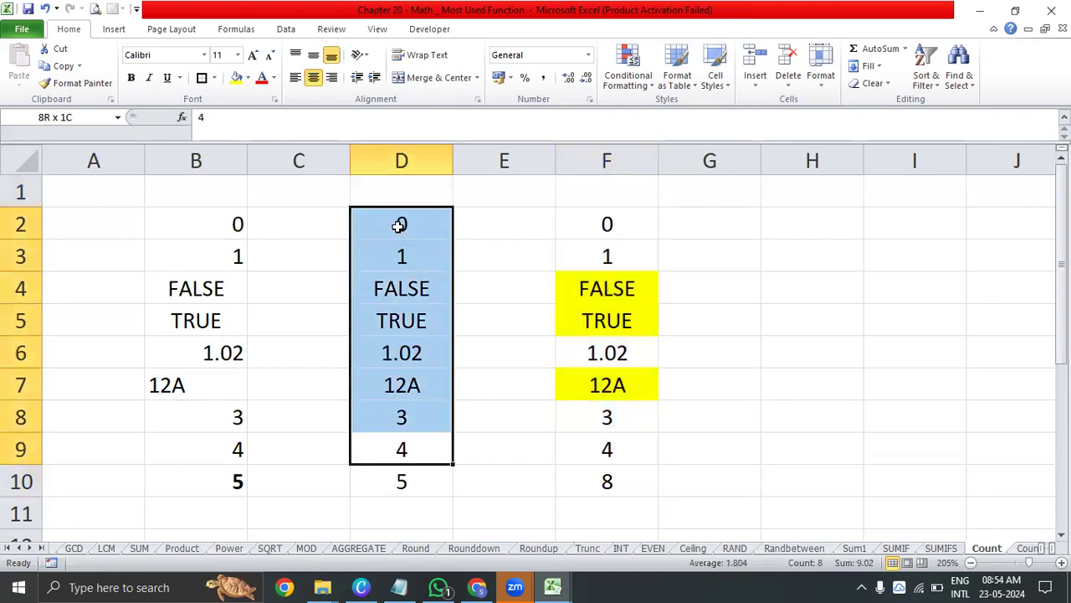
Clear the logical values in D4 and D5 to test their effect on COUNT
click(435, 289)
key(Delete)
click(443, 330)
key(Delete)
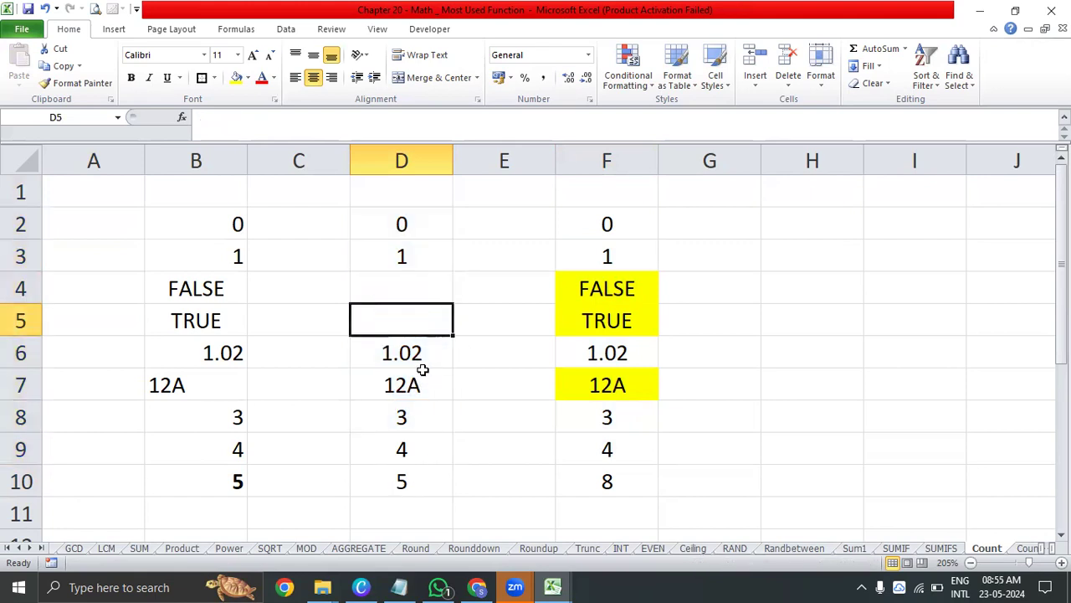
Clear the decimal value in D6 to test its effect on COUNT, and undo the deletion
click(427, 362)
key(Delete)
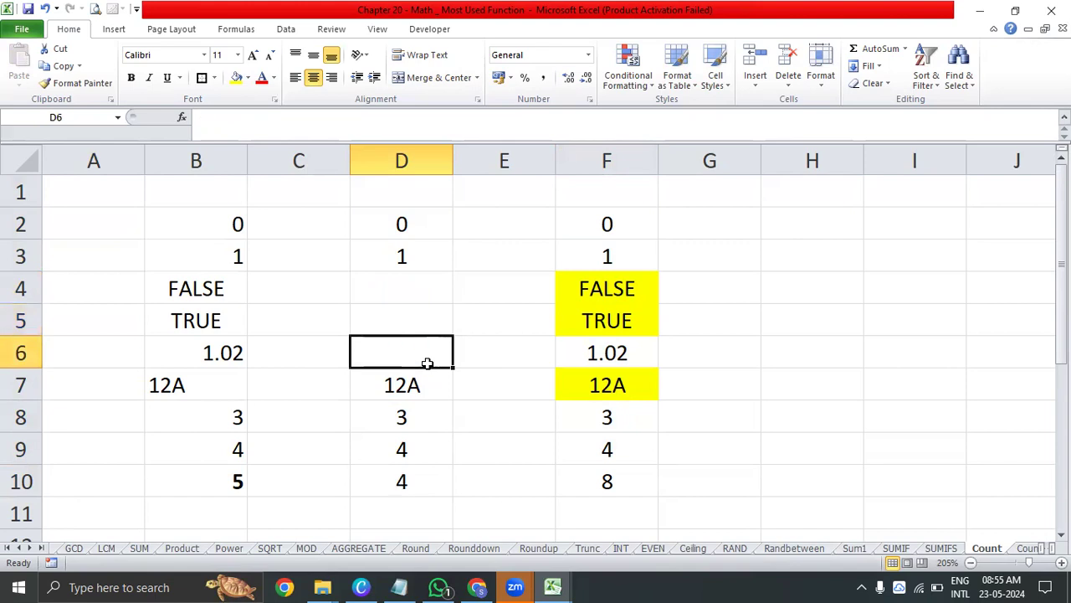
key(ctrl+z)
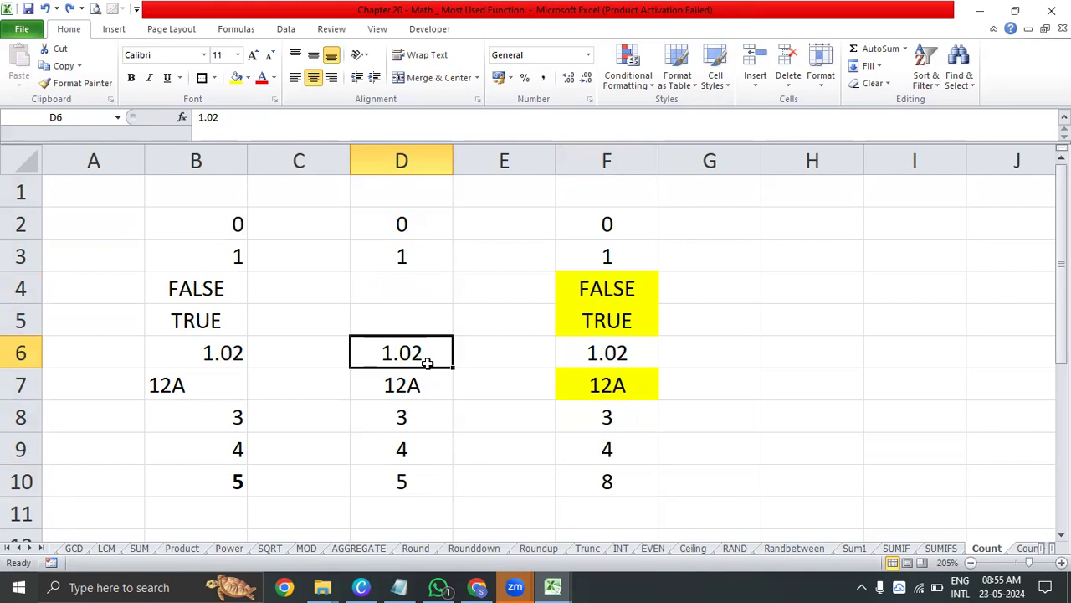
Clear the text value in D7 and review the remaining entries of D2:D9
click(433, 384)
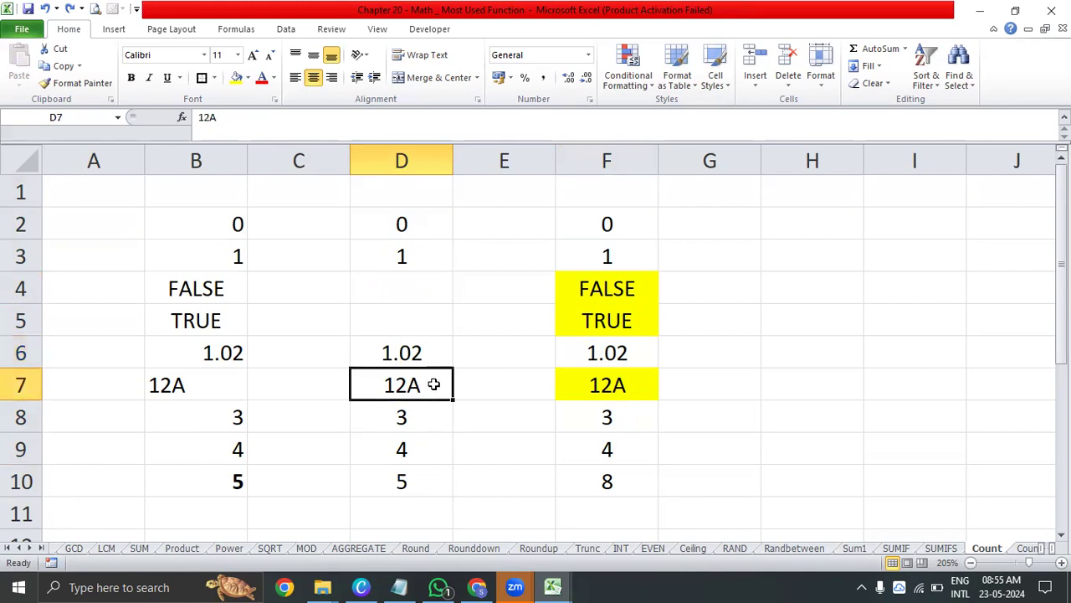
key(Delete)
drag(432, 256, 437, 445)
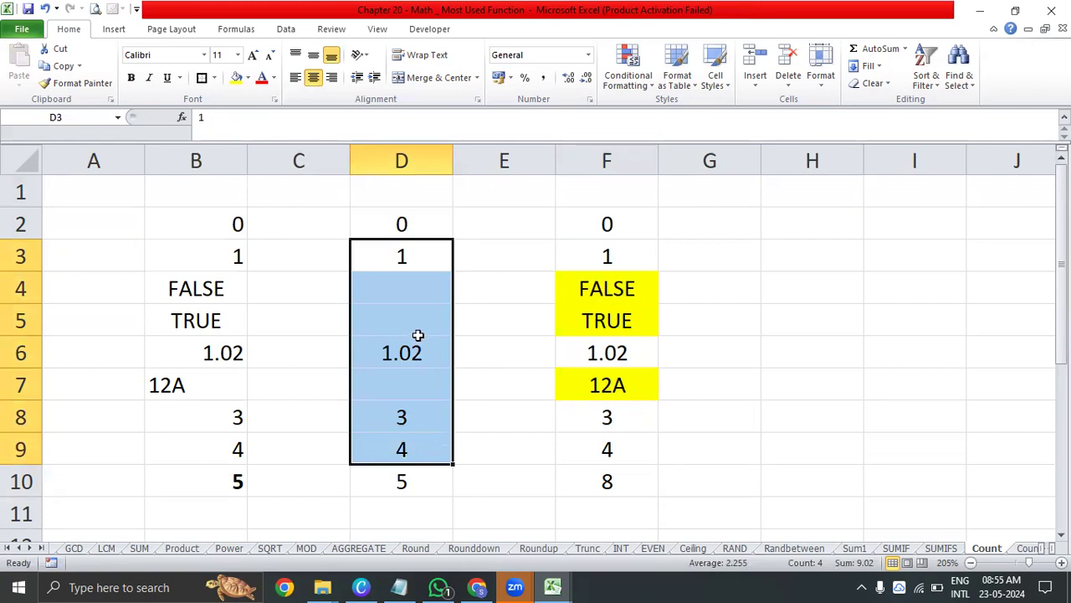
drag(430, 227, 420, 450)
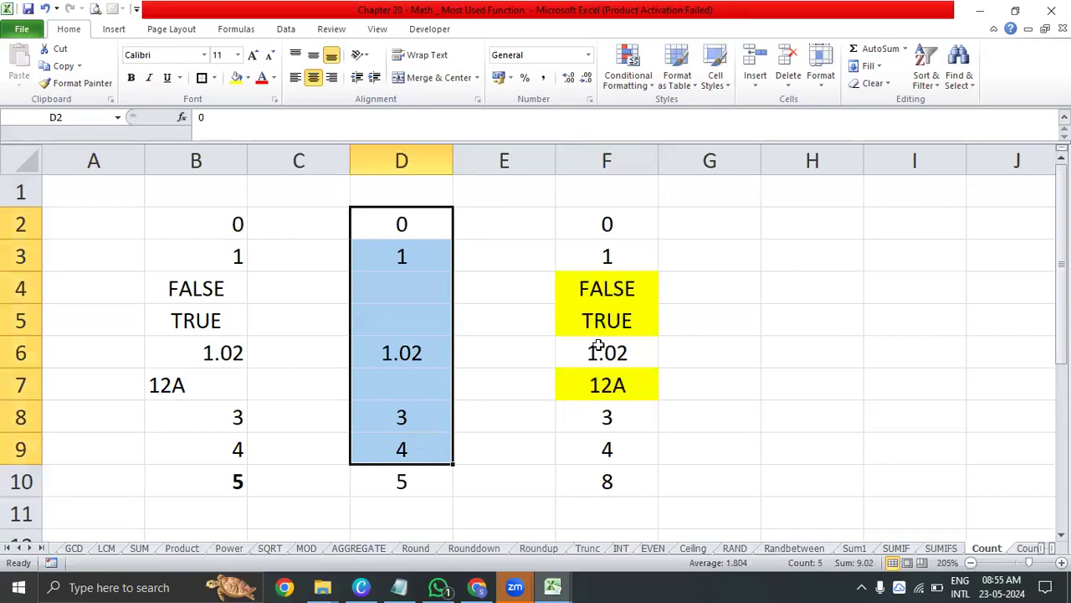
Highlight the COUNTA result in F10 with a yellow fill
click(629, 290)
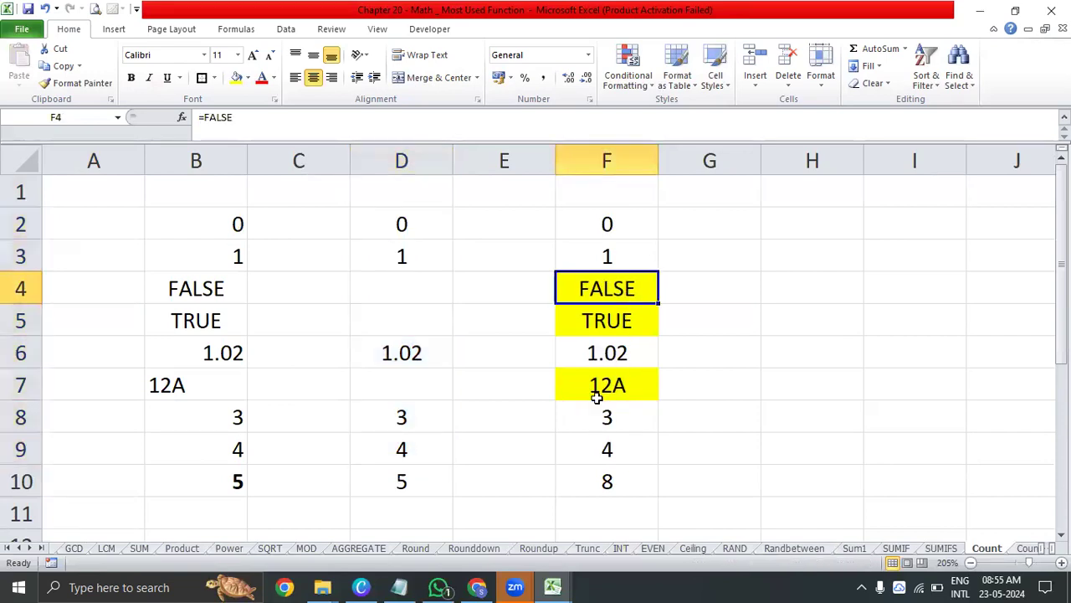
click(613, 473)
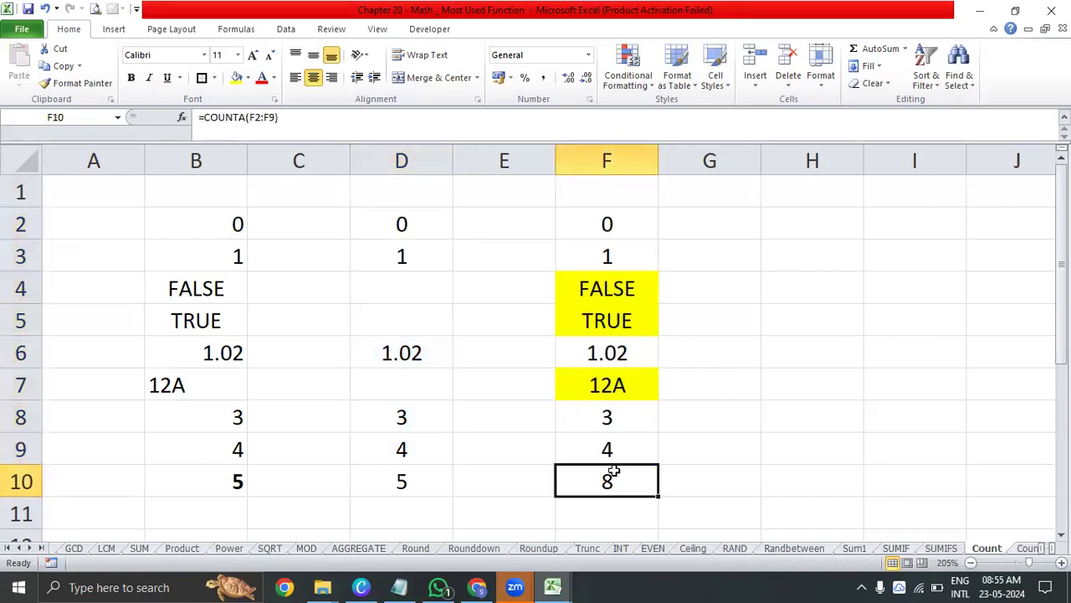
click(236, 77)
Clear the highlighted values in F4, F5 and F7 to test their effect on COUNTA
click(638, 288)
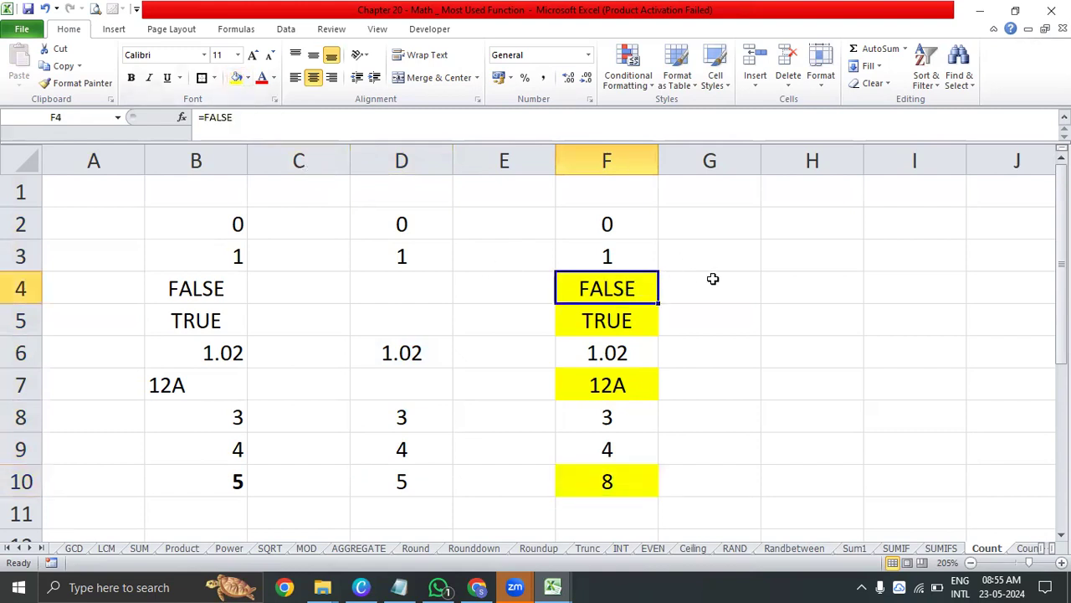
key(Delete)
click(653, 328)
key(Delete)
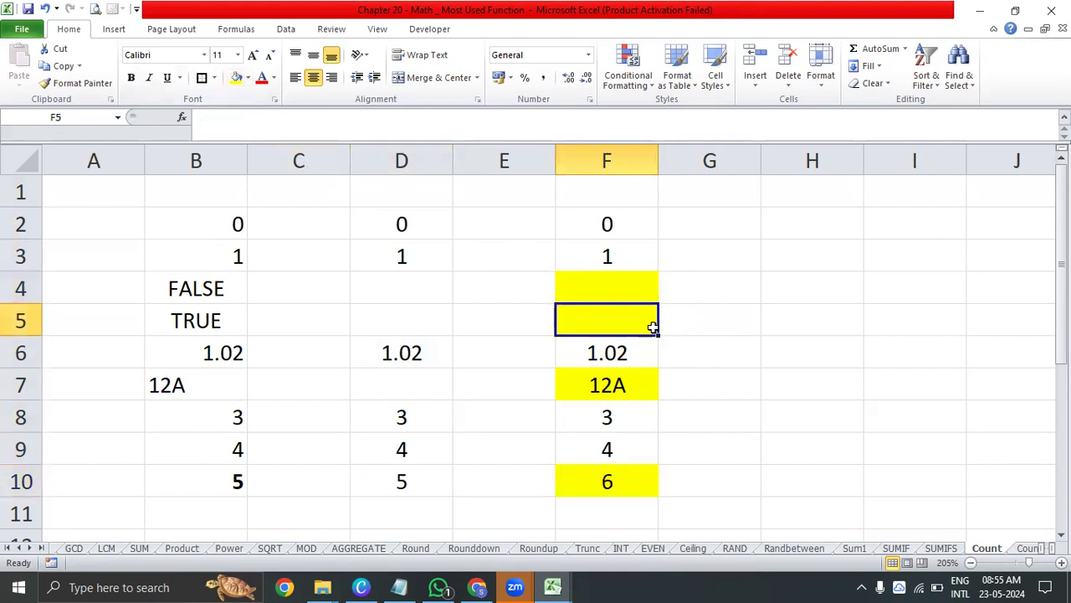
click(649, 382)
key(Delete)
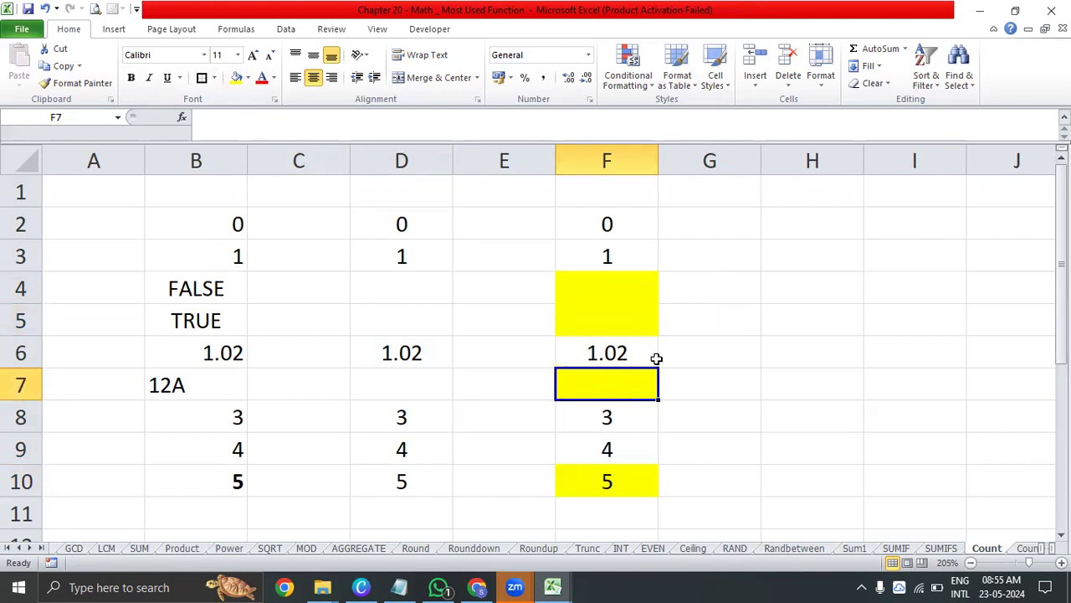
Undo the deletions in F7, F5 and F4 to restore the COUNTA sample values
key(ctrl+z)
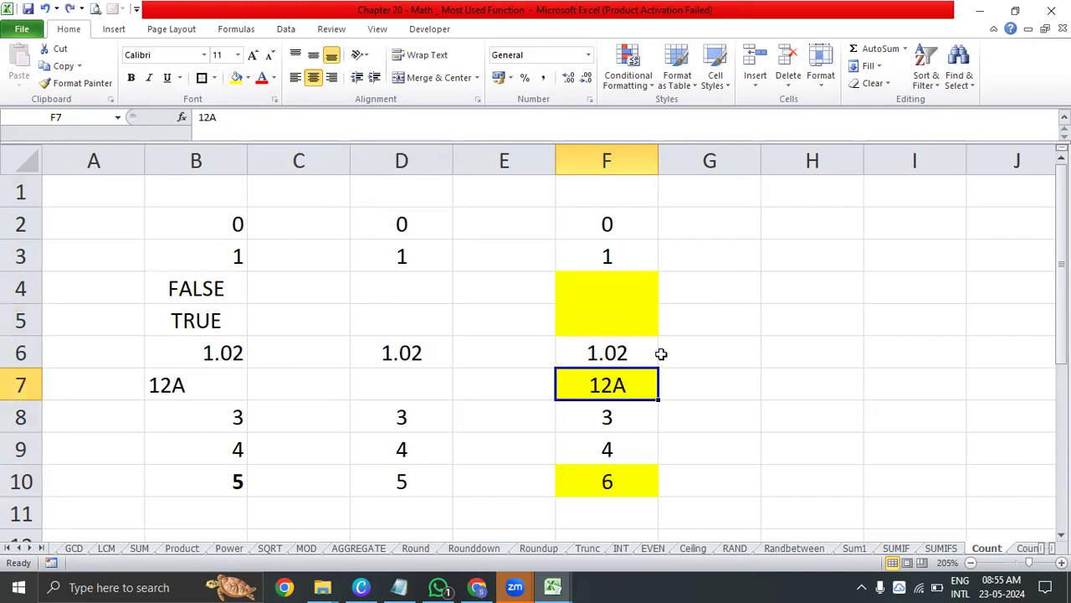
key(ctrl+z)
key(ctrl+z)
click(720, 253)
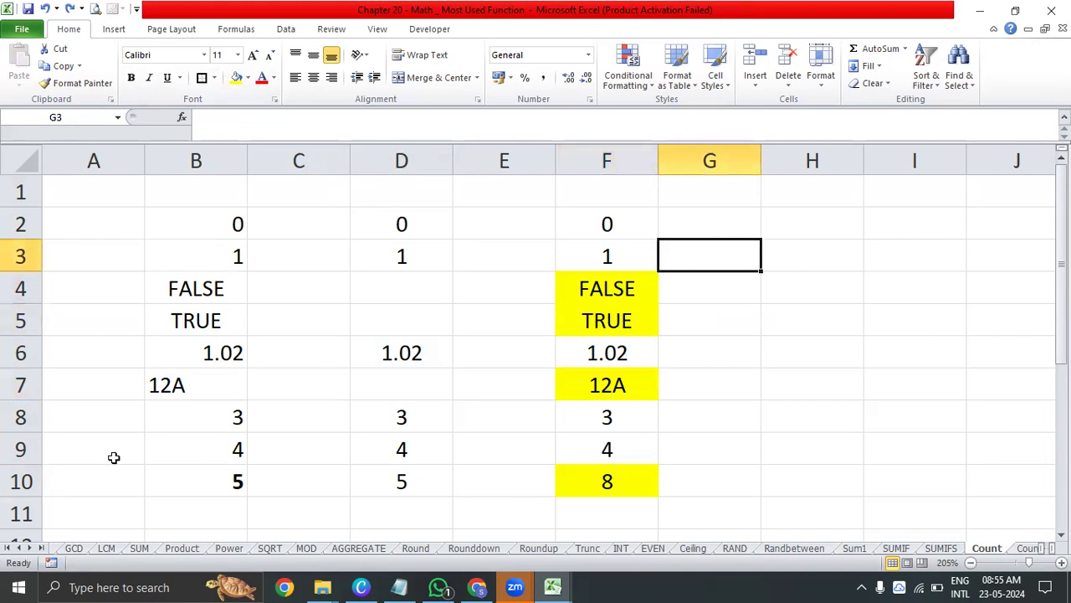
On the MATH index sheet, hyperlink the COUNTIF entry in G16 to the Countif sheet
click(20, 549)
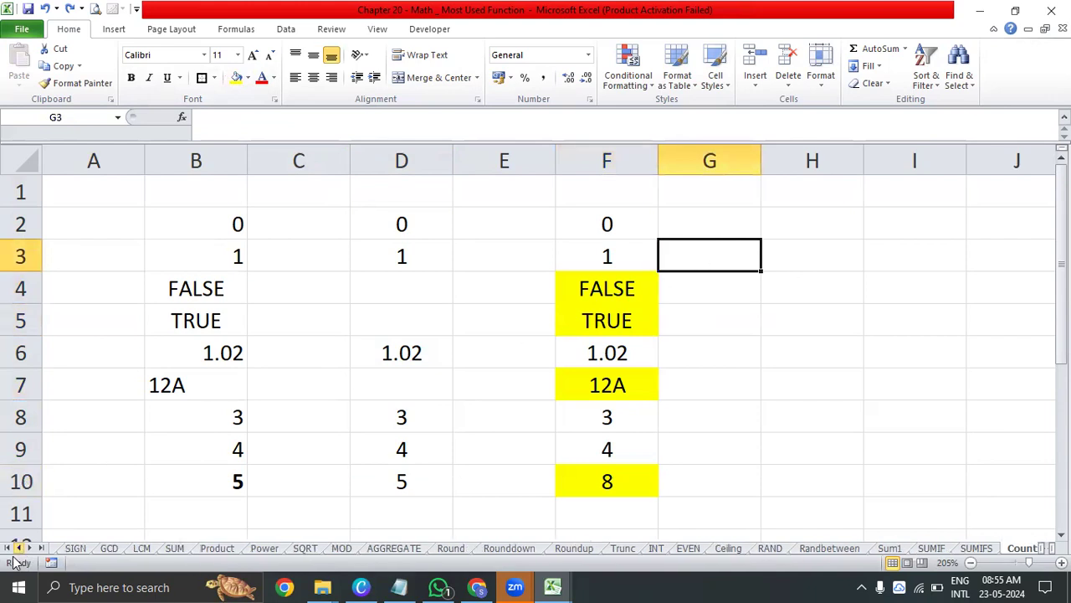
click(10, 549)
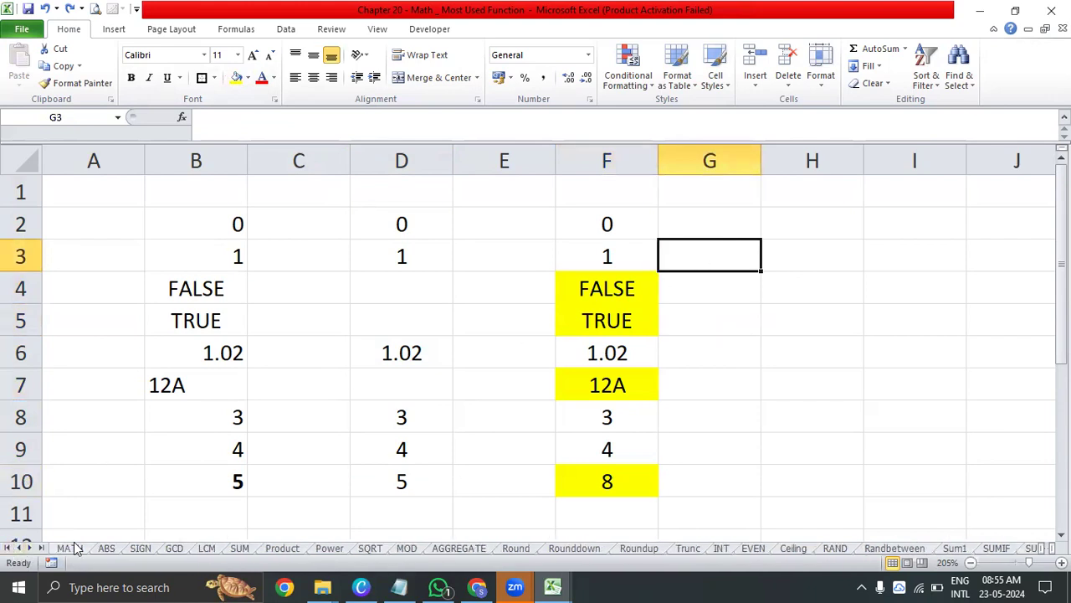
click(72, 548)
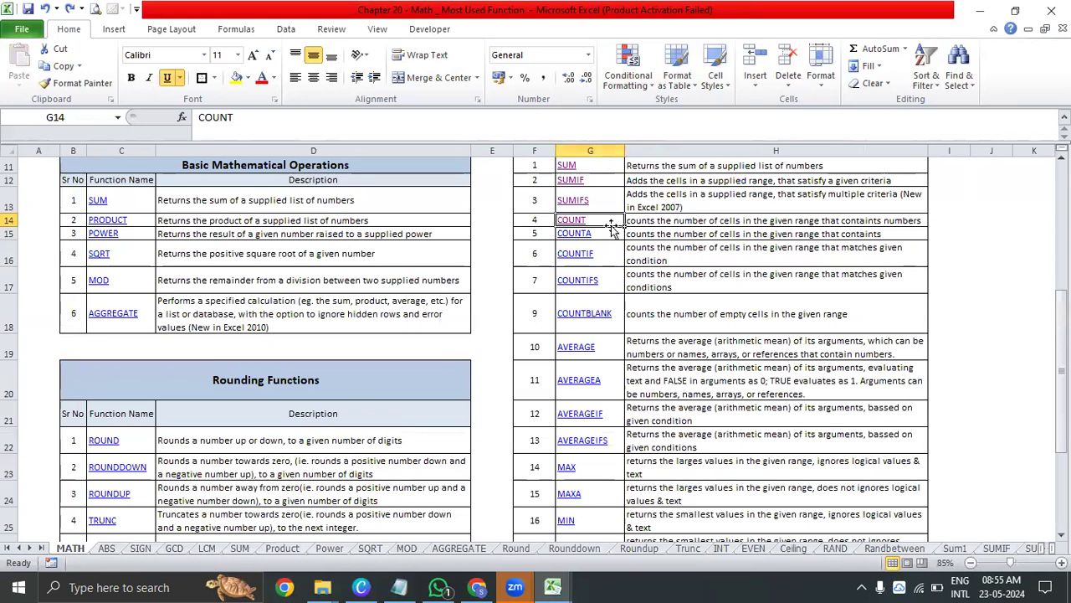
click(578, 254)
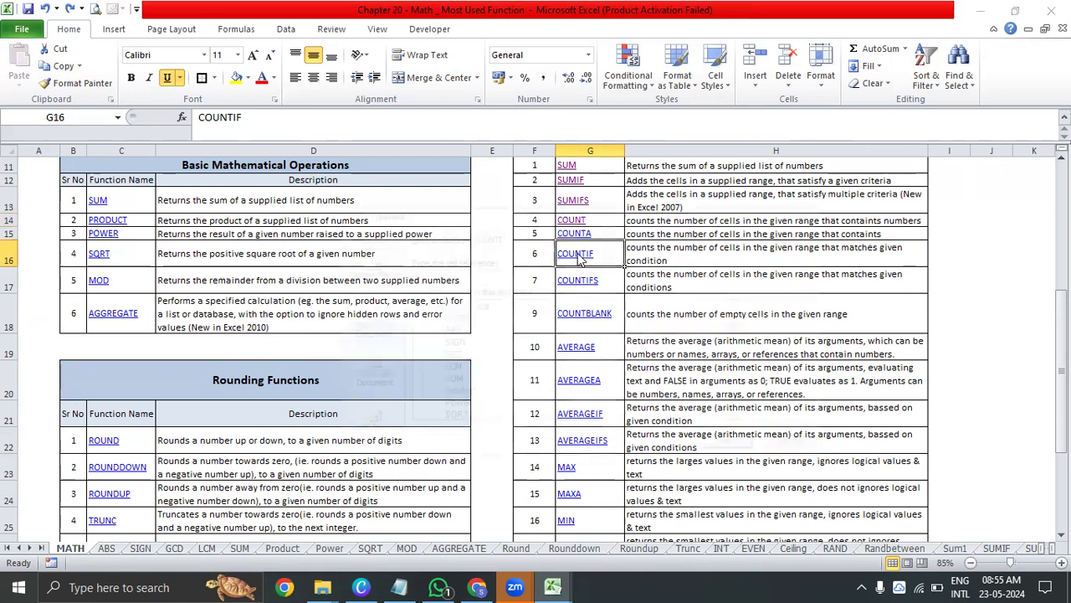
key(ctrl+k)
drag(738, 328, 747, 380)
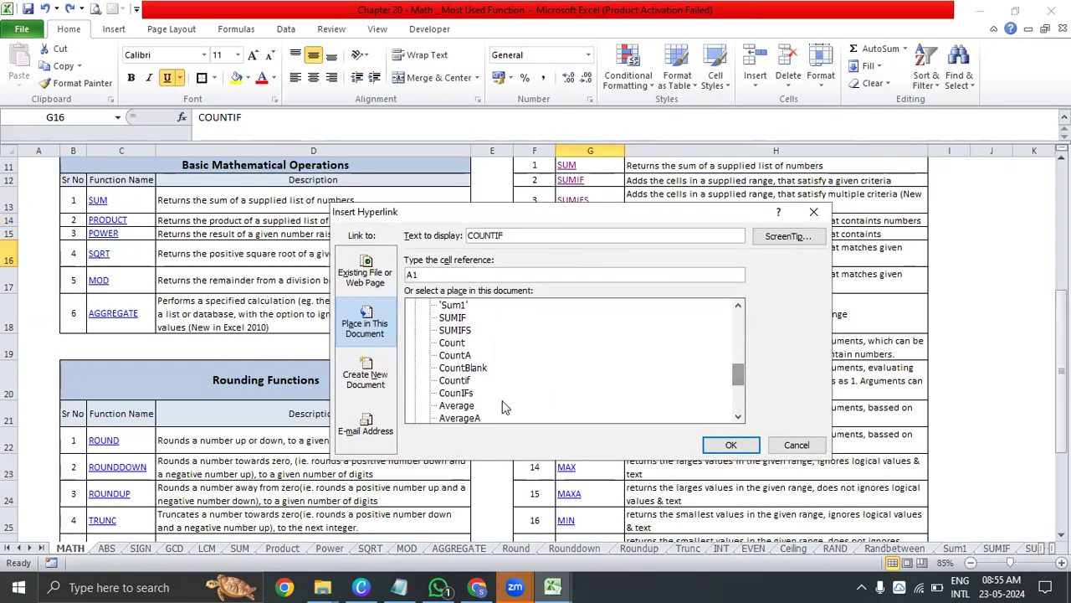
click(454, 380)
click(741, 444)
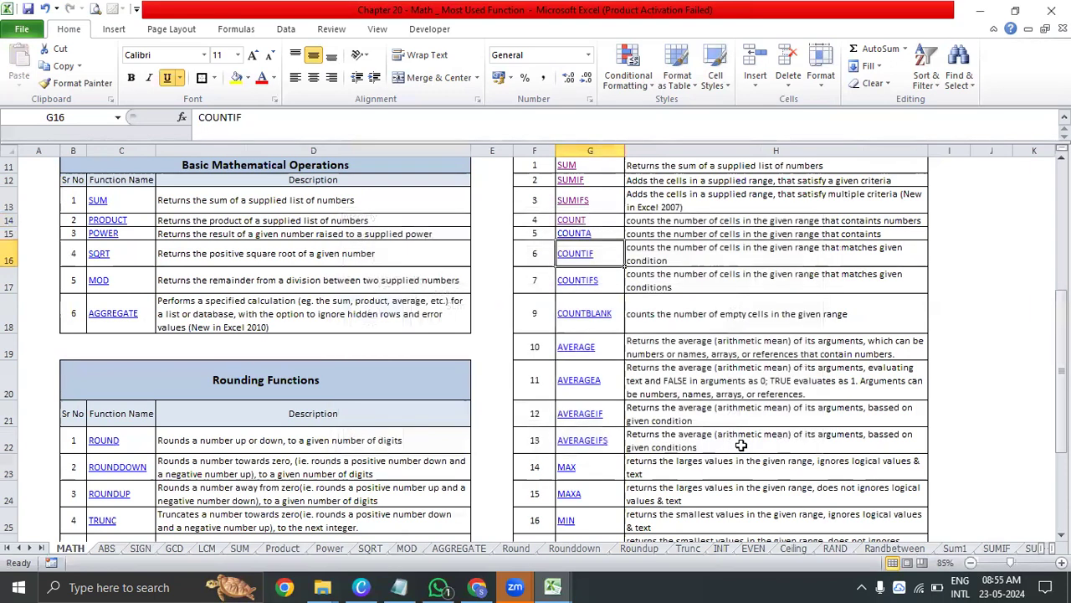
Follow the COUNTIF link to its example sheet and autofit the width of column C
click(581, 253)
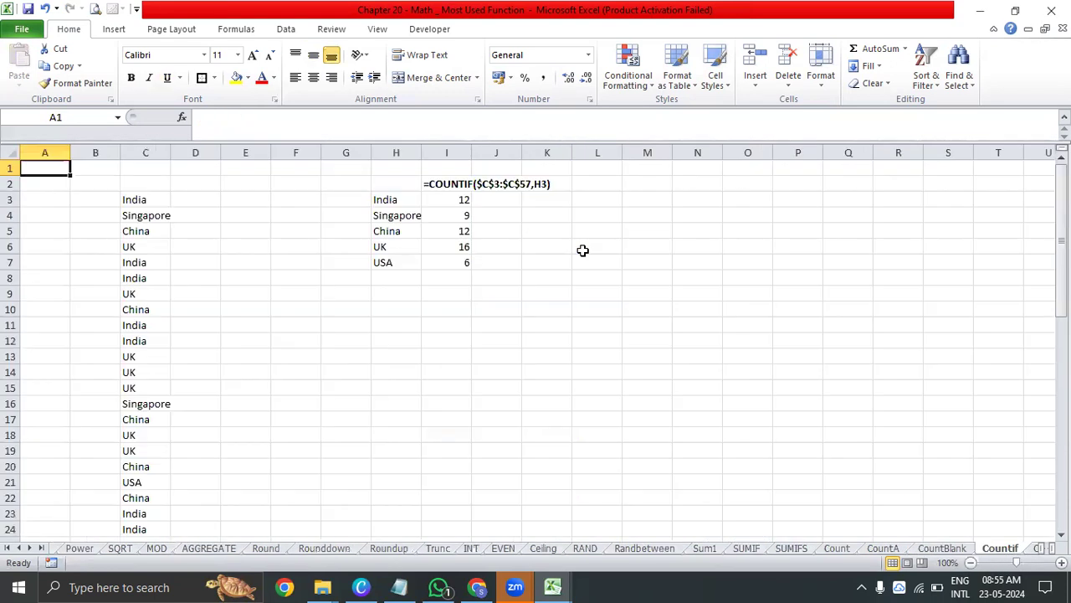
click(210, 279)
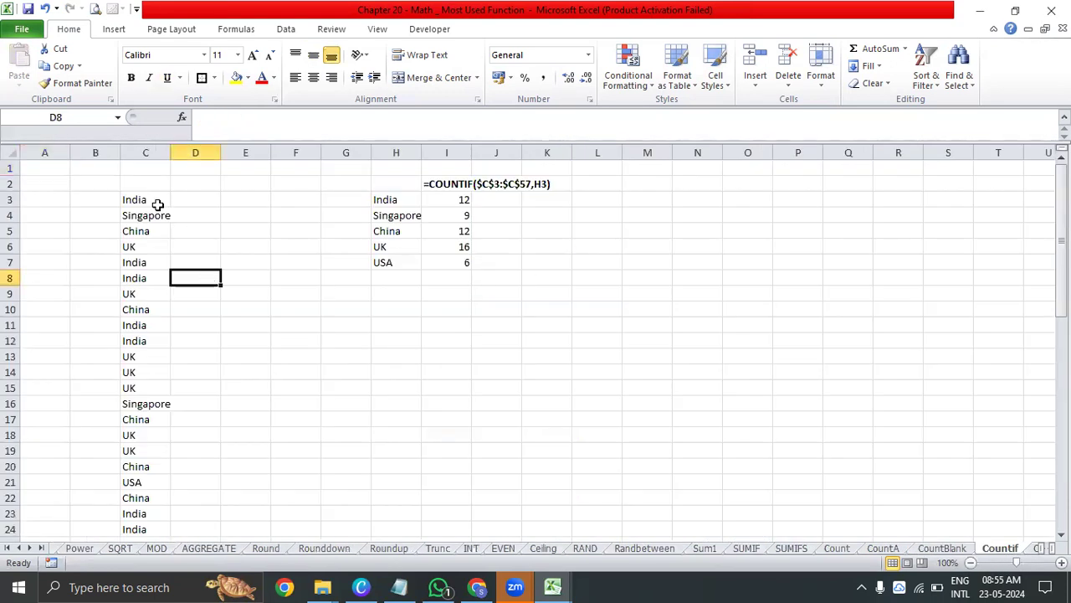
double_click(168, 157)
Look over the country list C3:C57, then autofit column H to the criteria entries in H3:H7
drag(151, 201, 166, 576)
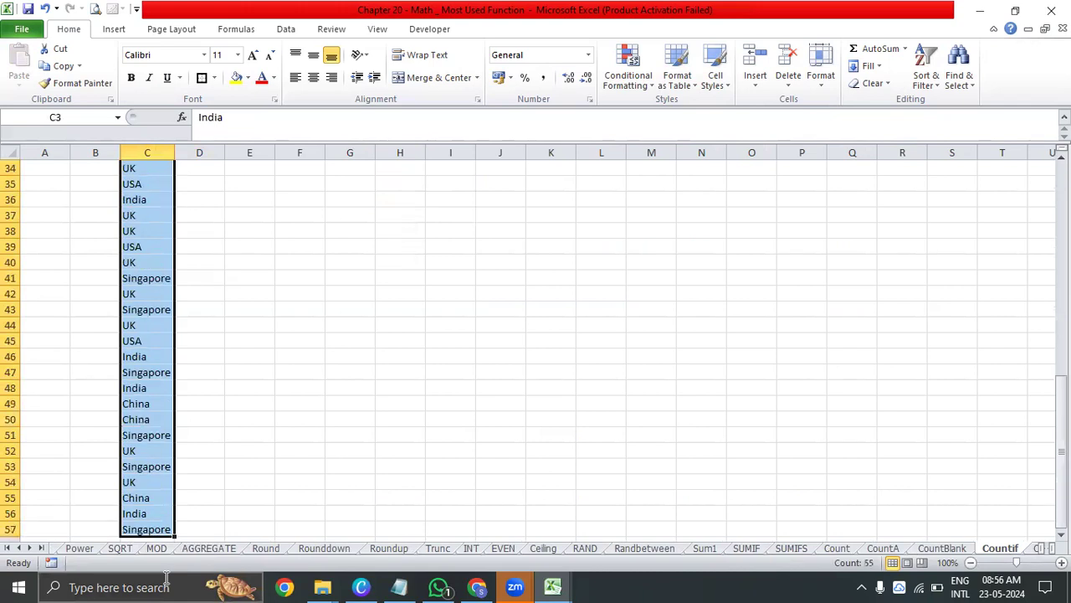
key(ctrl+Up)
key(Right)
key(Right)
key(Right)
key(Down)
key(Right)
key(Right)
key(Down)
key(ctrl+shift+Down)
key(alt+h)
key(o)
key(i)
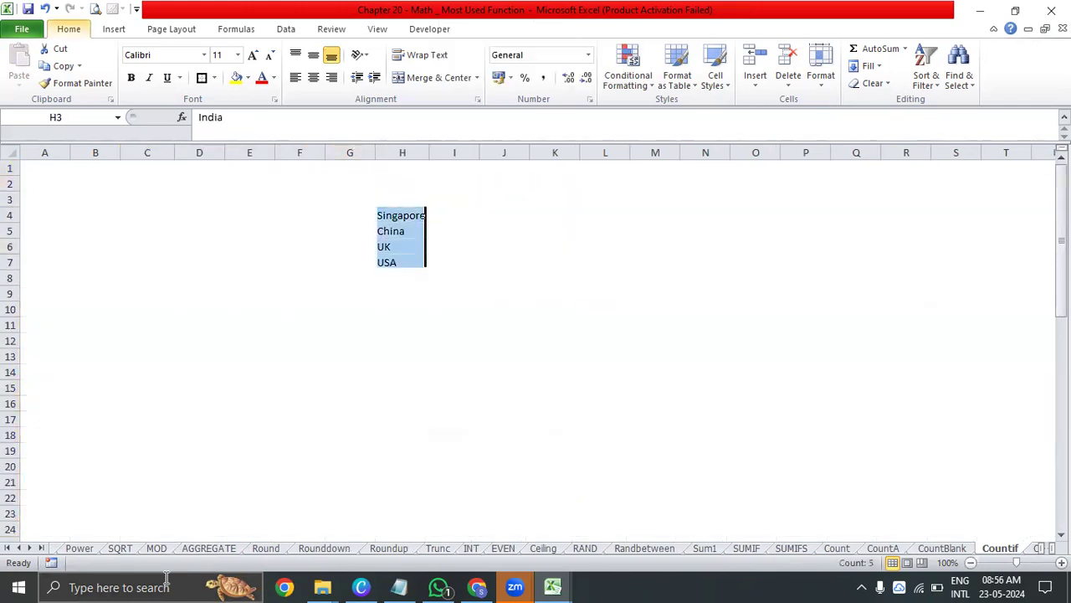
Examine the country list in C3:C57 alongside the criteria countries in column H
key(Left)
key(Left)
key(Left)
key(Left)
key(Left)
key(ctrl+shift+Down)
key(ctrl+Up)
key(Right)
key(Down)
key(Right)
key(Right)
key(Right)
key(Right)
key(Down)
key(Right)
key(Left)
key(Left)
key(Left)
key(Left)
key(Left)
key(Left)
key(ctrl+shift+Down)
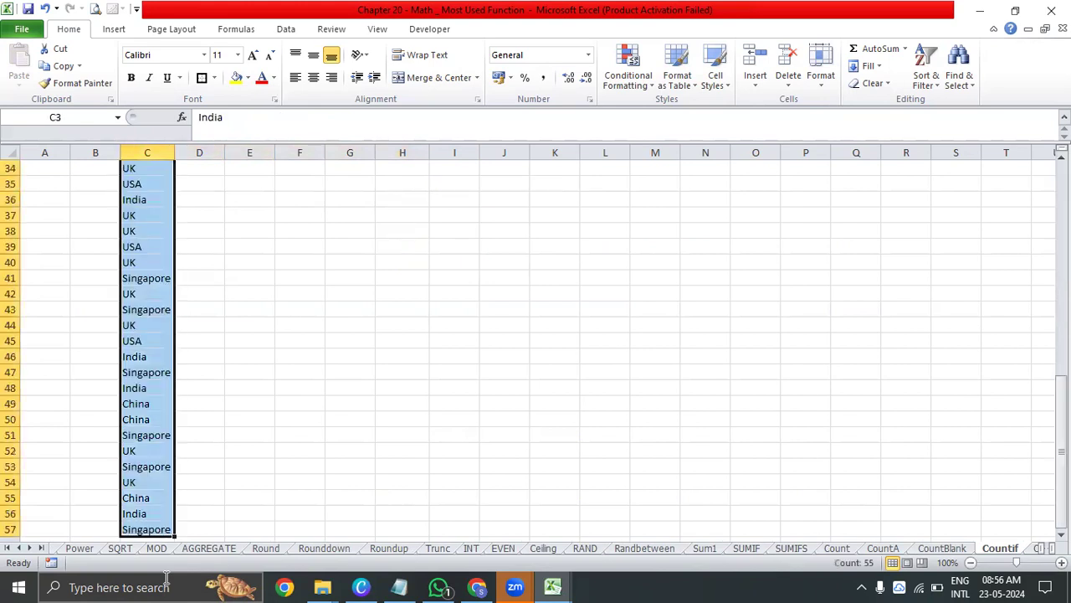
Inspect the COUNTIF formula in I3 and trace its criterion in H3 and its range C3:C57
key(ctrl+Up)
key(Right)
key(Down)
key(Right)
key(Right)
key(Right)
key(Down)
key(Right)
key(Right)
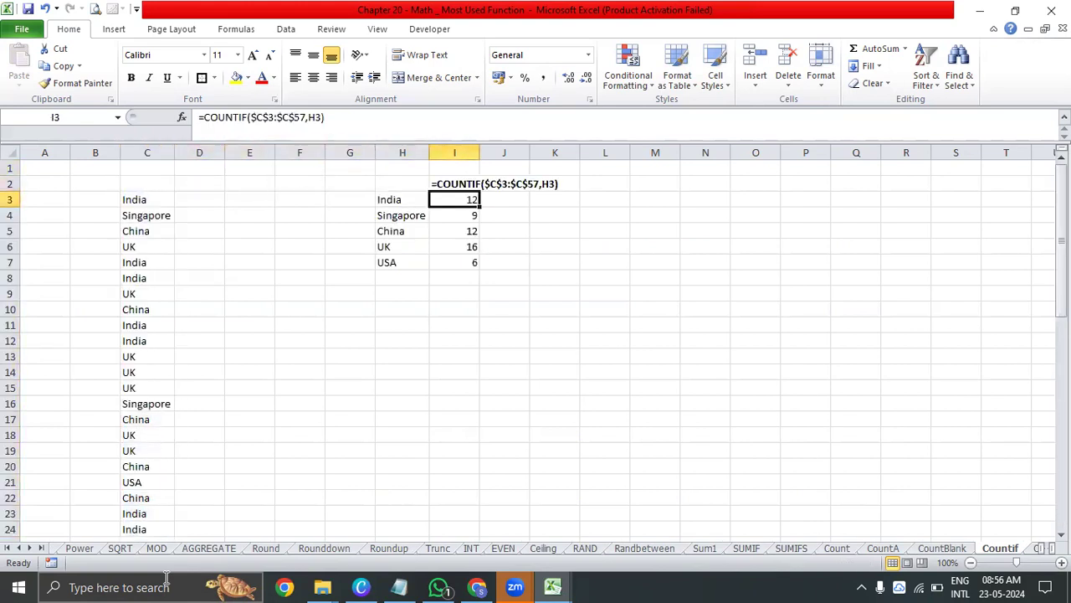
key(Left)
key(Right)
key(Left)
key(Right)
key(Left)
key(ctrl+Left)
key(ctrl+shift+Down)
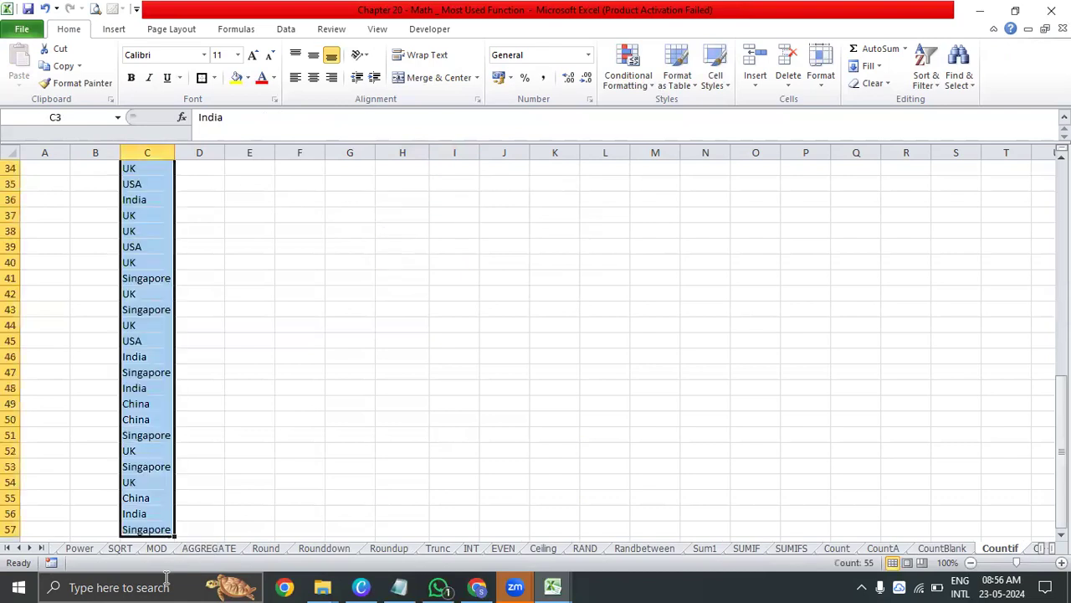
key(Up)
key(Down)
key(Right)
key(Right)
key(Right)
key(Right)
key(Right)
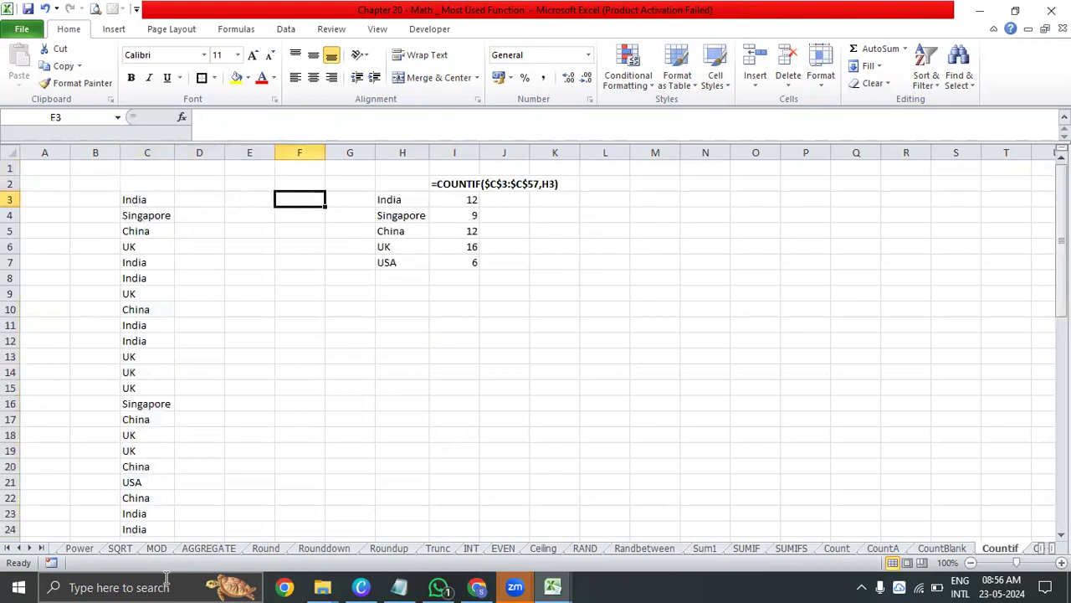
key(Right)
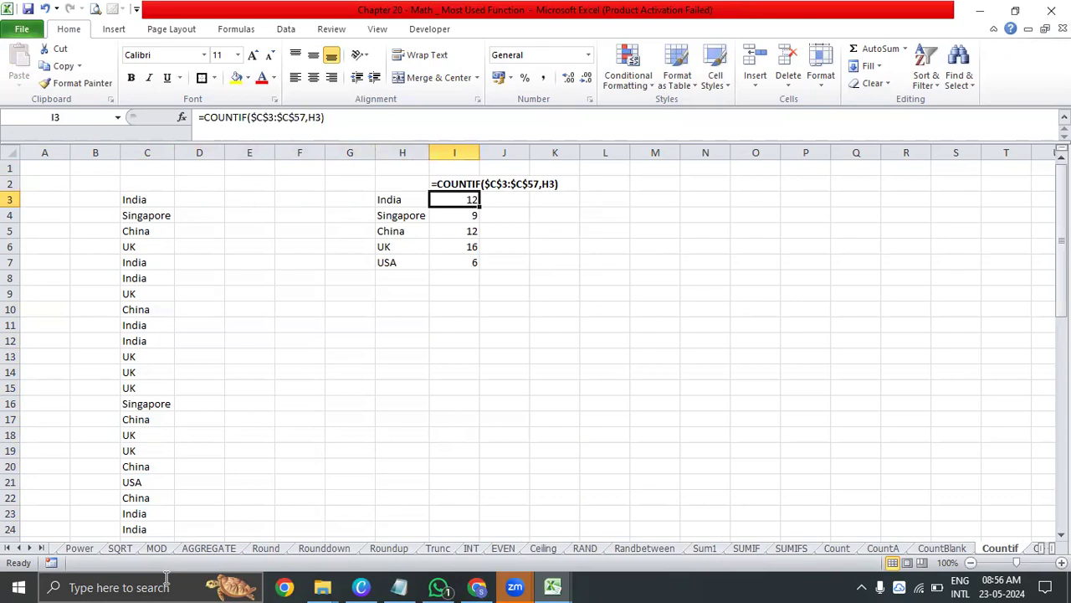
Enter the header Country in C2 above the country list
key(ctrl+Left)
key(ctrl+Left)
key(Up)
text(Cou)
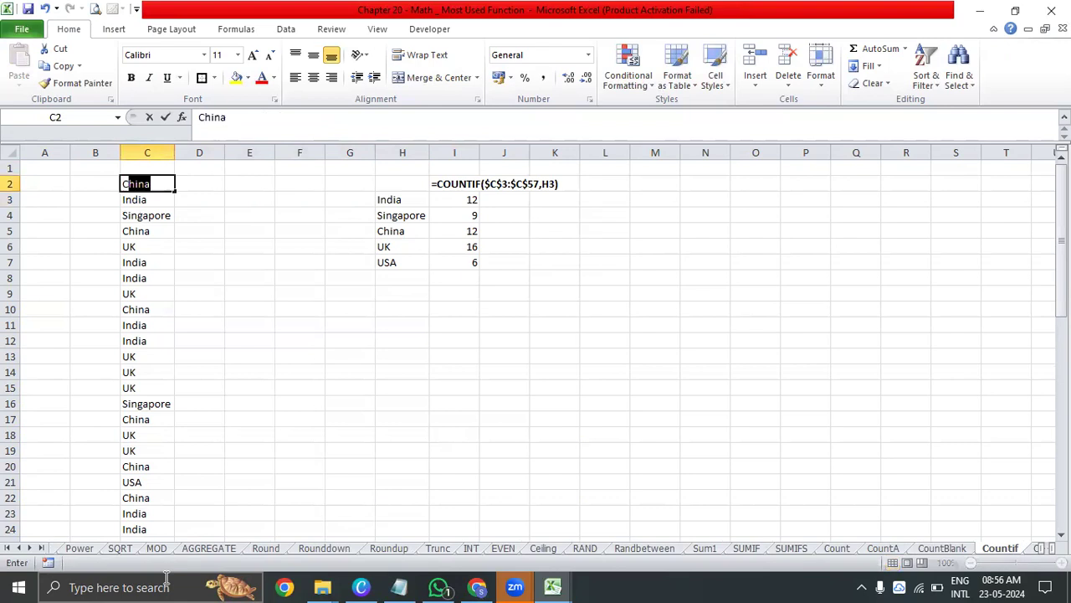
key(Return)
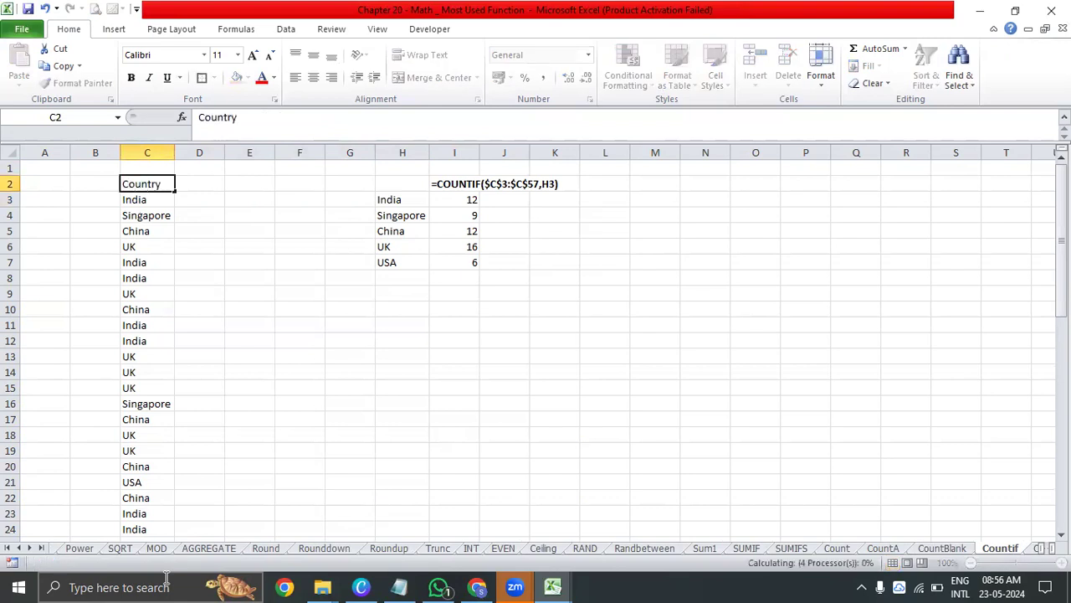
Add a filter to the Country header and show only the India rows
key(Up)
key(alt+d)
key(f)
key(f)
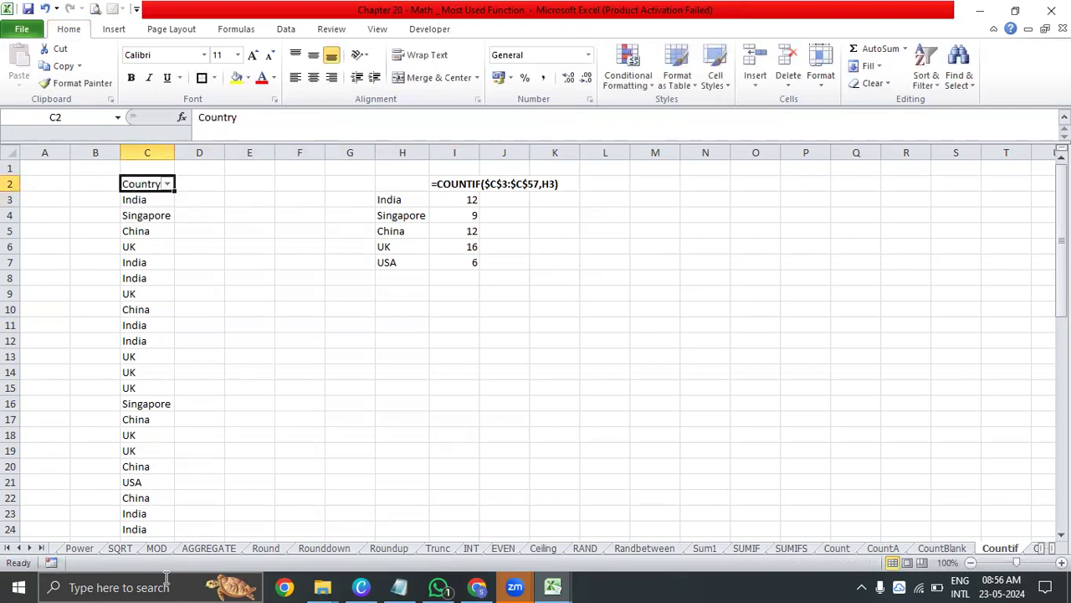
key(alt+Down)
key(space)
key(Down)
key(Down)
key(space)
key(Return)
Select the filtered India entries and compare their count with the COUNTIF result in I3
key(Down)
key(ctrl+shift+Down)
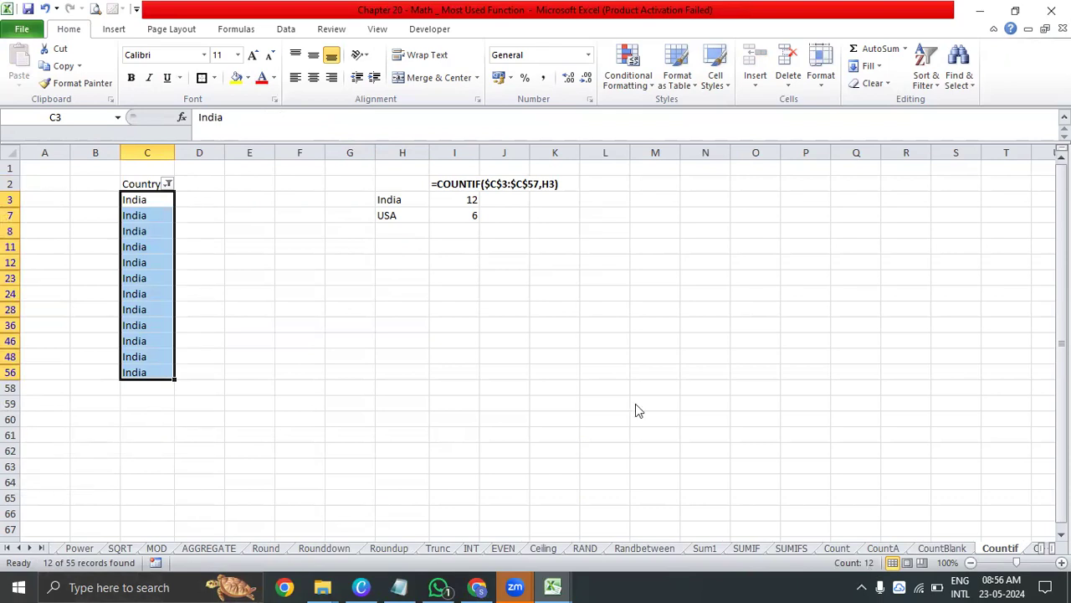
click(464, 203)
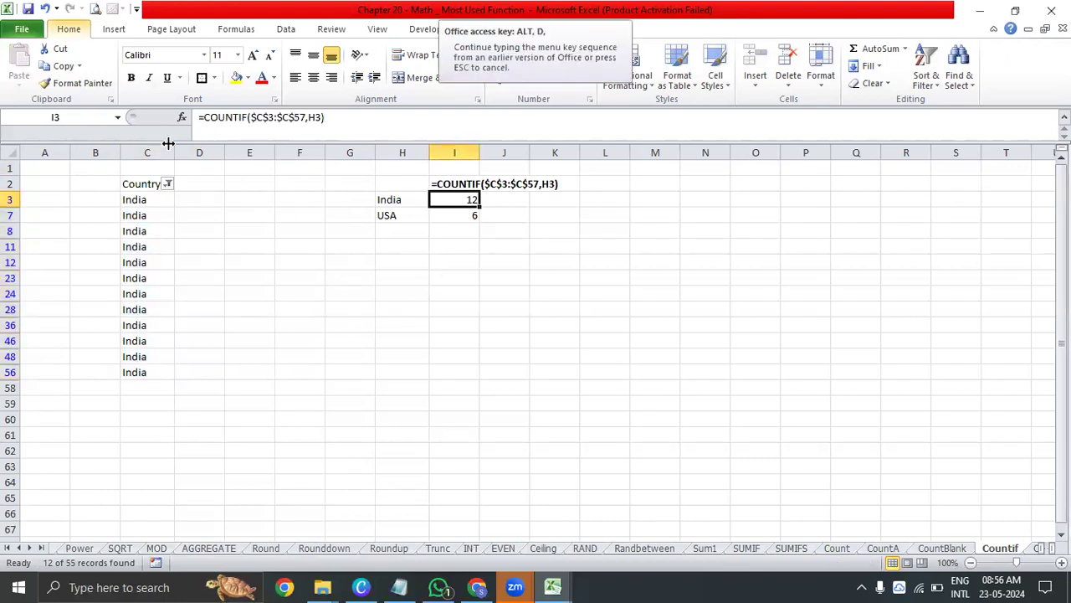
Change the Country filter to show only USA instead of India
click(168, 183)
click(48, 354)
click(48, 390)
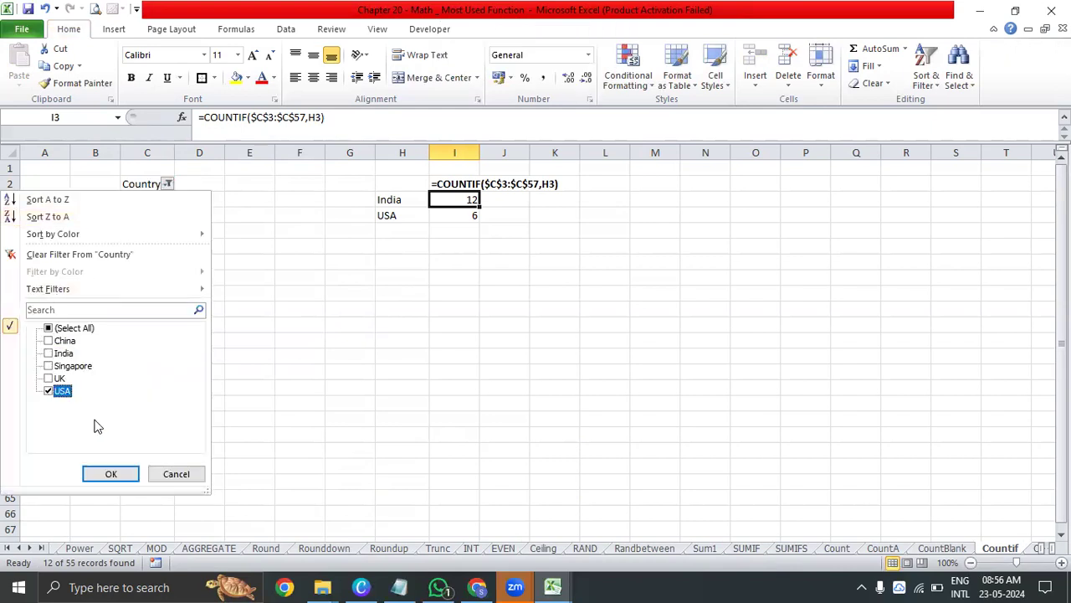
click(111, 474)
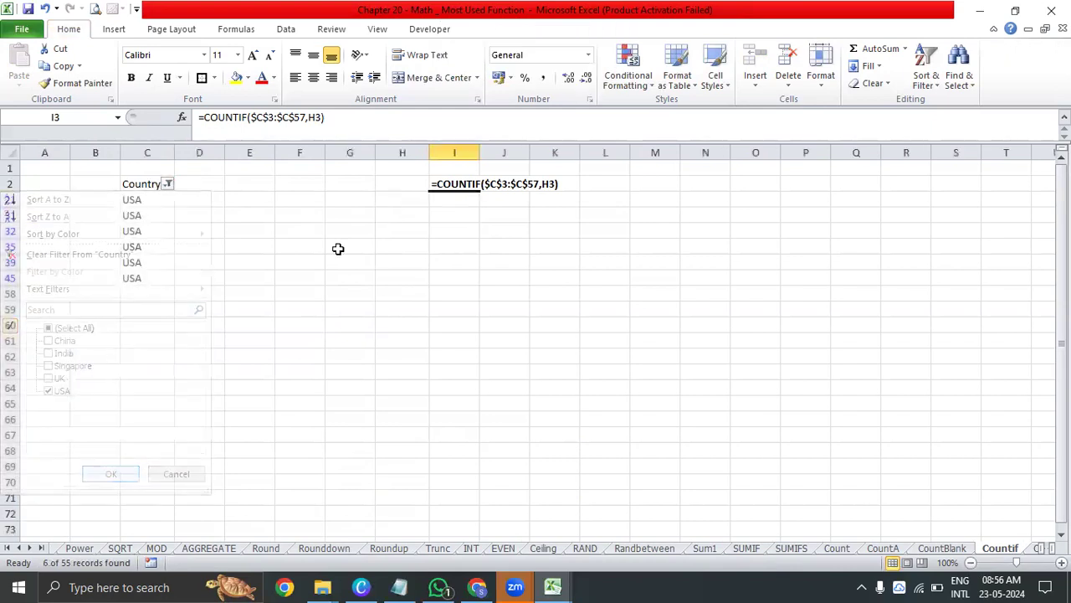
Remove the filter from the country list and check the COUNTIF result for USA in I7
click(391, 220)
key(alt+d)
key(f)
key(f)
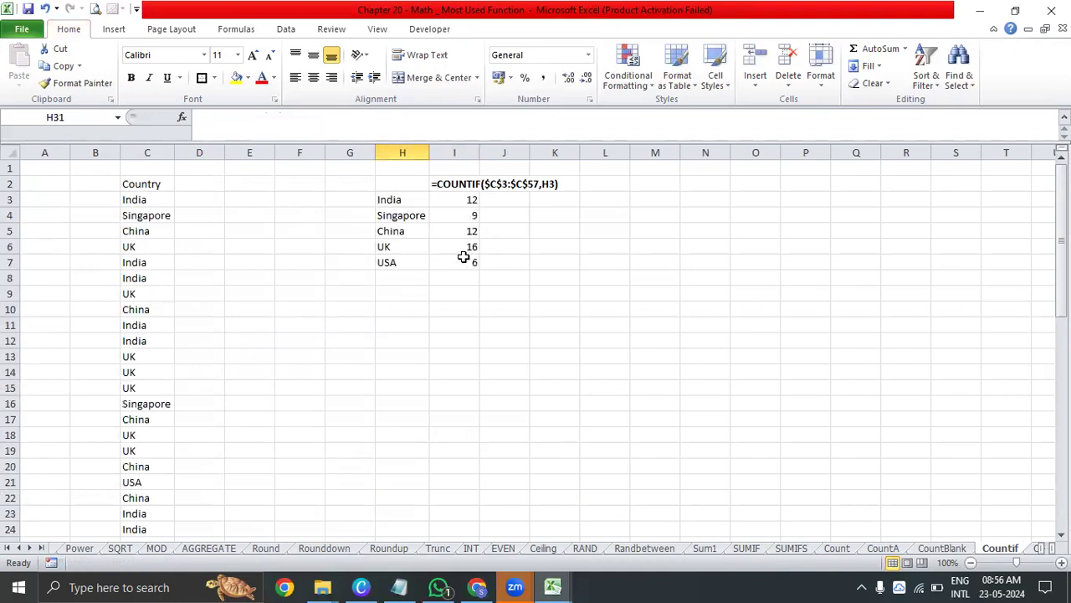
click(461, 260)
Reapply a filter on the Country header for USA only and select the filtered entries to count them
click(149, 179)
key(alt+d)
key(f)
key(f)
key(alt+Down)
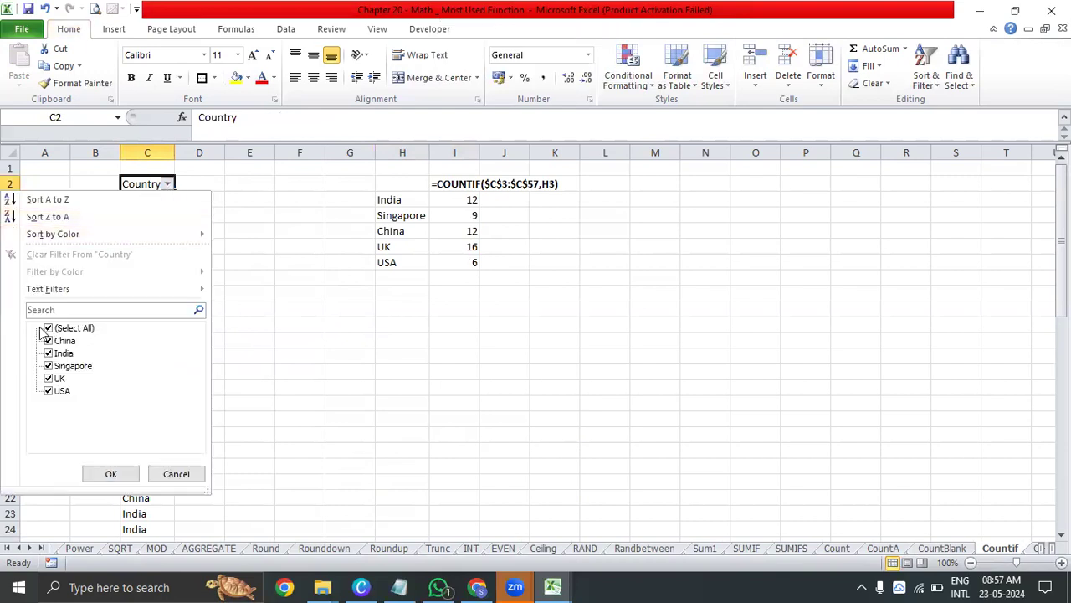
click(50, 328)
click(51, 390)
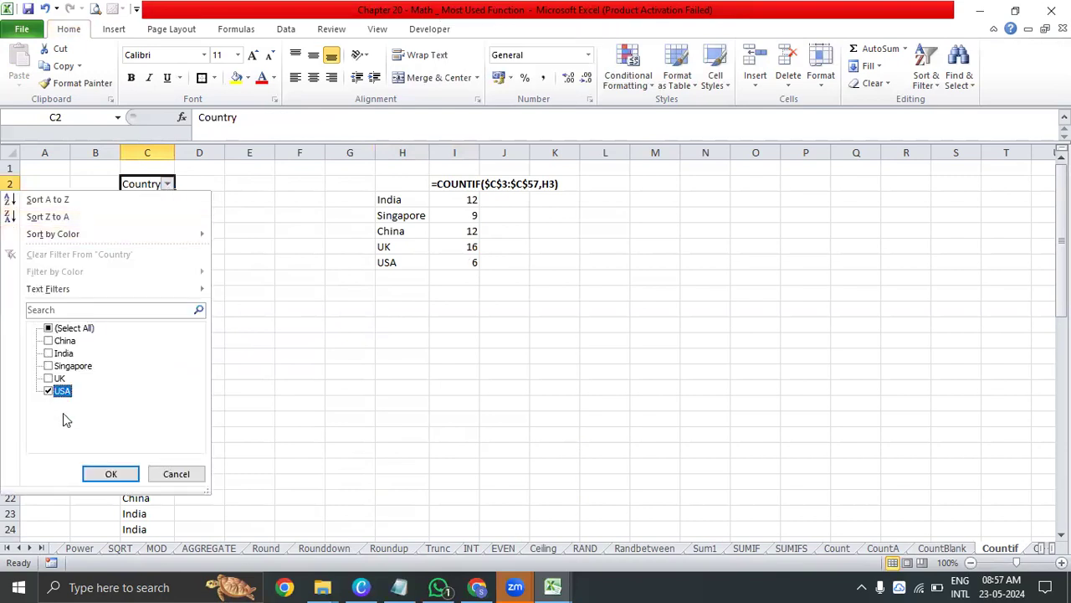
click(111, 473)
drag(150, 201, 159, 278)
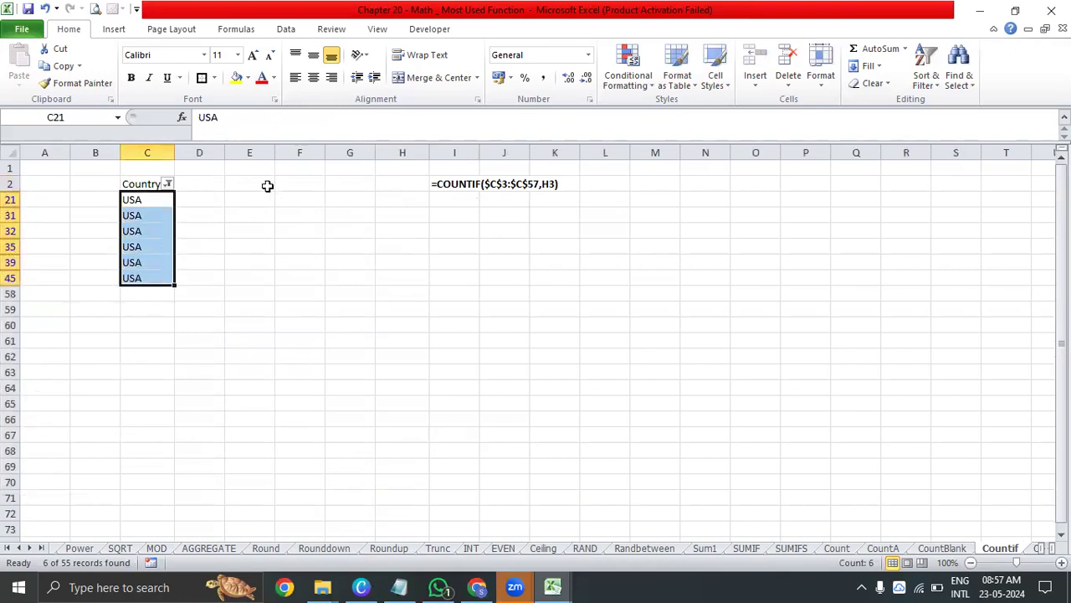
Turn off the Country filter again and select the India COUNTIF result in I3
key(alt+d)
key(f)
key(f)
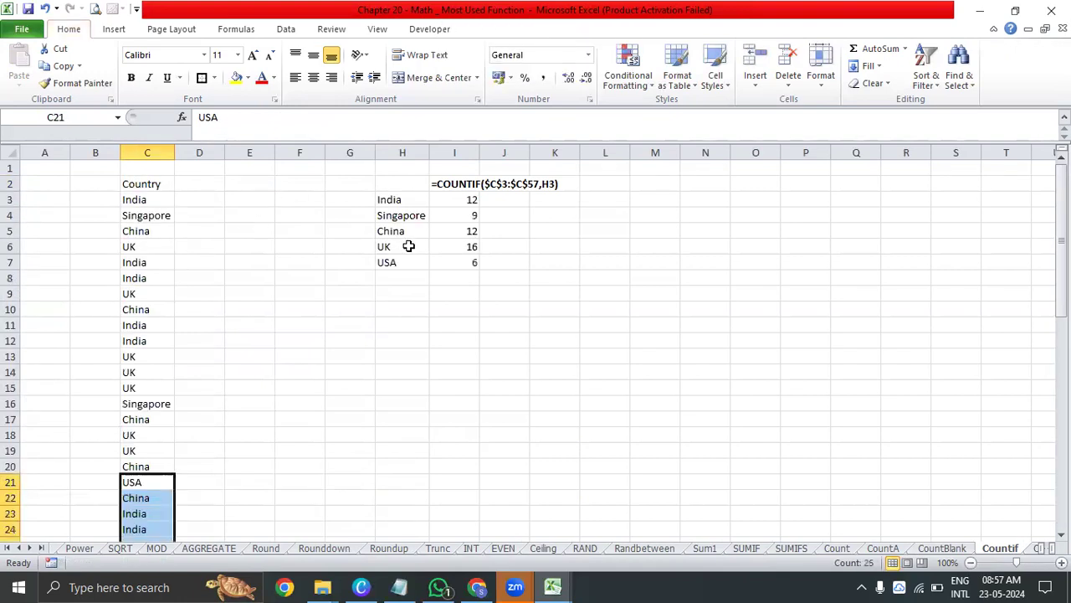
click(454, 199)
Enter =COUNTIF(C3:C57,H3) in J3 and fill it down to J7 to count every listed country
click(515, 202)
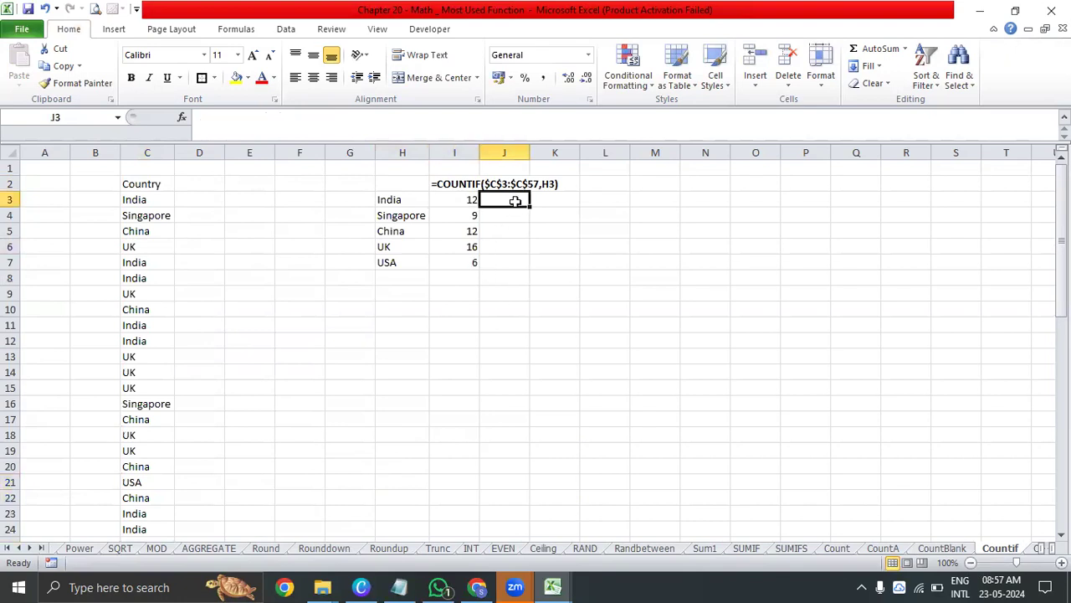
text(=co)
text(if)
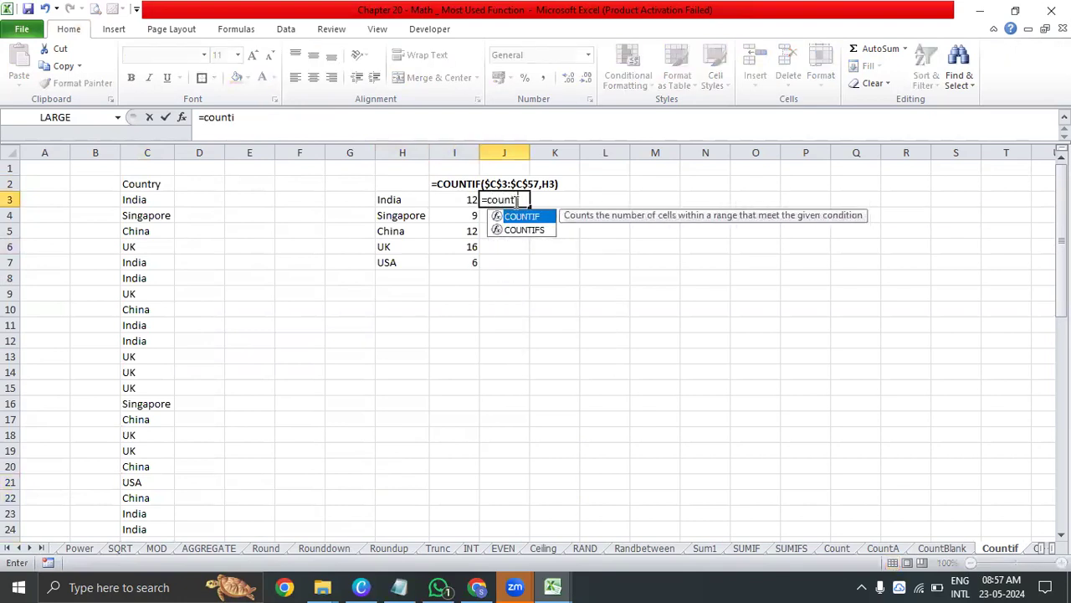
key(Tab)
click(157, 202)
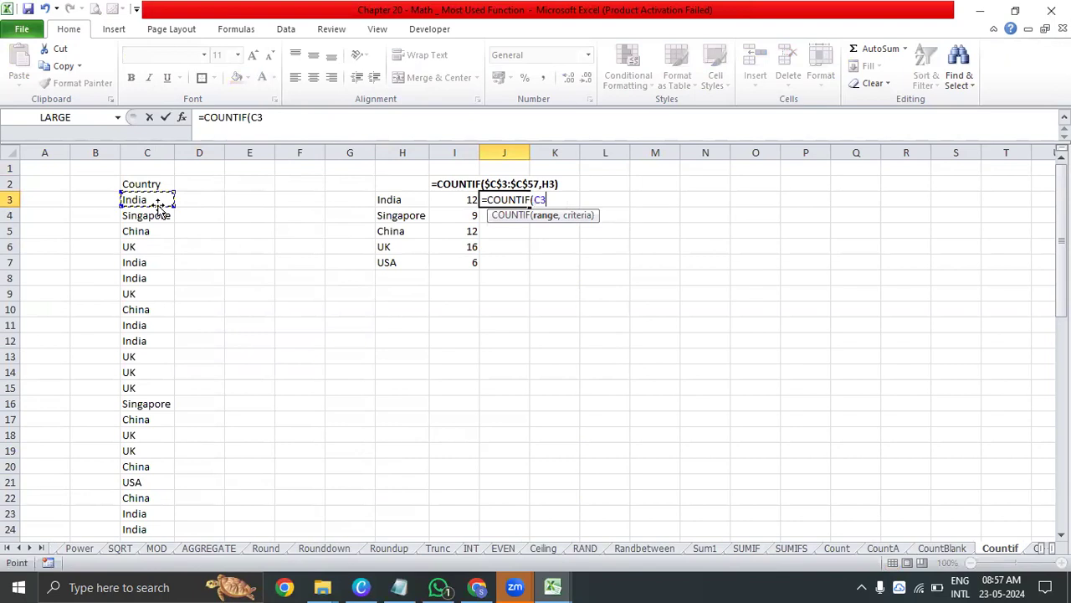
key(ctrl+shift+Down)
text(,)
scroll(157, 205, up, 11)
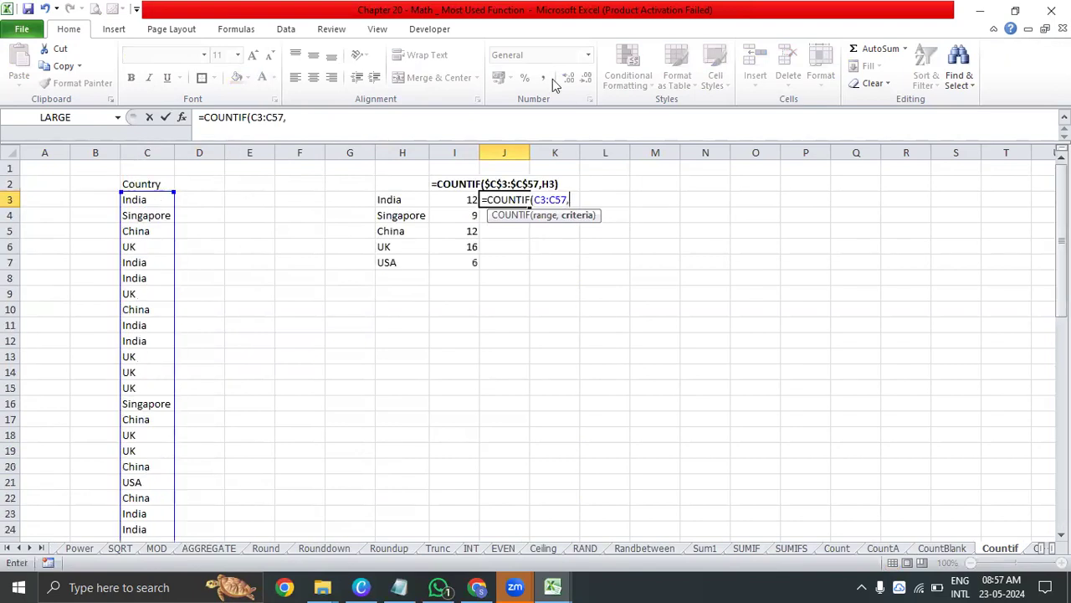
click(404, 204)
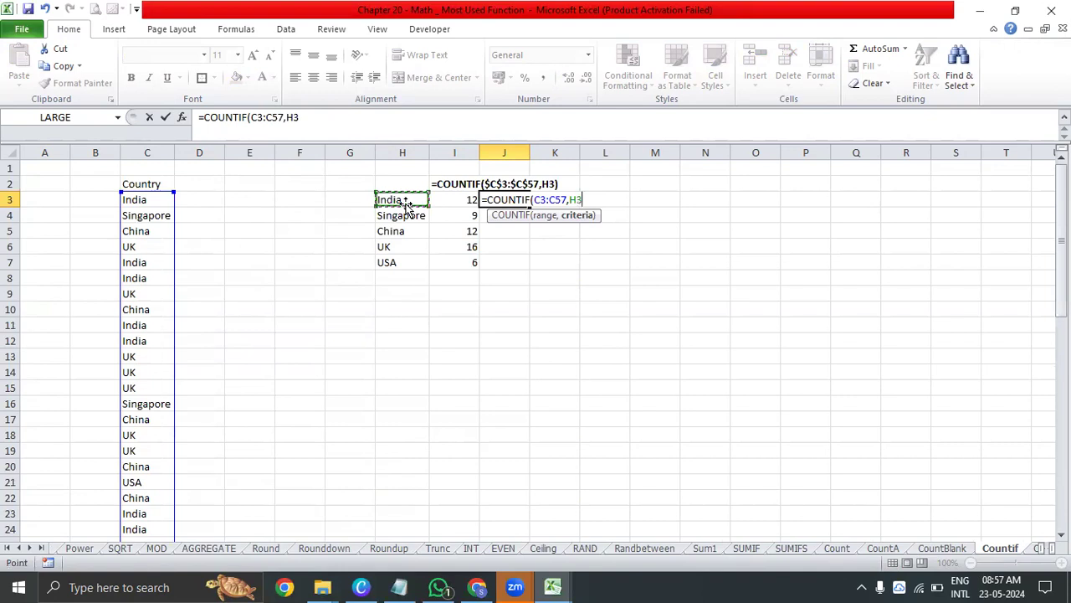
text())
key(Return)
key(Up)
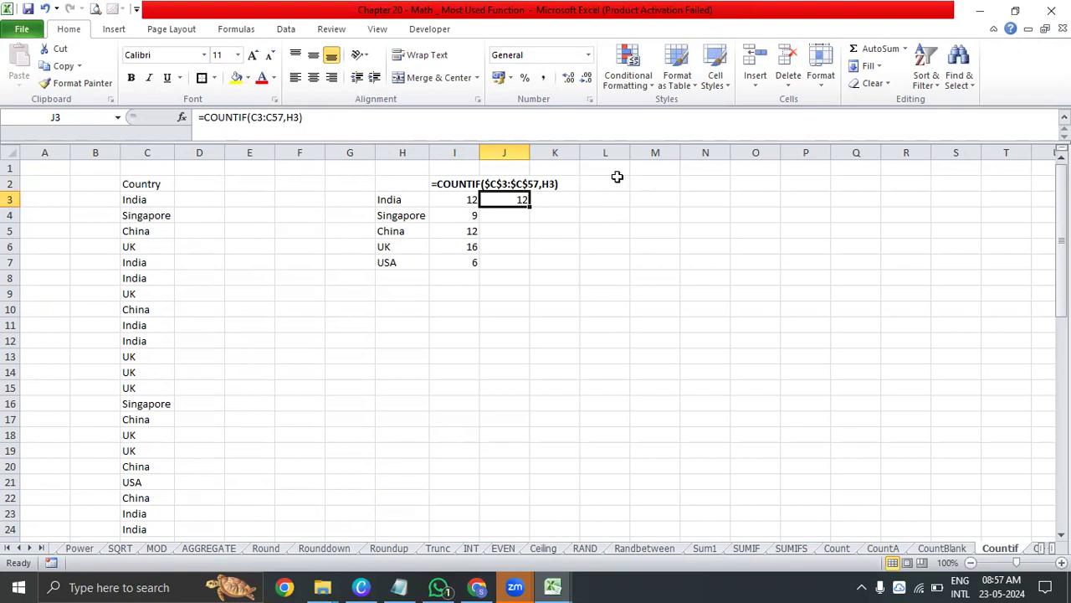
drag(530, 206, 530, 264)
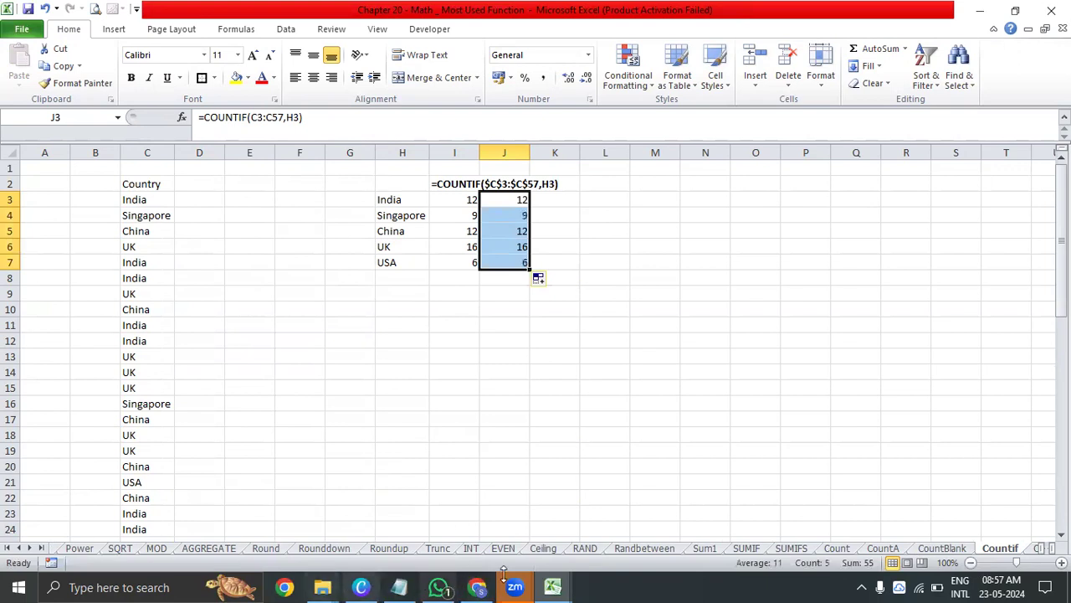
Return to the MATH index sheet and review the function entries from COUNTIF to AVERAGEIFS and their descriptions
click(9, 548)
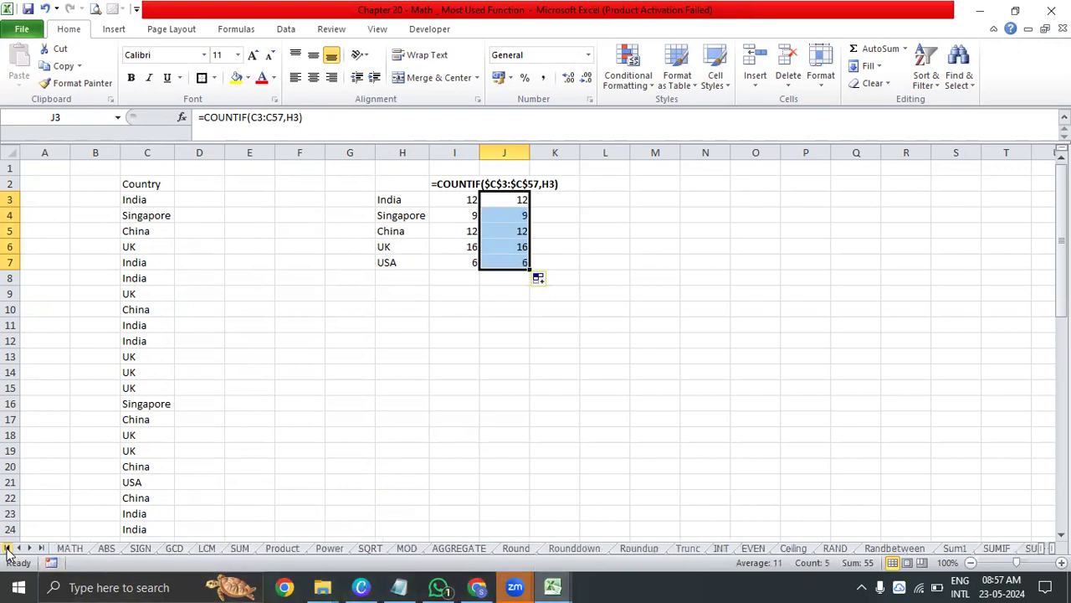
click(74, 548)
click(711, 284)
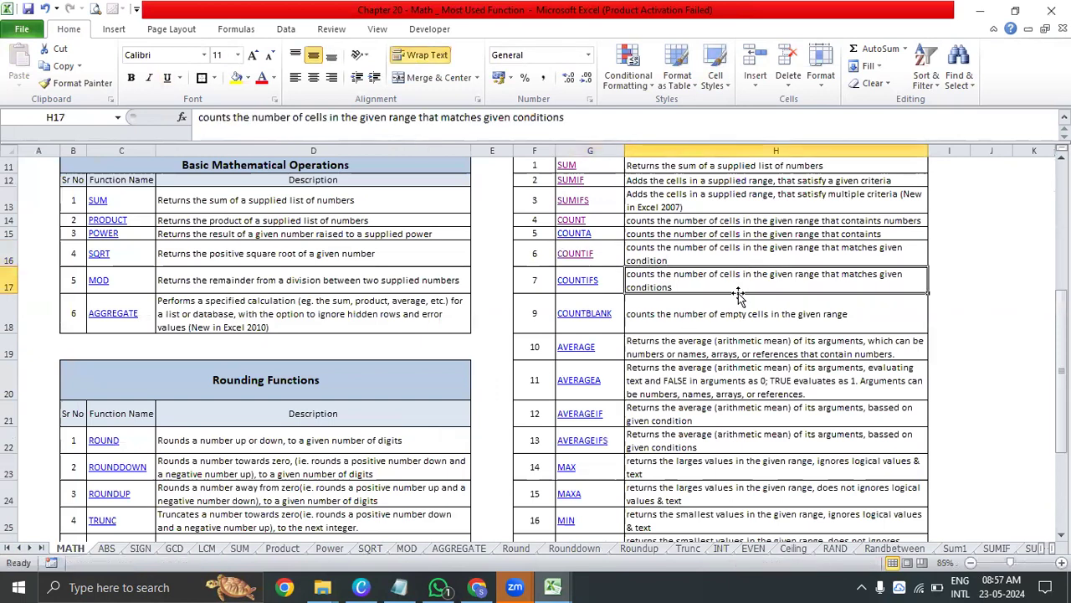
click(735, 311)
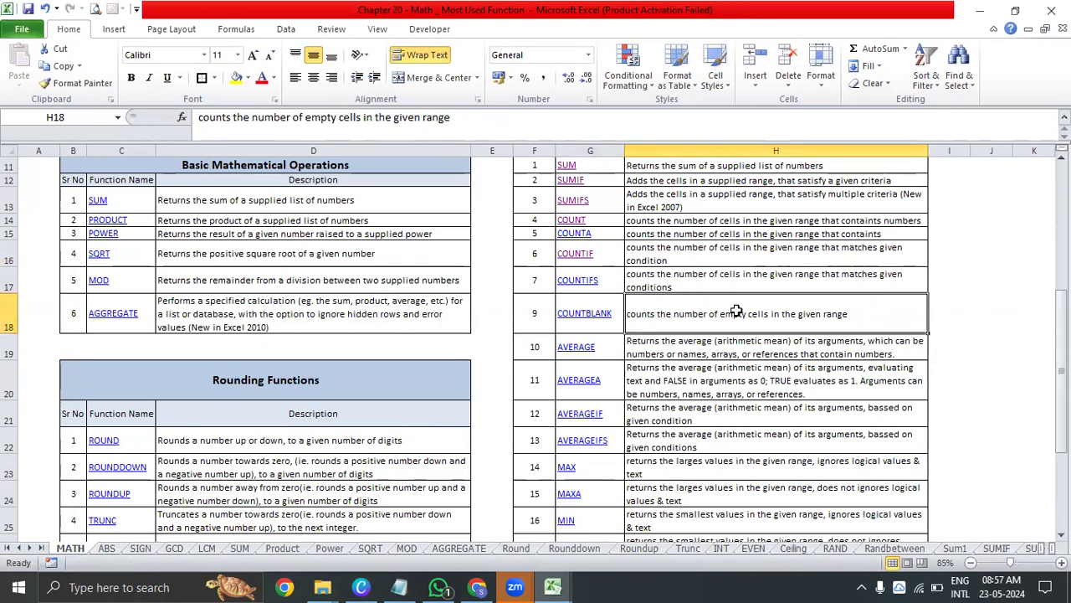
drag(623, 251, 607, 436)
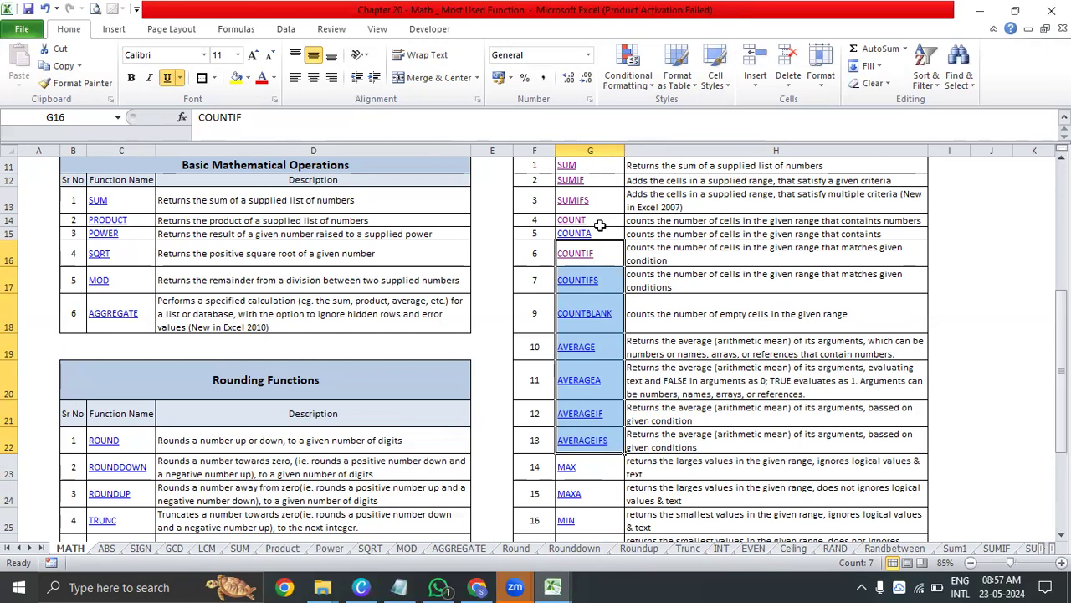
click(611, 282)
click(608, 204)
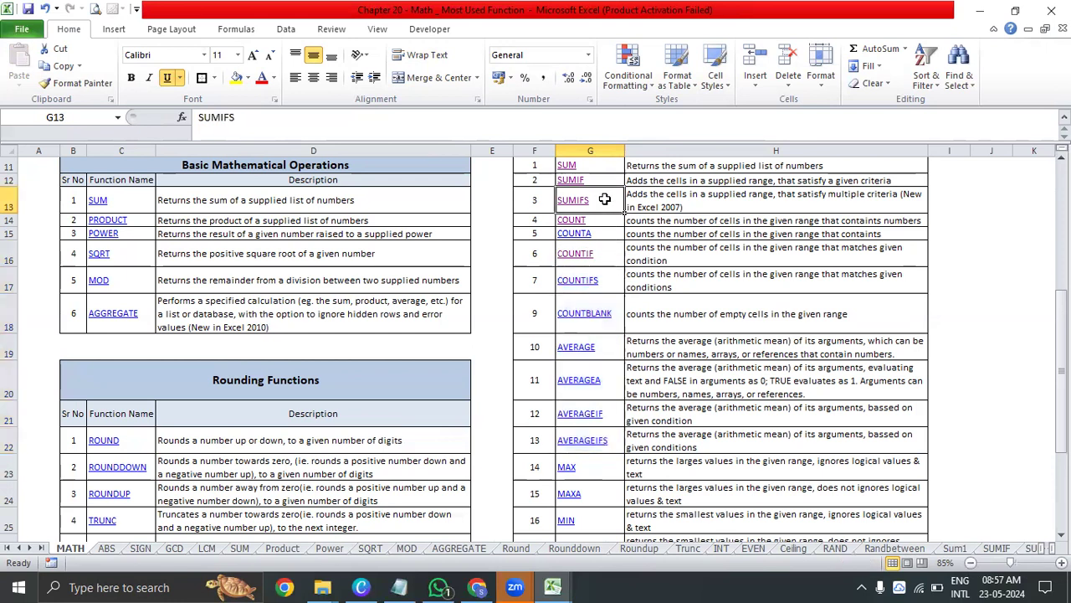
click(613, 288)
click(613, 438)
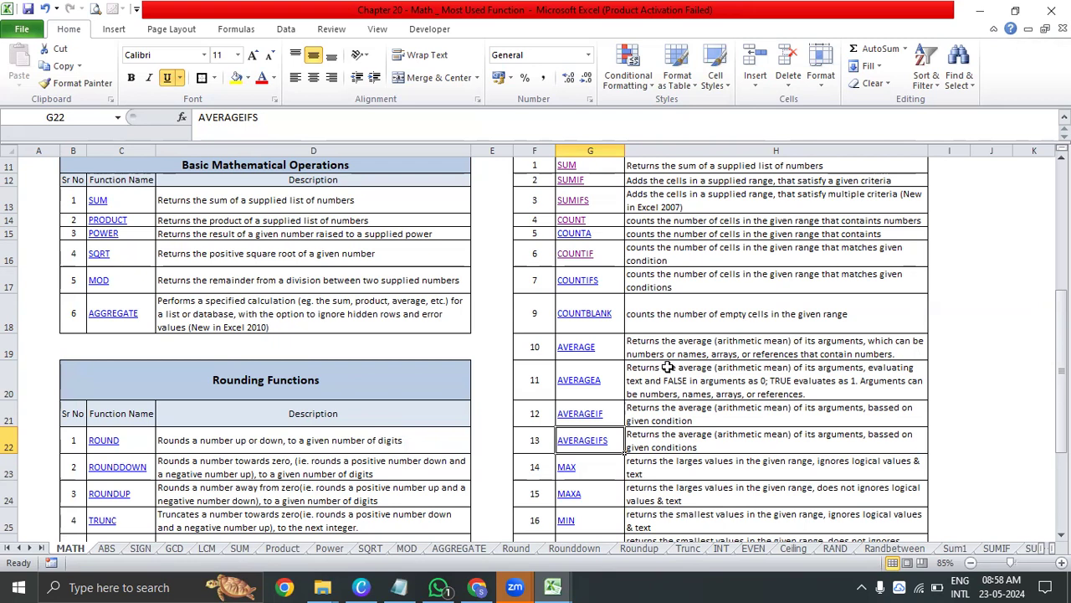
click(697, 294)
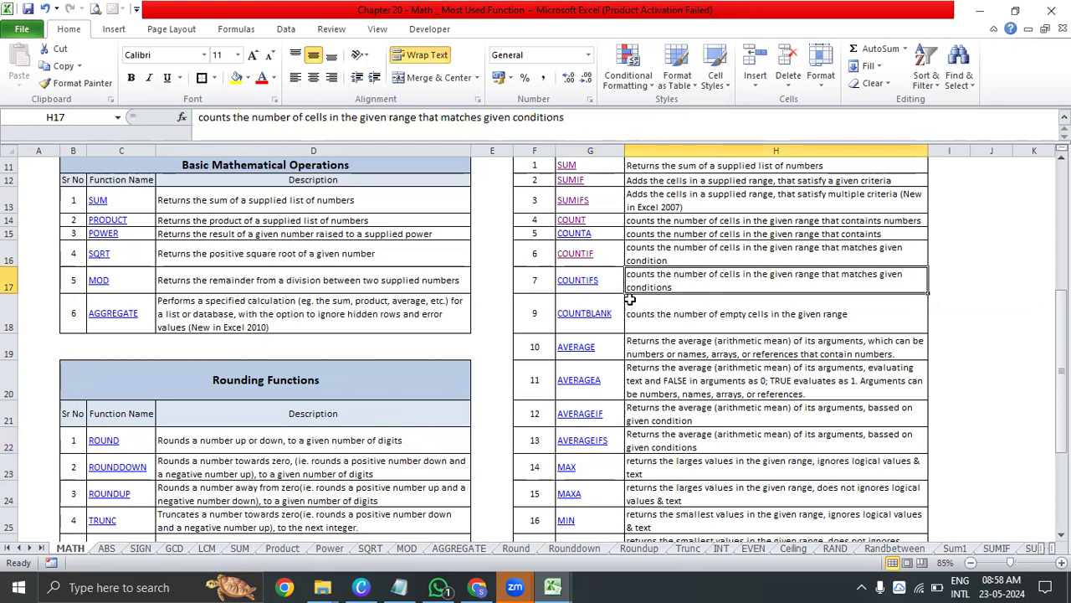
Link the COUNTBLANK entry in G18 to cell A1 of the CountBlank sheet and follow the link
click(581, 320)
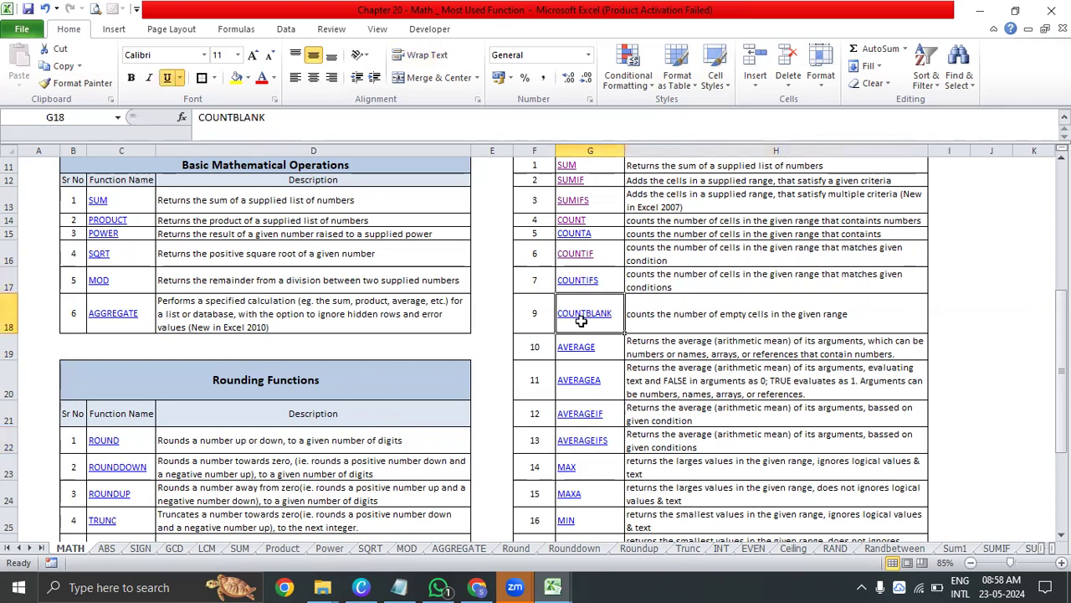
key(ctrl+k)
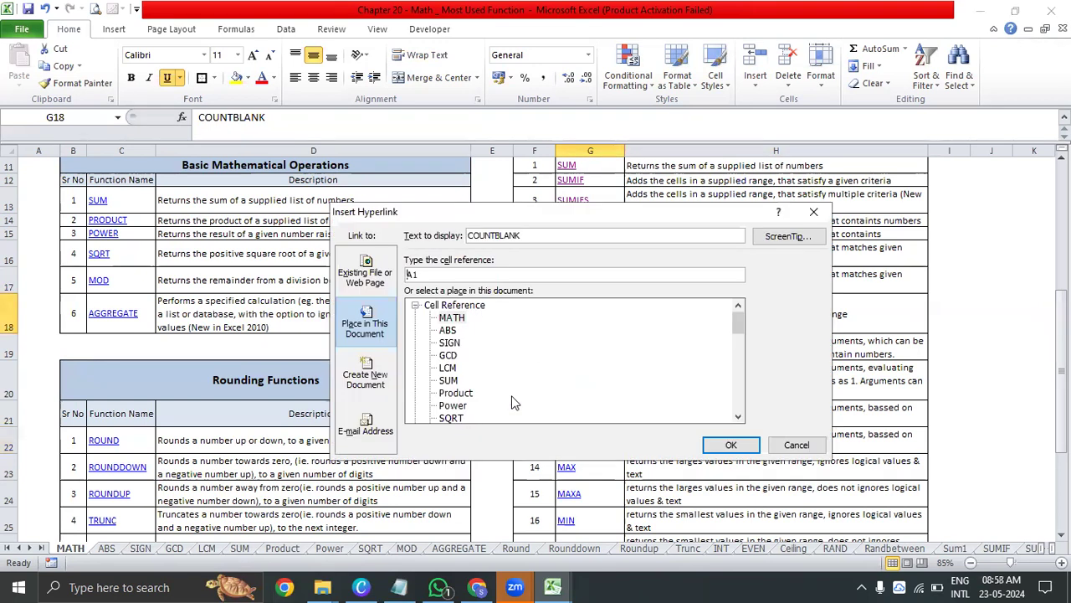
drag(740, 329, 740, 377)
click(463, 355)
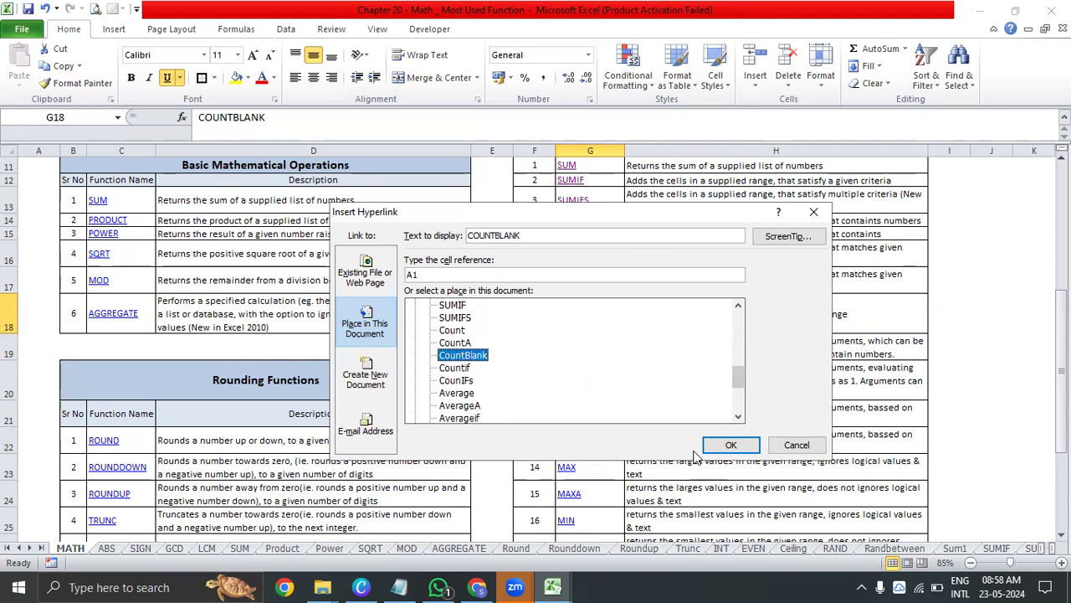
click(724, 445)
click(578, 315)
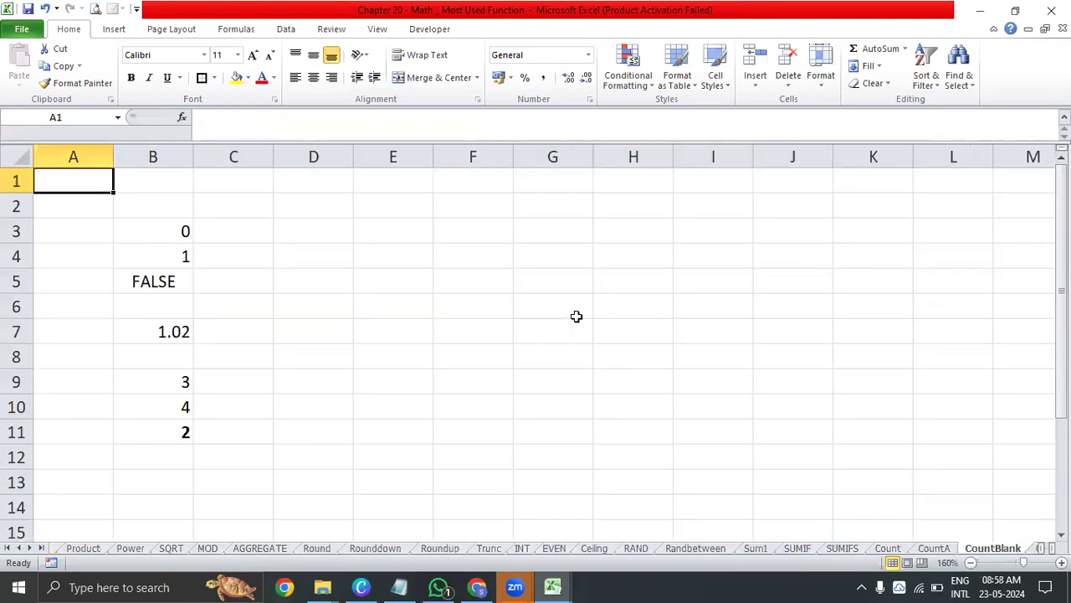
Enter =COUNTBLANK(B3:B11) in B13 to count the empty cells in the column B list
click(154, 306)
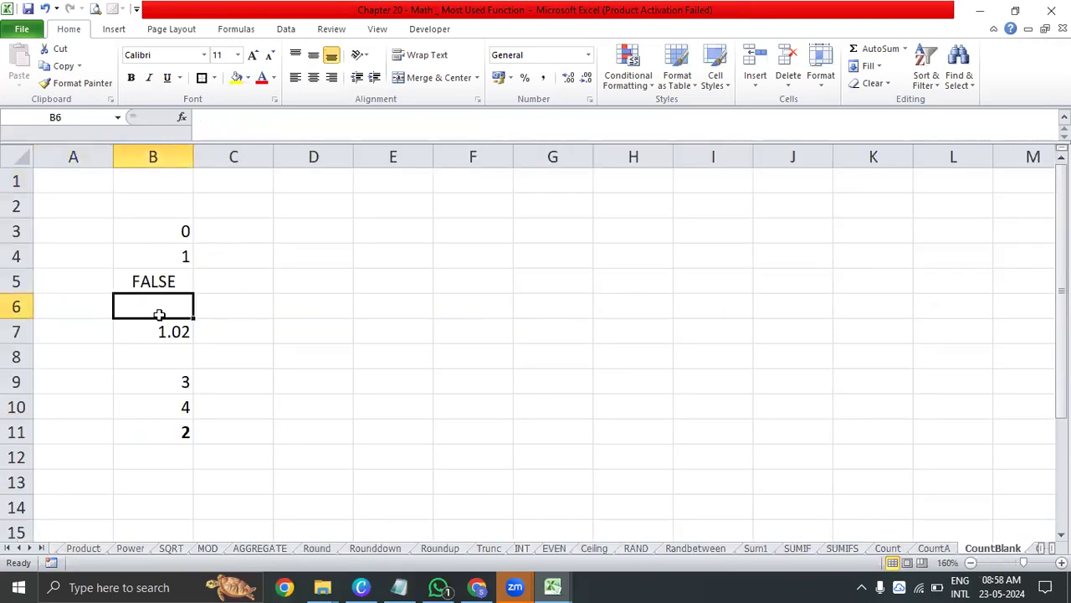
click(158, 361)
click(153, 472)
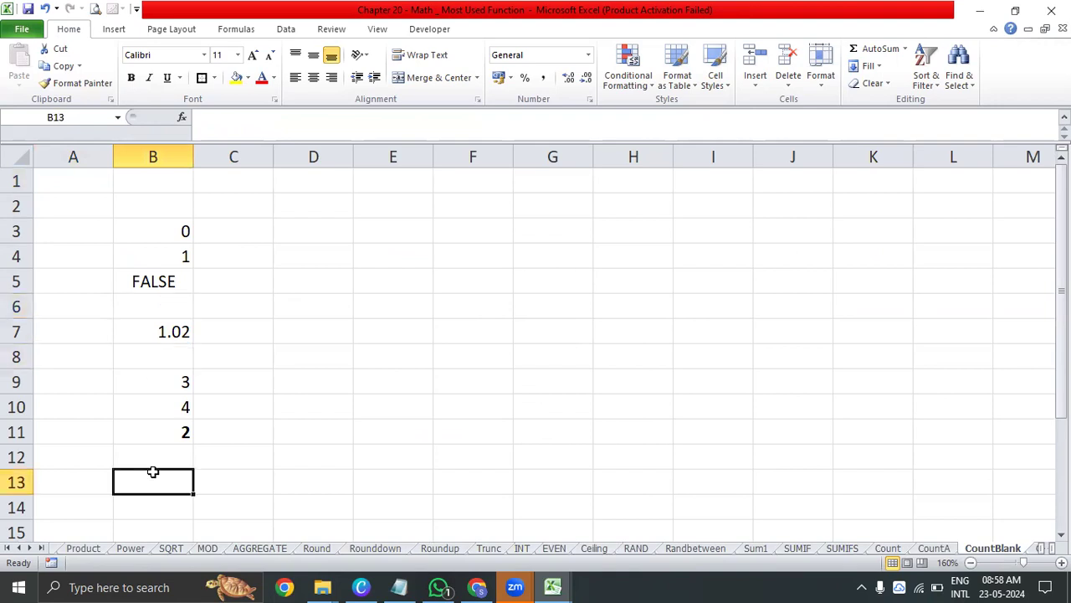
text(=countnb)
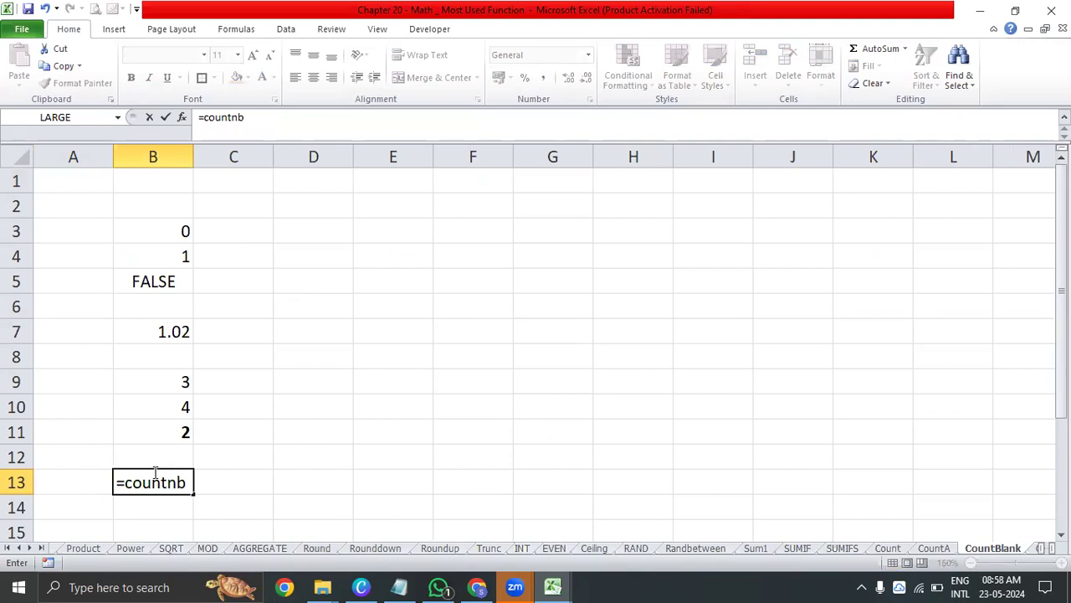
text(l)
key(BackSpace)
key(BackSpace)
key(BackSpace)
text(bl)
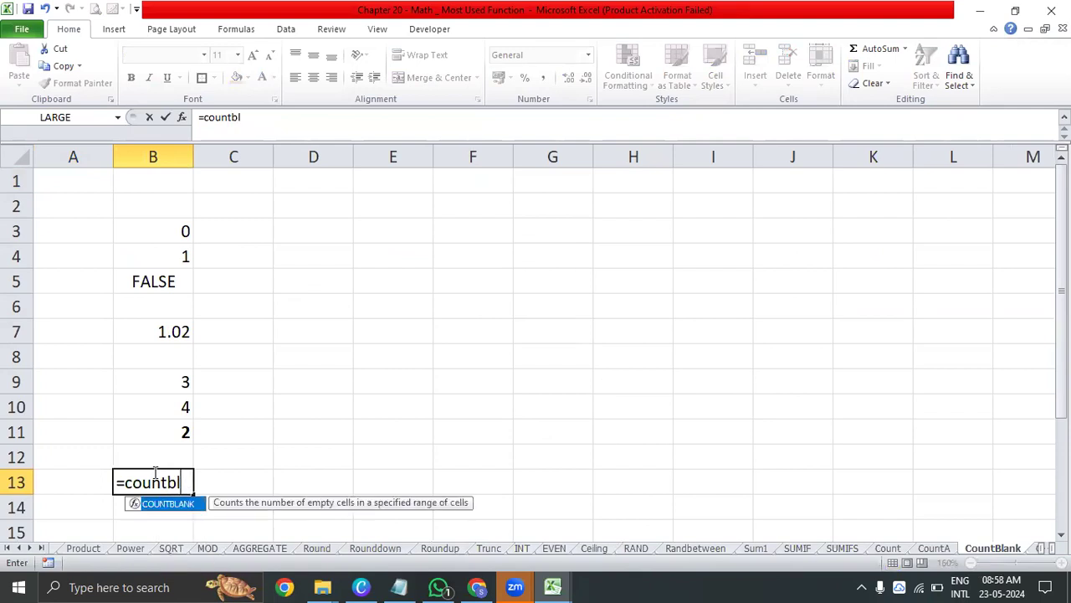
key(Tab)
drag(177, 427, 161, 228)
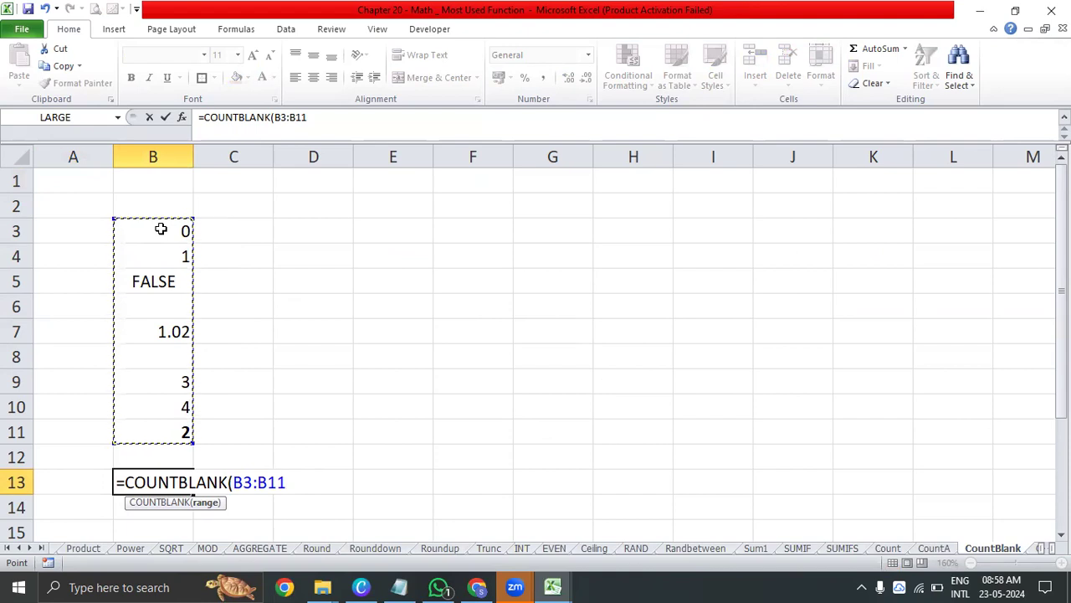
text())
key(Return)
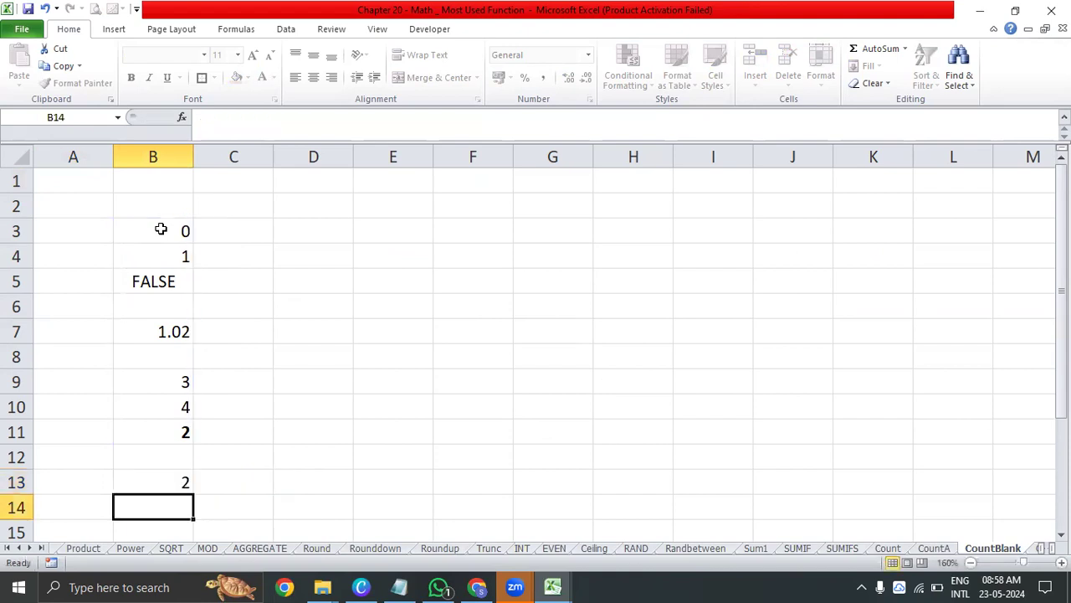
key(Up)
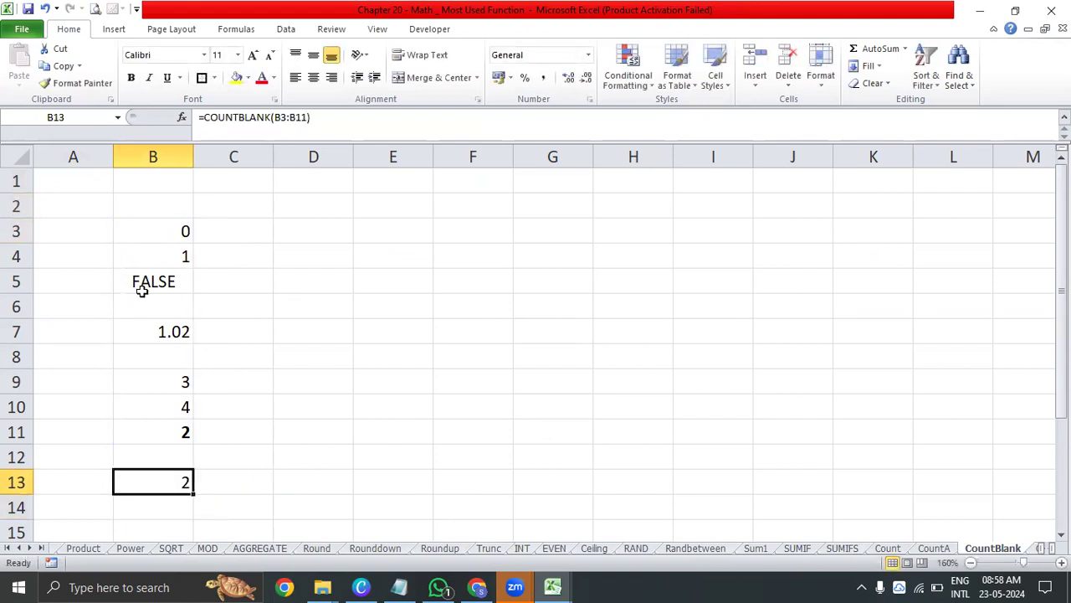
Check the empty cells B6 and B8, and highlight the COUNTBLANK result in B13 with yellow fill
click(162, 308)
click(168, 358)
click(175, 473)
click(236, 77)
Clear the contents of B7 and B5, and compare the blank cells B5:B8 with the count in B13
click(159, 333)
key(Delete)
click(174, 284)
key(Delete)
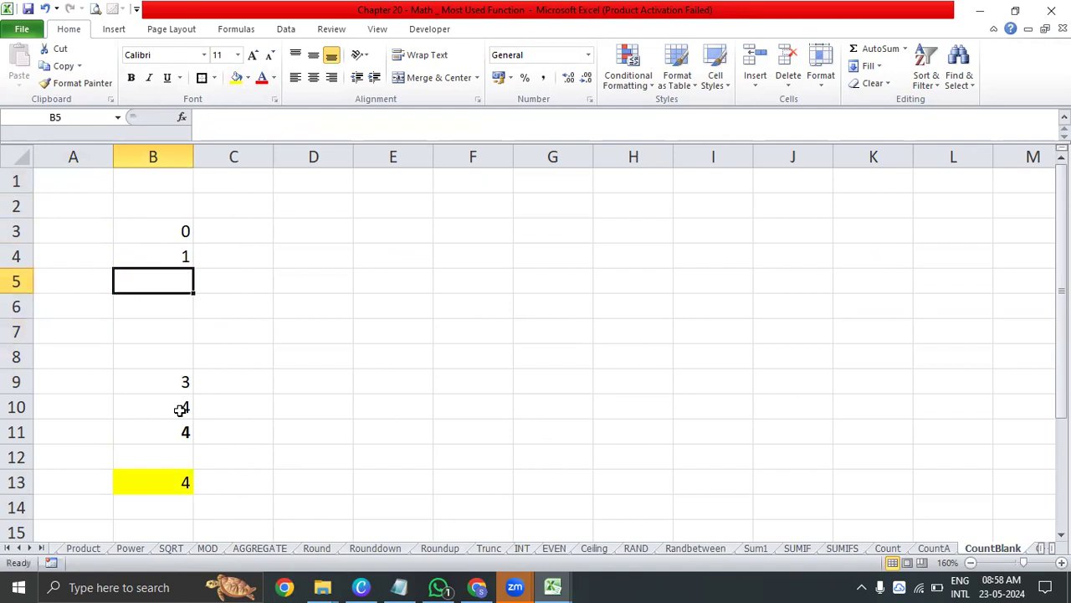
click(156, 489)
drag(175, 282, 175, 354)
click(156, 484)
click(284, 410)
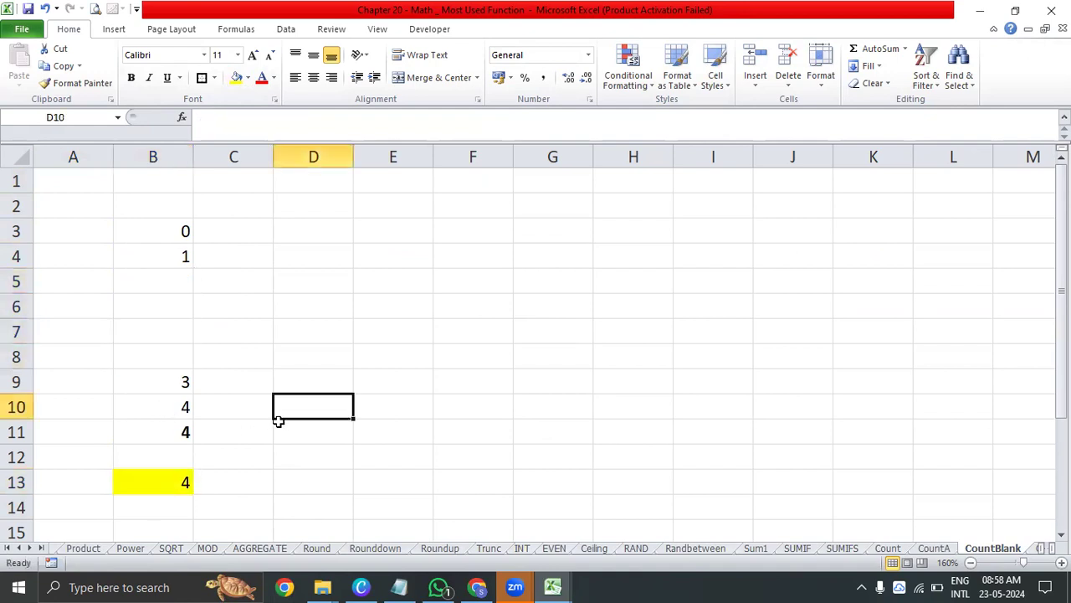
Go back to the MATH index sheet and look through the remaining functions down to SMALL
click(17, 547)
double_click(18, 548)
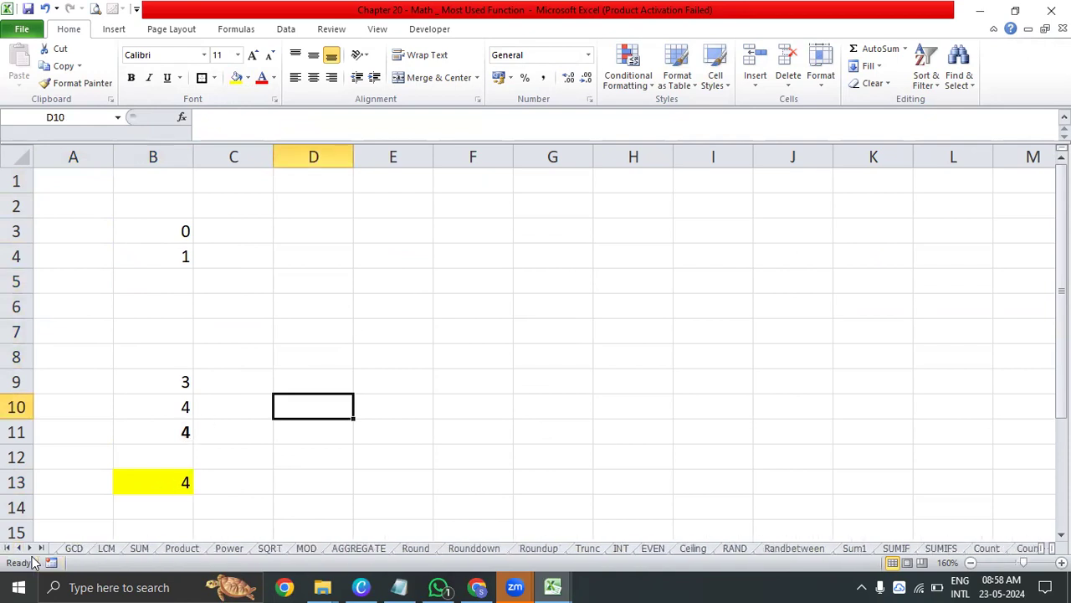
click(8, 547)
click(72, 548)
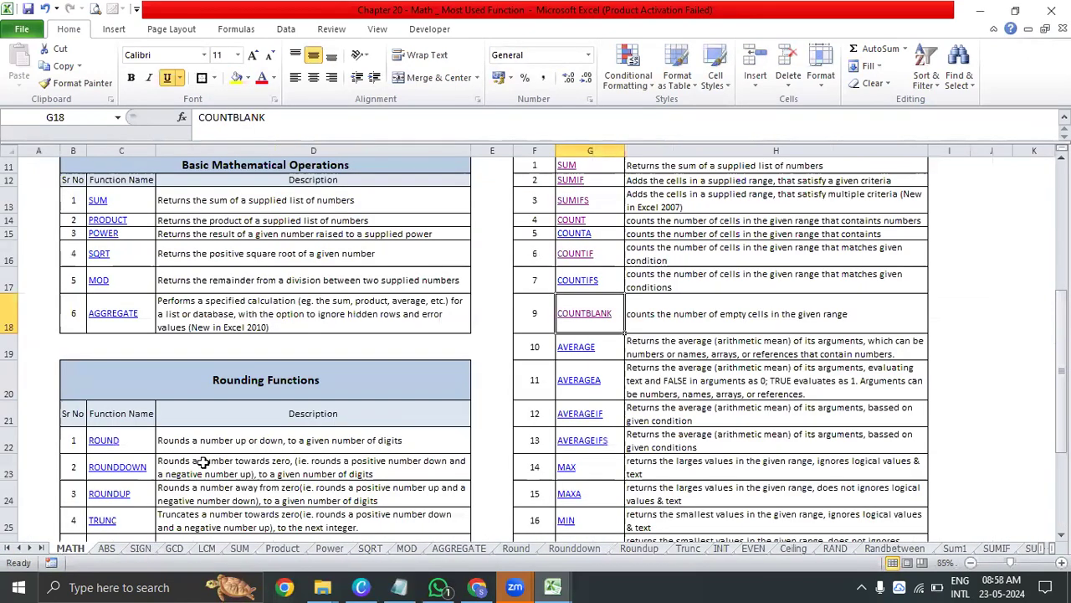
scroll(757, 355, down, 3)
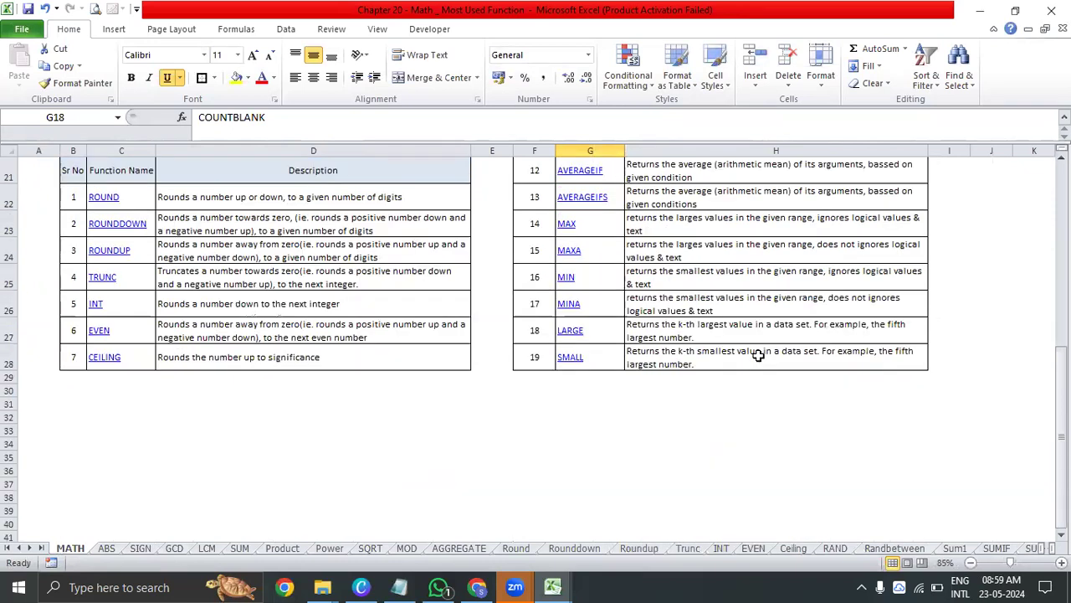
scroll(757, 355, up, 3)
click(760, 346)
click(762, 297)
scroll(762, 295, down, 3)
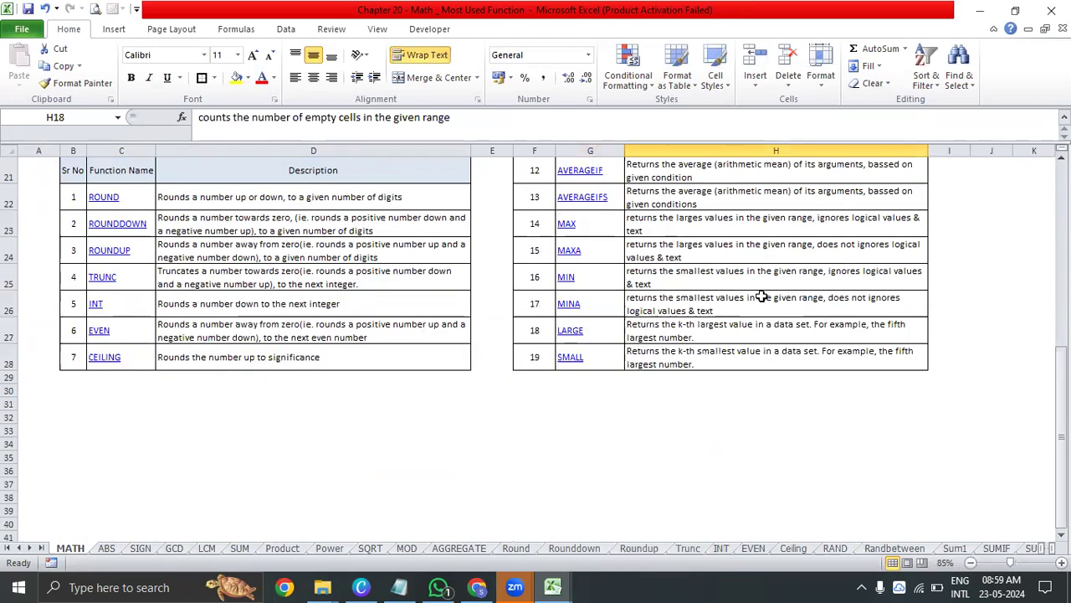
Link the MAX entry in G23 to cell A1 of the MAX sheet and follow the link
click(674, 243)
click(613, 230)
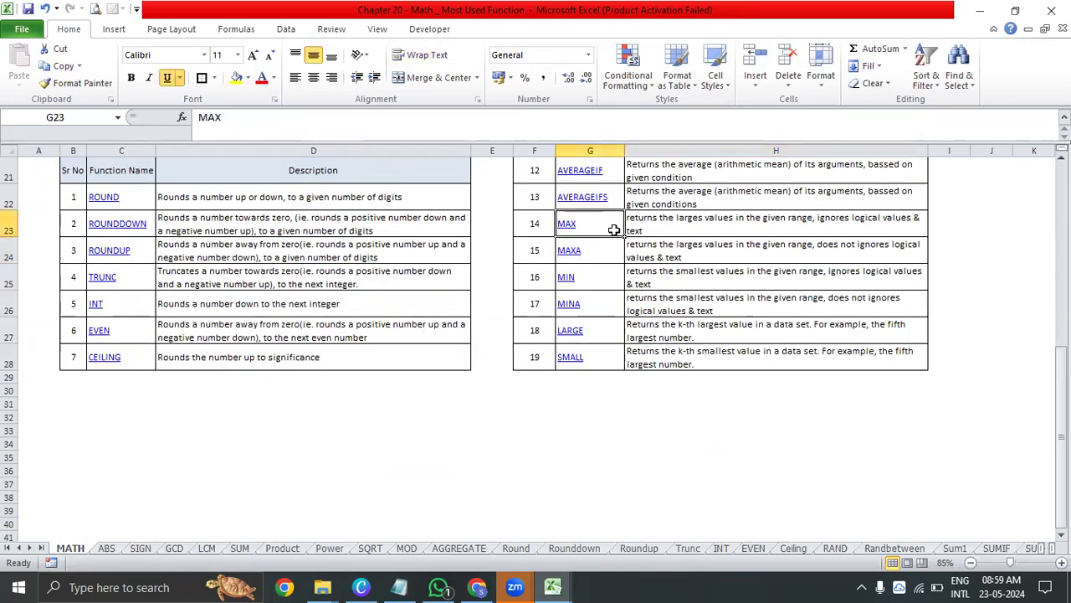
key(ctrl+k)
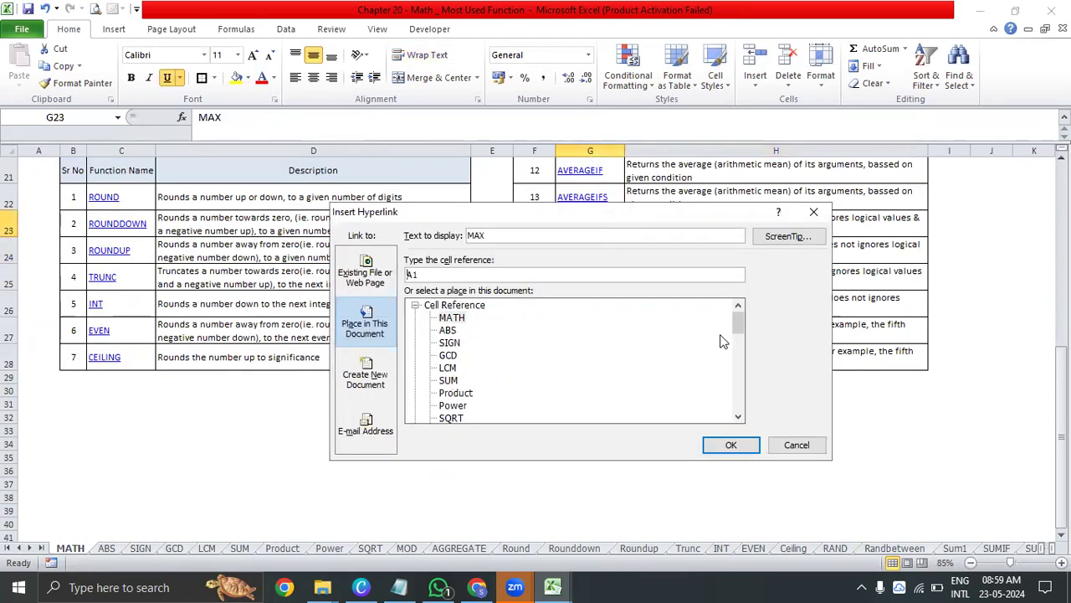
drag(739, 323, 743, 410)
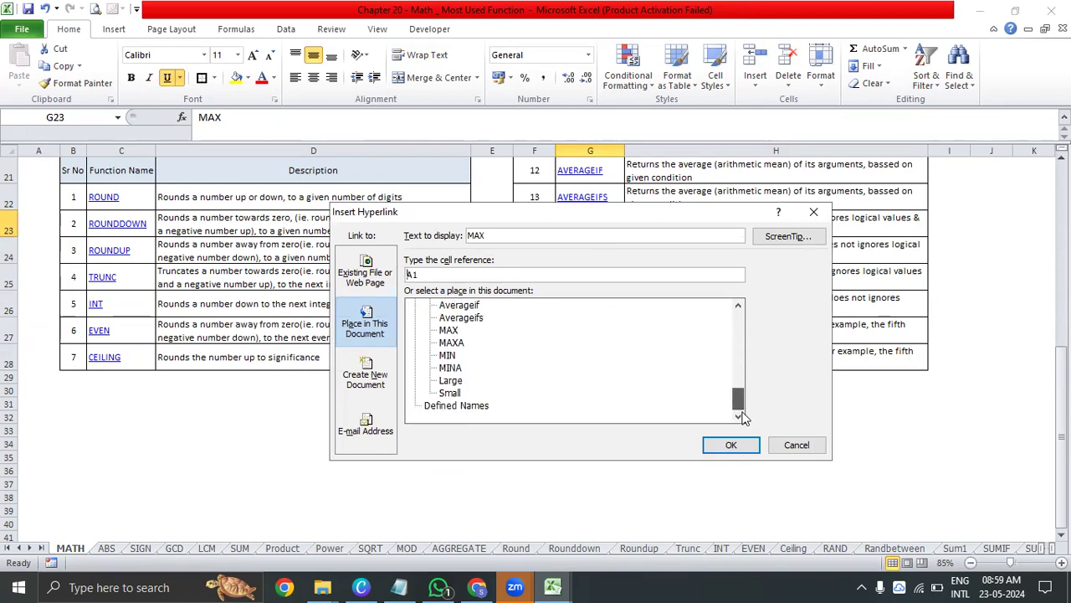
click(448, 331)
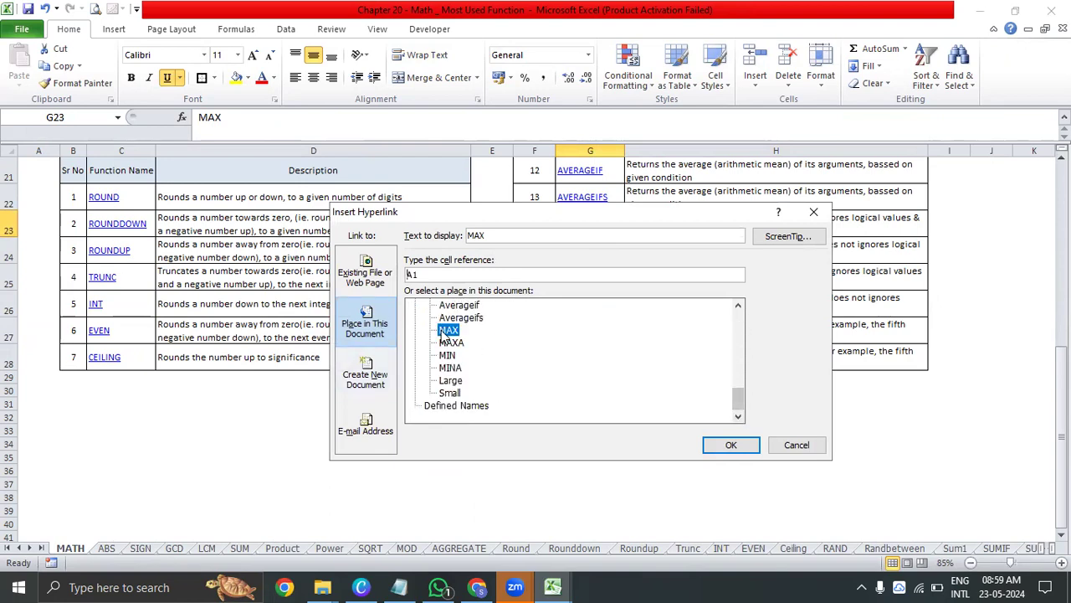
click(732, 444)
click(569, 226)
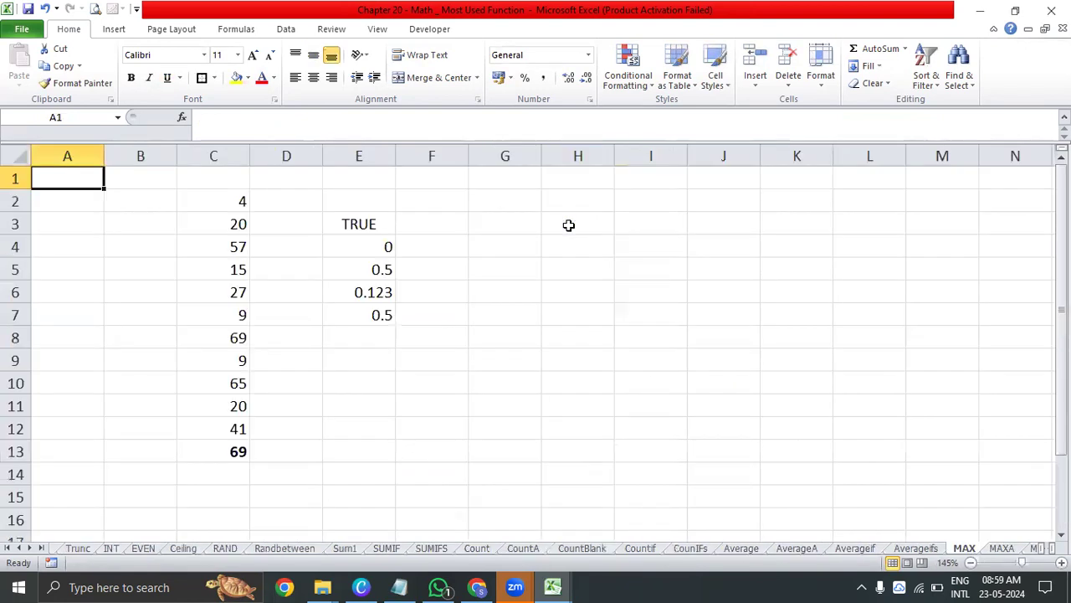
Enter =MAX(C2:C12) in E13 to find the largest number in the column C list
click(360, 338)
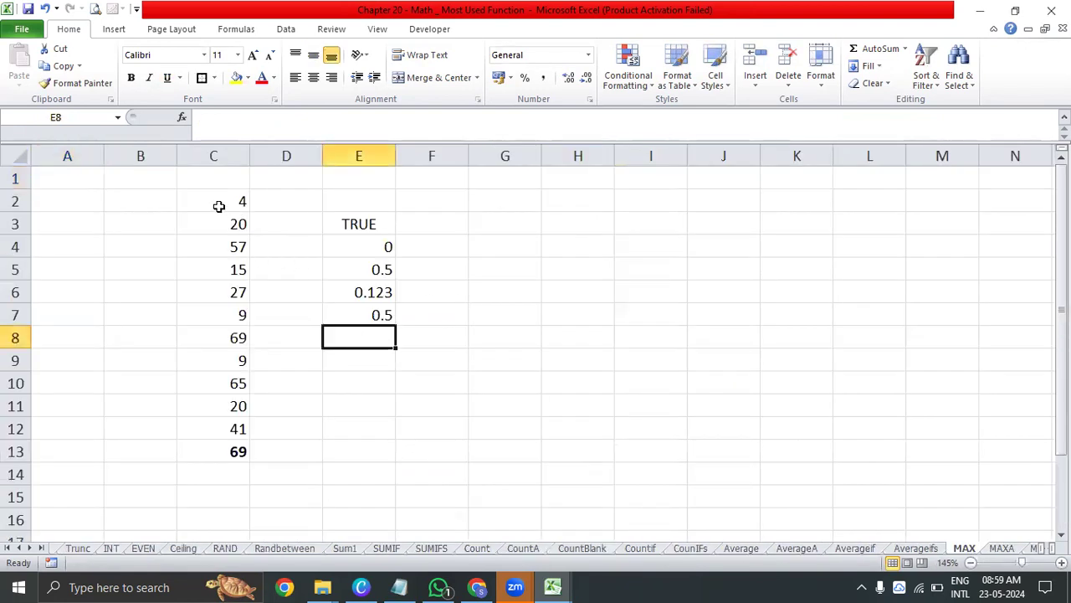
drag(220, 203, 195, 438)
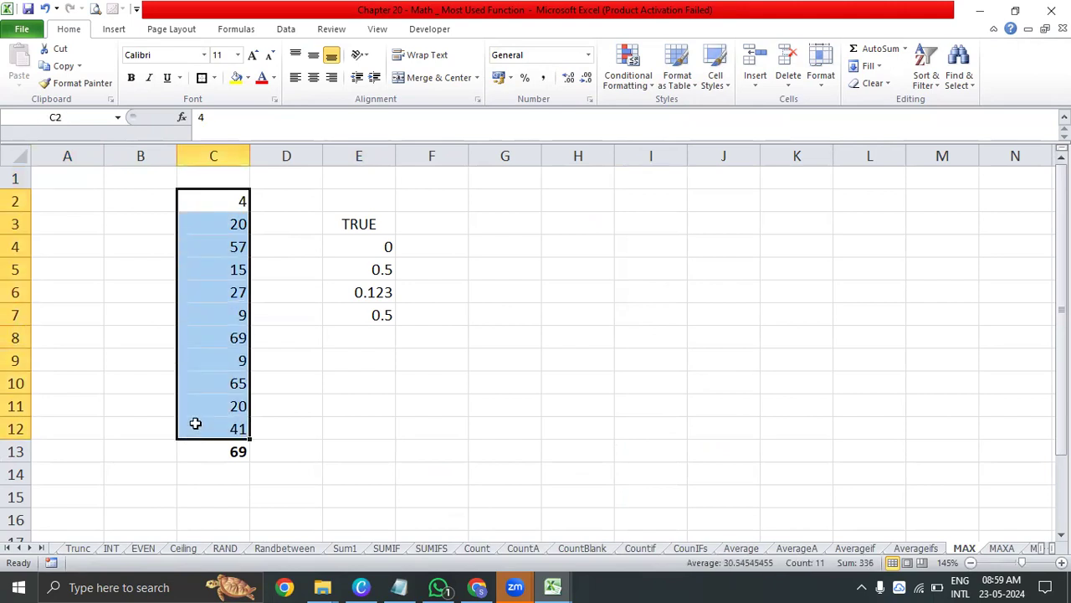
click(369, 454)
text(=max)
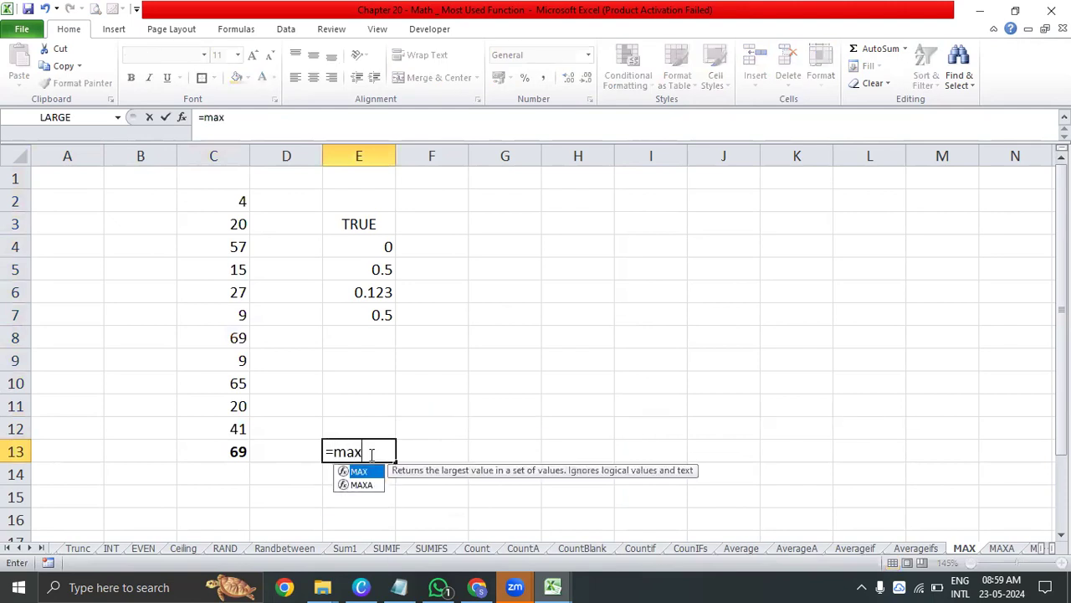
key(Tab)
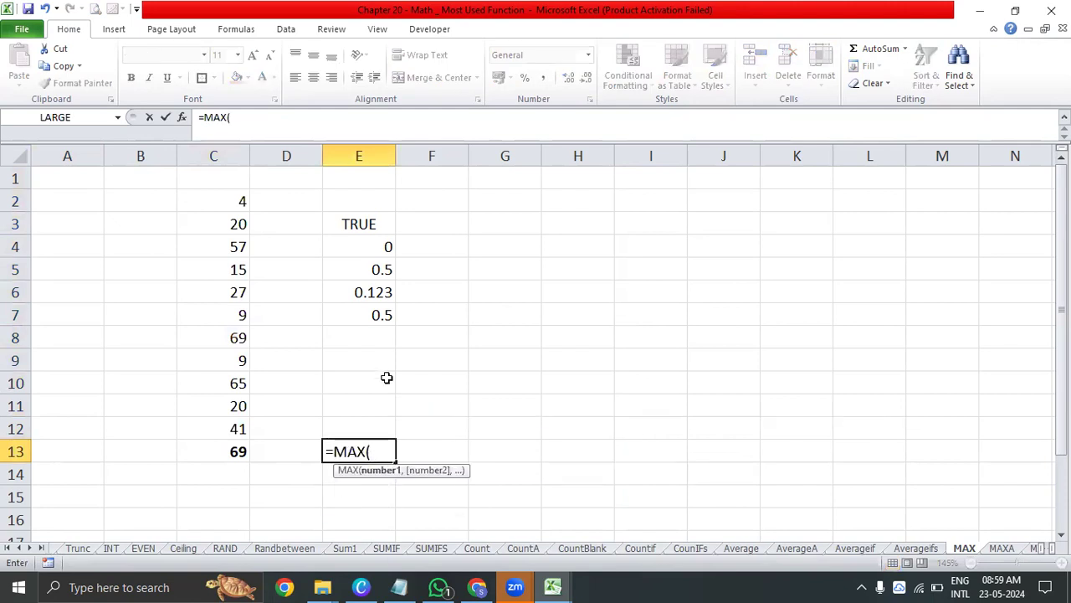
drag(215, 194, 191, 423)
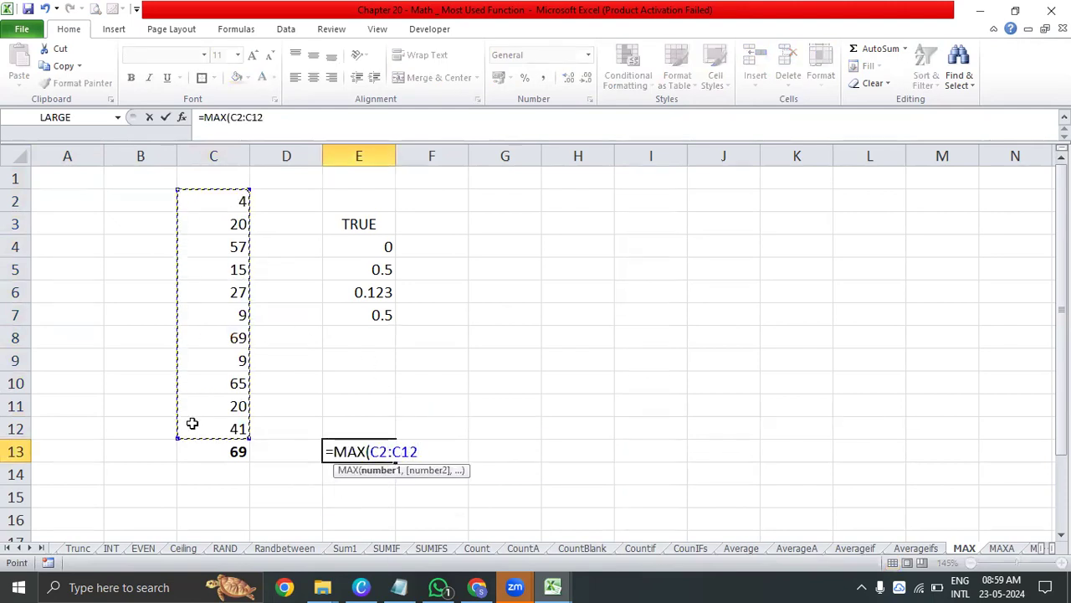
text())
key(Return)
key(Up)
Add the header "Numbers" in C1 above the column C list
key(Left)
key(Up)
key(Left)
key(Up)
key(Up)
key(Up)
key(Up)
key(ctrl+Up)
key(Up)
text(Numbers)
key(Return)
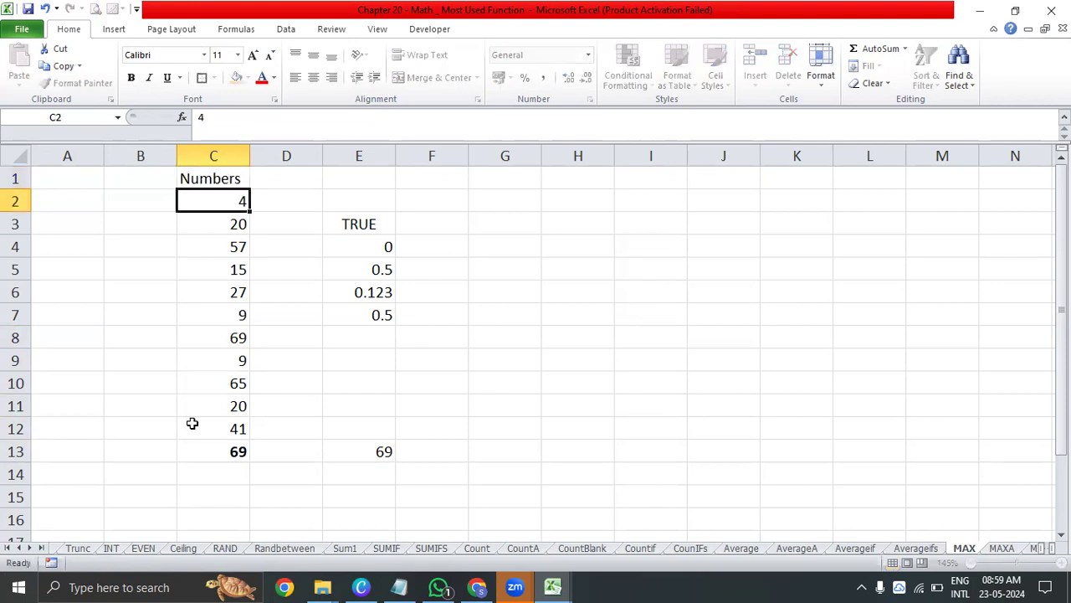
Add a filter to the "Numbers" header in C1 and sort the column C list from largest to smallest
key(Up)
key(ctrl+shift+l)
key(alt+Down)
key(Down)
key(Return)
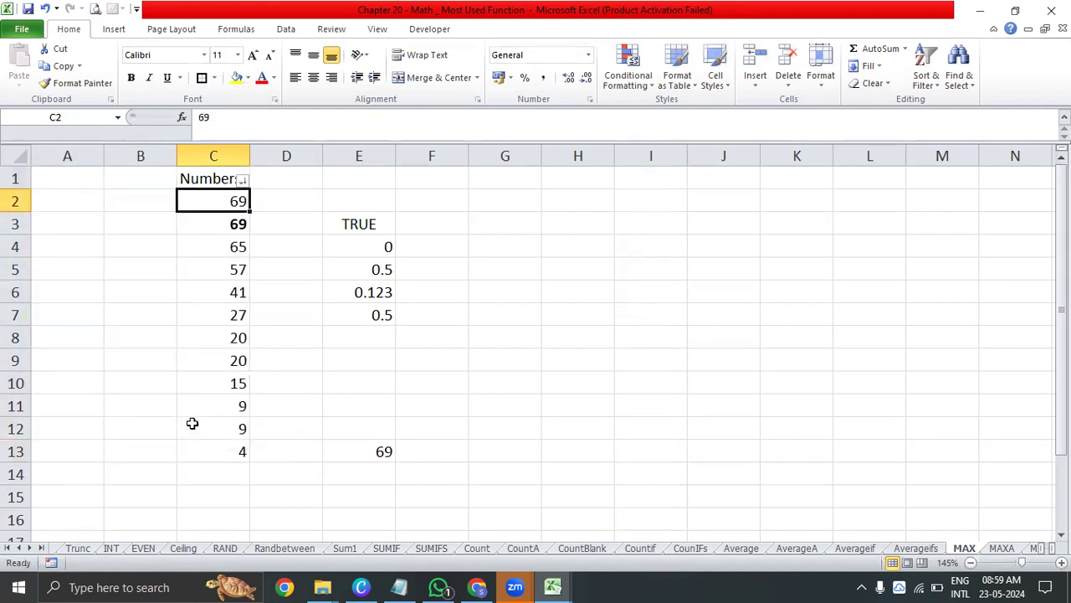
key(shift+Down)
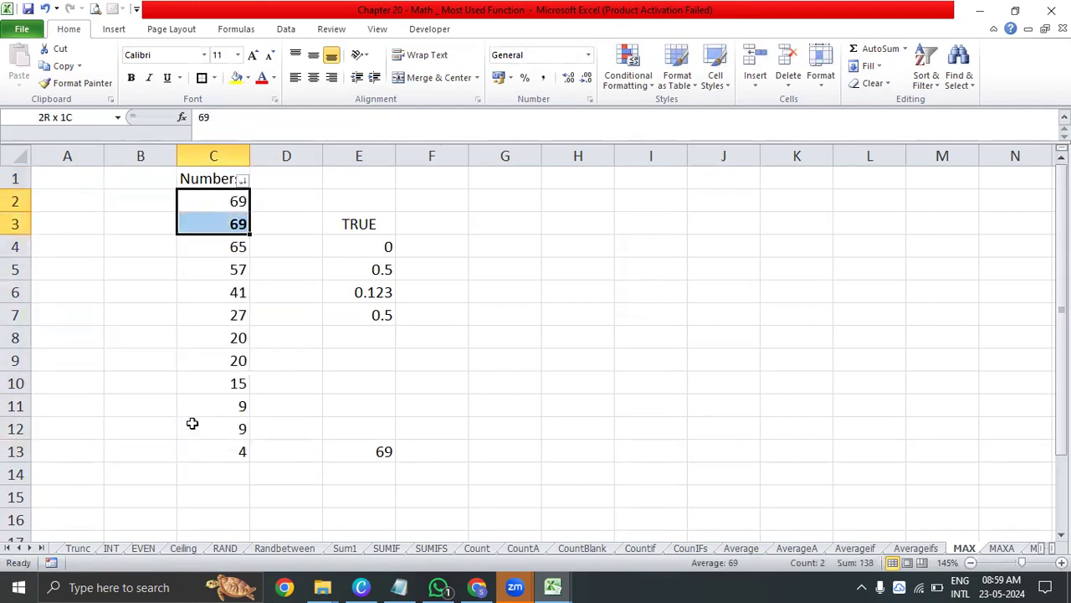
Review the sorted numbers in column C and change the value in C8 to 70
key(Down)
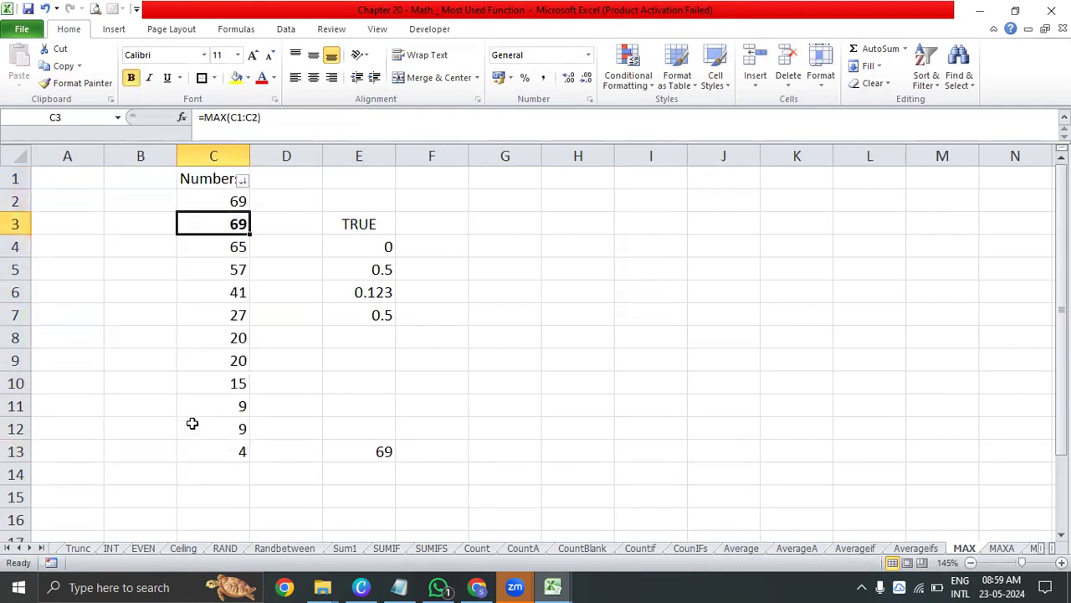
key(ctrl+Down)
key(ctrl+Up)
key(Down)
key(Down)
key(Up)
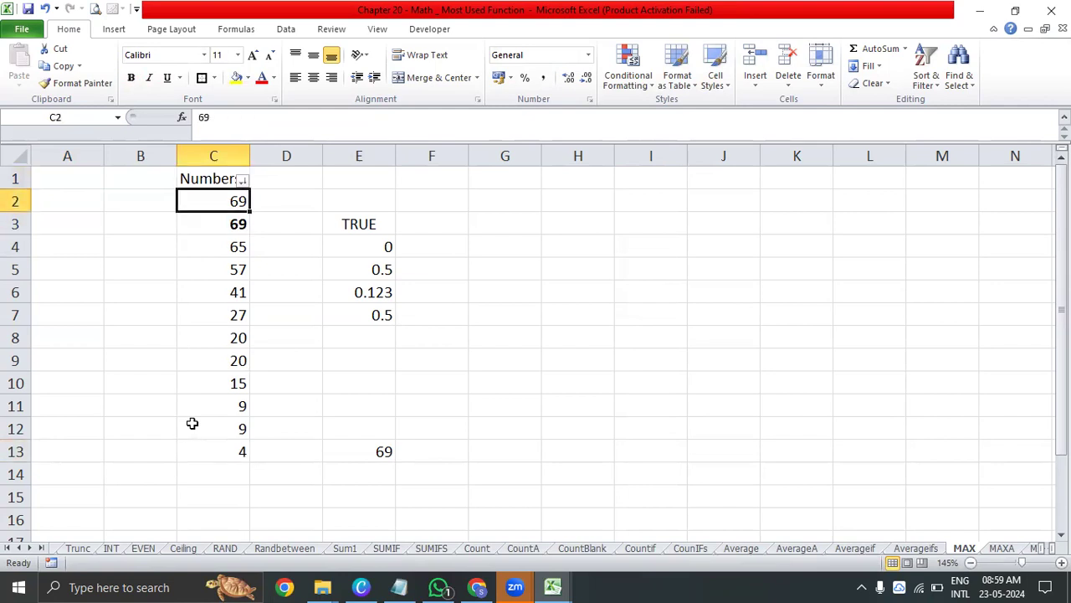
key(Down)
key(Down)
key(Down)
key(Down)
key(Down)
key(Down)
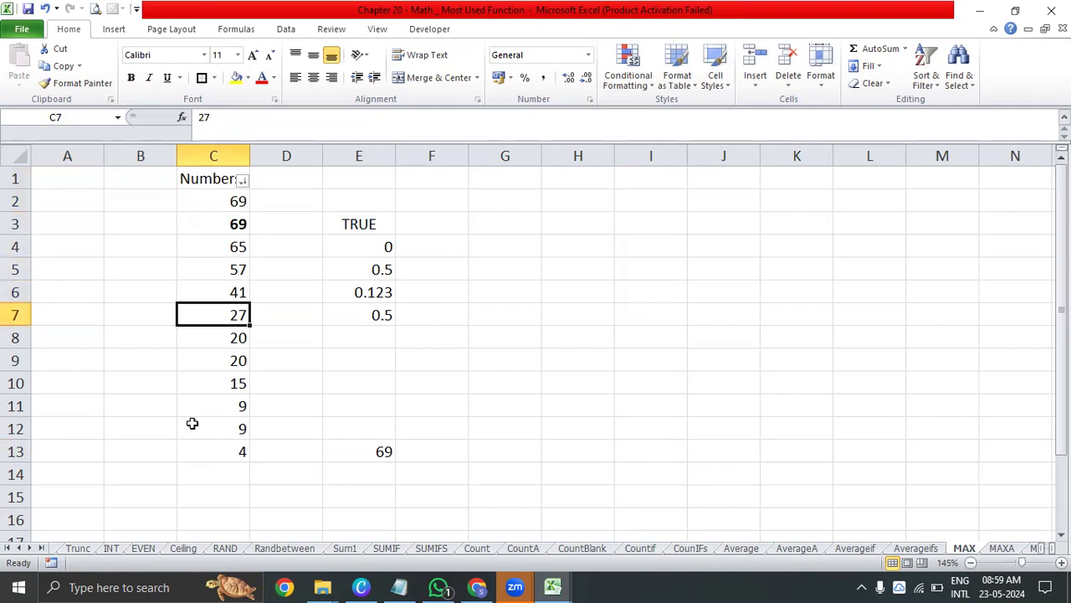
text(7)
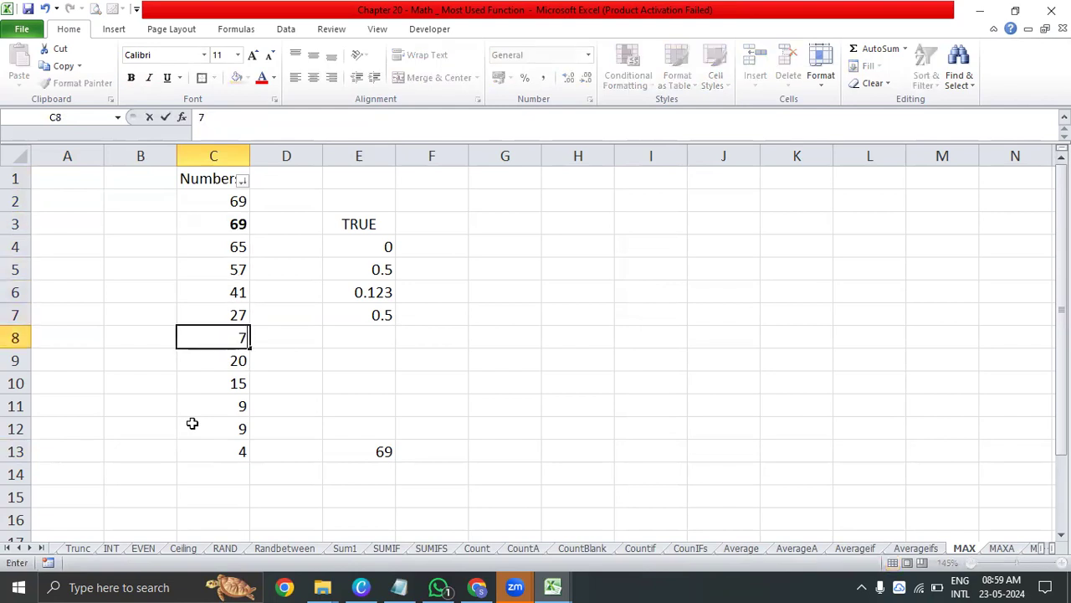
key(Return)
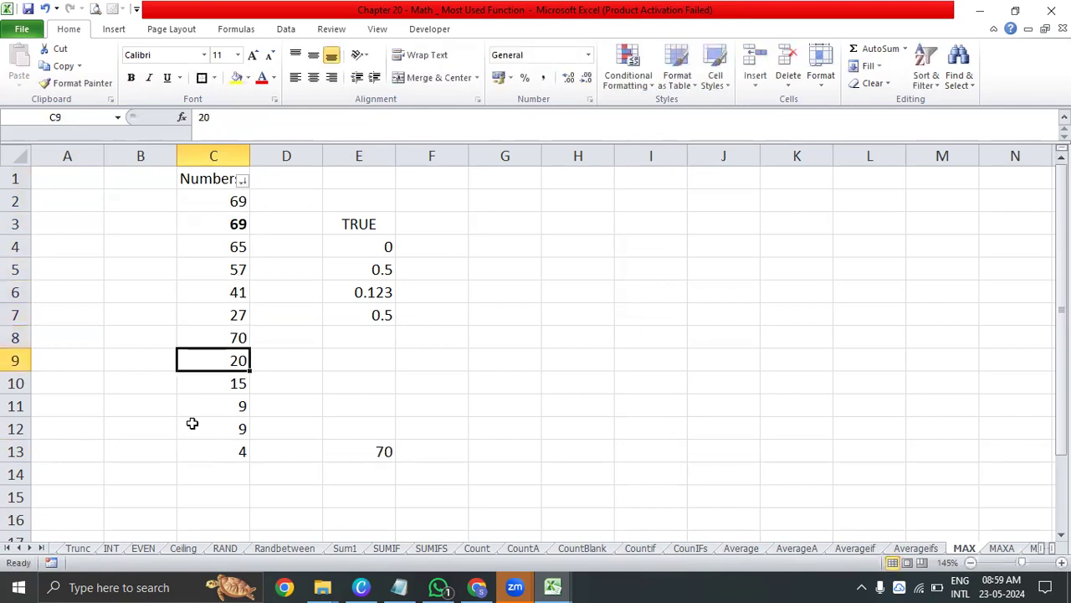
Sort the Numbers list from largest to smallest again and compare it with the MAX formula in E13
click(388, 453)
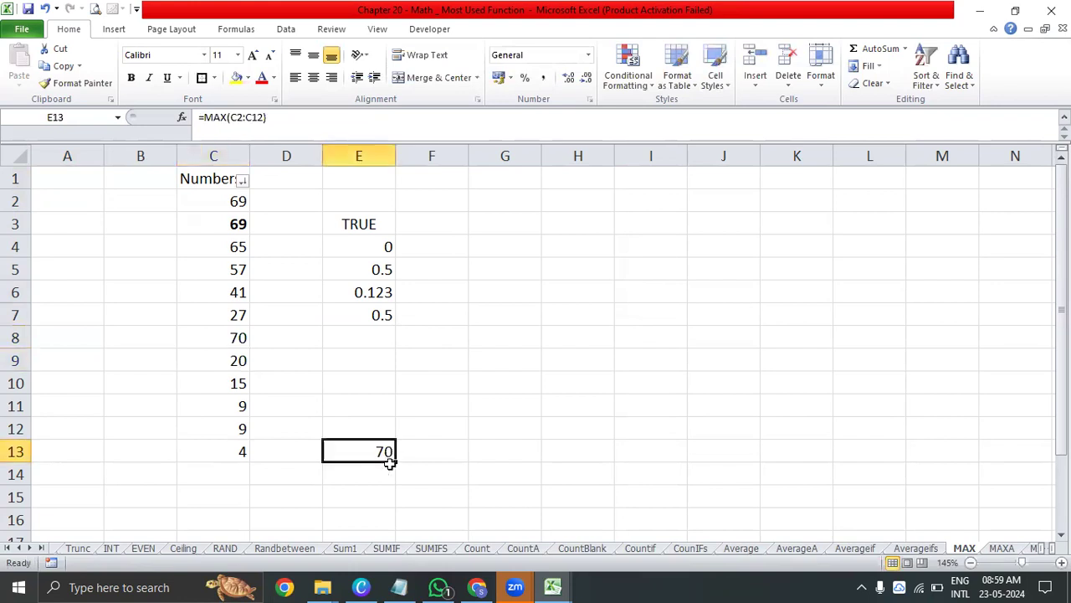
click(240, 180)
click(202, 212)
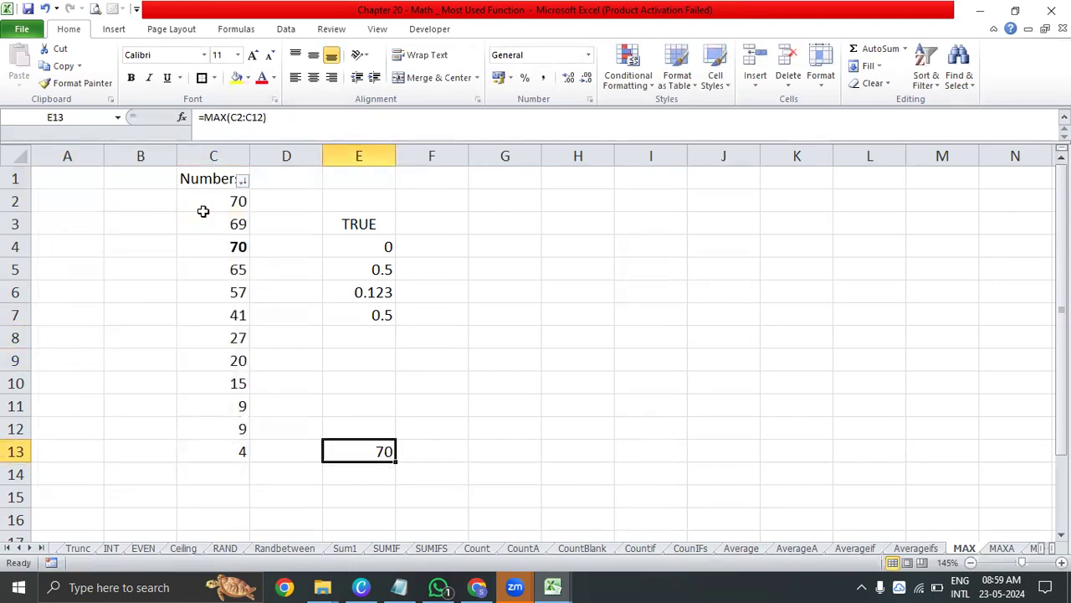
click(203, 214)
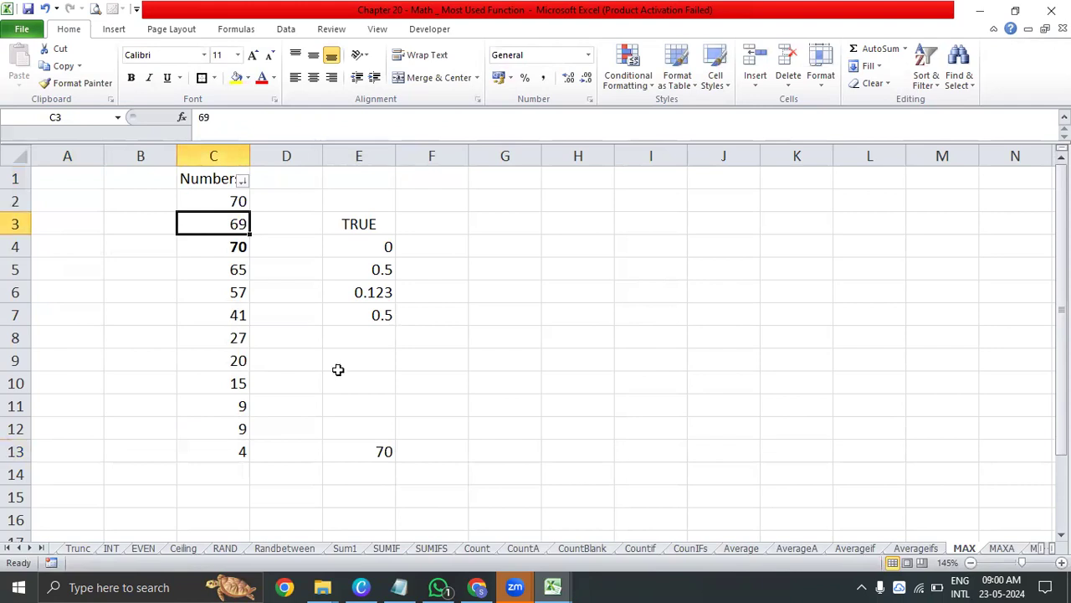
click(352, 453)
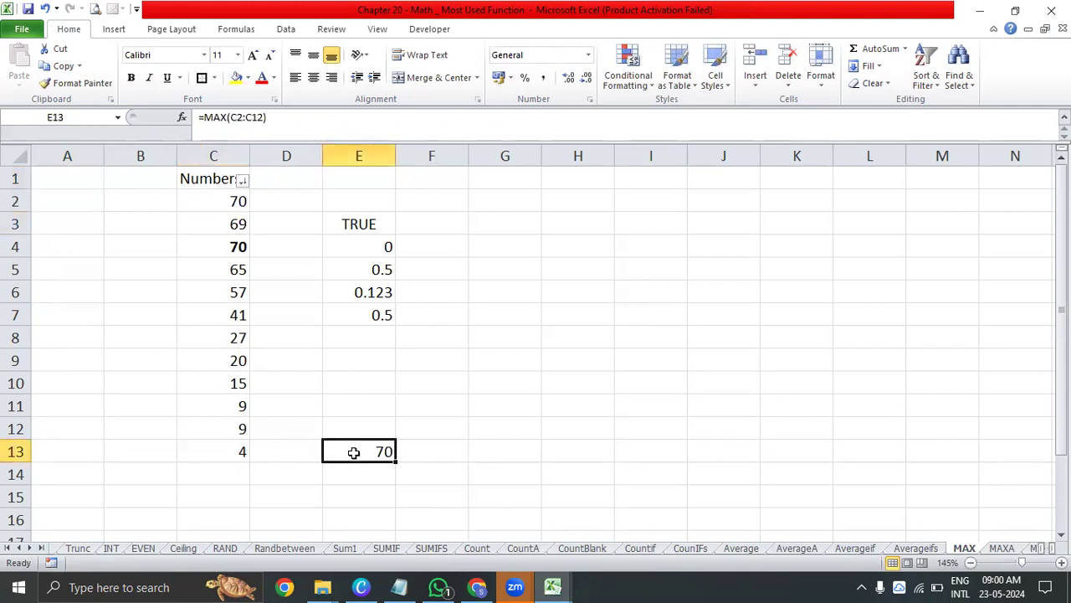
drag(226, 202, 230, 433)
click(636, 308)
click(725, 423)
click(788, 361)
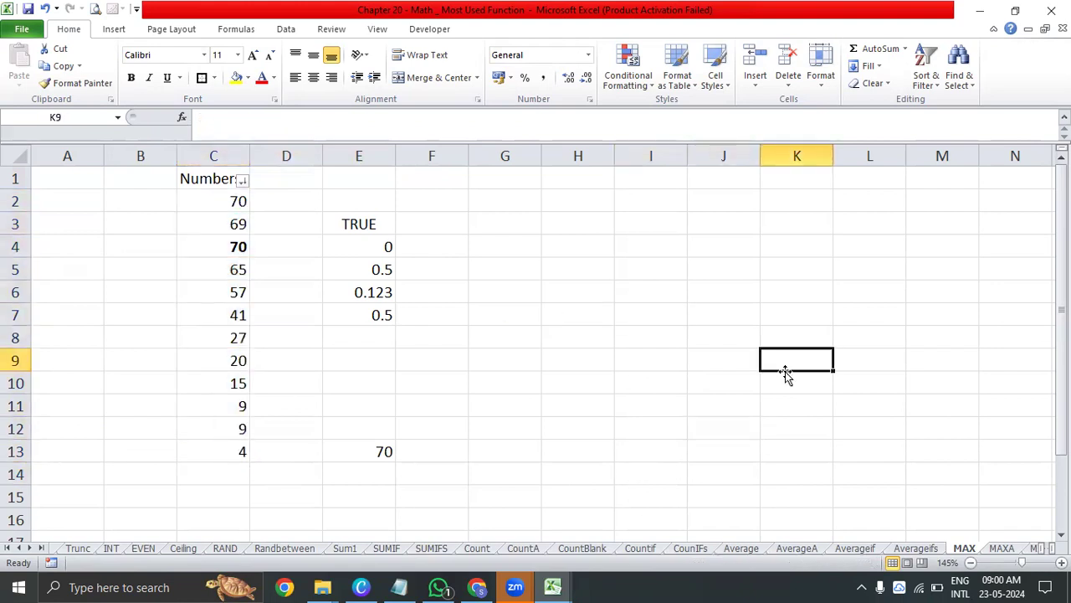
Switch to the MAXA sheet and go through the sample values in D3:D7
click(1003, 550)
drag(270, 226, 270, 316)
click(268, 353)
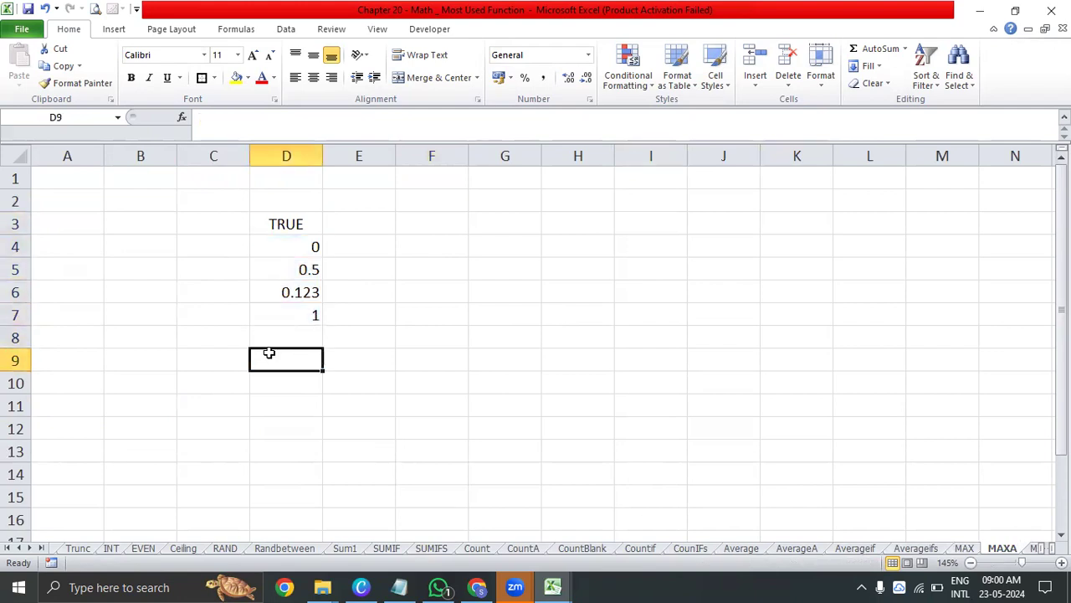
key(Up)
key(Up)
key(Up)
key(Up)
key(Up)
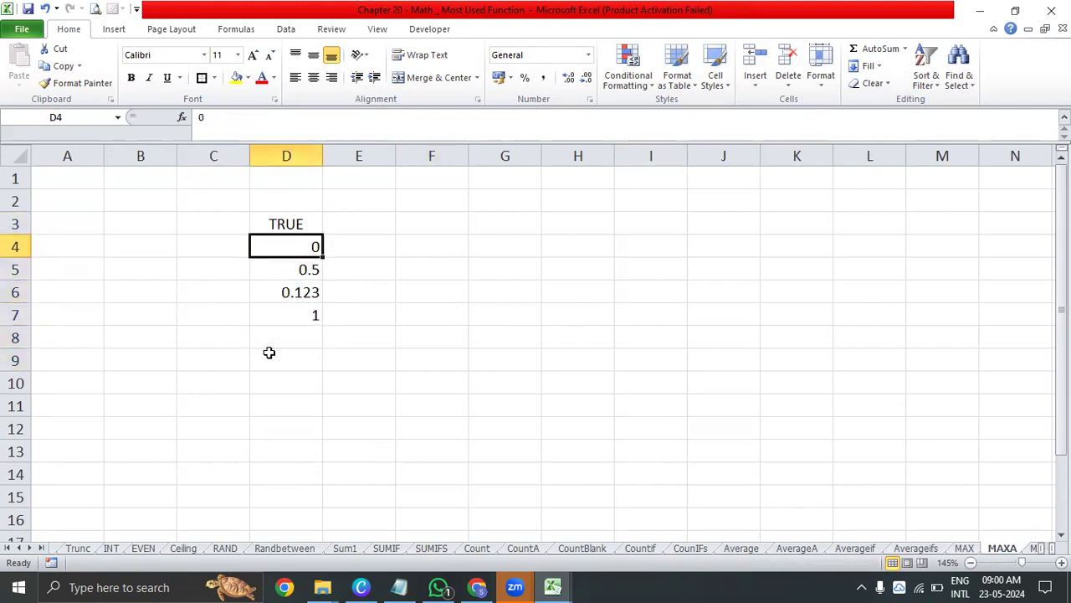
key(Down)
key(Down)
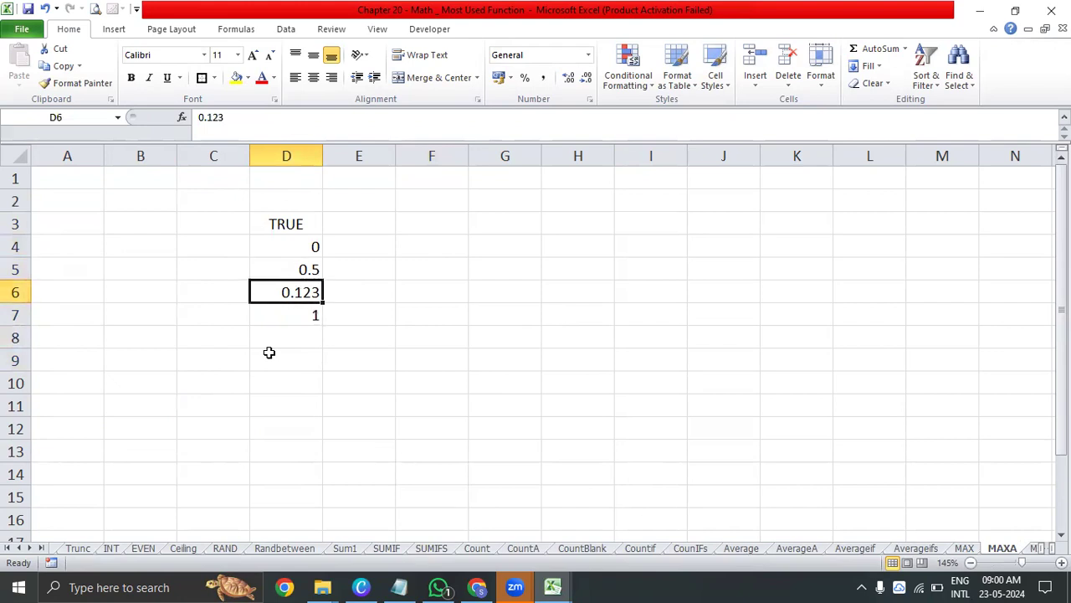
key(Down)
key(Up)
key(Up)
key(Up)
key(Up)
key(Down)
key(Down)
key(Down)
key(Down)
Enter =MAXA(D3:D7) in D9 to find the largest value including logical values
click(269, 353)
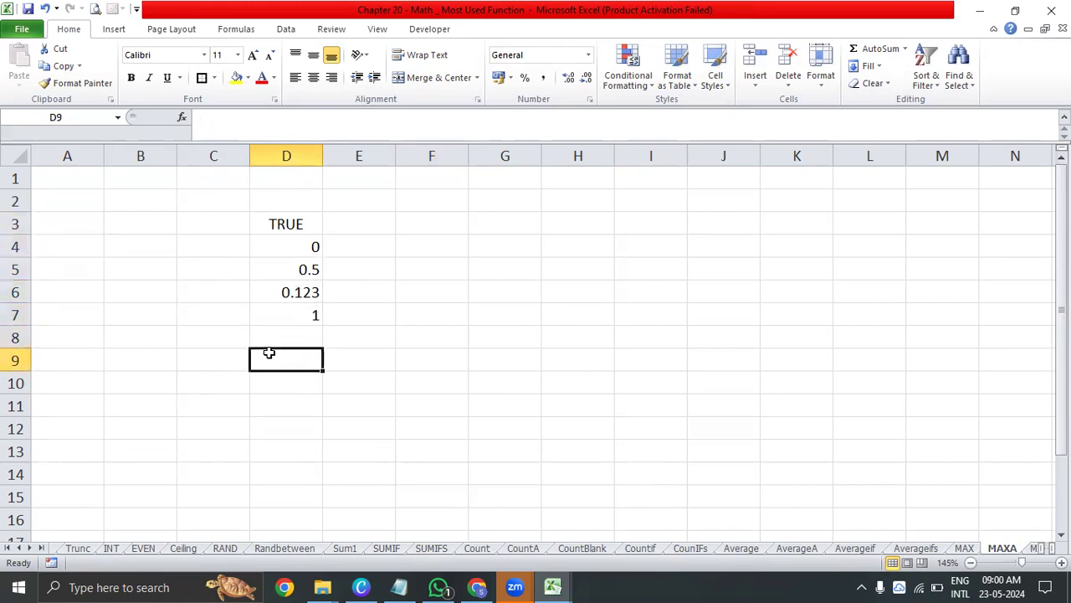
text(=maxa)
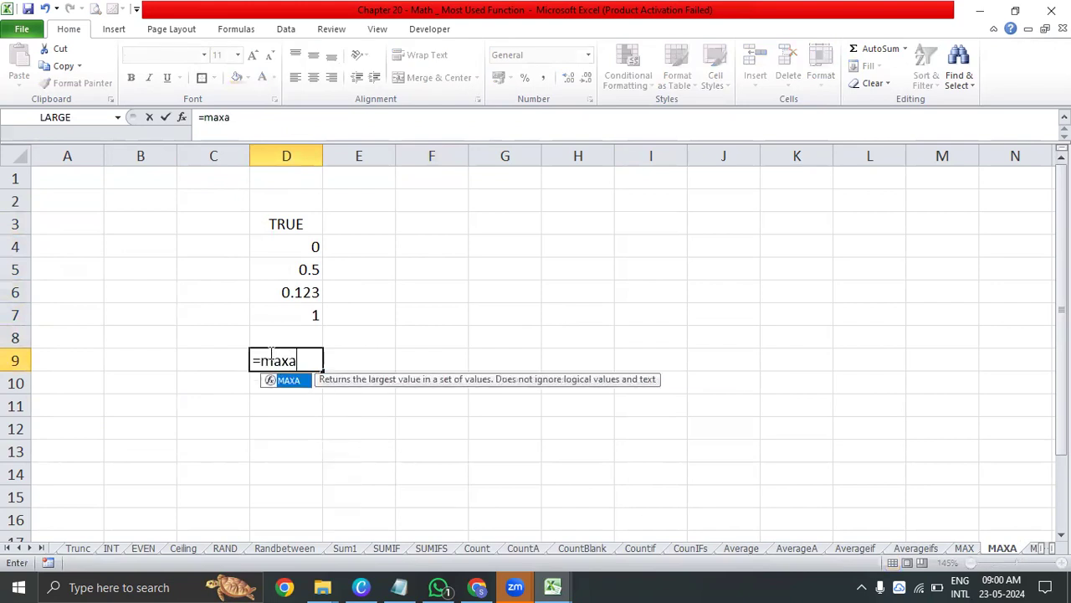
key(Tab)
key(Up)
key(Up)
key(shift+Up)
key(shift+Up)
key(shift+Up)
key(shift+Up)
text())
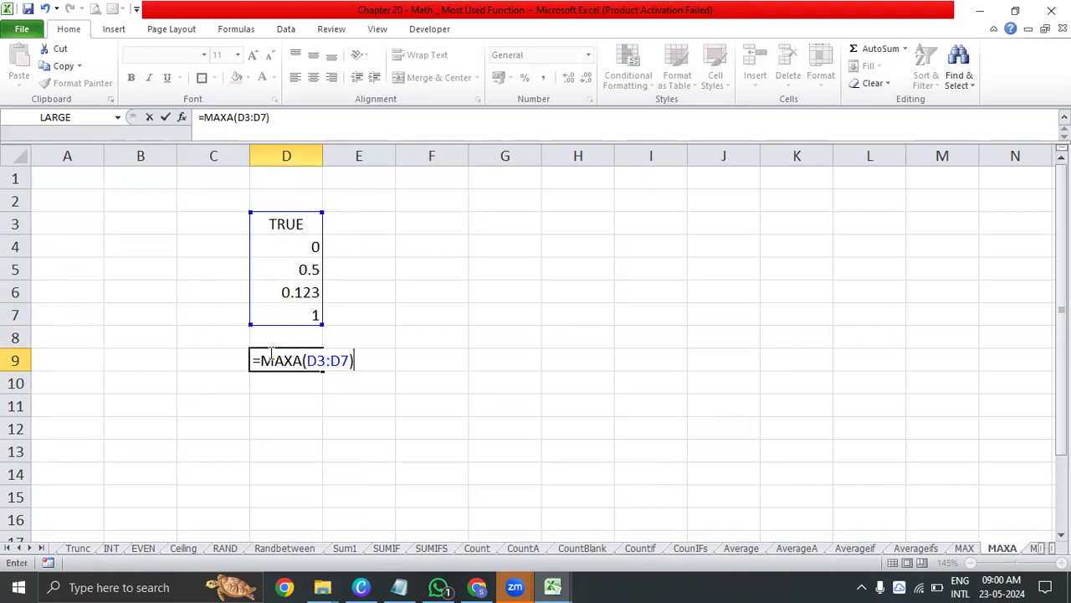
key(Return)
click(268, 353)
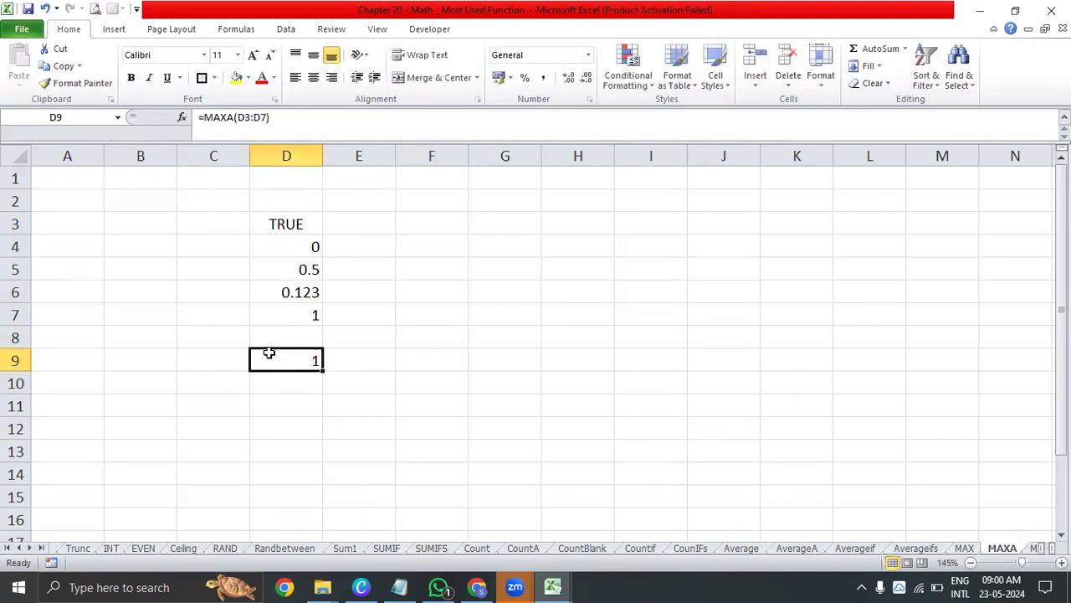
Change the function in D9 from MAXA to MAX for the same range D3:D7 and check the edited formula
drag(304, 228, 302, 315)
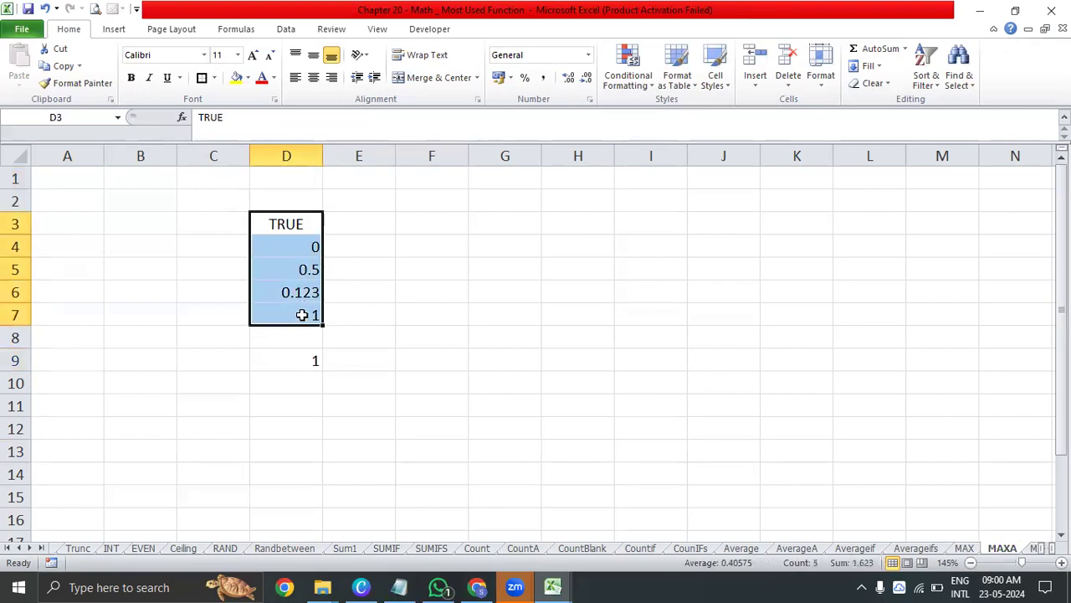
double_click(301, 362)
click(372, 358)
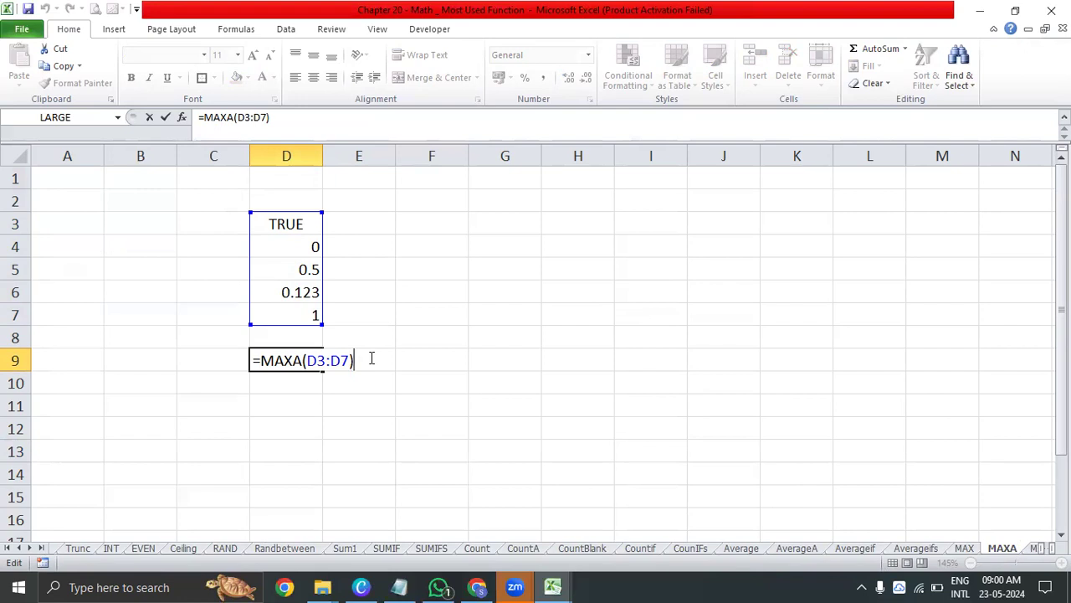
click(283, 362)
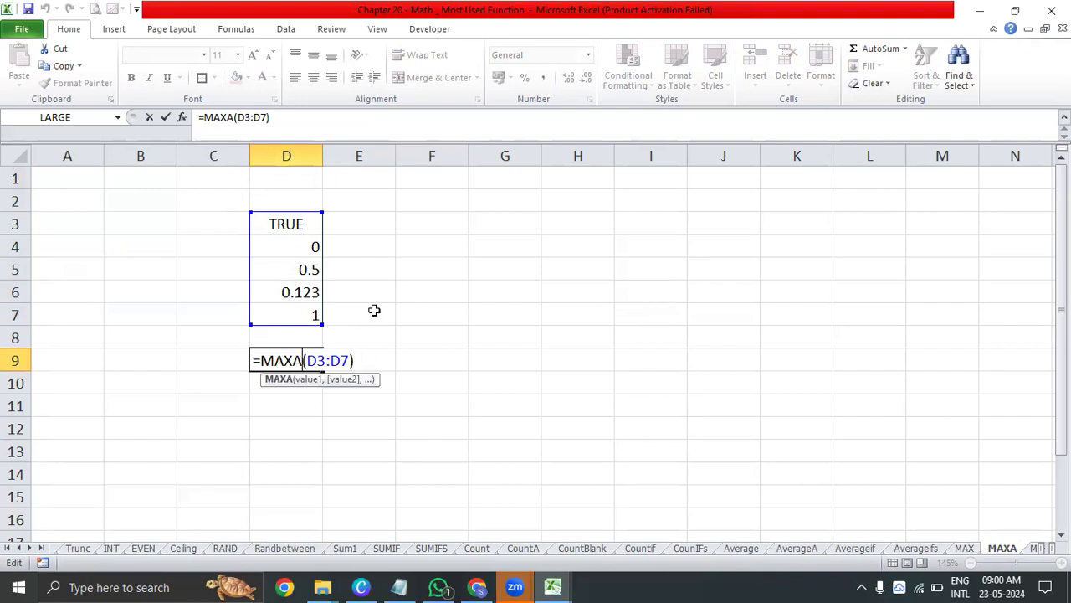
key(BackSpace)
key(Return)
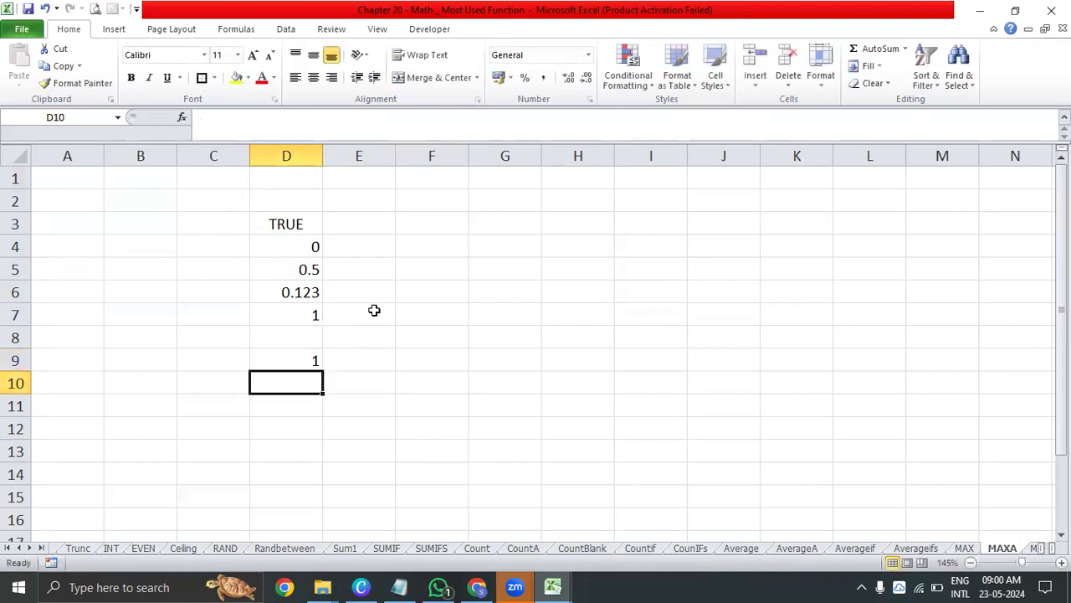
double_click(301, 360)
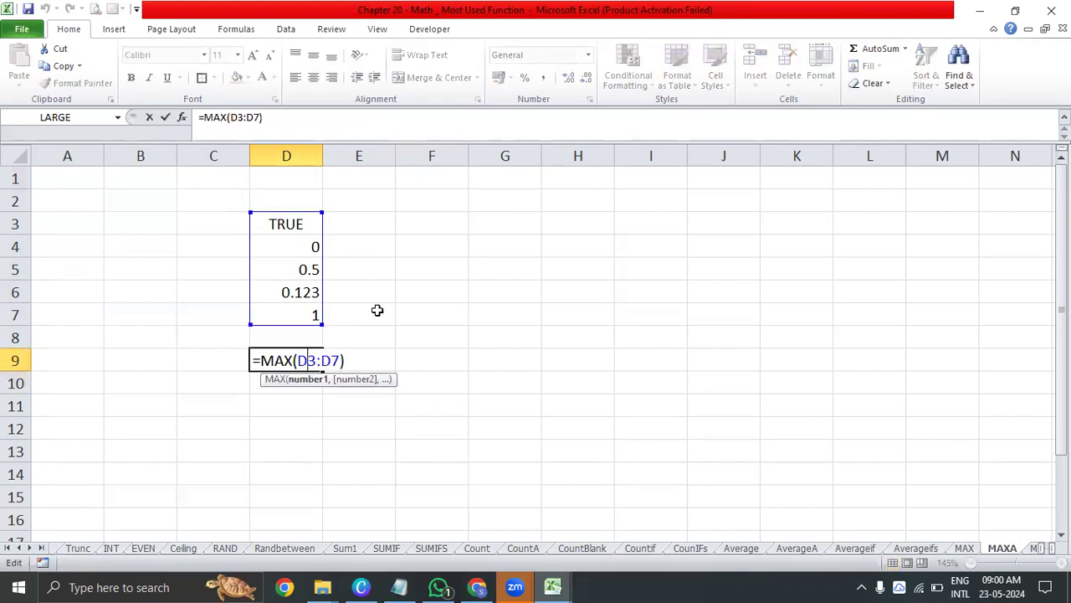
key(Escape)
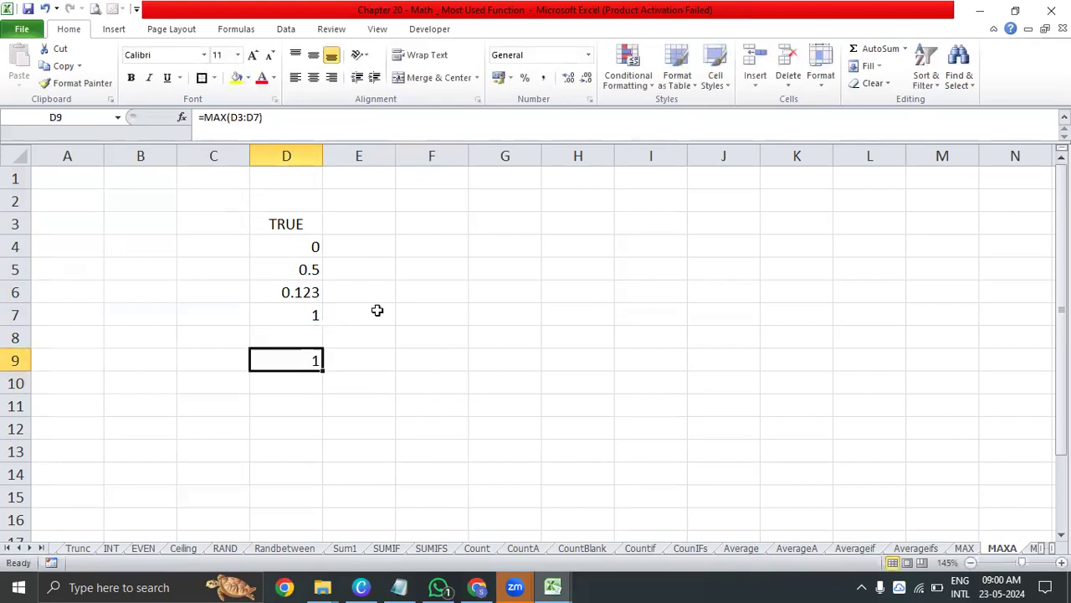
Return to the MATH index sheet and compare the descriptions of MAX, MAXA, MIN and MINA
click(7, 548)
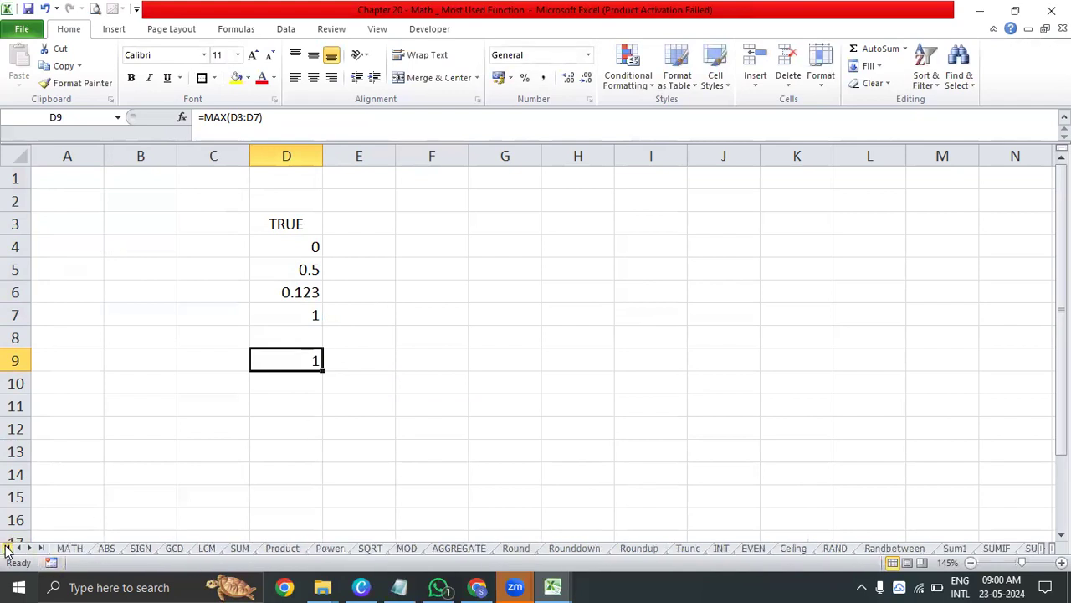
click(69, 547)
click(598, 254)
click(628, 226)
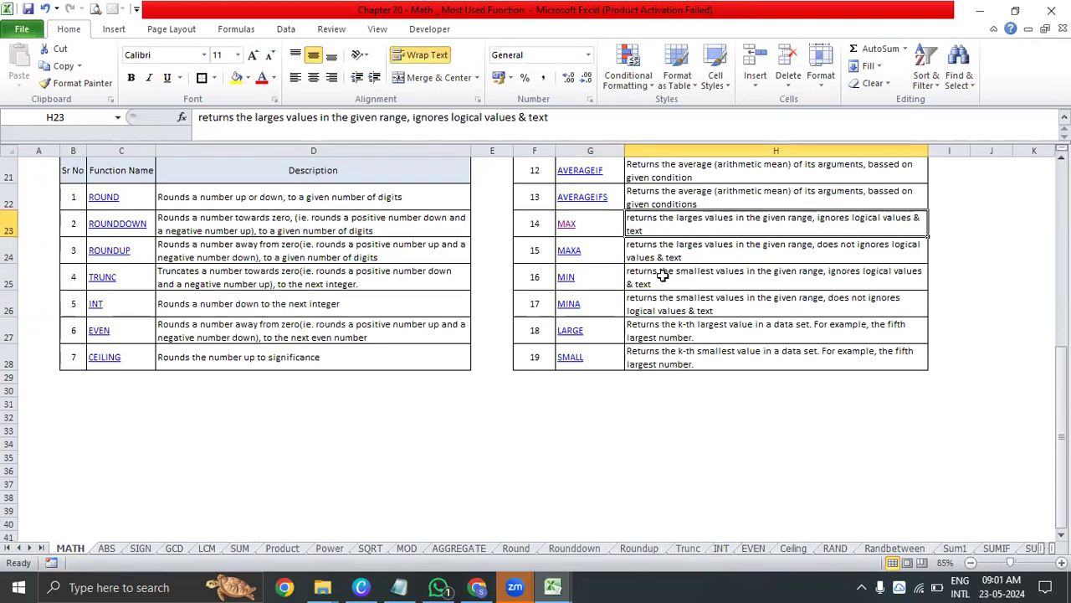
click(663, 258)
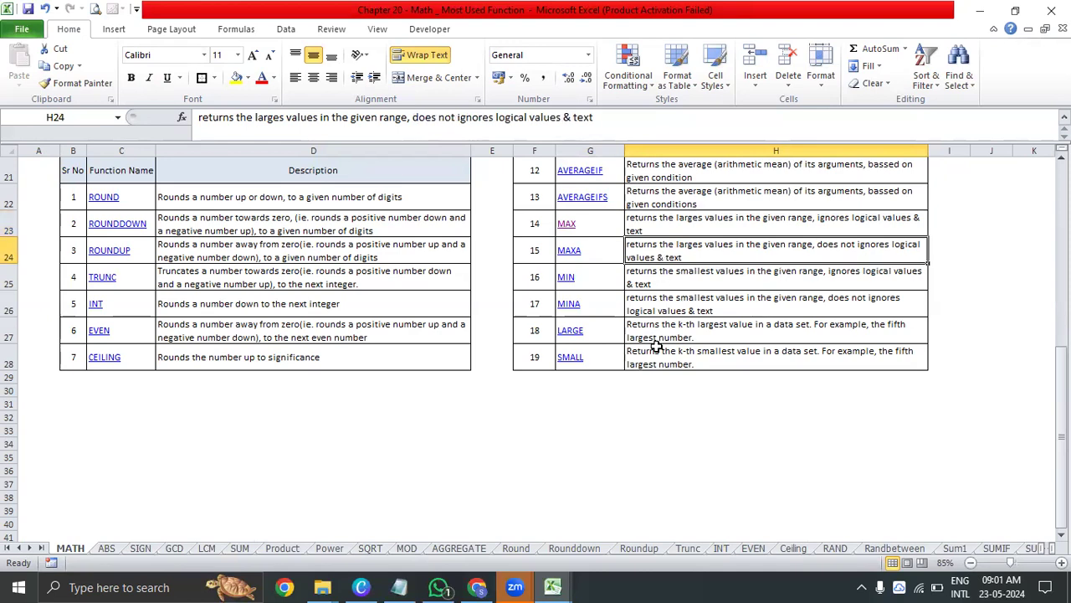
click(606, 277)
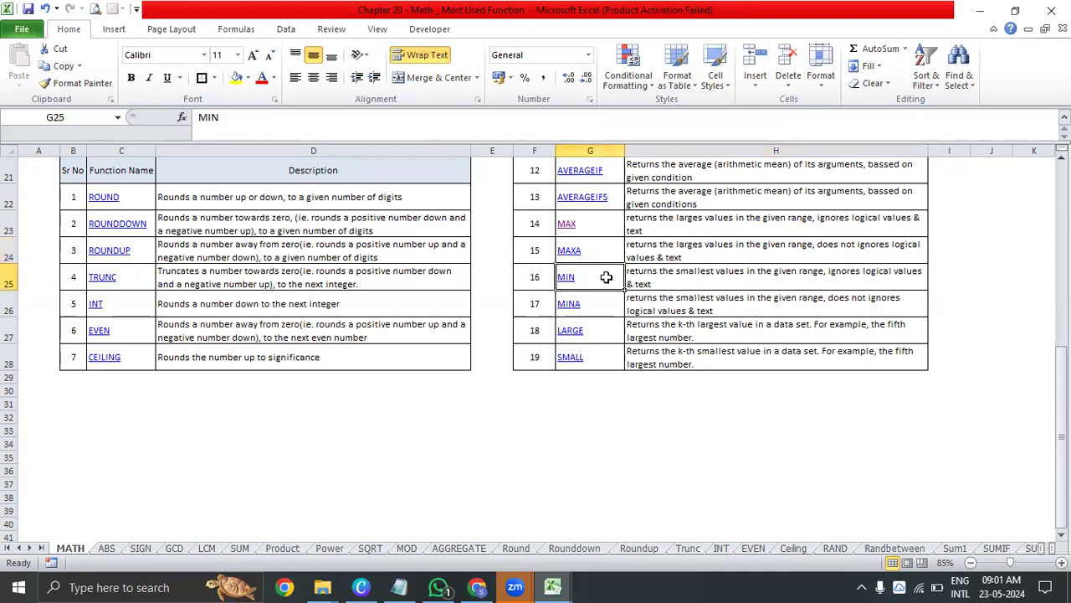
click(654, 219)
click(661, 261)
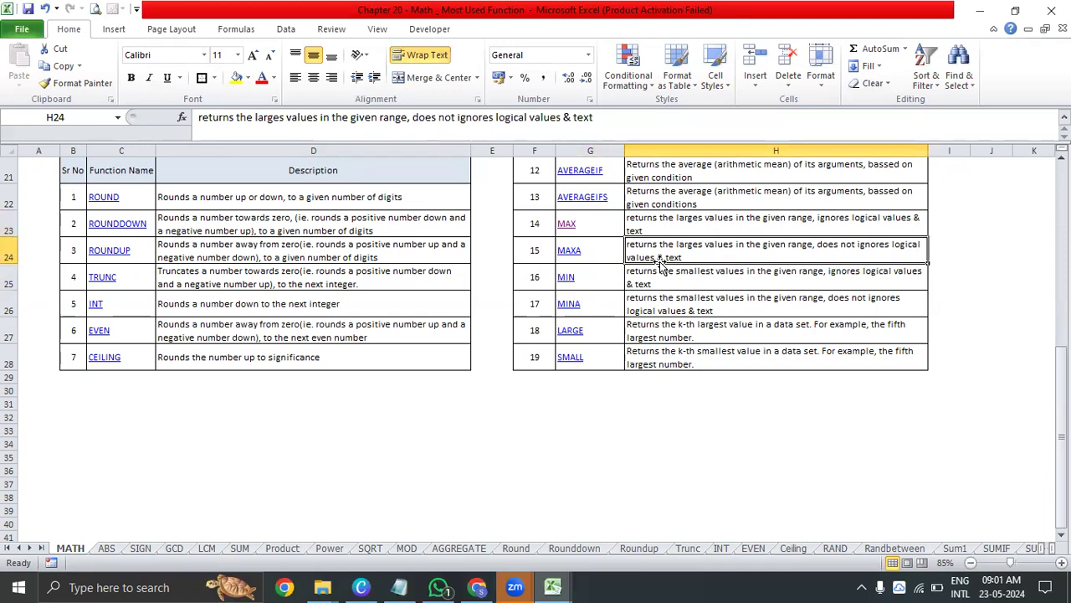
click(593, 279)
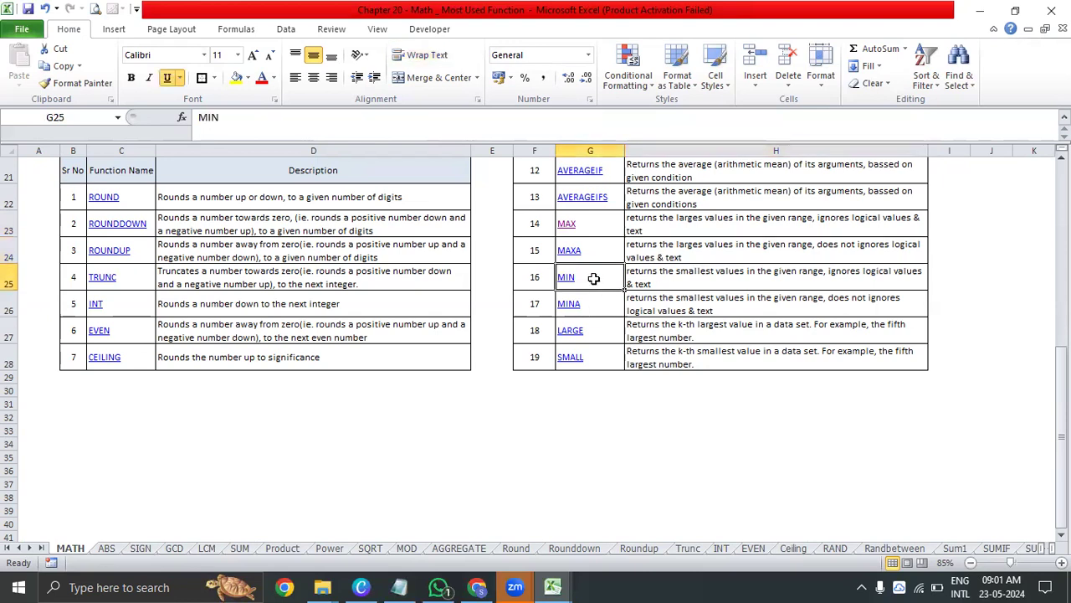
drag(593, 279, 586, 307)
drag(594, 231, 593, 297)
click(703, 298)
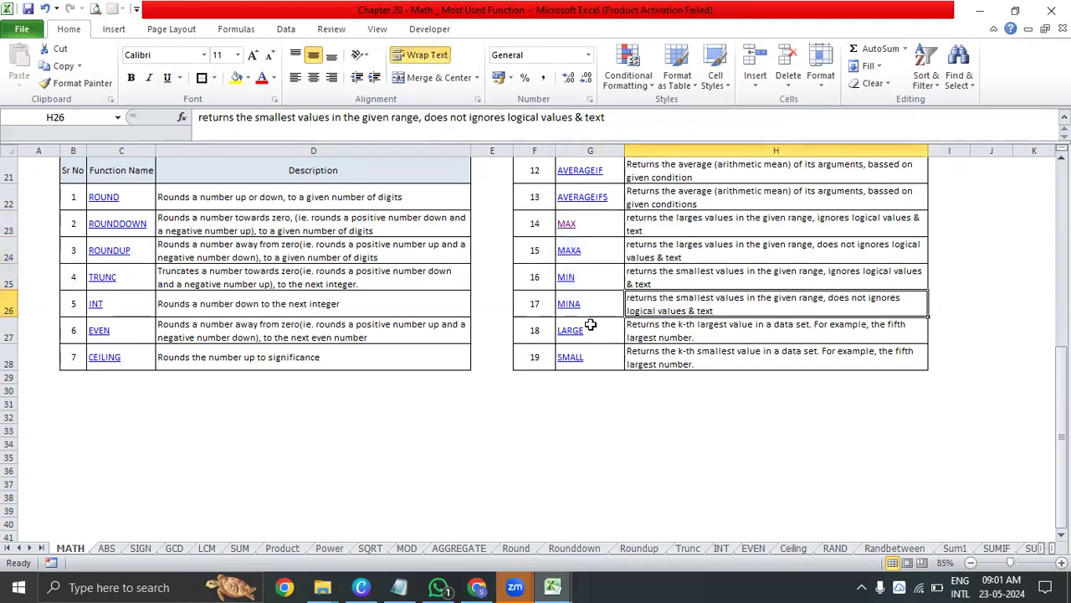
Link the LARGE entry in G27 to cell A1 of the Large sheet
click(590, 325)
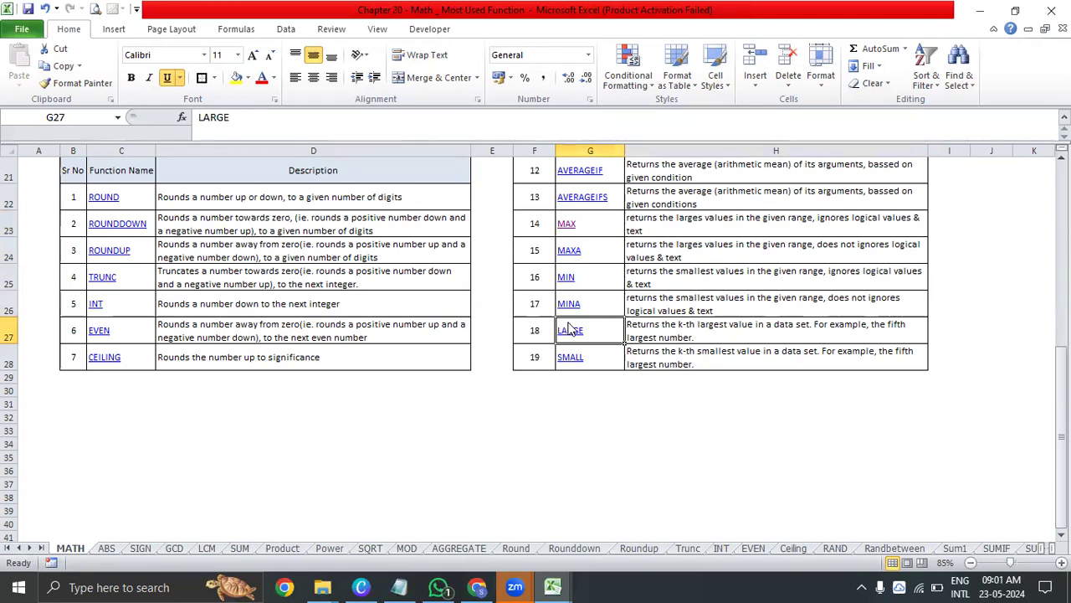
key(ctrl+k)
drag(740, 326, 742, 418)
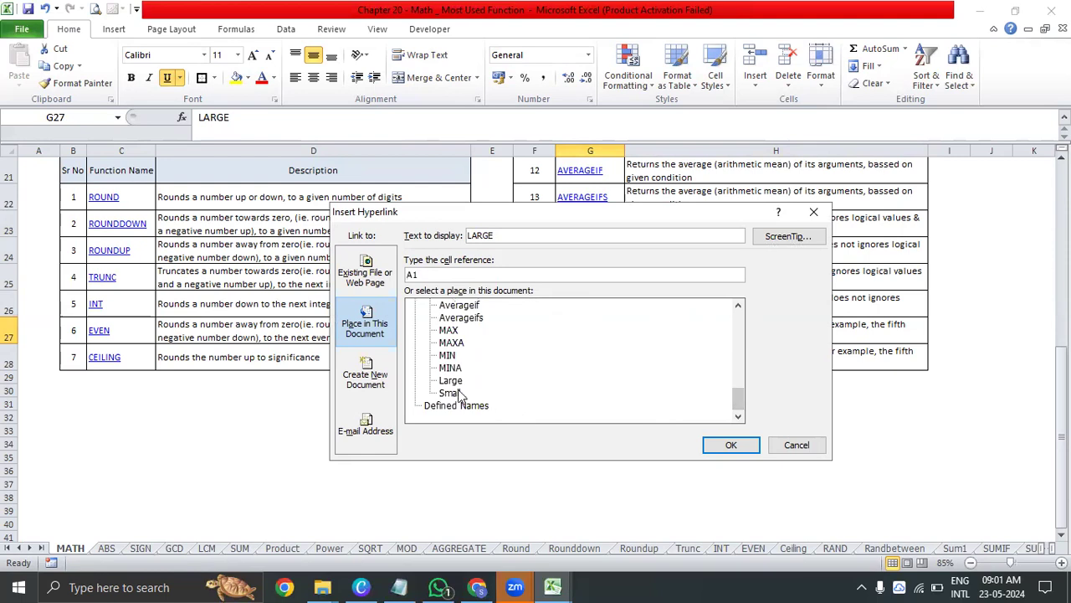
click(450, 379)
click(730, 444)
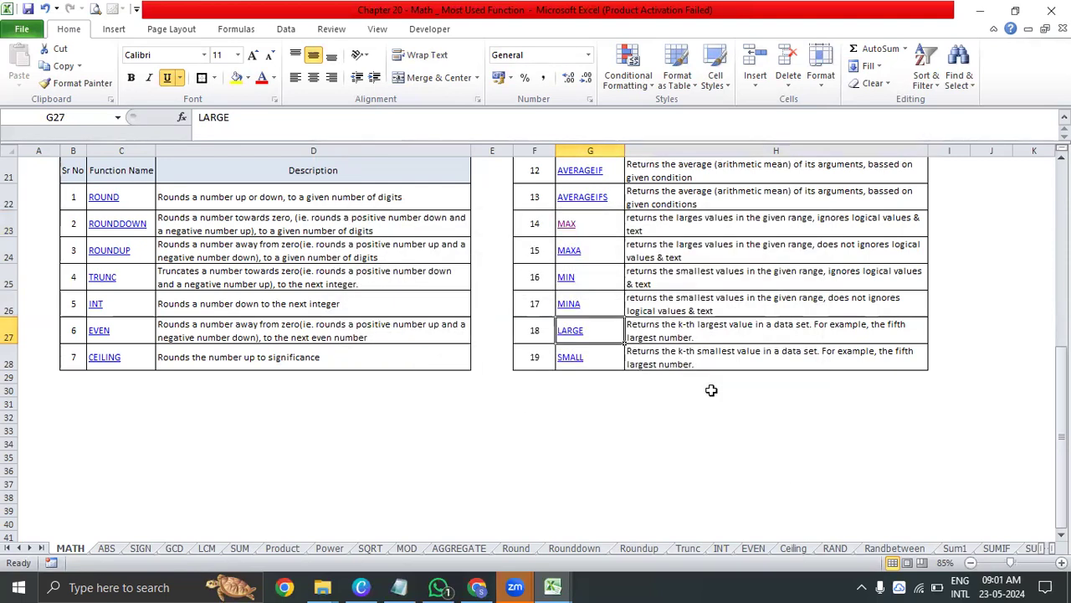
Follow the LARGE link in the index to the Large sheet and review the number list in C3:C15
scroll(711, 390, up, 7)
scroll(729, 531, down, 10)
scroll(729, 531, up, 8)
scroll(754, 482, down, 4)
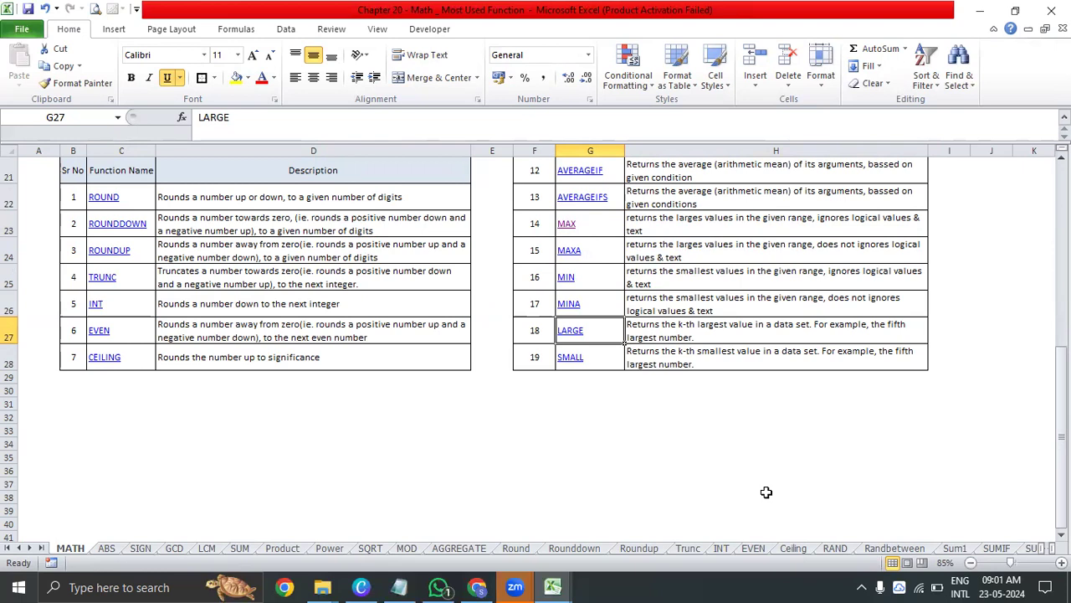
click(568, 333)
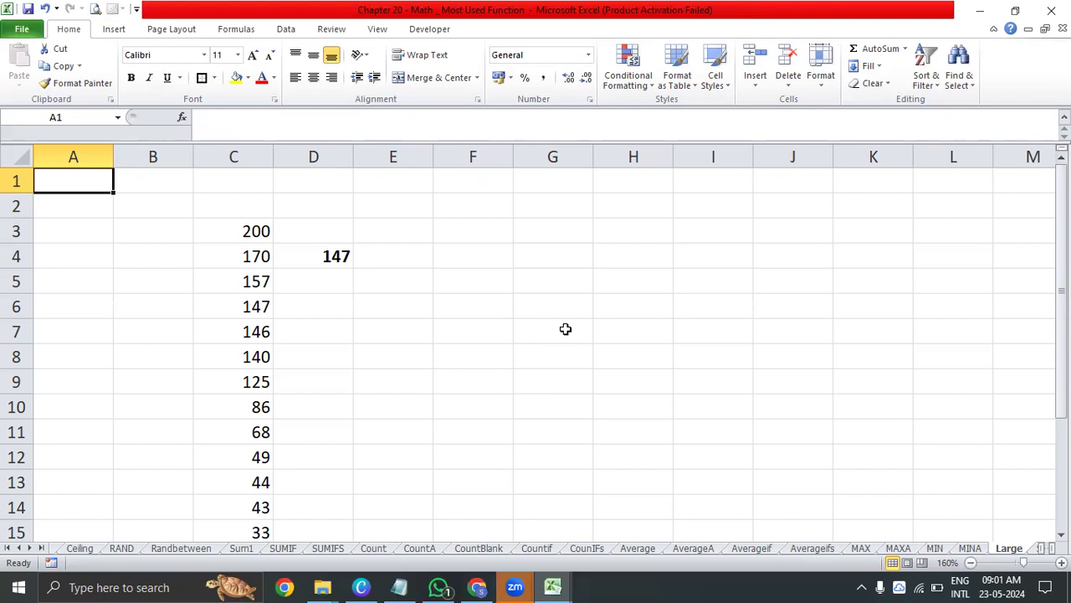
drag(232, 223, 252, 429)
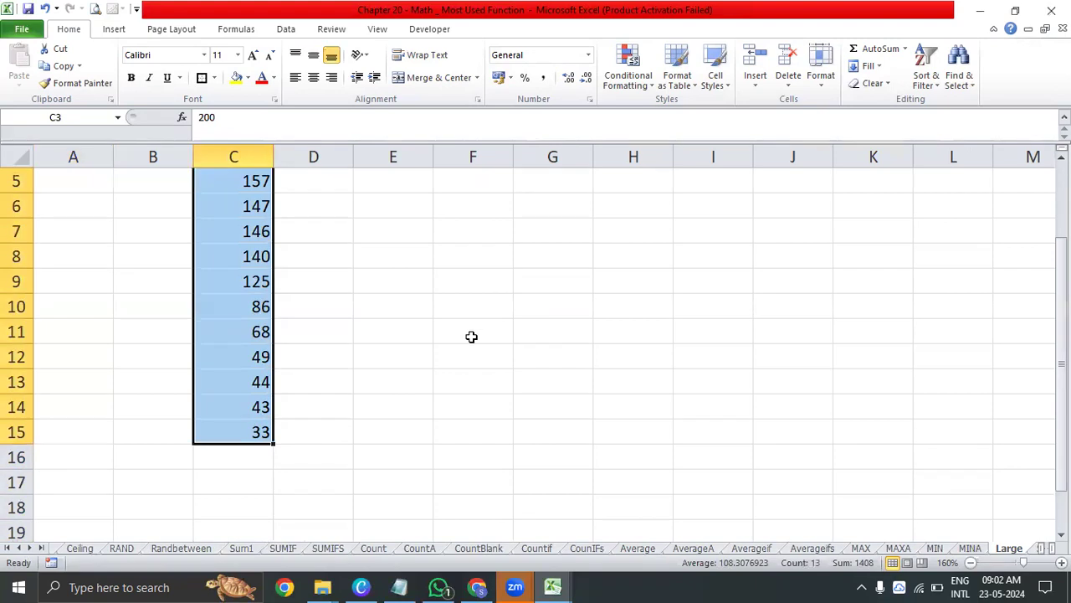
scroll(471, 335, up, 2)
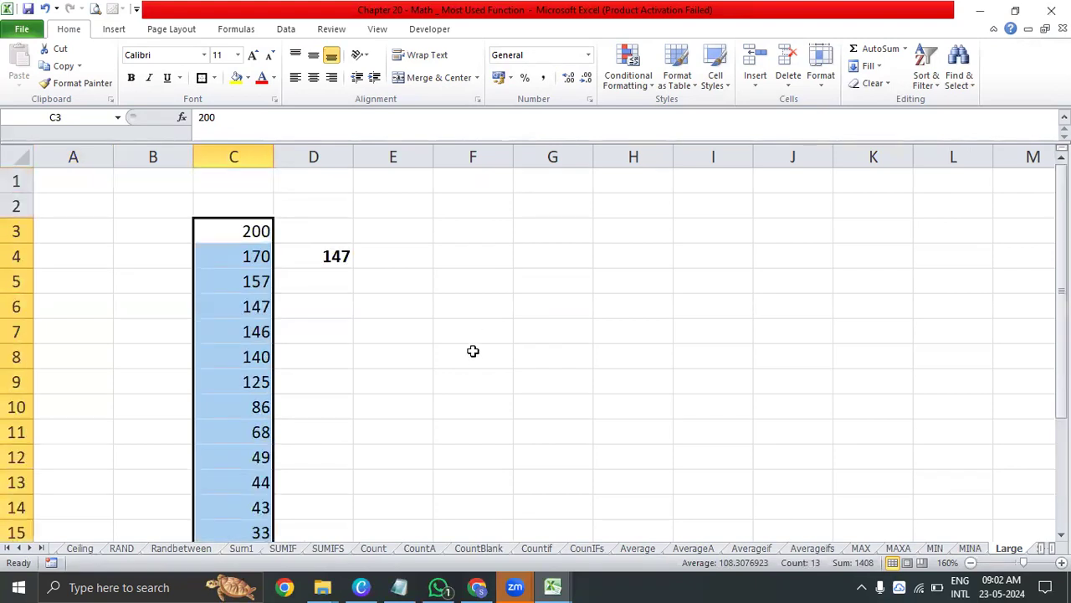
Examine the array and k arguments of the LARGE formula in D4 without changing it
click(321, 261)
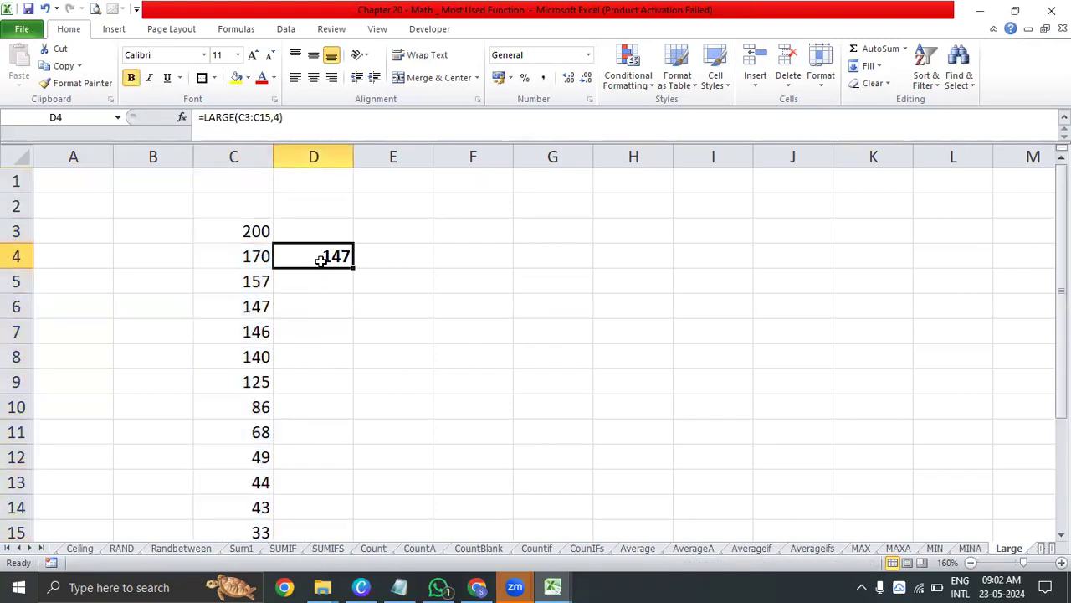
double_click(323, 256)
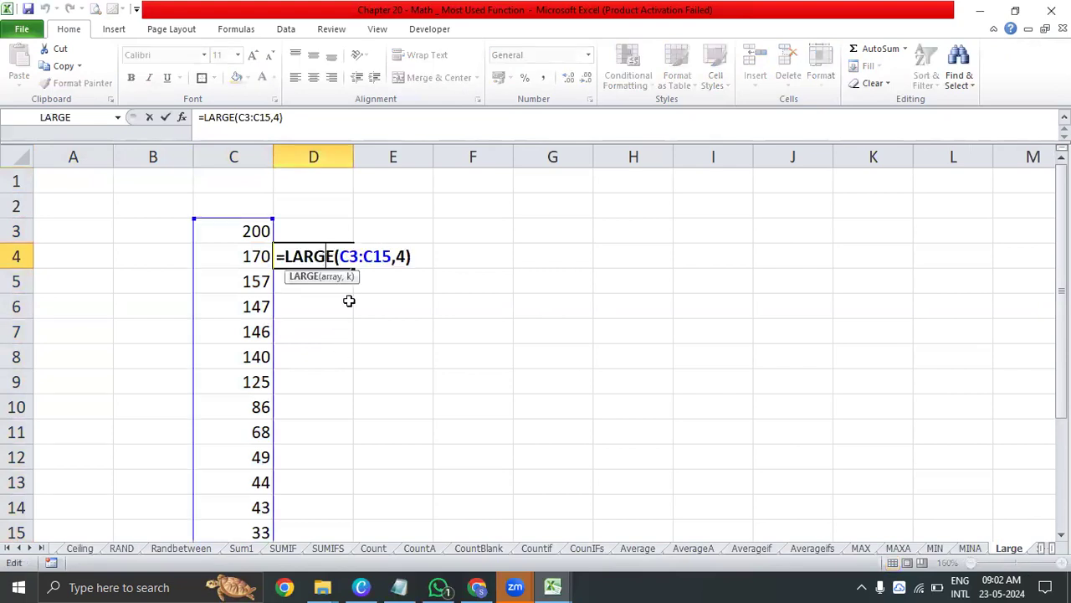
click(334, 277)
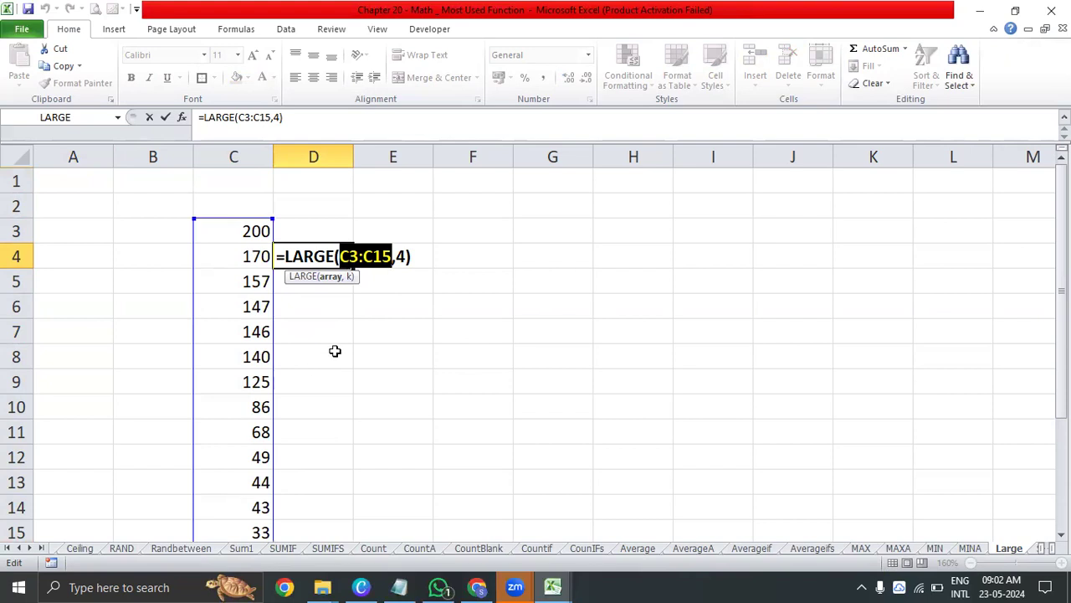
click(350, 279)
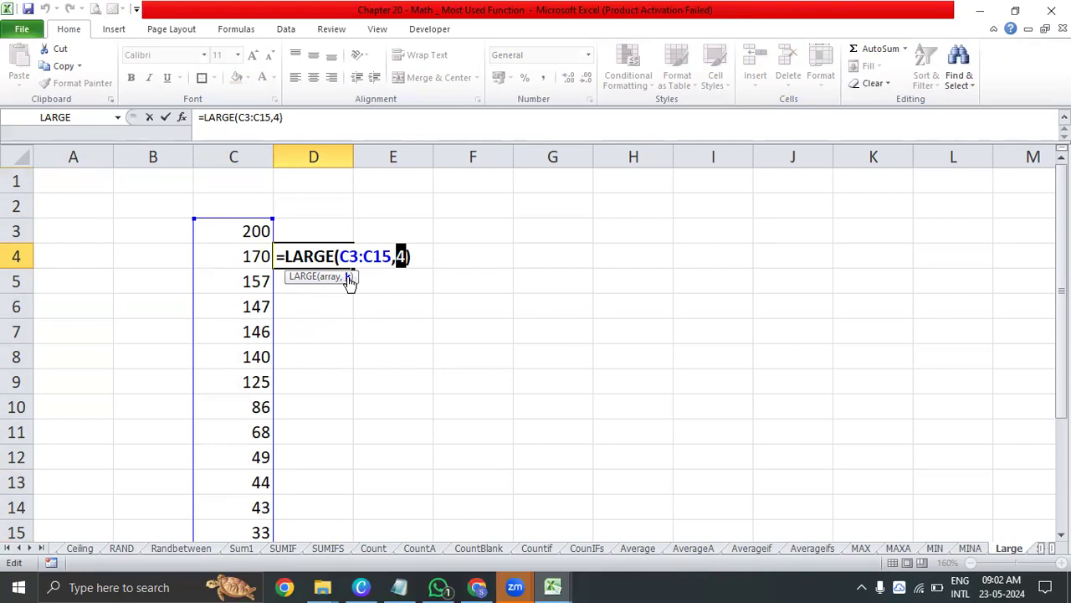
key(ctrl+Return)
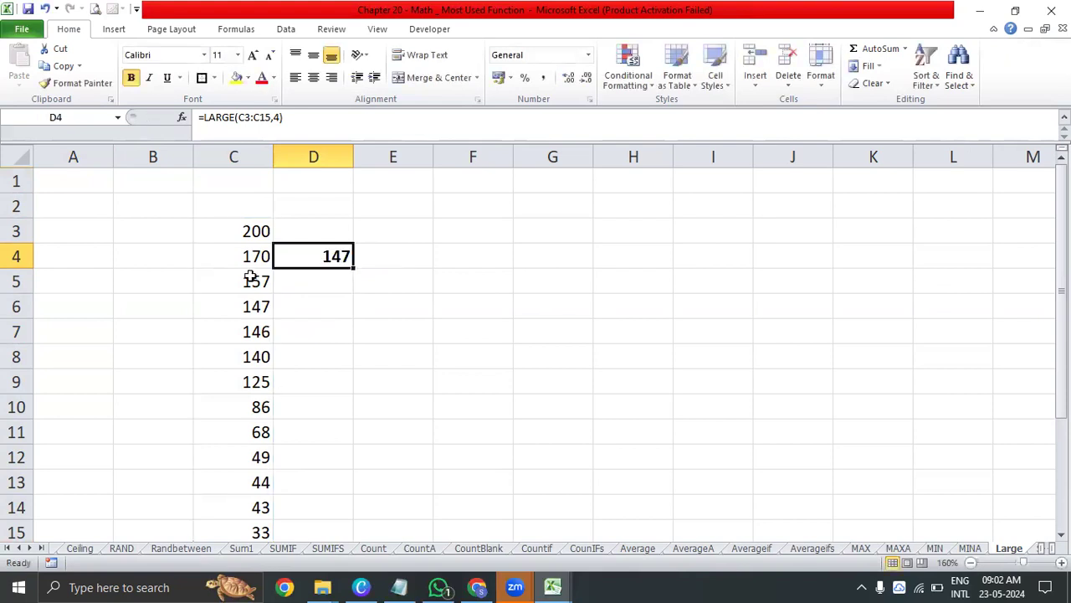
Count down column C from C3 to the fourth-largest value and fill cell C6 with yellow
click(242, 233)
click(242, 259)
click(243, 281)
click(249, 307)
drag(257, 234, 260, 475)
scroll(260, 476, up, 1)
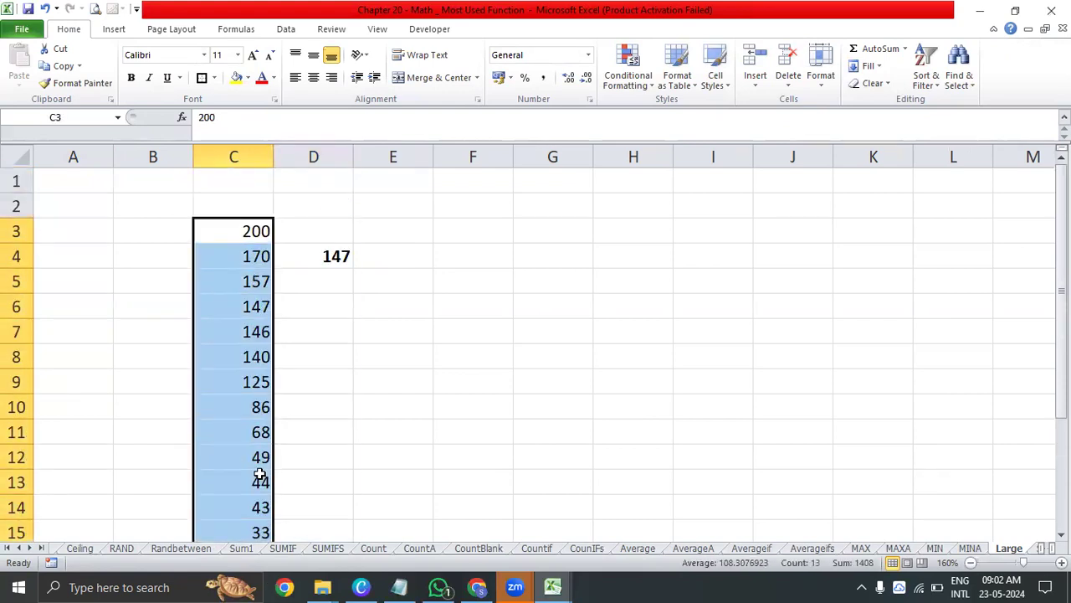
click(253, 308)
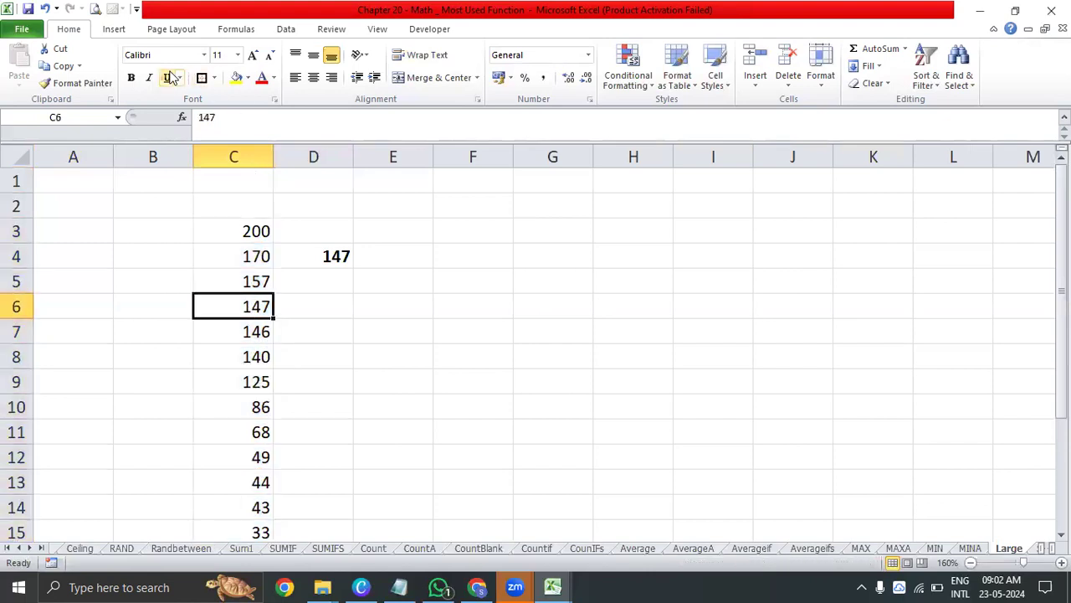
click(237, 77)
Set the k argument of the LARGE formula in D4 to 8
click(308, 249)
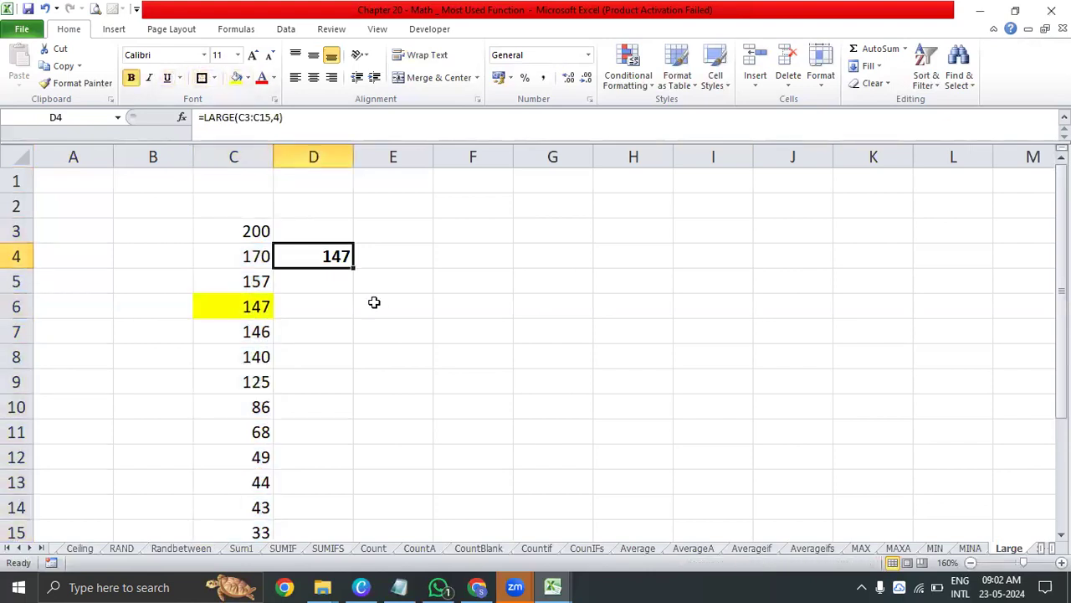
click(282, 118)
key(BackSpace)
text(8)
key(Return)
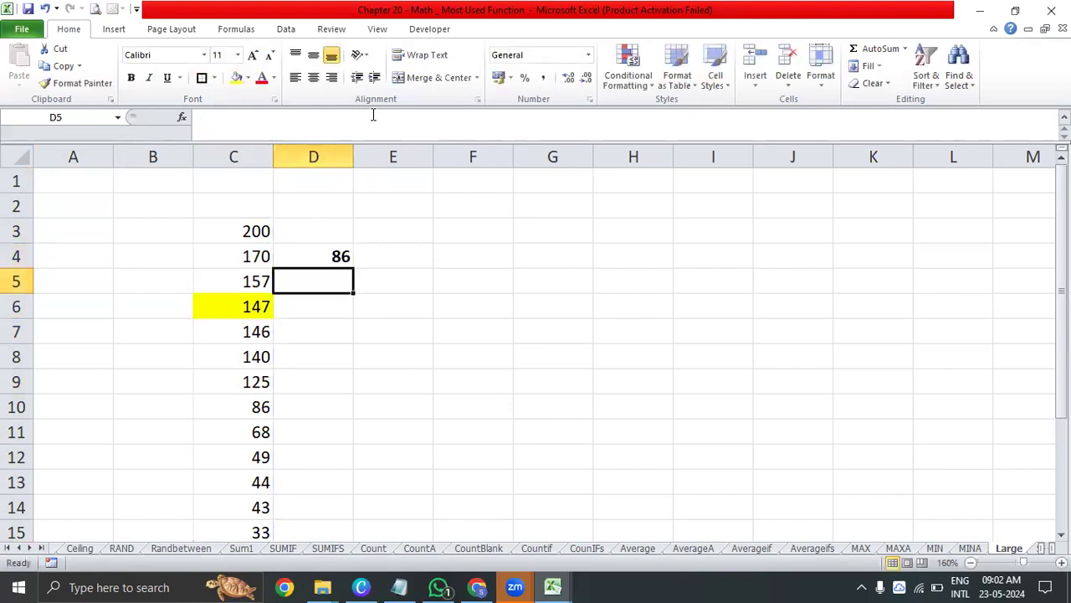
Count down the list cell by cell from C3 to C10 to verify the eighth-largest value
click(234, 233)
click(238, 259)
click(237, 284)
click(232, 299)
click(232, 332)
click(229, 352)
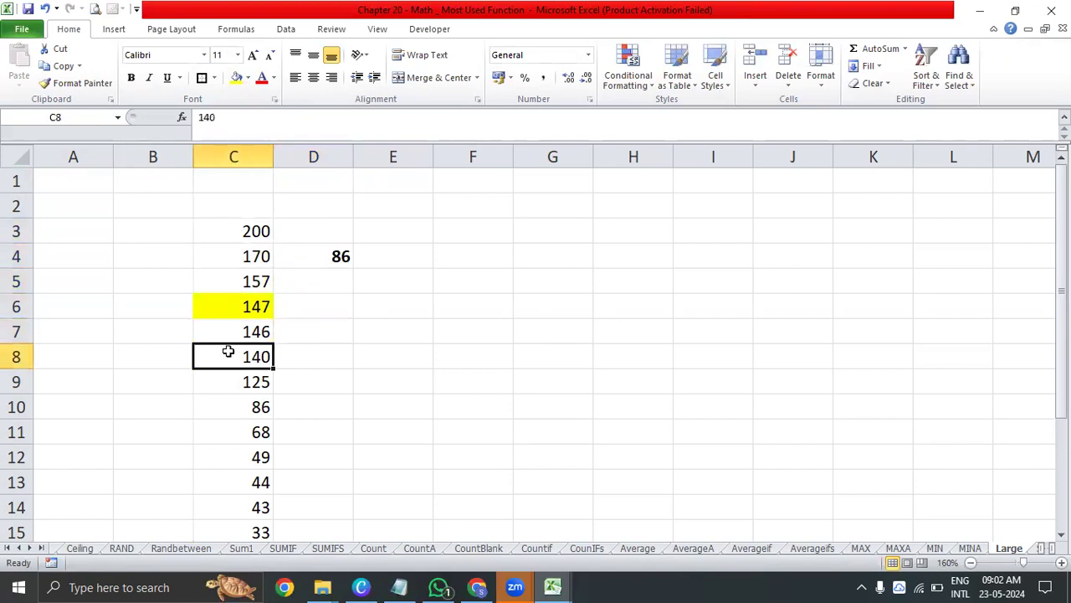
click(228, 383)
click(228, 405)
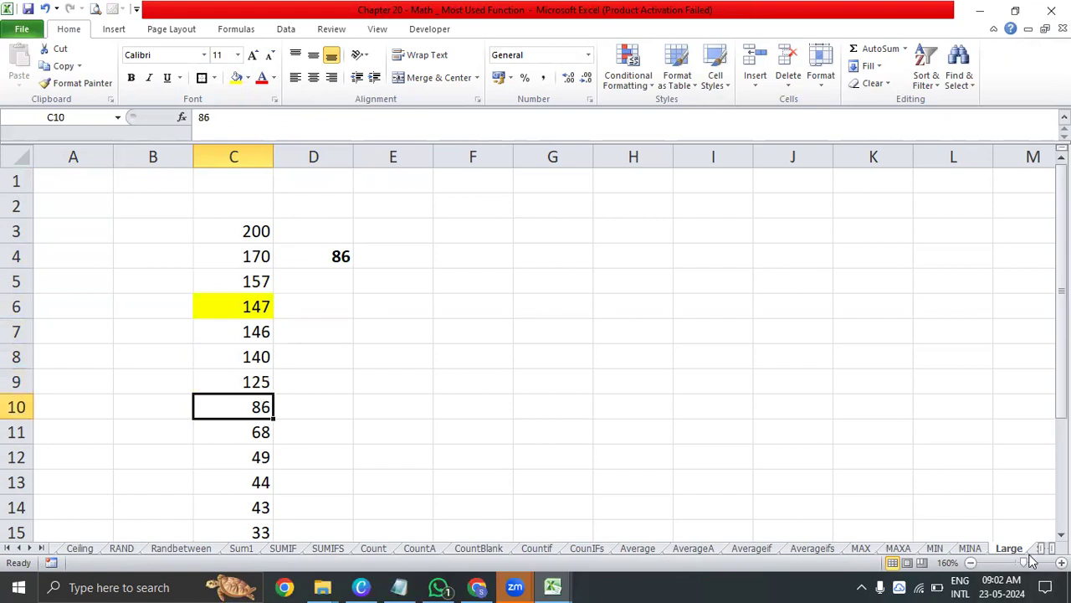
Open the Small sheet and review the number list in C3:C15
click(31, 547)
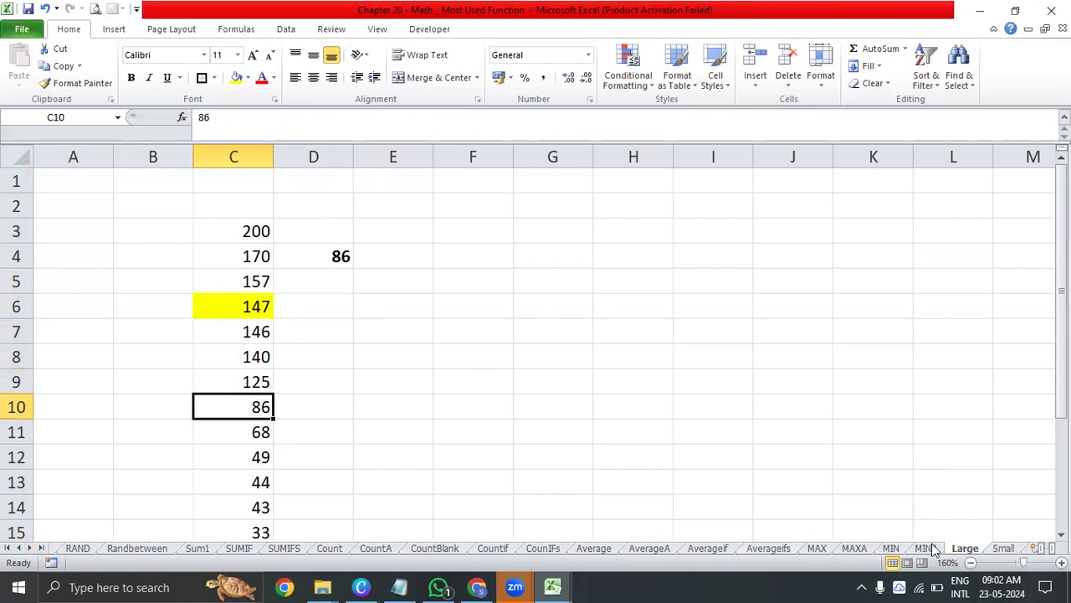
click(1003, 548)
drag(234, 233, 238, 500)
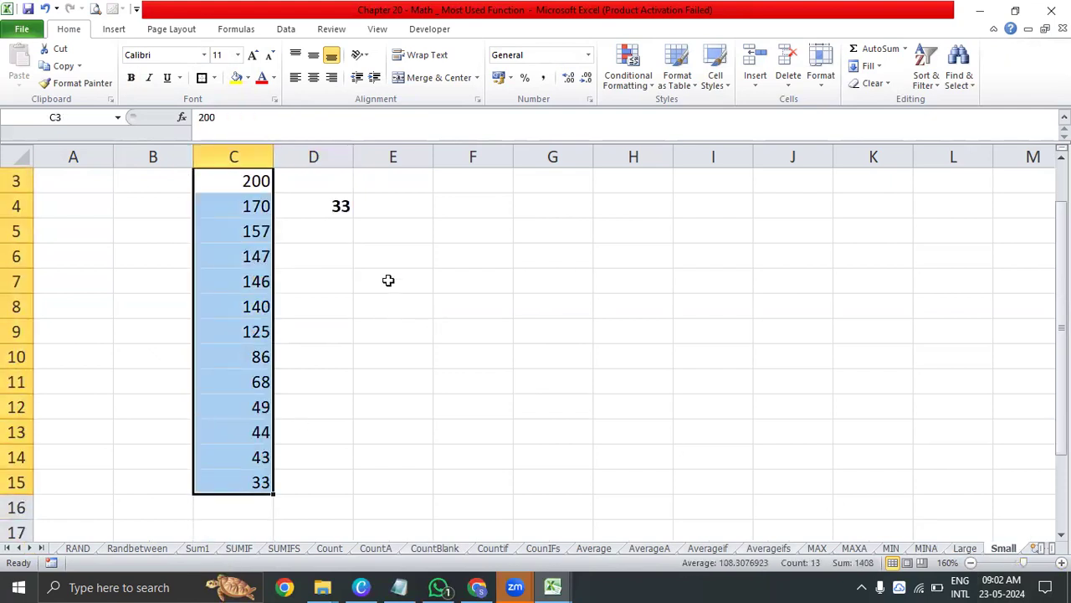
scroll(388, 279, up, 1)
Set the k argument of the SMALL formula in D4 to 5
click(344, 256)
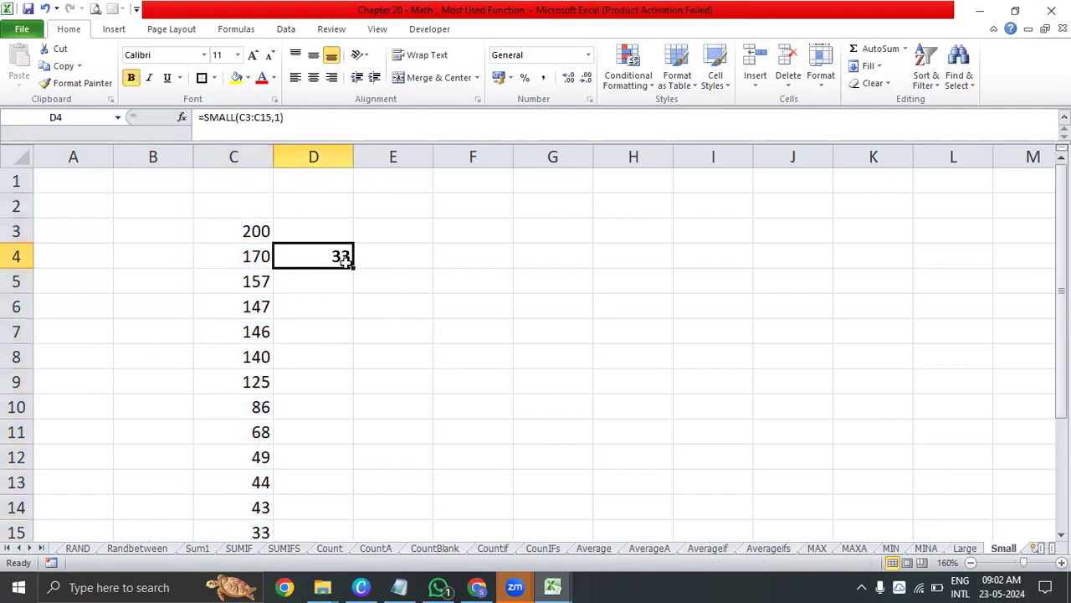
click(293, 118)
key(Left)
key(BackSpace)
text(5)
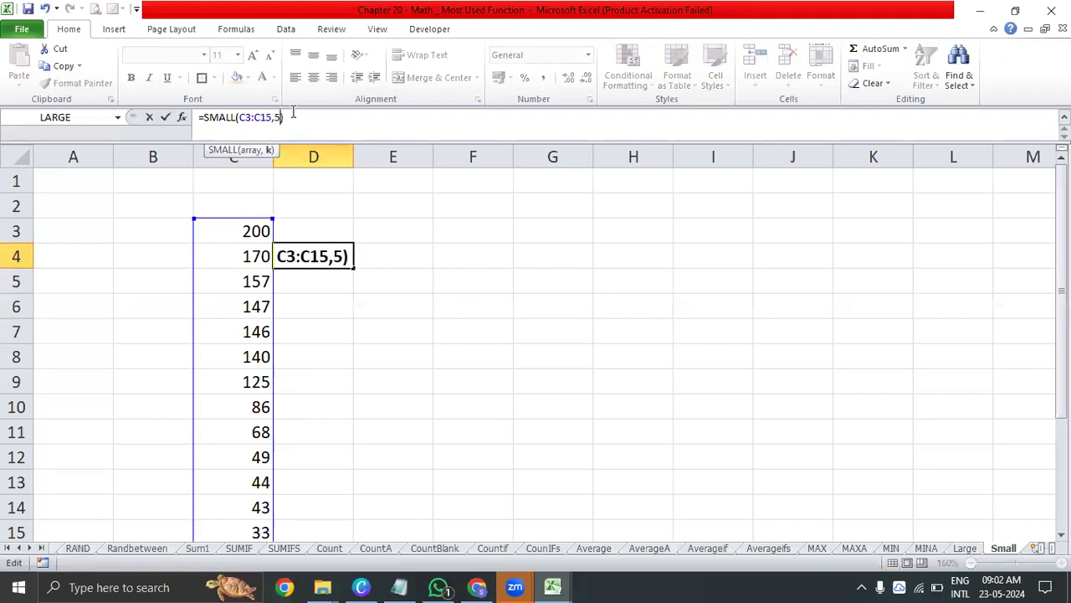
key(Return)
Count up the list from C15 to C11 to find the fifth-smallest value and compare it with the SMALL result in D4
scroll(275, 253, down, 10)
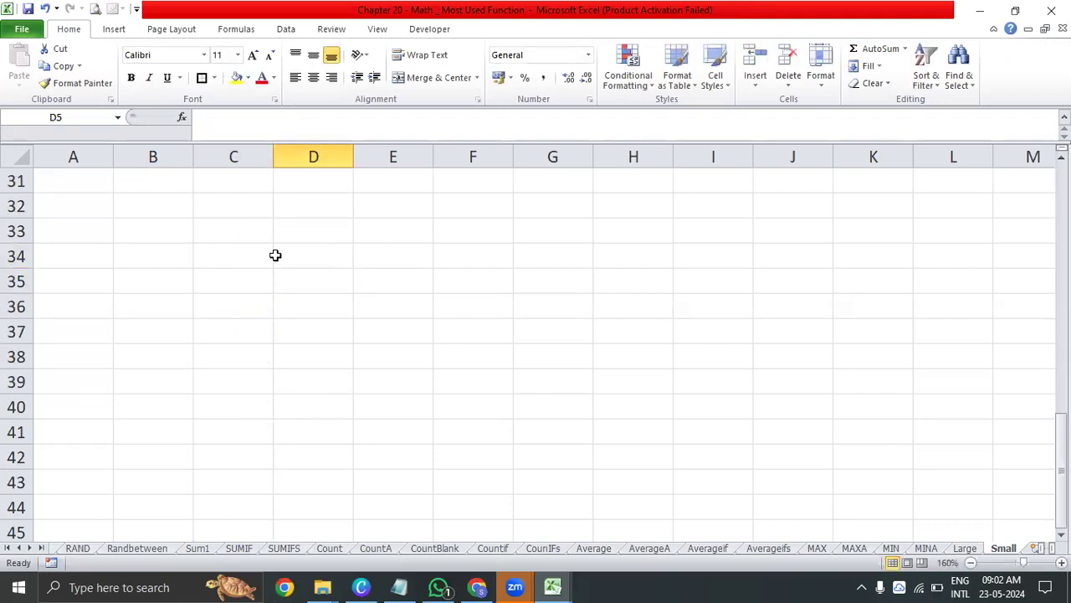
scroll(266, 281, up, 7)
click(266, 281)
click(256, 255)
click(257, 231)
click(256, 204)
click(256, 179)
key(Right)
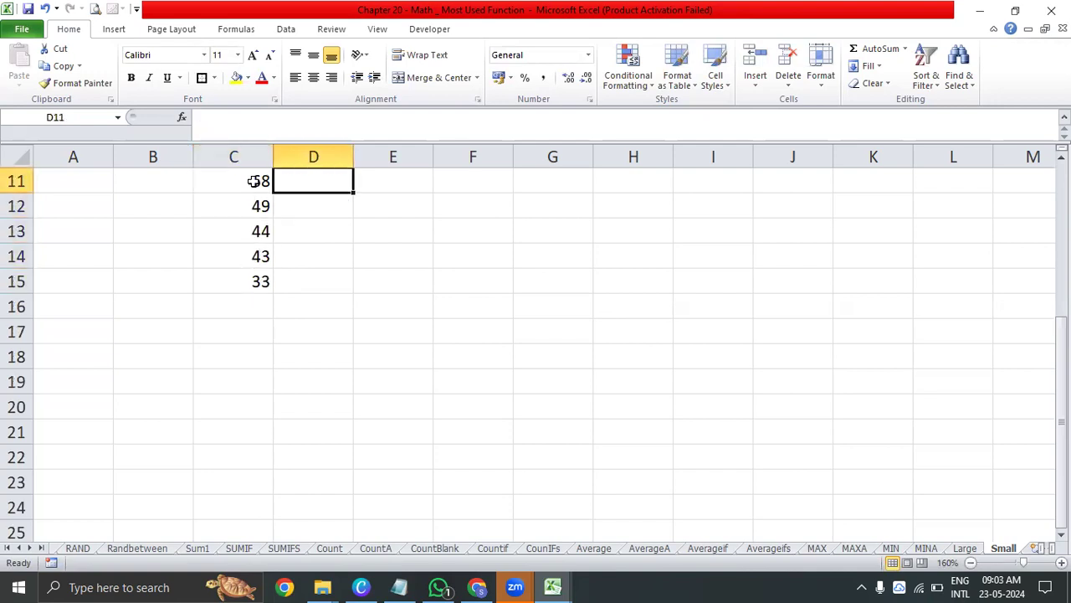
key(Up)
key(Up)
key(Up)
key(Up)
key(Up)
key(Up)
key(Up)
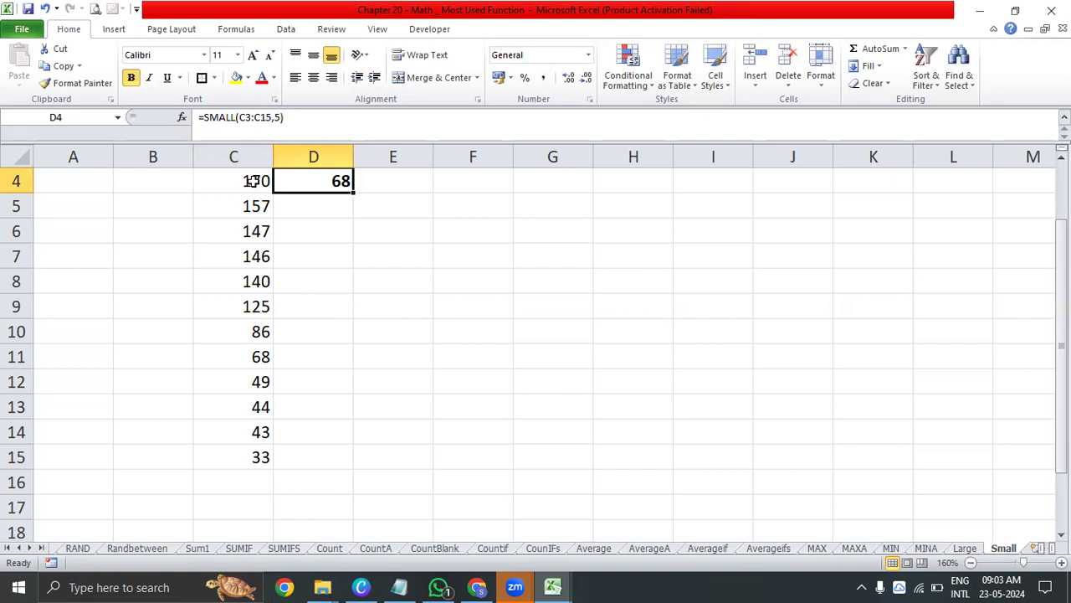
Return to the MATH index sheet and review the function tables and their descriptions
click(7, 548)
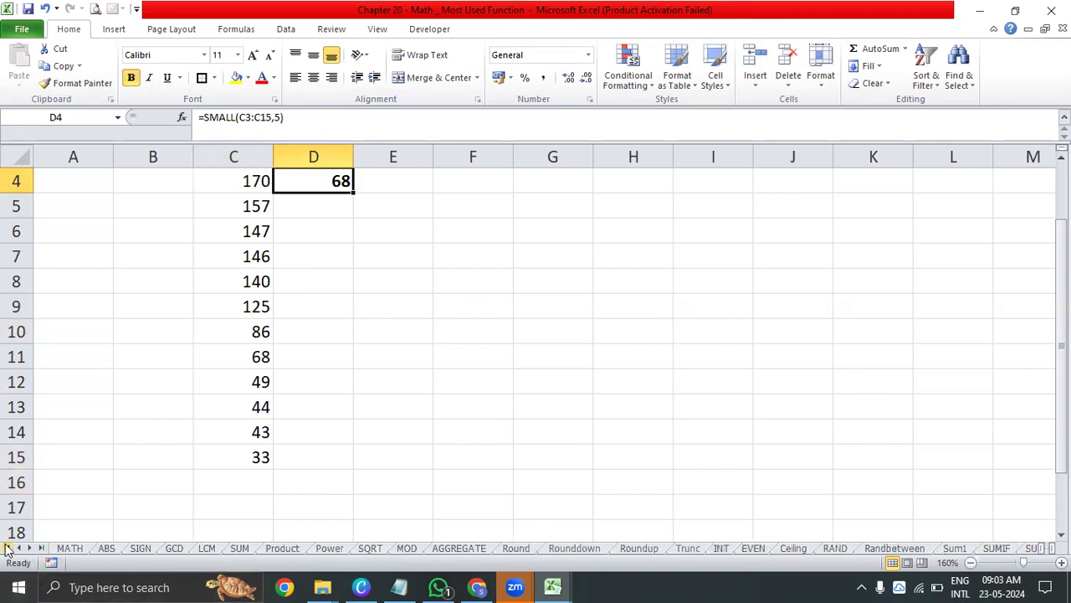
click(70, 548)
scroll(402, 444, up, 7)
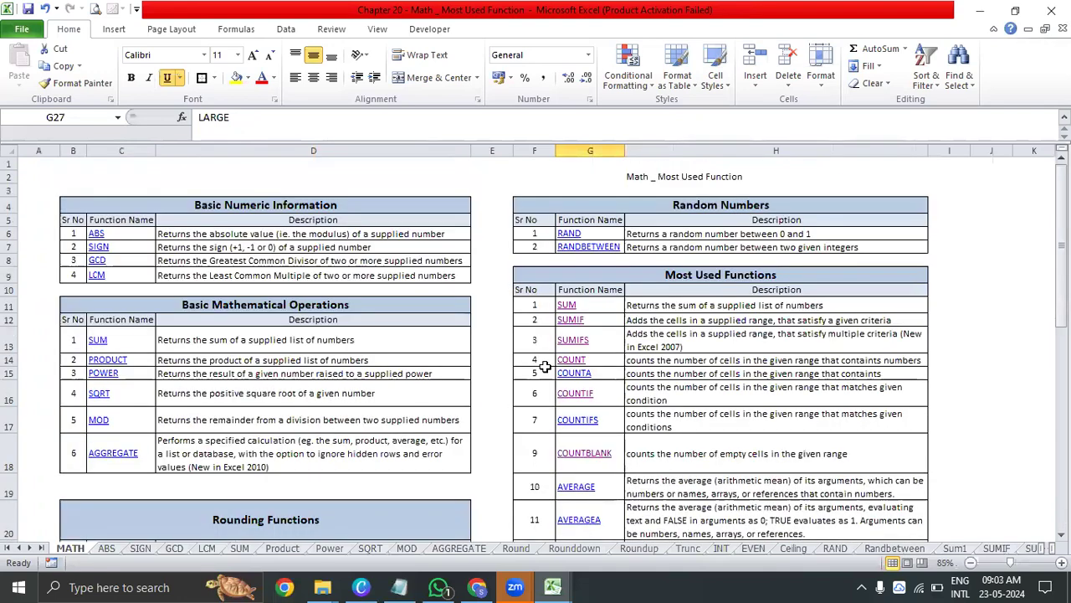
scroll(544, 367, down, 7)
drag(334, 355, 313, 219)
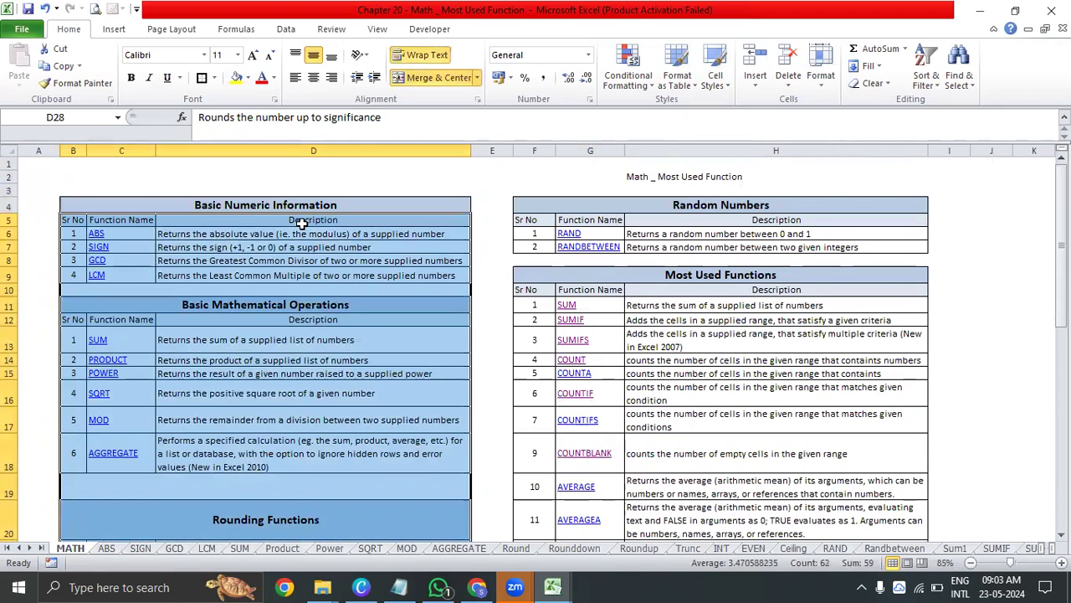
click(872, 336)
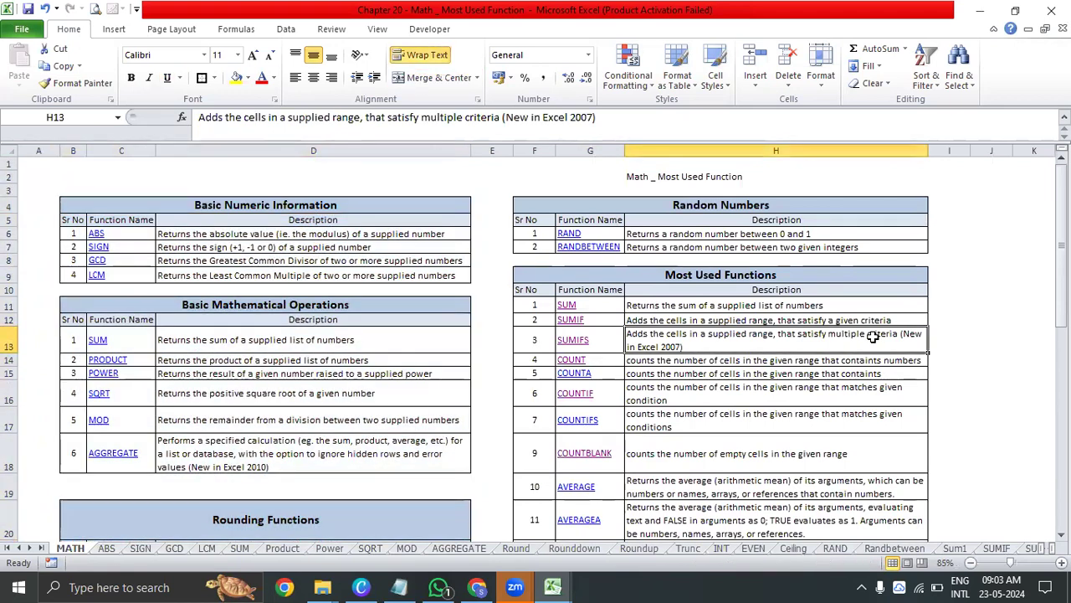